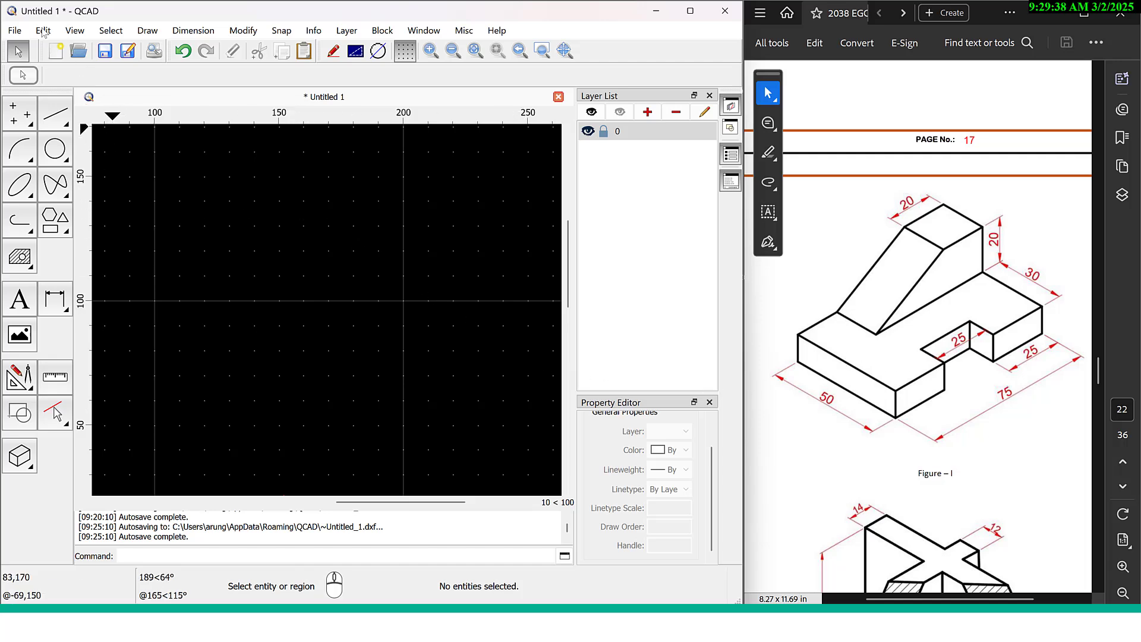
Switch the drawing grid to the isometric top projection
{"action": "left_click", "coordinate": [75, 31]}
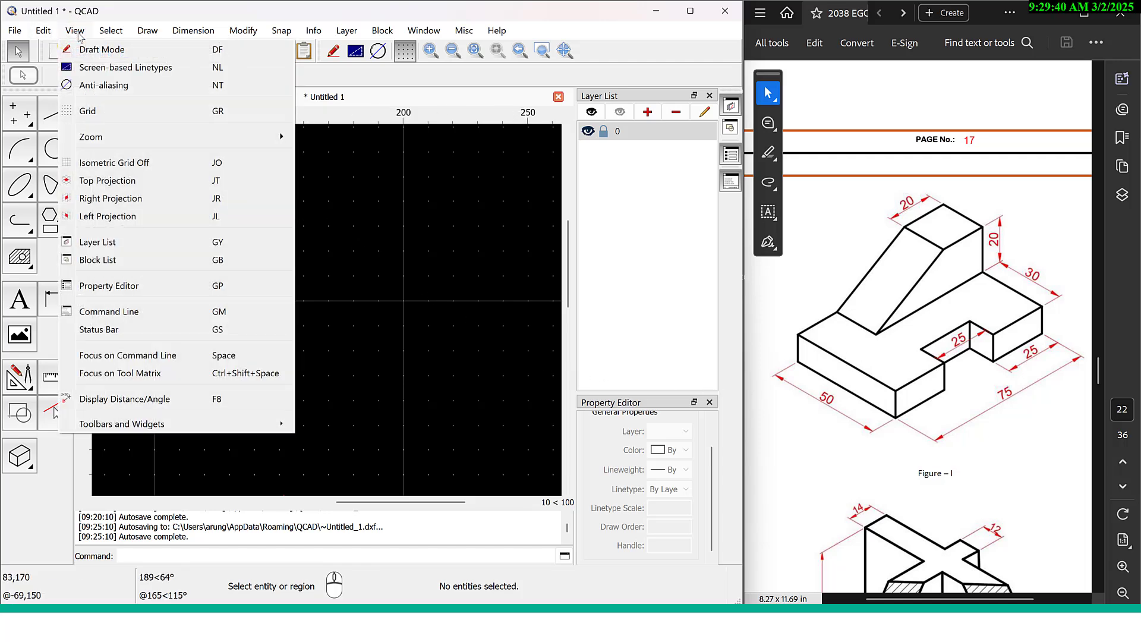
{"action": "left_click", "coordinate": [139, 171]}
{"action": "left_click", "coordinate": [77, 33]}
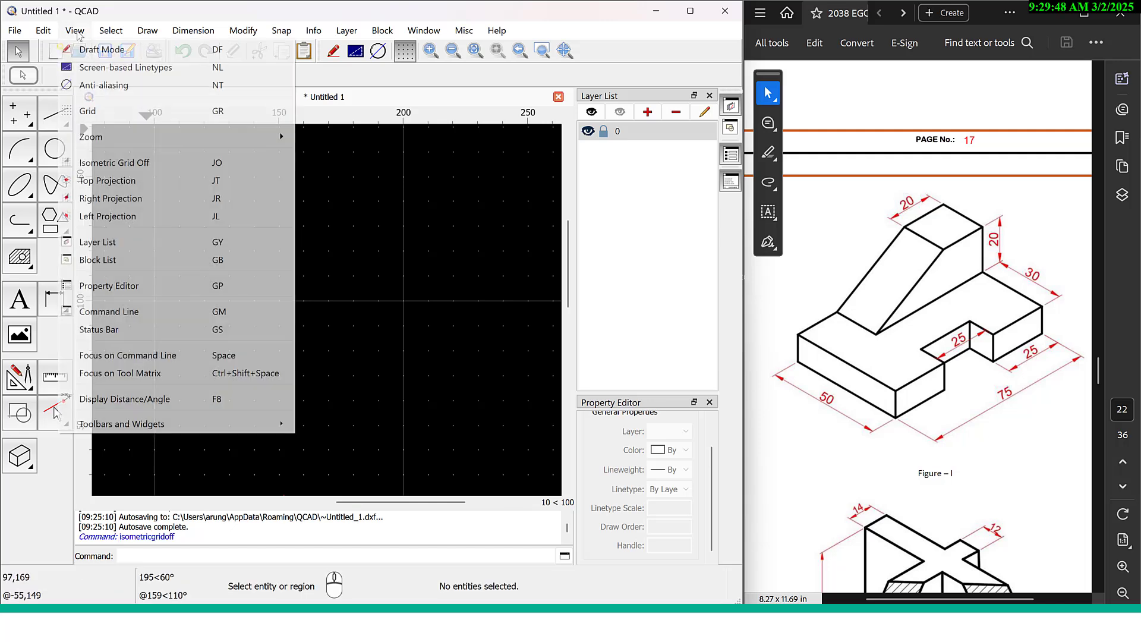
{"action": "left_click", "coordinate": [157, 182]}
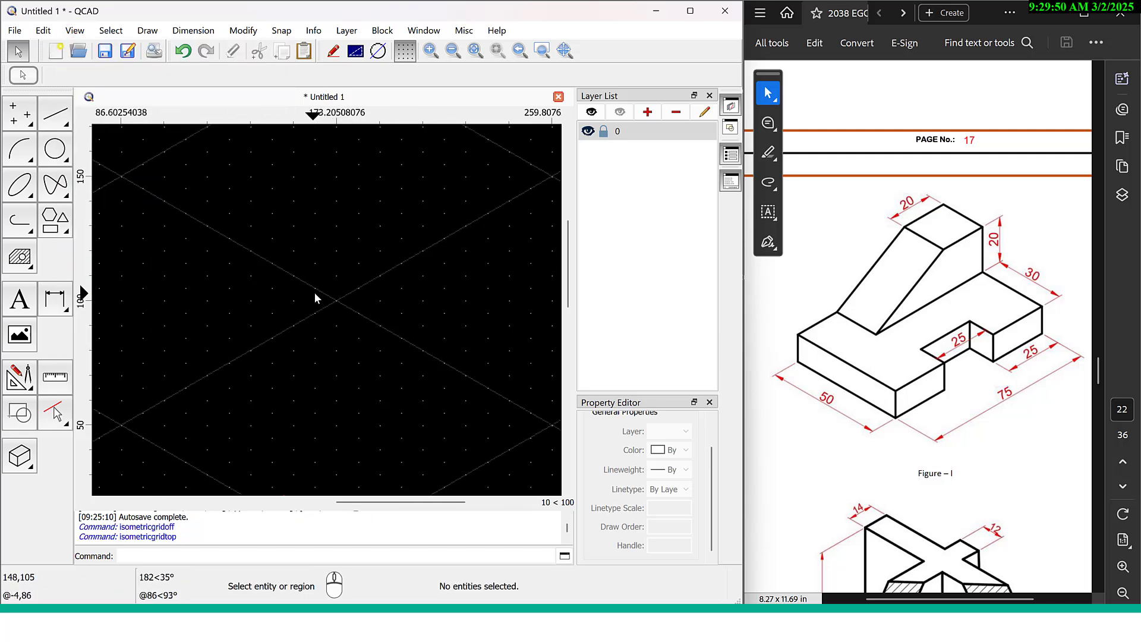
{"action": "scroll", "coordinate": [354, 280], "scroll_direction": "down", "scroll_amount": 3}
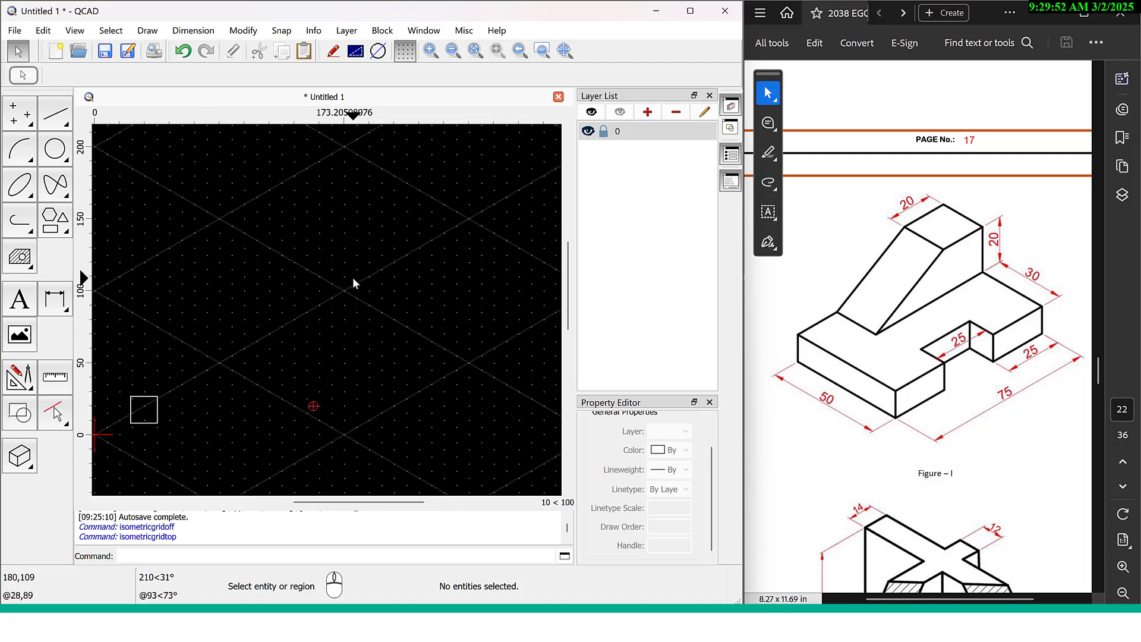
{"action": "scroll", "coordinate": [353, 279], "scroll_direction": "down", "scroll_amount": 3}
{"action": "scroll", "coordinate": [353, 280], "scroll_direction": "up", "scroll_amount": 1}
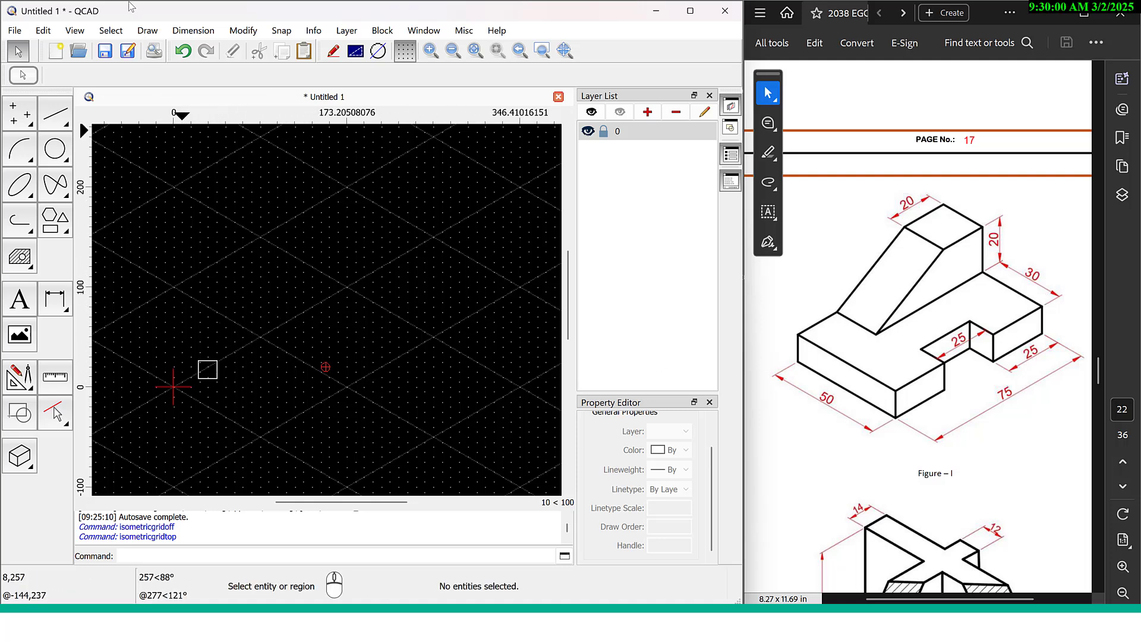
Try the isometric right projection grid and turn the isometric grid off
{"action": "left_click", "coordinate": [110, 31]}
{"action": "mouse_move", "coordinate": [75, 30]}
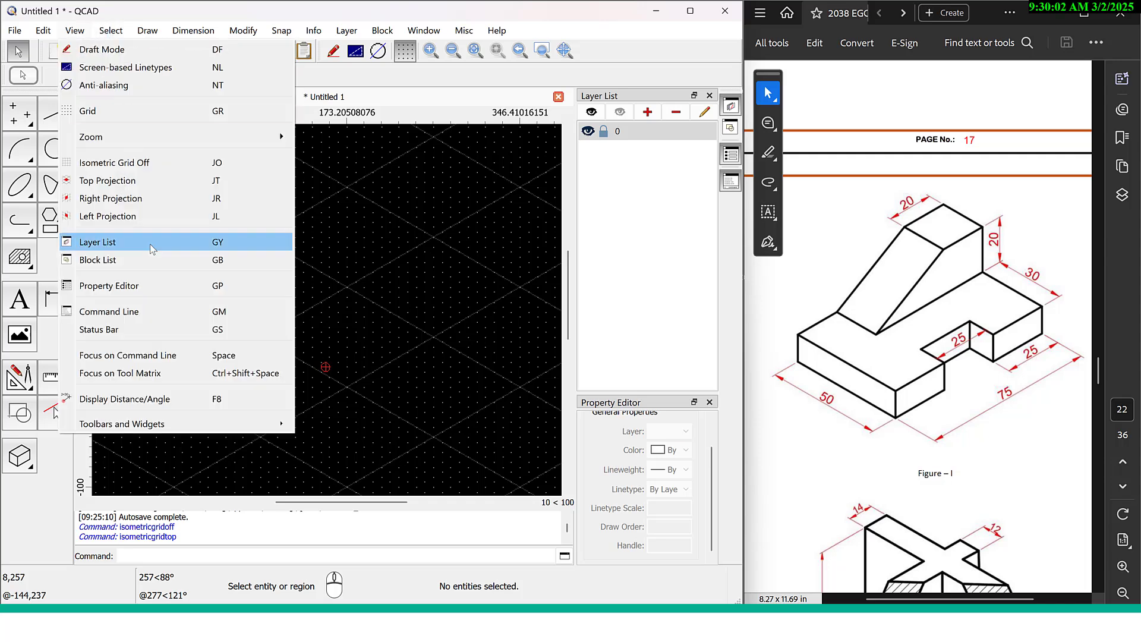
{"action": "left_click", "coordinate": [155, 207]}
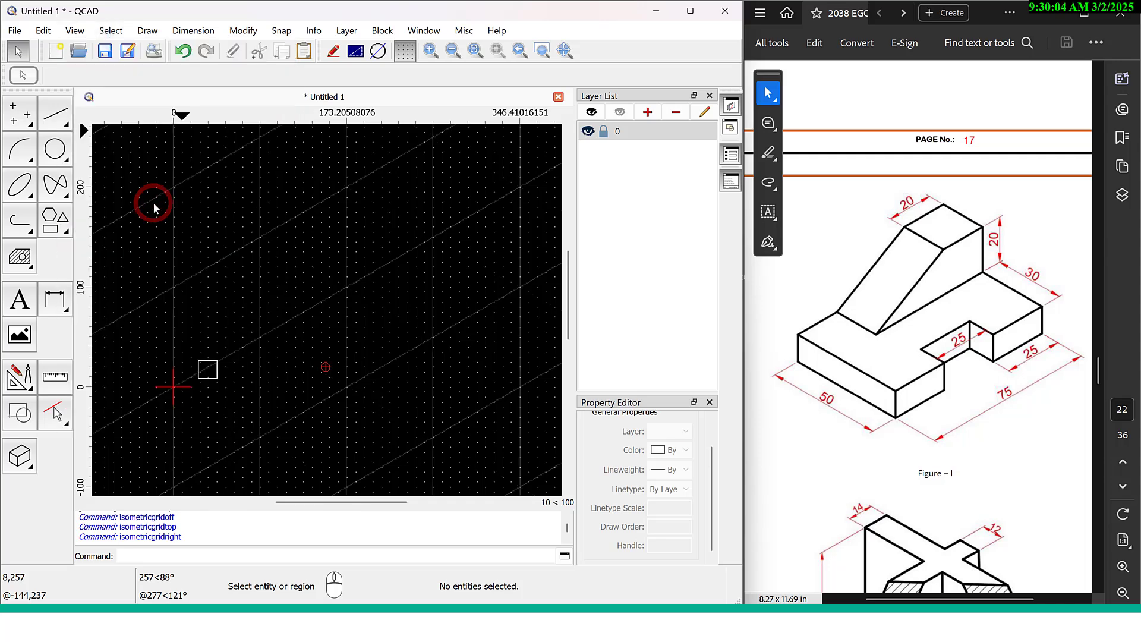
{"action": "left_click", "coordinate": [81, 34]}
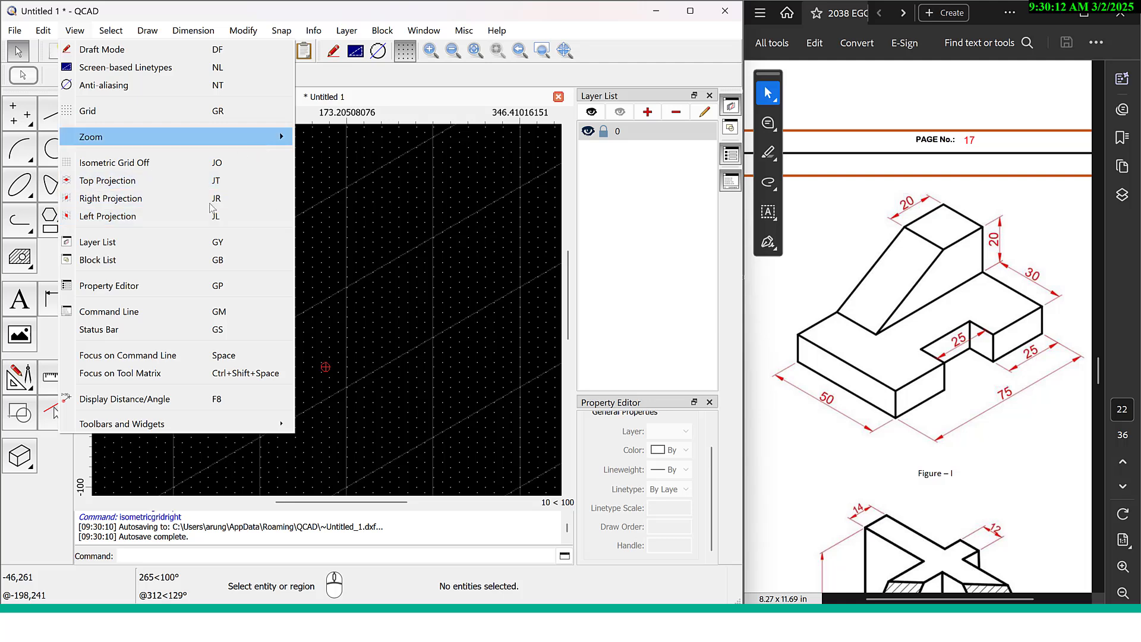
{"action": "left_click", "coordinate": [206, 166]}
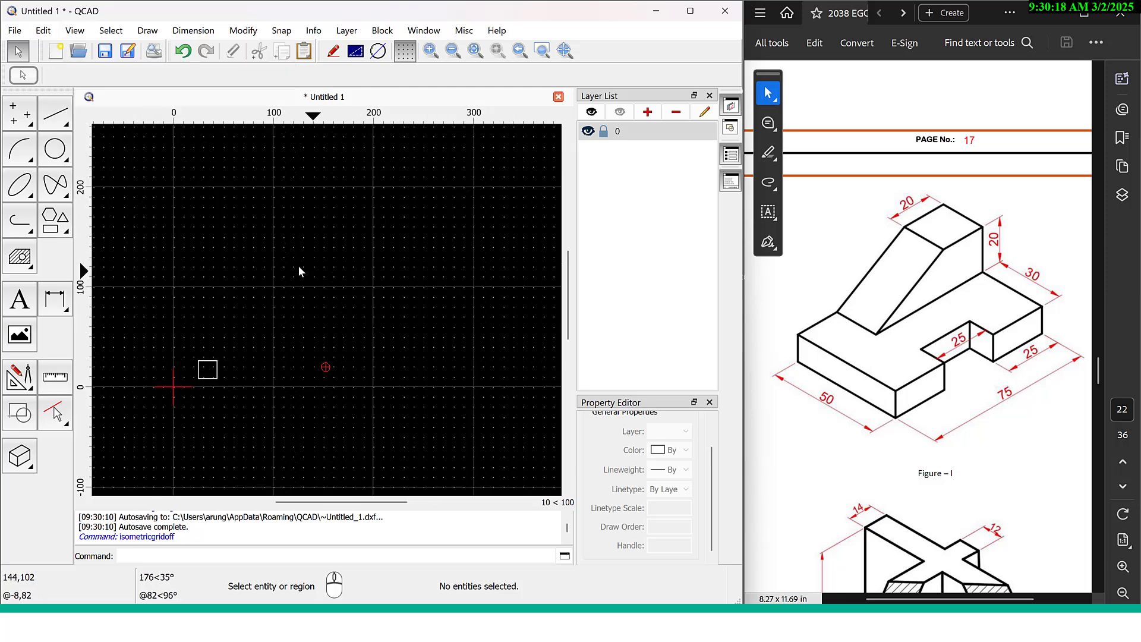
Draw an angled line of length 25 at 30° starting at about 153,170 as the front face's lower edge
{"action": "middle_click_drag", "start_coordinate": [374, 255], "coordinate": [311, 374]}
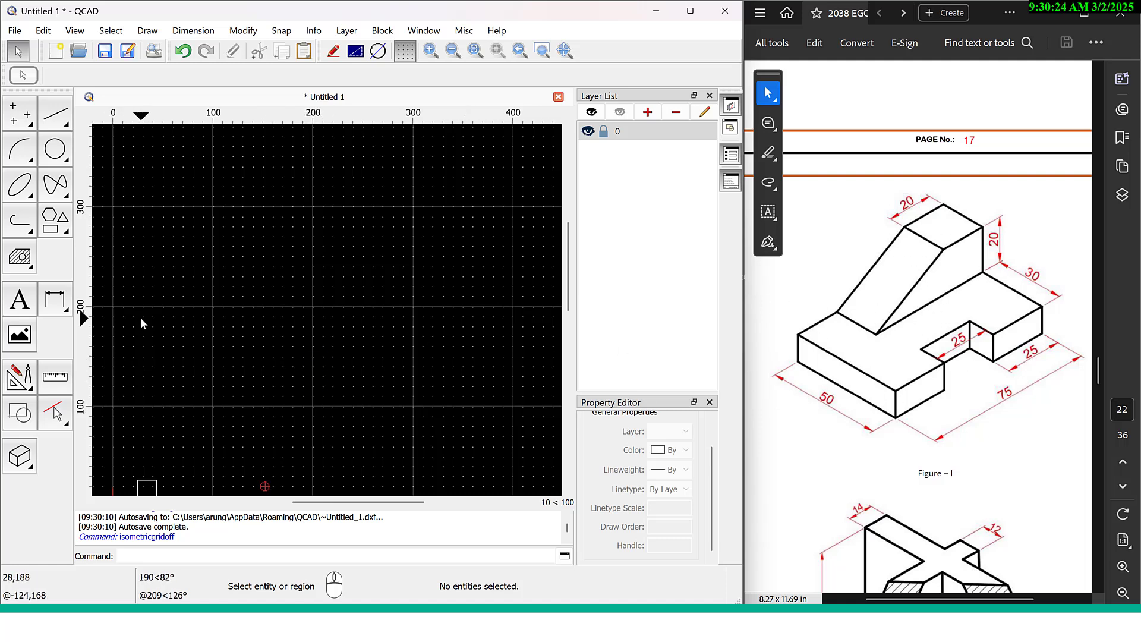
{"action": "left_click", "coordinate": [62, 126]}
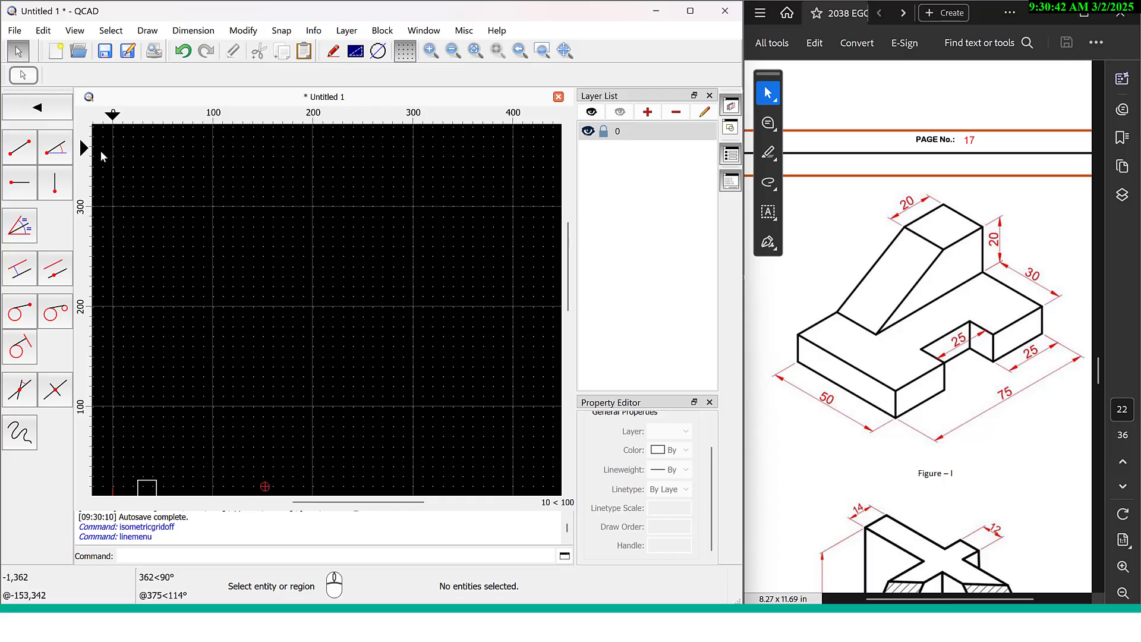
{"action": "left_click", "coordinate": [63, 151]}
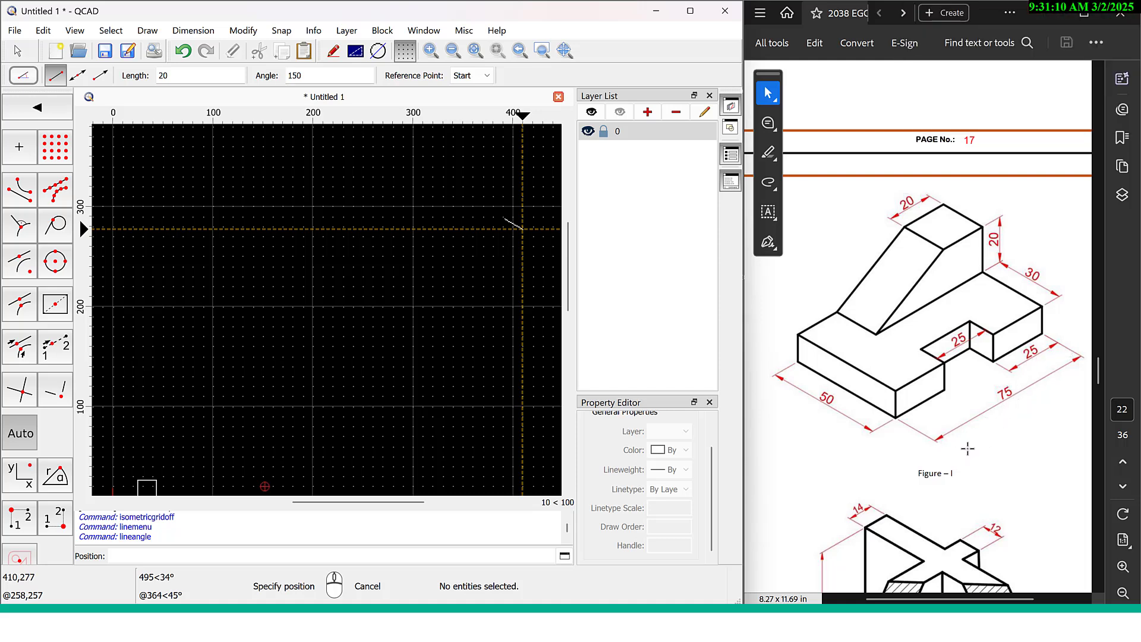
{"action": "key", "text": "F3"}
{"action": "double_click", "coordinate": [169, 72]}
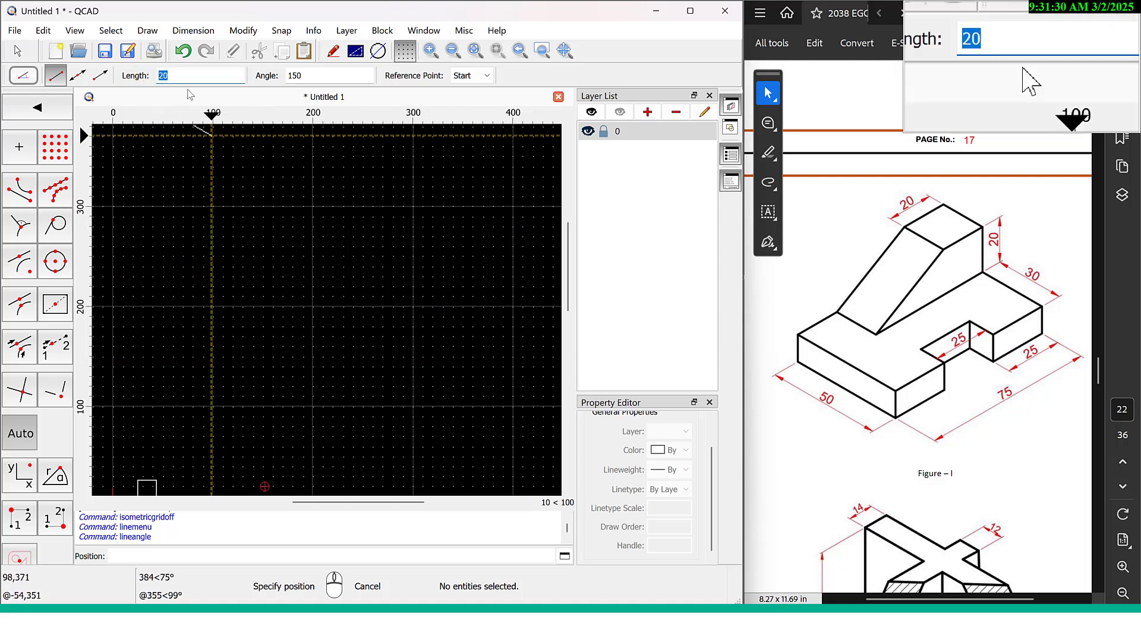
{"action": "type", "text": "25"}
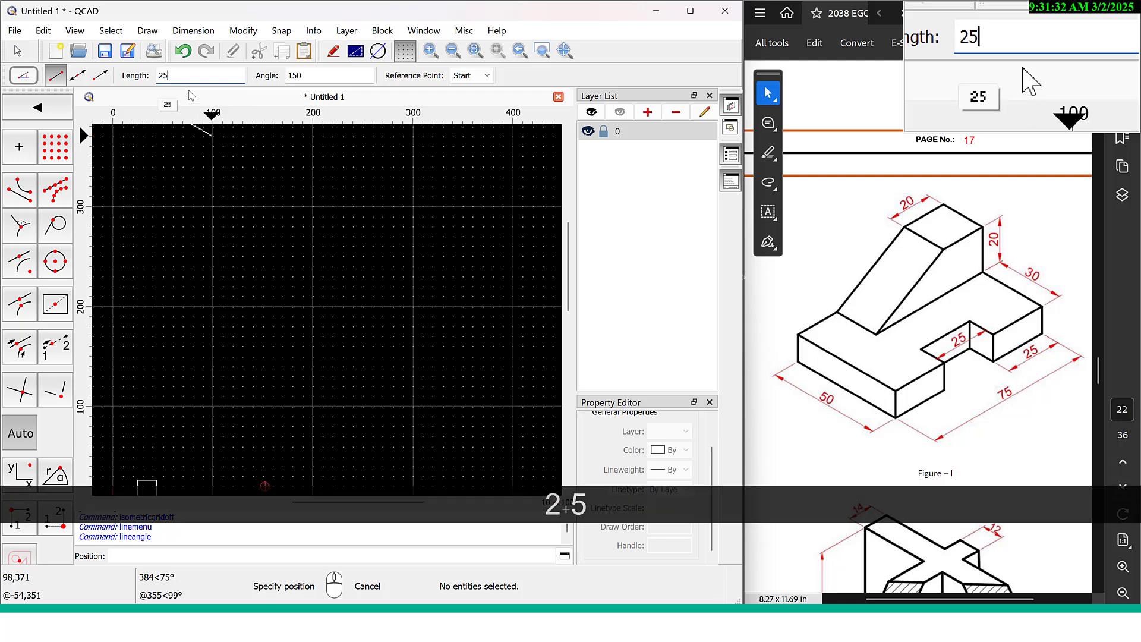
{"action": "double_click", "coordinate": [297, 76]}
{"action": "type", "text": "30"}
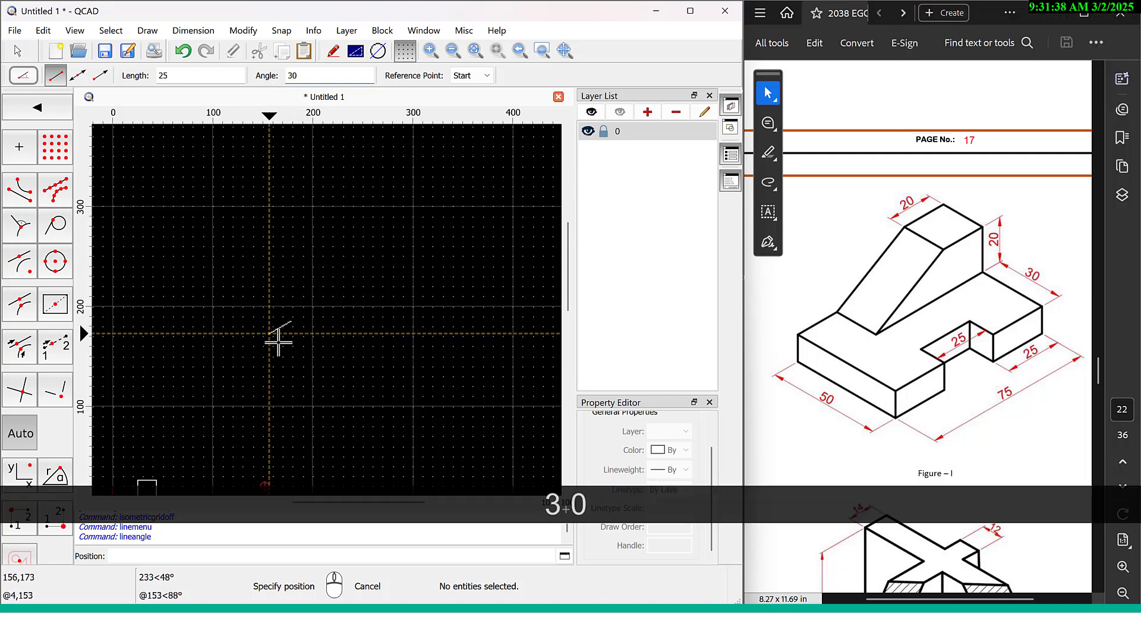
{"action": "scroll", "coordinate": [278, 338], "scroll_direction": "up", "scroll_amount": 1}
{"action": "scroll", "coordinate": [277, 338], "scroll_direction": "up", "scroll_amount": 3}
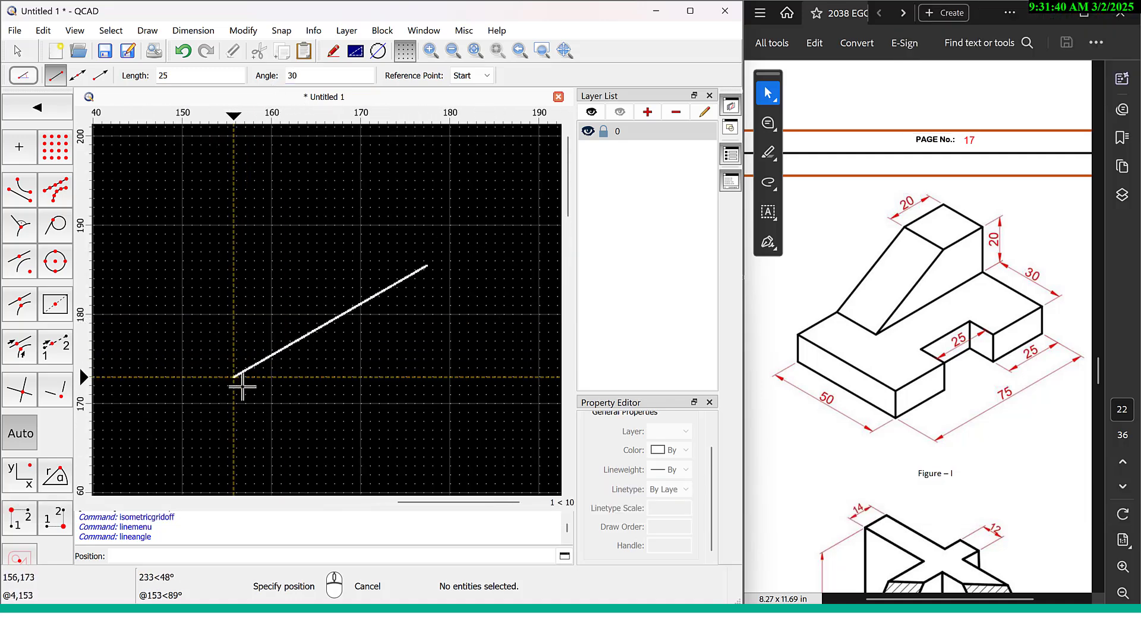
{"action": "scroll", "coordinate": [240, 384], "scroll_direction": "up", "scroll_amount": 2}
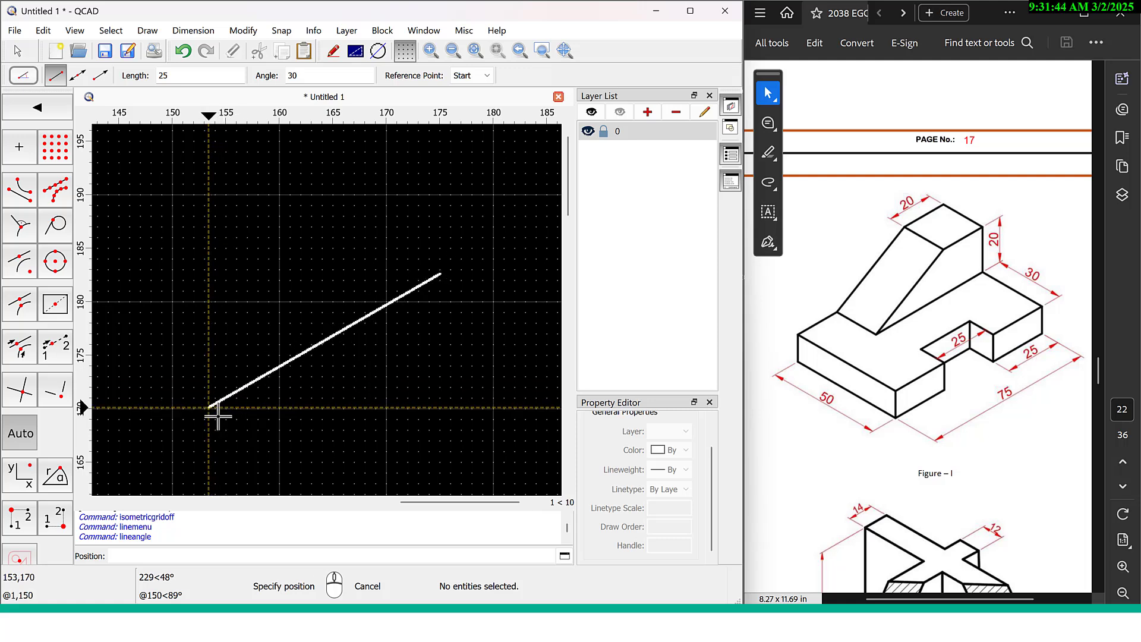
{"action": "left_click", "coordinate": [218, 417]}
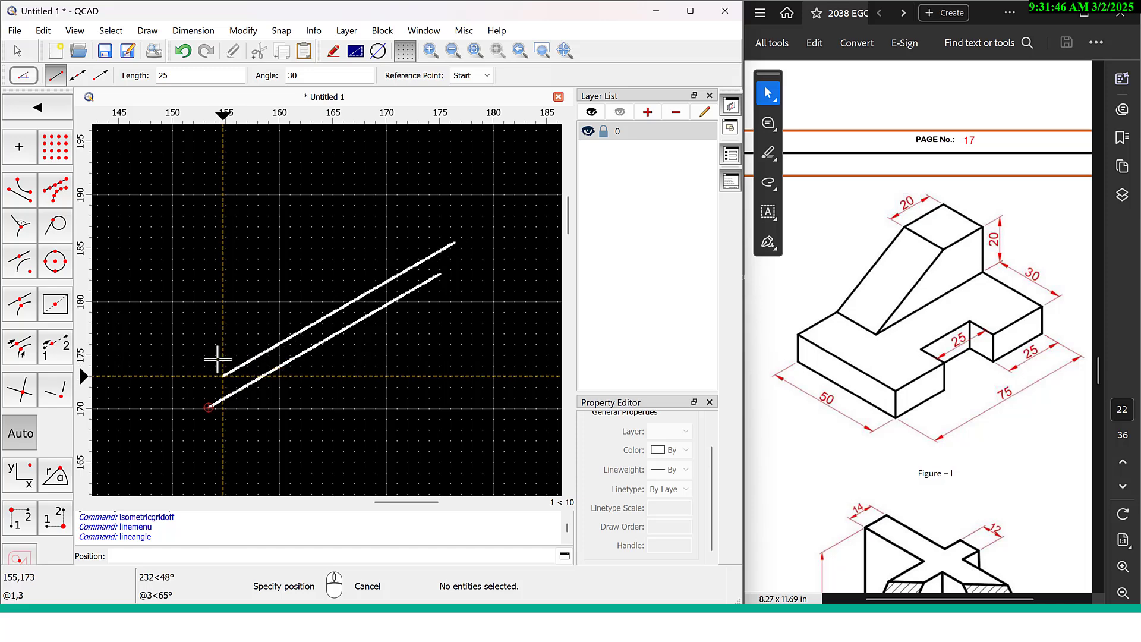
Draw a vertical line of length 10 at 90° up from the lower left endpoint of the sloping line
{"action": "scroll", "coordinate": [241, 354], "scroll_direction": "down", "scroll_amount": 4}
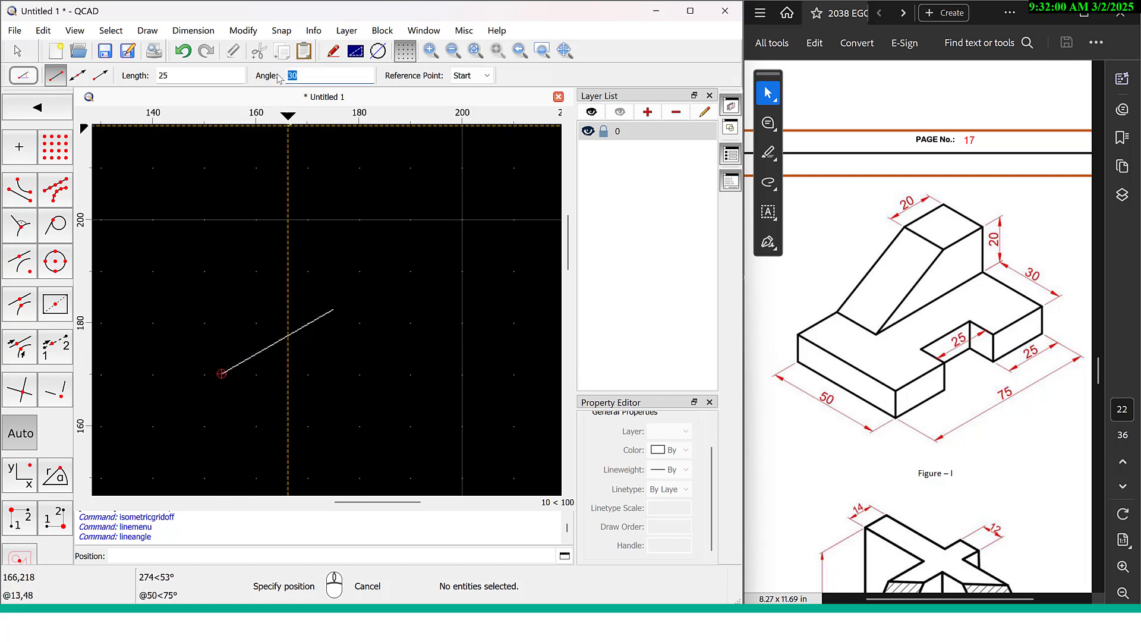
{"action": "type", "text": "90"}
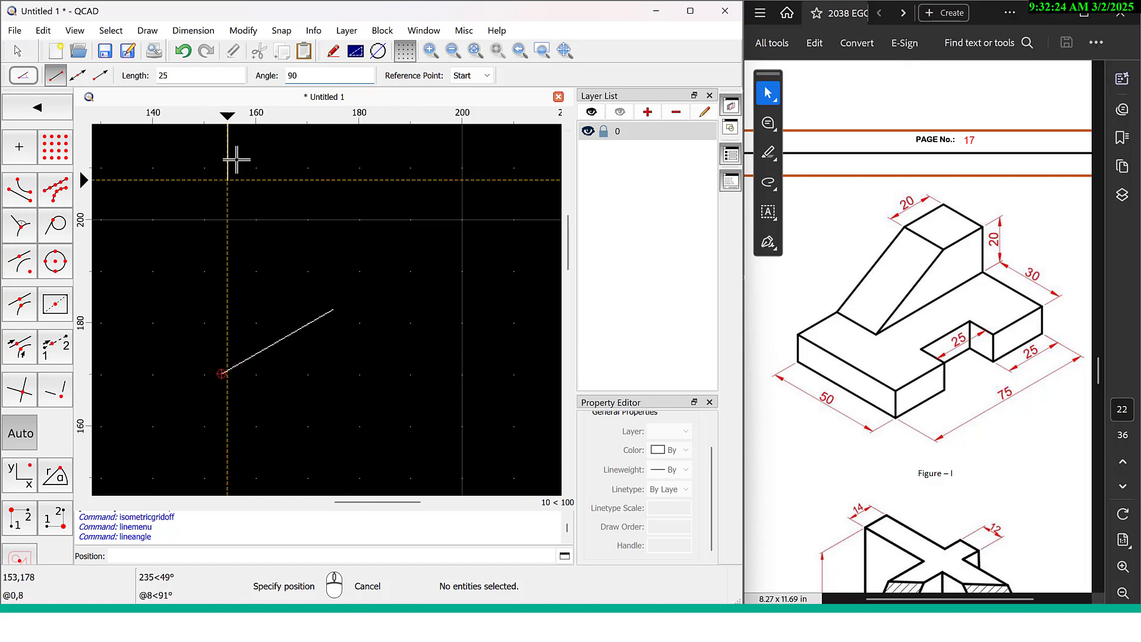
{"action": "double_click", "coordinate": [198, 82]}
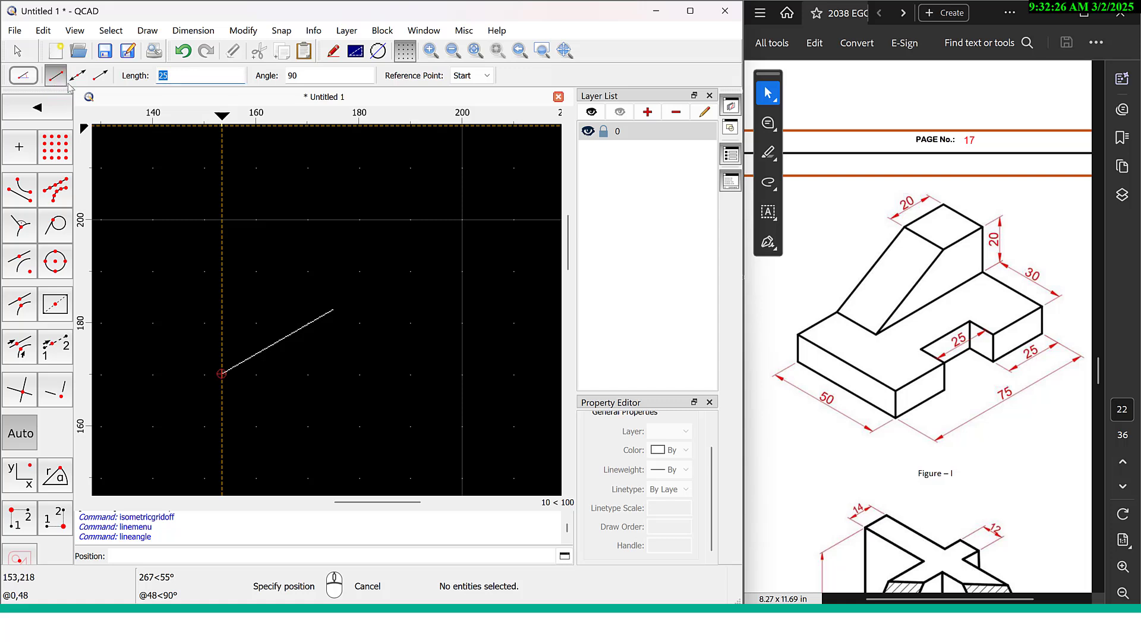
{"action": "type", "text": "10"}
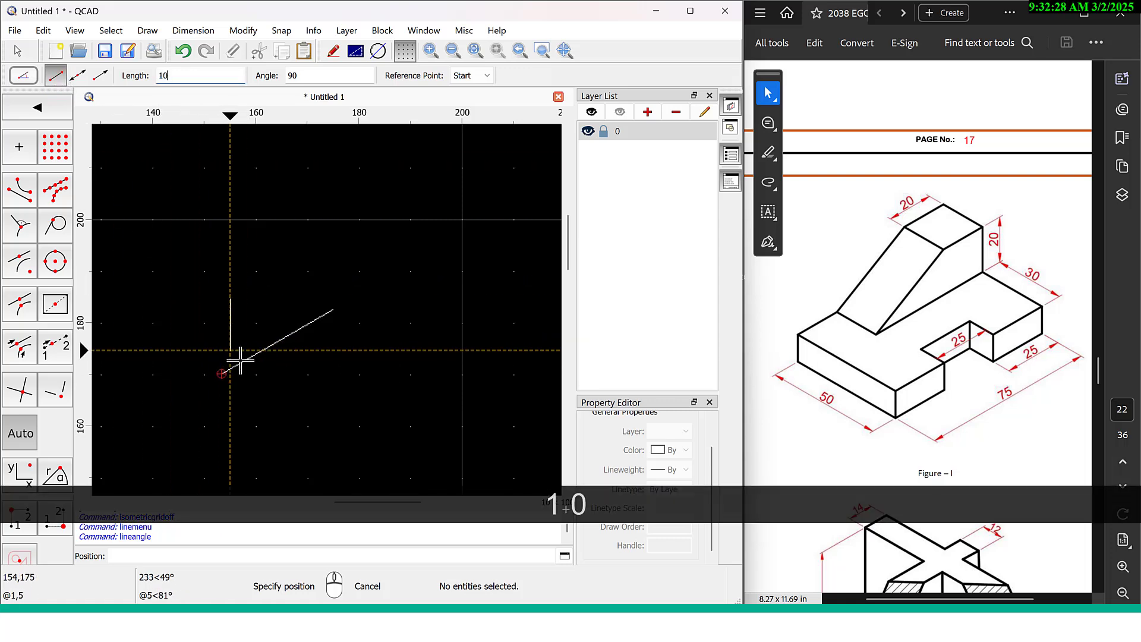
{"action": "left_click", "coordinate": [226, 374]}
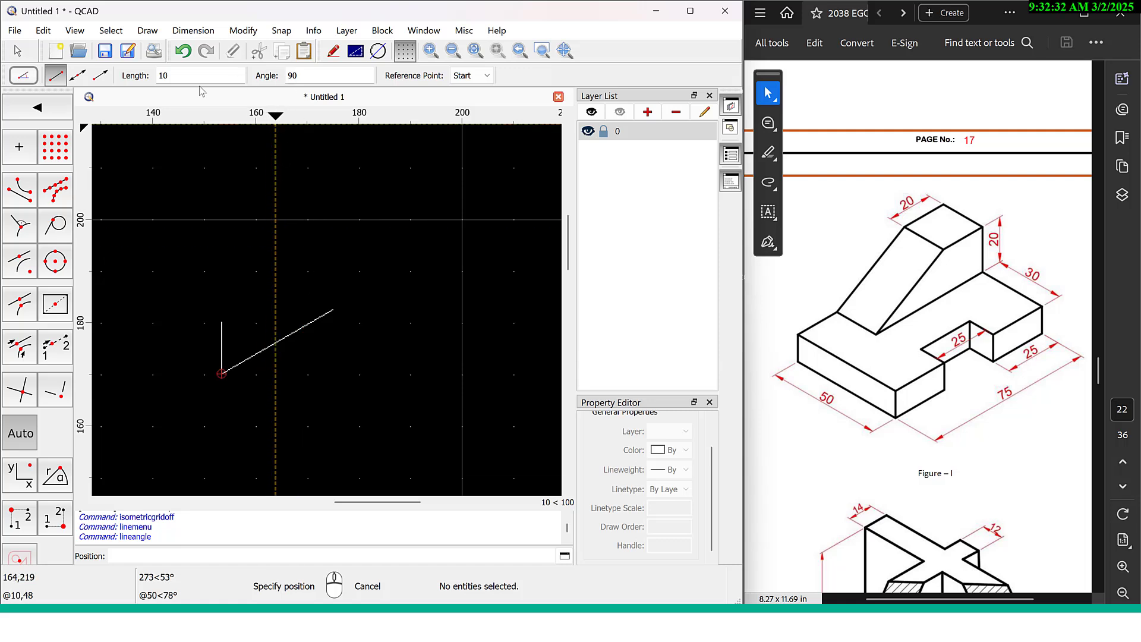
Draw a line of length 25 at 30° from the upper end of the vertical line
{"action": "type", "text": "25"}
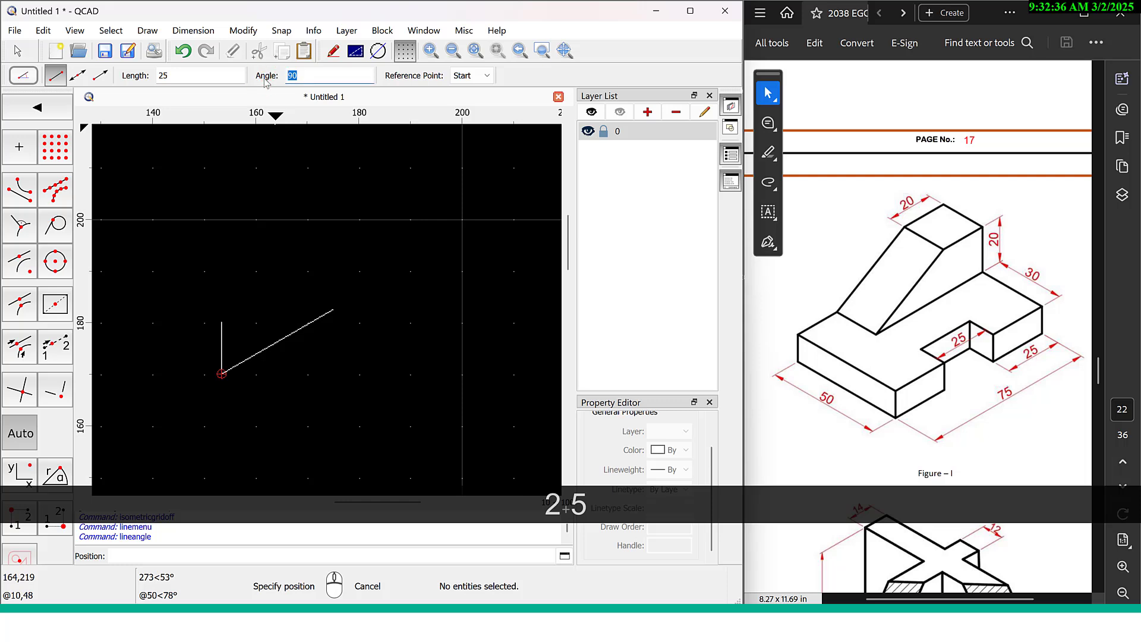
{"action": "type", "text": "30"}
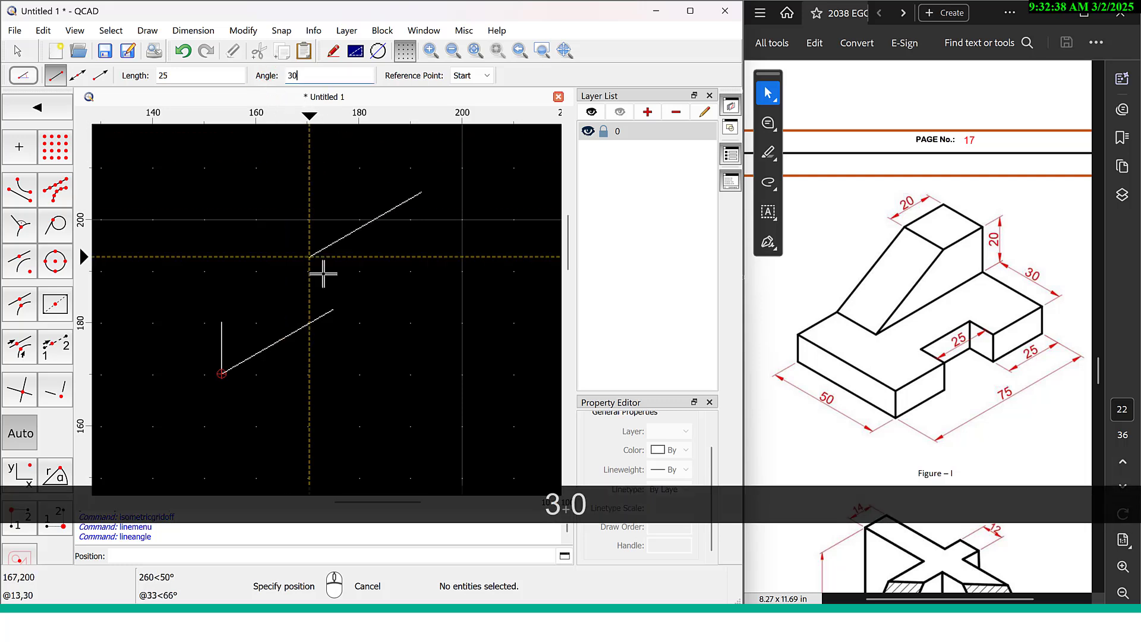
{"action": "left_click", "coordinate": [221, 323]}
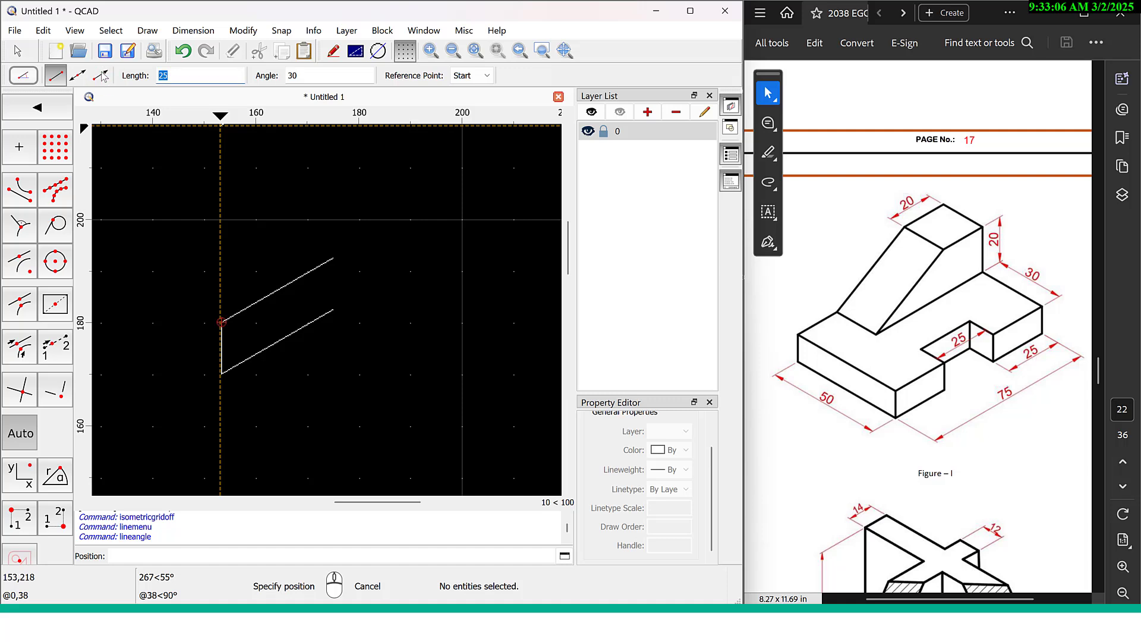
Draw a line of length 10 at 150° from the right end of the upper sloping edge
{"action": "type", "text": "10"}
{"action": "double_click", "coordinate": [300, 76]}
{"action": "type", "text": "1"}
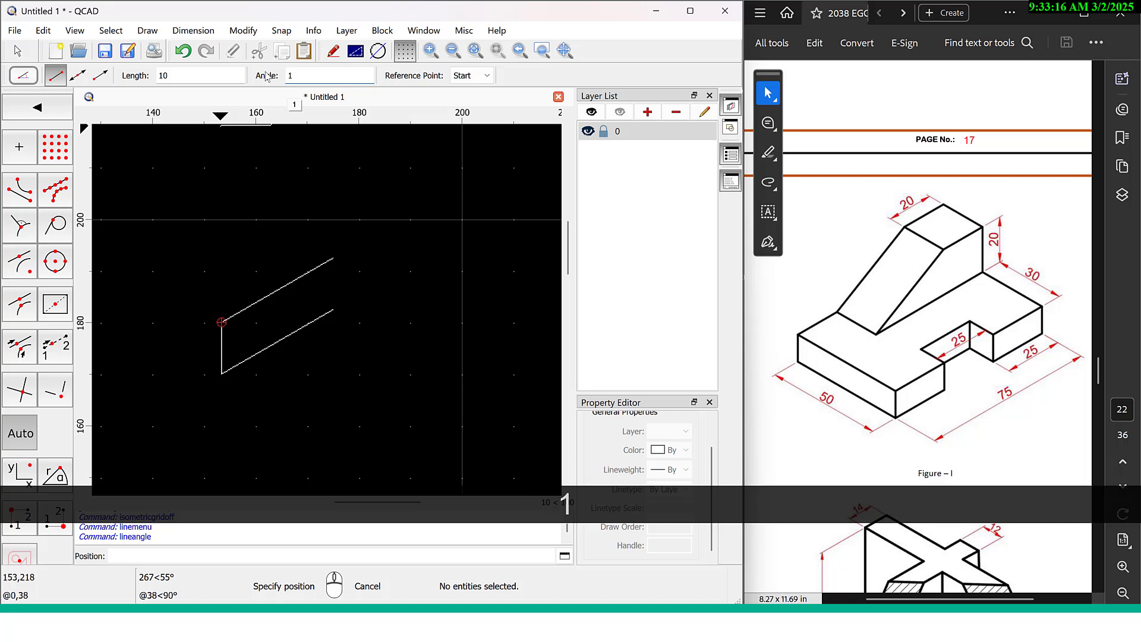
{"action": "type", "text": "50"}
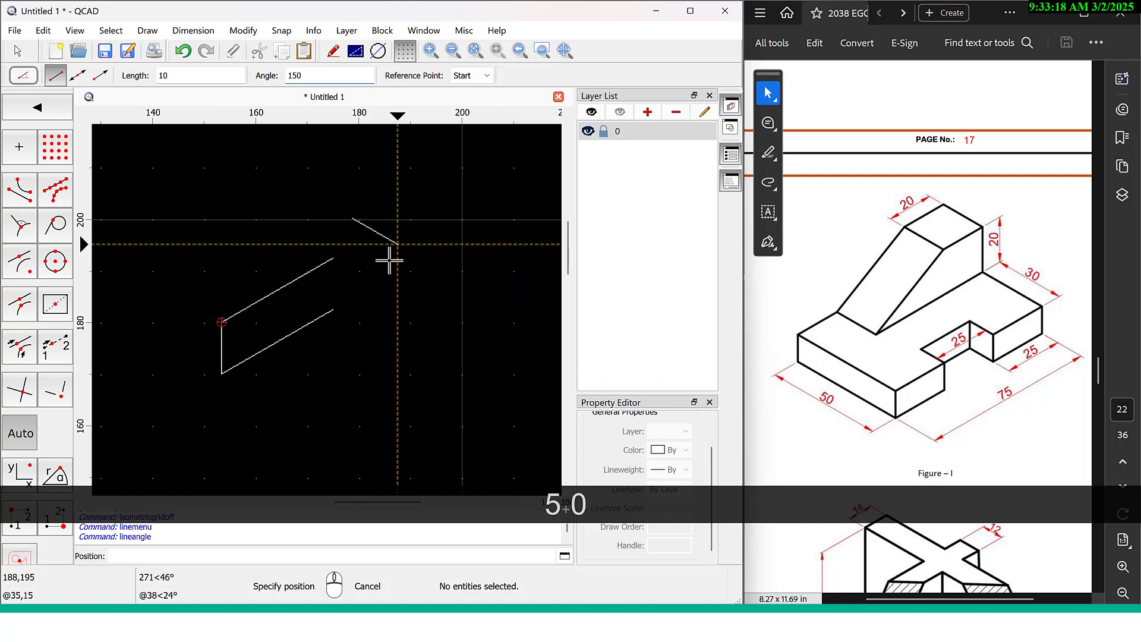
{"action": "left_click", "coordinate": [336, 259]}
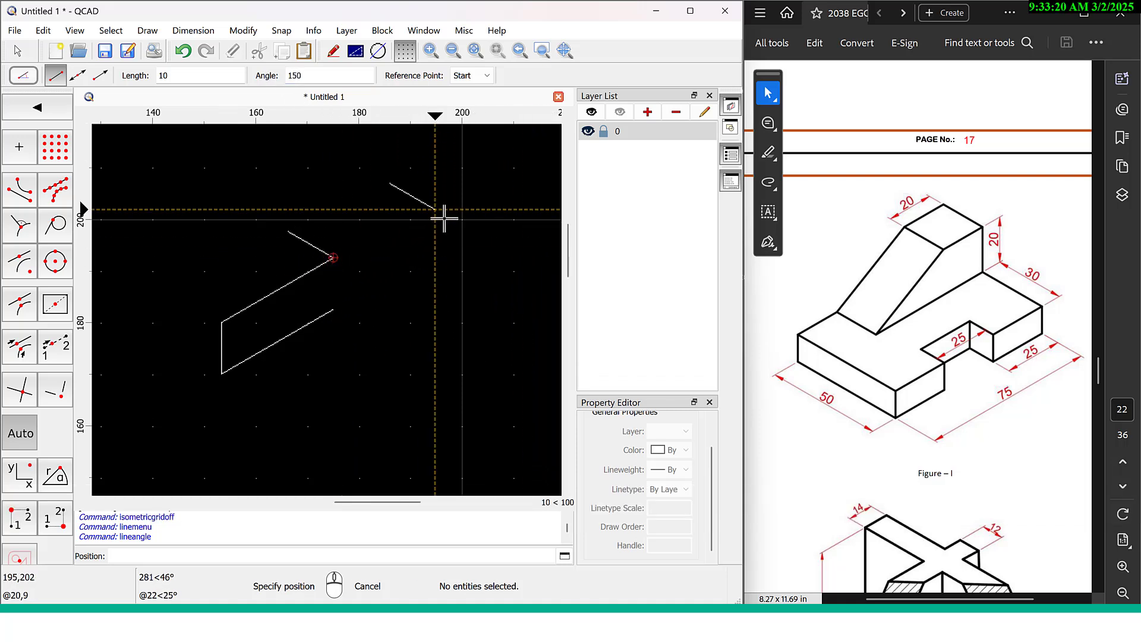
Close the front face with a line of length 10 at 90° from the lower edge's right end
{"action": "middle_click_drag", "start_coordinate": [448, 224], "coordinate": [443, 267]}
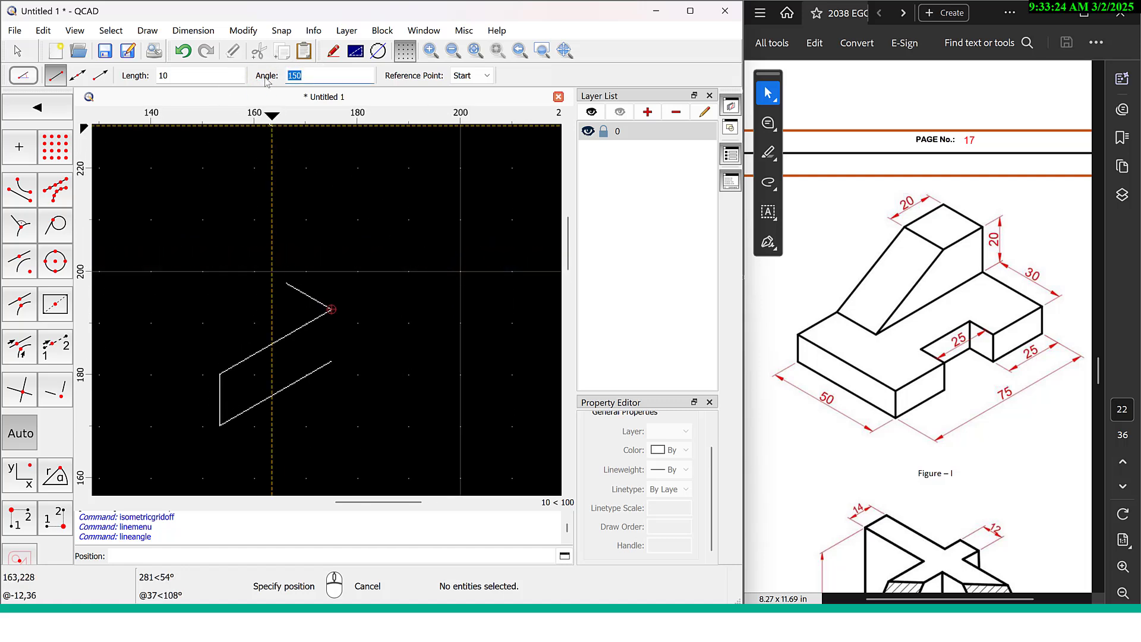
{"action": "type", "text": "90"}
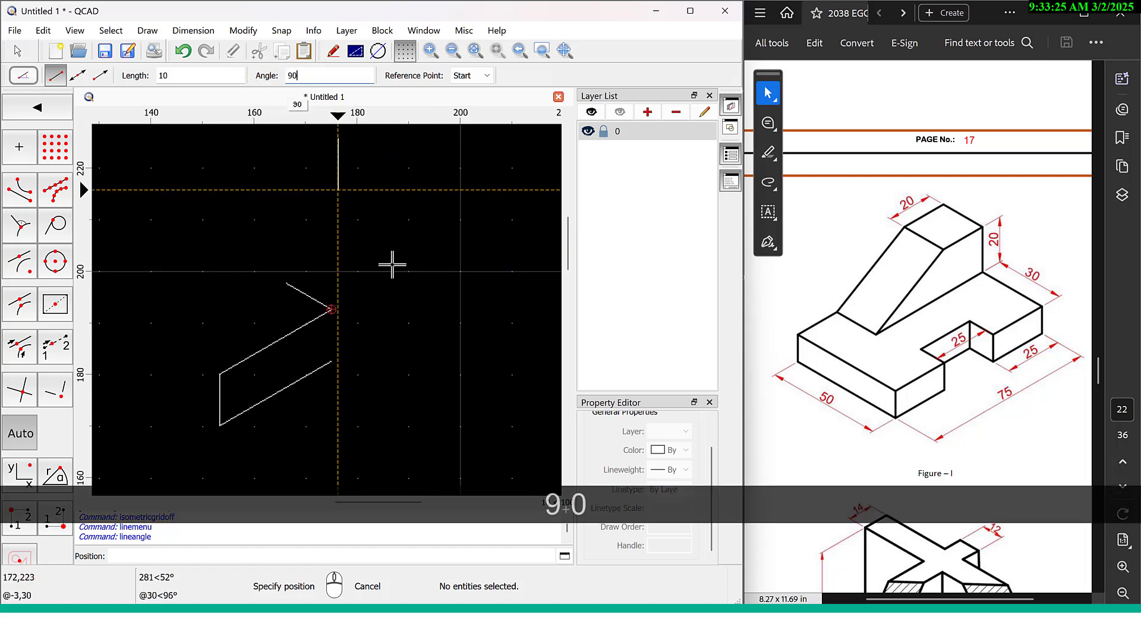
{"action": "left_click", "coordinate": [335, 361]}
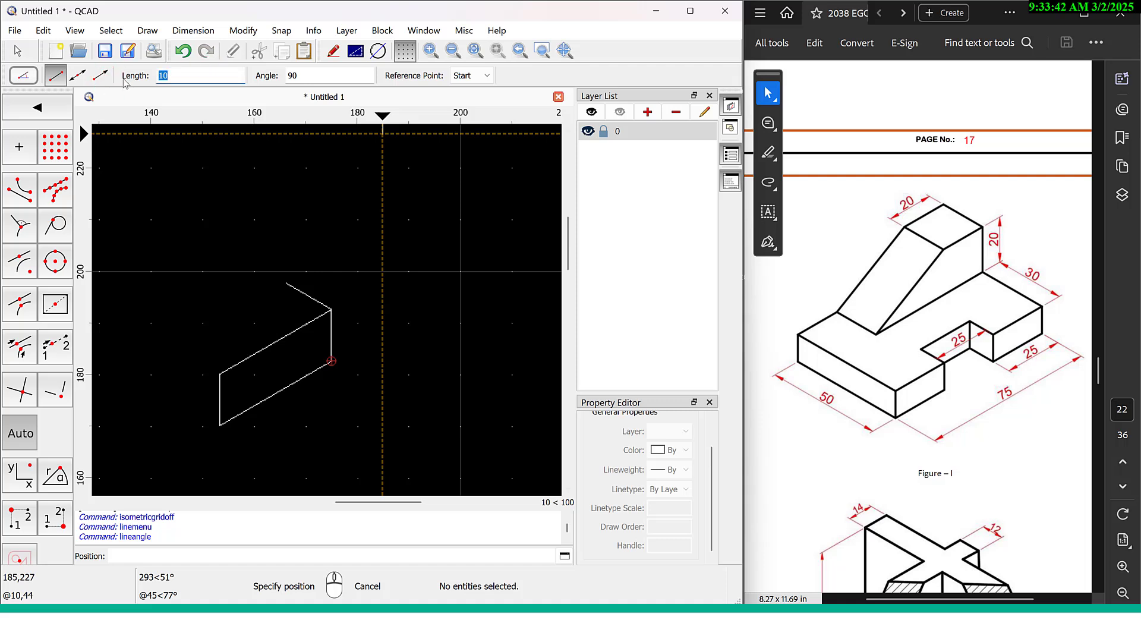
Draw a line of length 25 at 30° from the upper end of the short 150° edge
{"action": "type", "text": "5"}
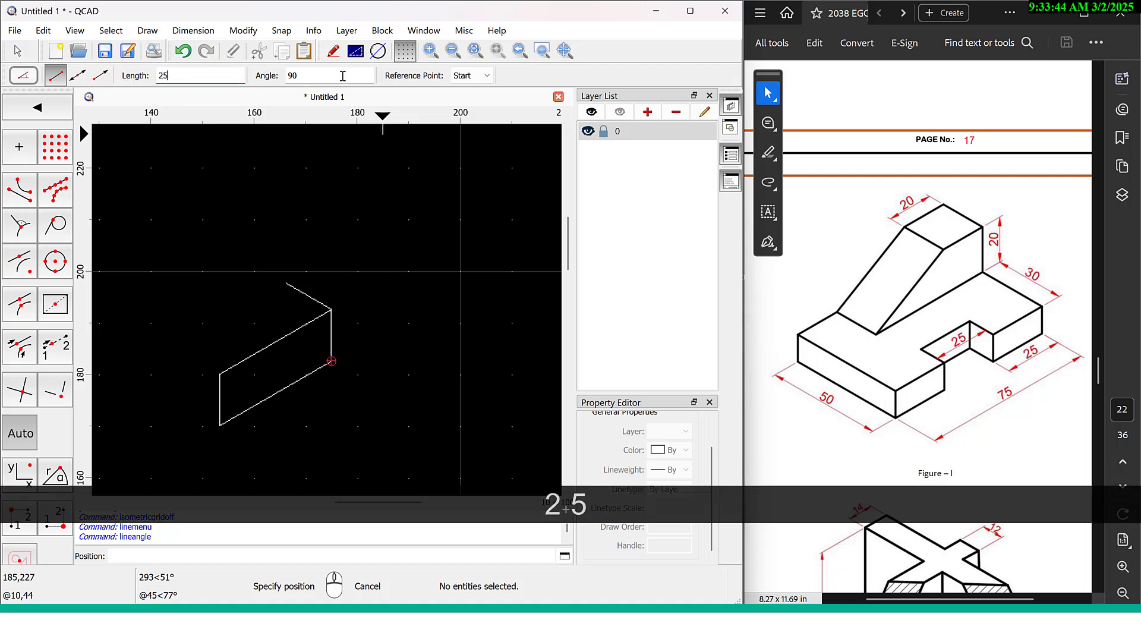
{"action": "type", "text": "0"}
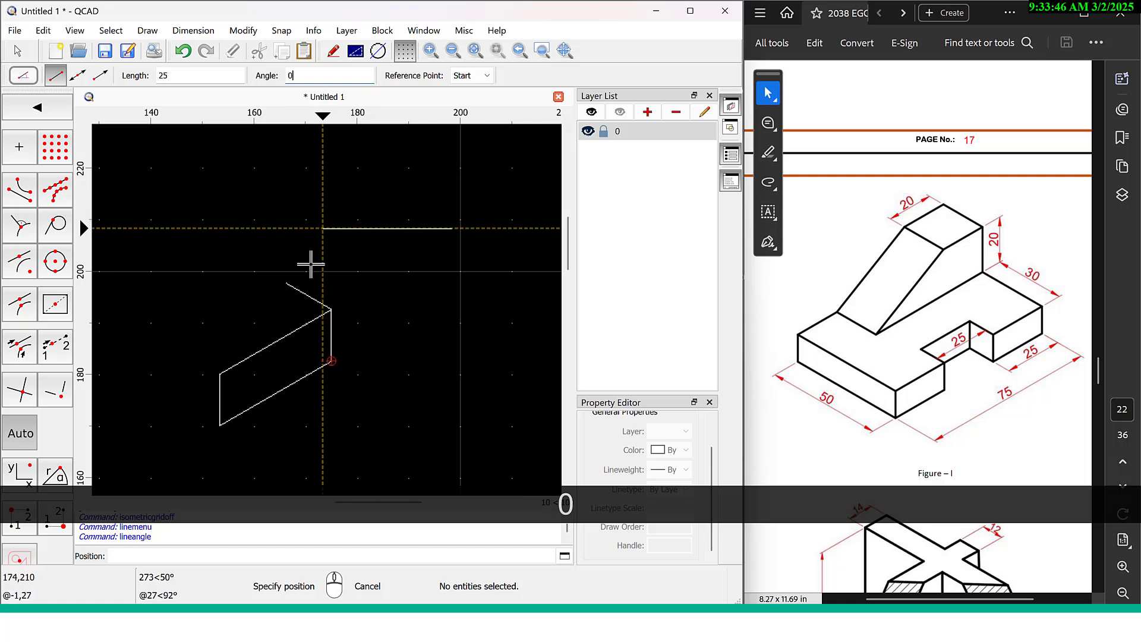
{"action": "left_click", "coordinate": [290, 73]}
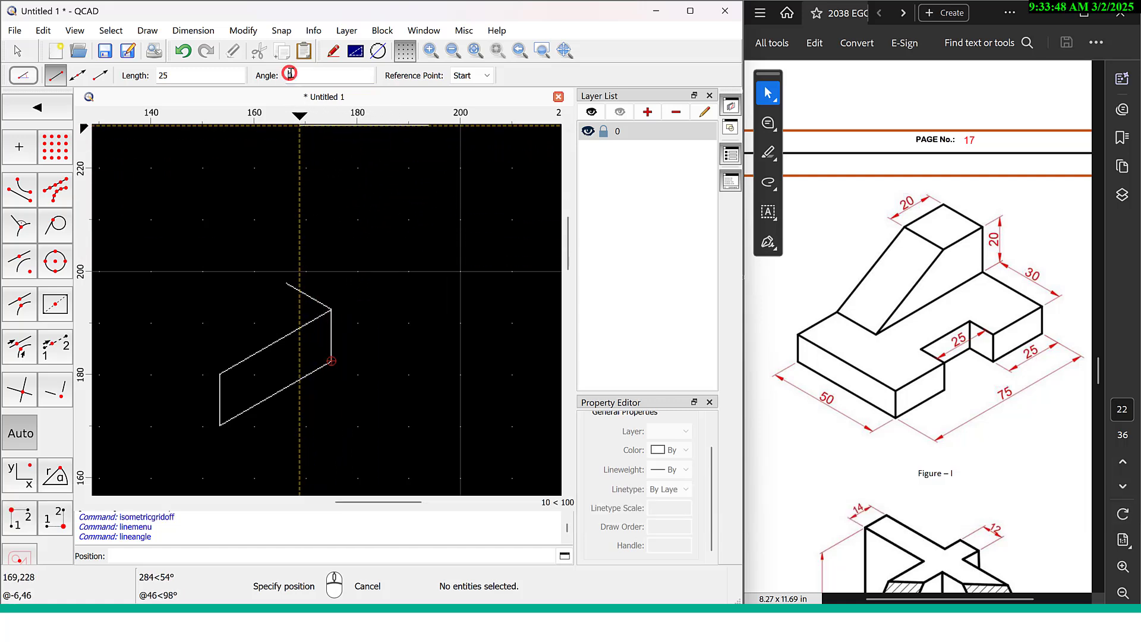
{"action": "type", "text": "30"}
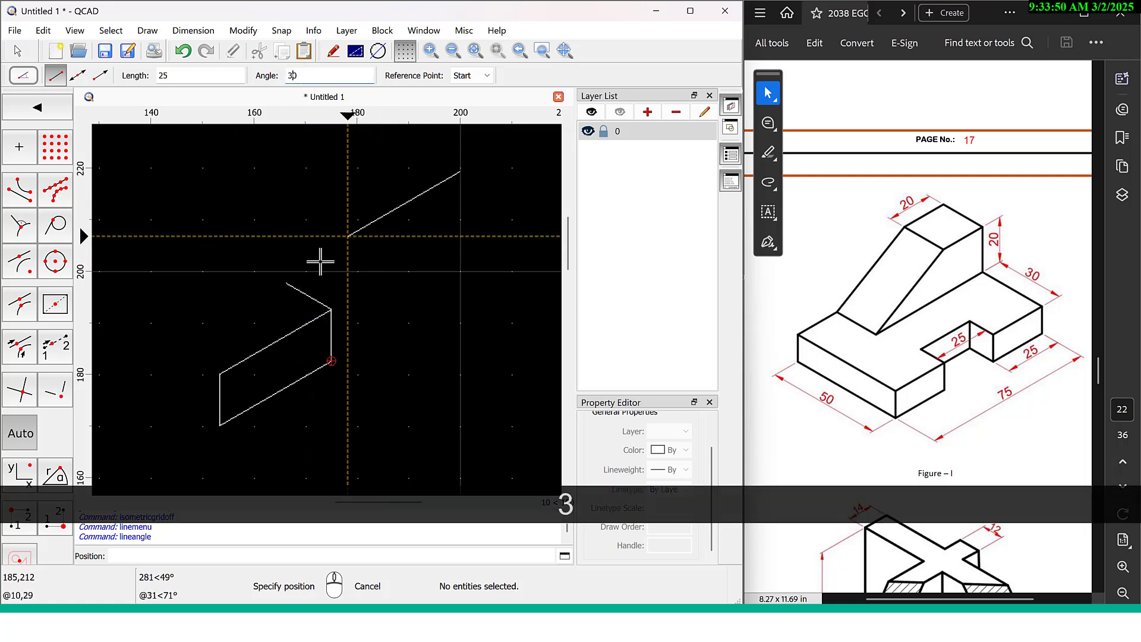
{"action": "left_click", "coordinate": [296, 287]}
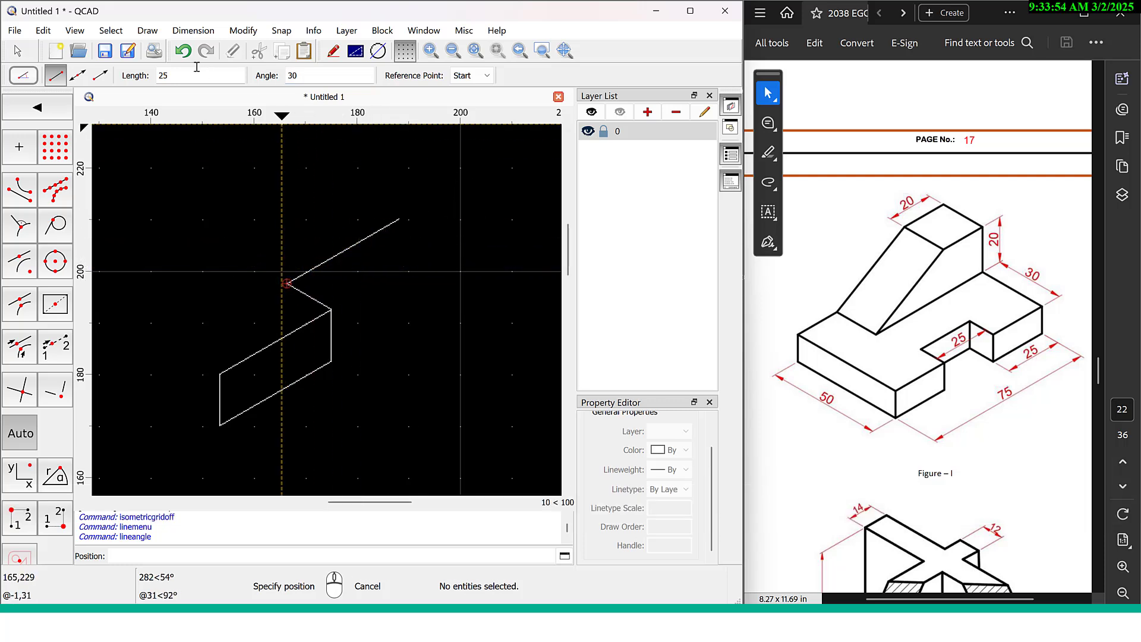
Draw a line of length 10 at 150° with its End reference point on the upper end of the notch's 30° edge
{"action": "type", "text": "10"}
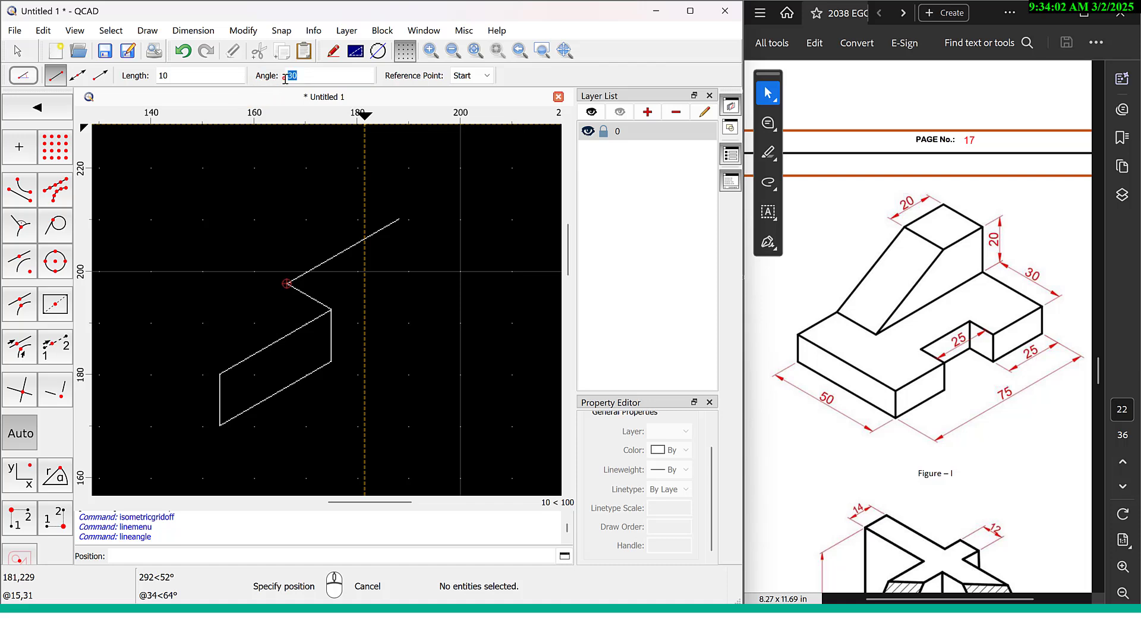
{"action": "type", "text": "150"}
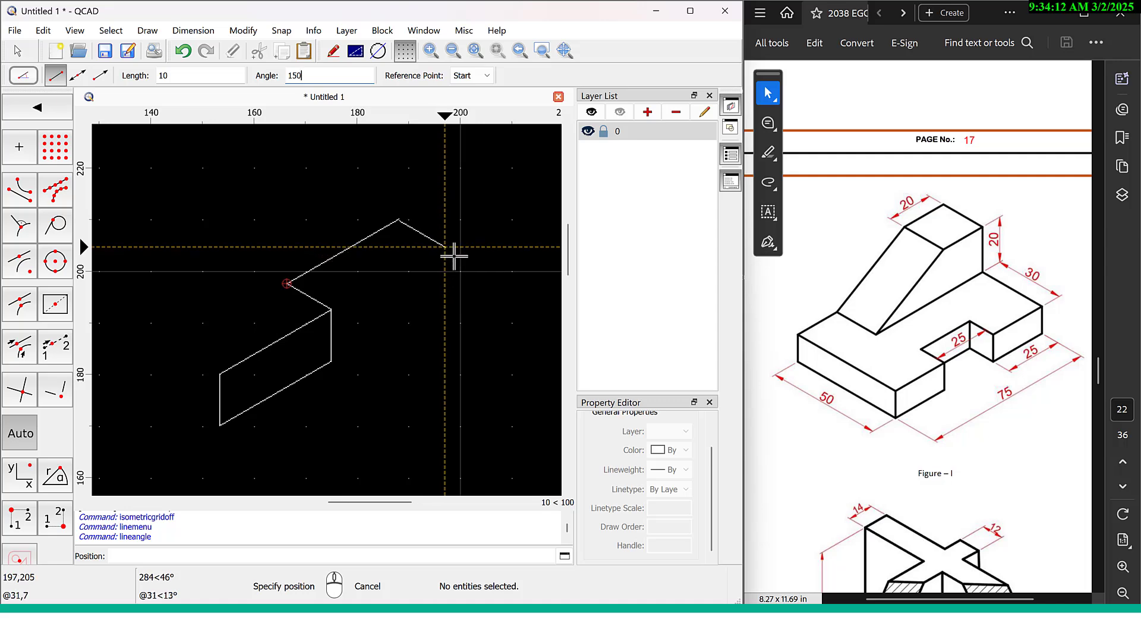
{"action": "scroll", "coordinate": [454, 256], "scroll_direction": "up", "scroll_amount": 3}
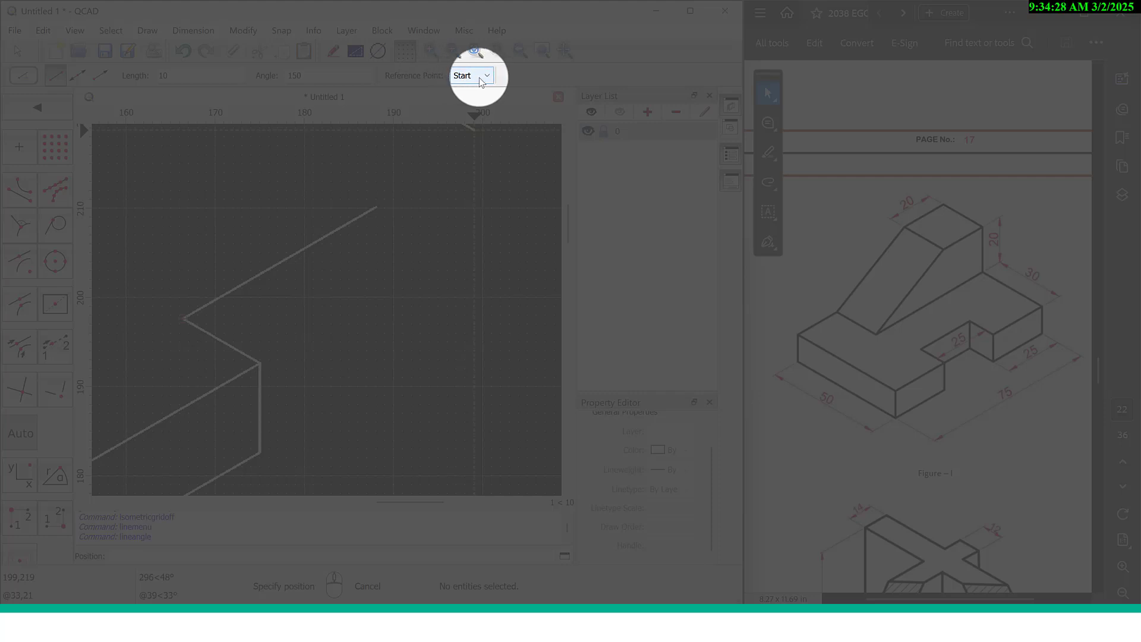
{"action": "left_click", "coordinate": [481, 82]}
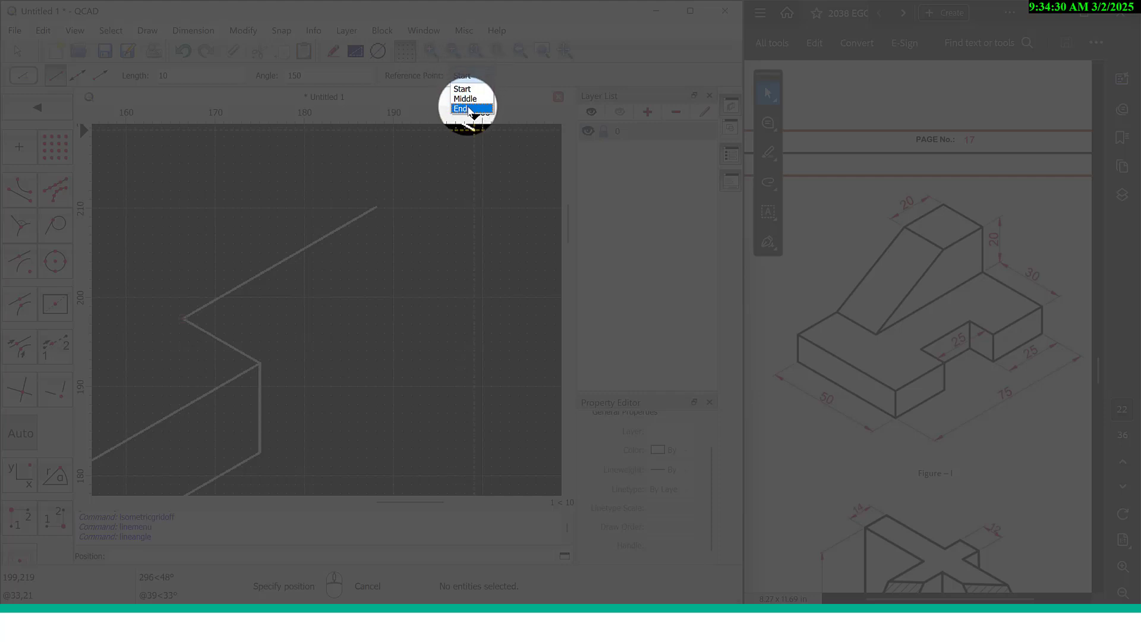
{"action": "left_click", "coordinate": [471, 108]}
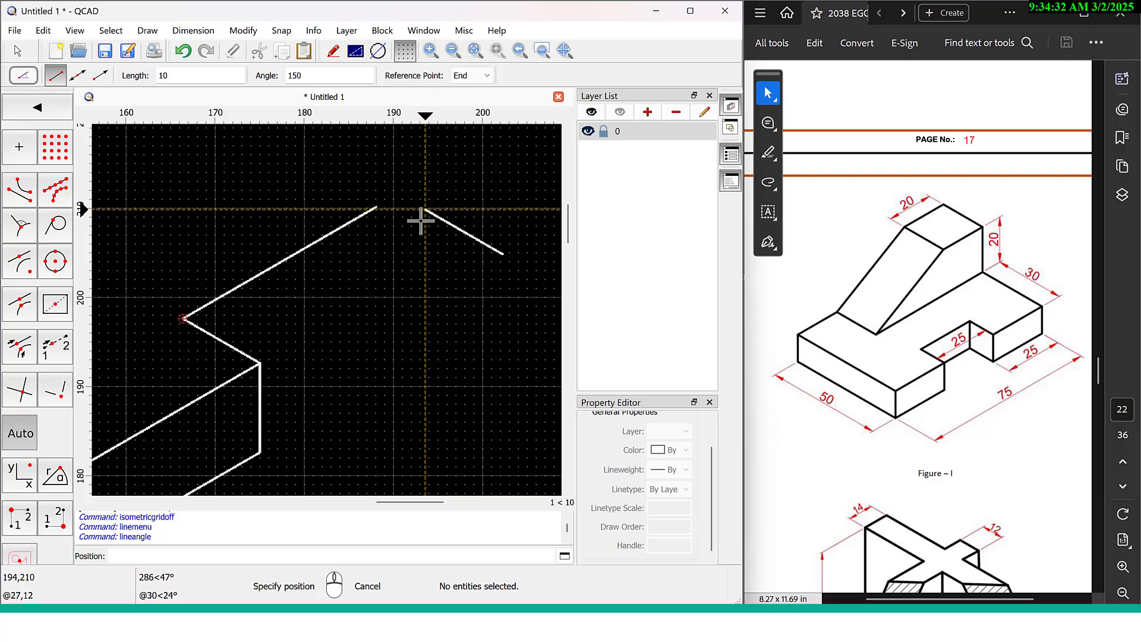
{"action": "left_click", "coordinate": [386, 212]}
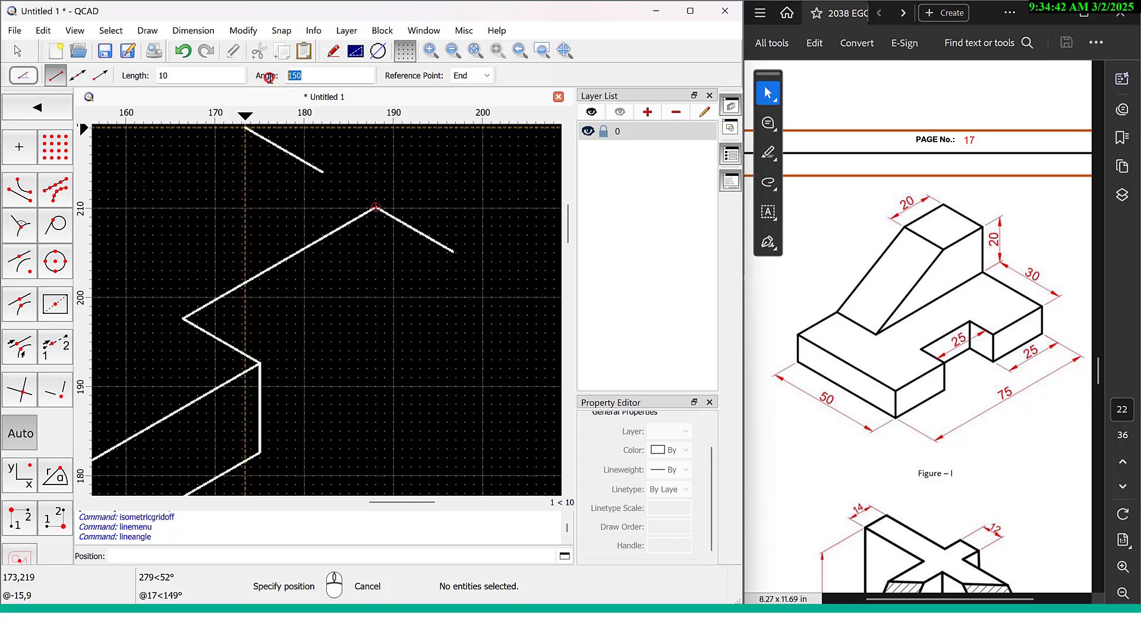
Draw a length 10 line at 90° down from the last edge's right end, and a length 10 line at 150° from its lower end
{"action": "type", "text": "90"}
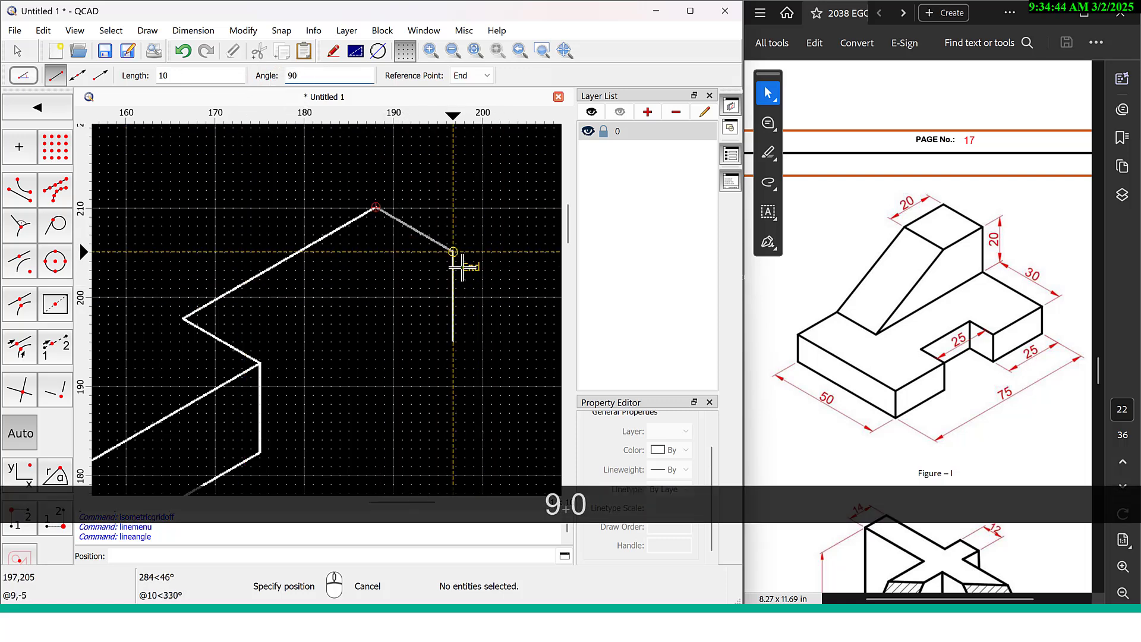
{"action": "left_click", "coordinate": [475, 267]}
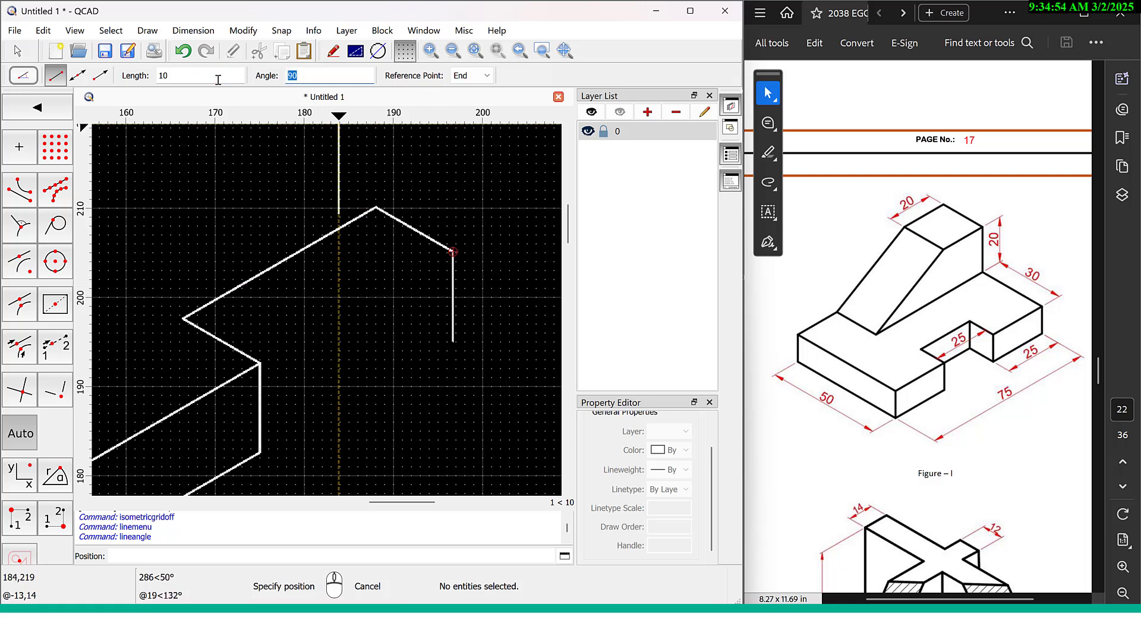
{"action": "type", "text": "150"}
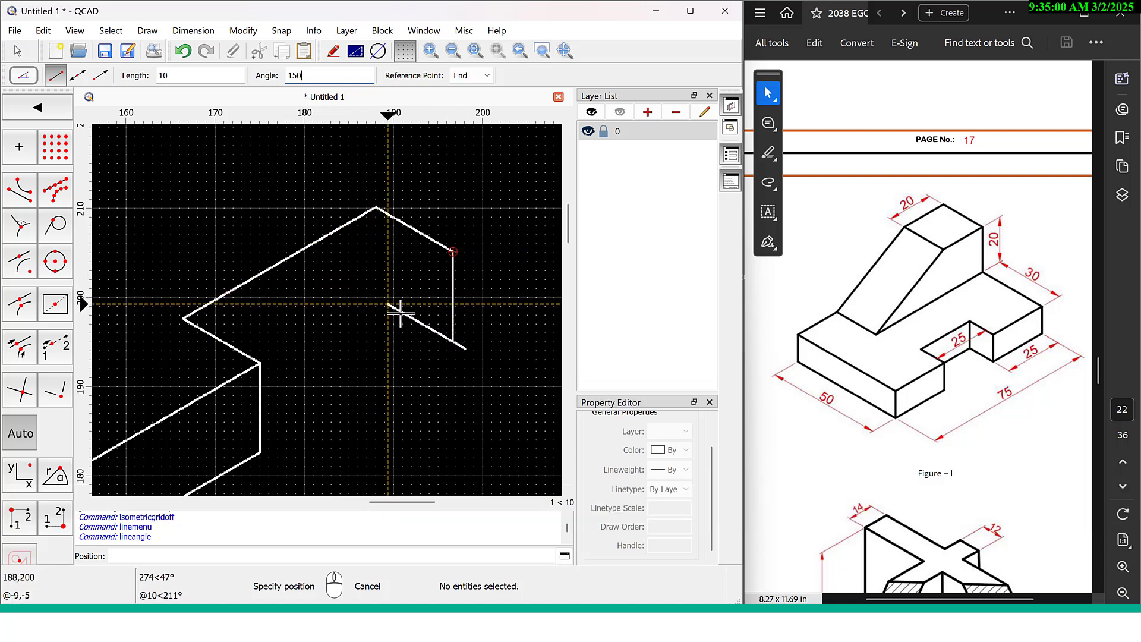
{"action": "left_click", "coordinate": [478, 76]}
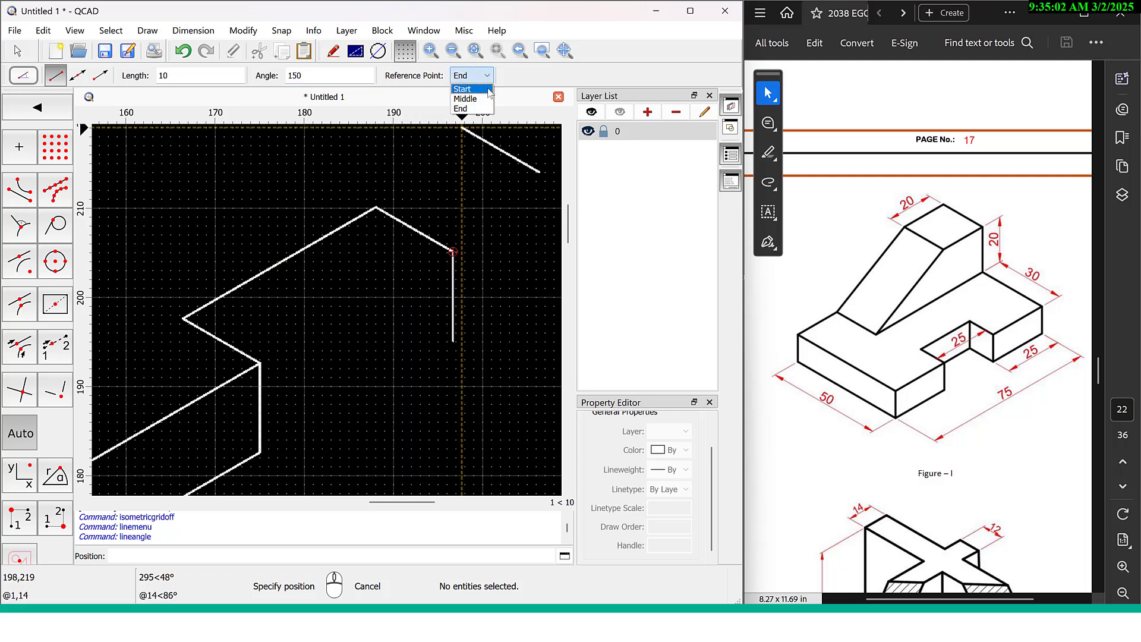
{"action": "left_click", "coordinate": [488, 90]}
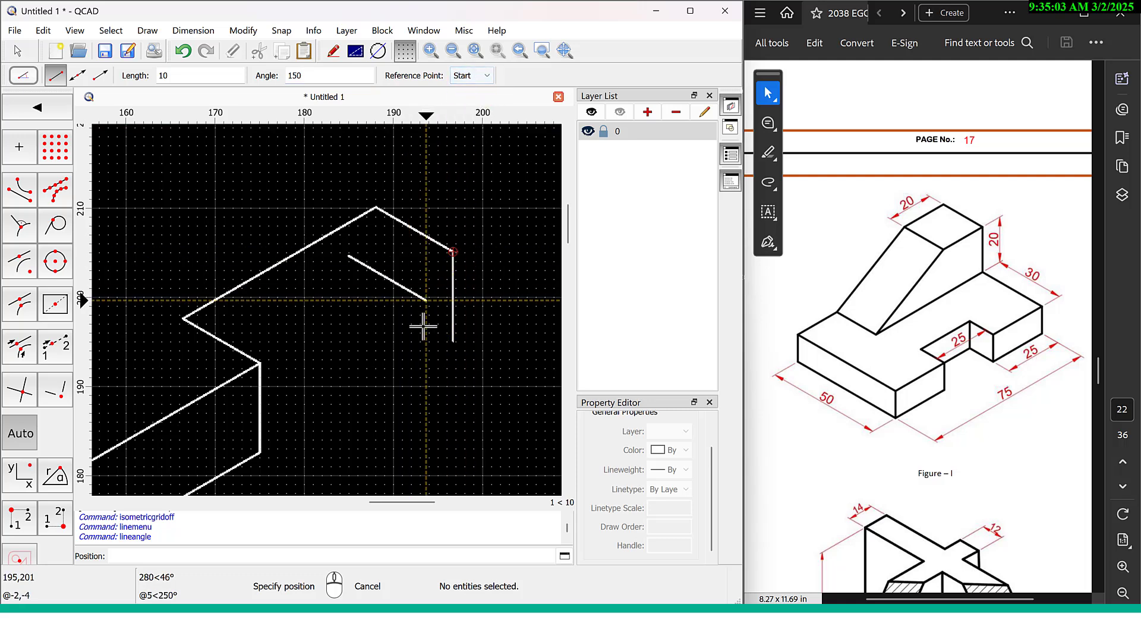
{"action": "left_click", "coordinate": [452, 355]}
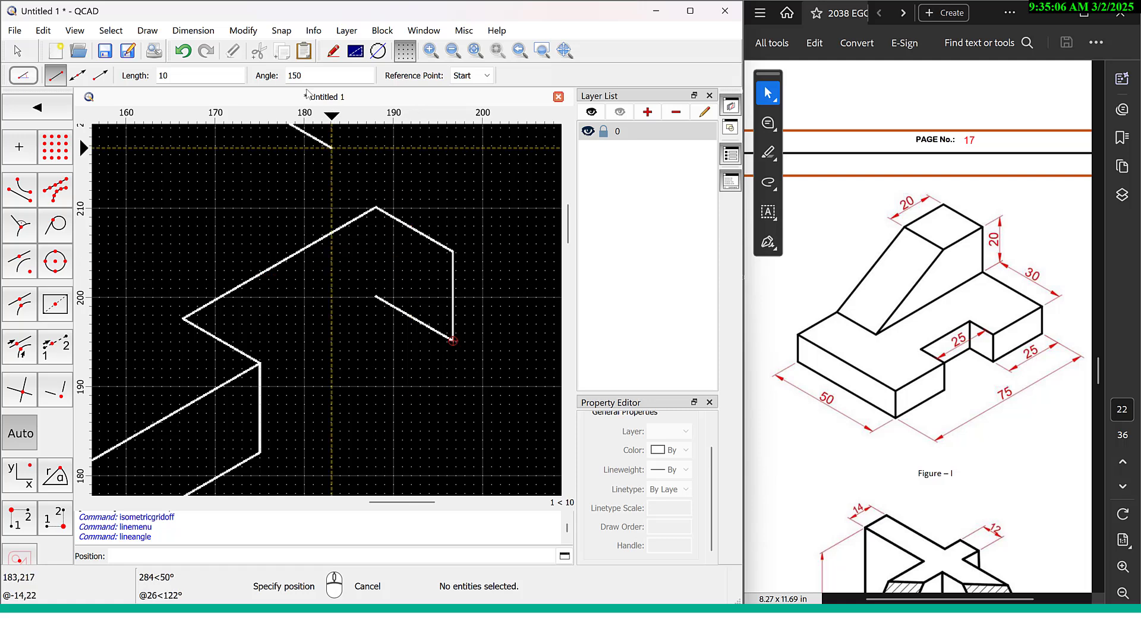
Close the small right face with a line of length 10 at 90°, using End as reference point at its upper left corner
{"action": "type", "text": "90"}
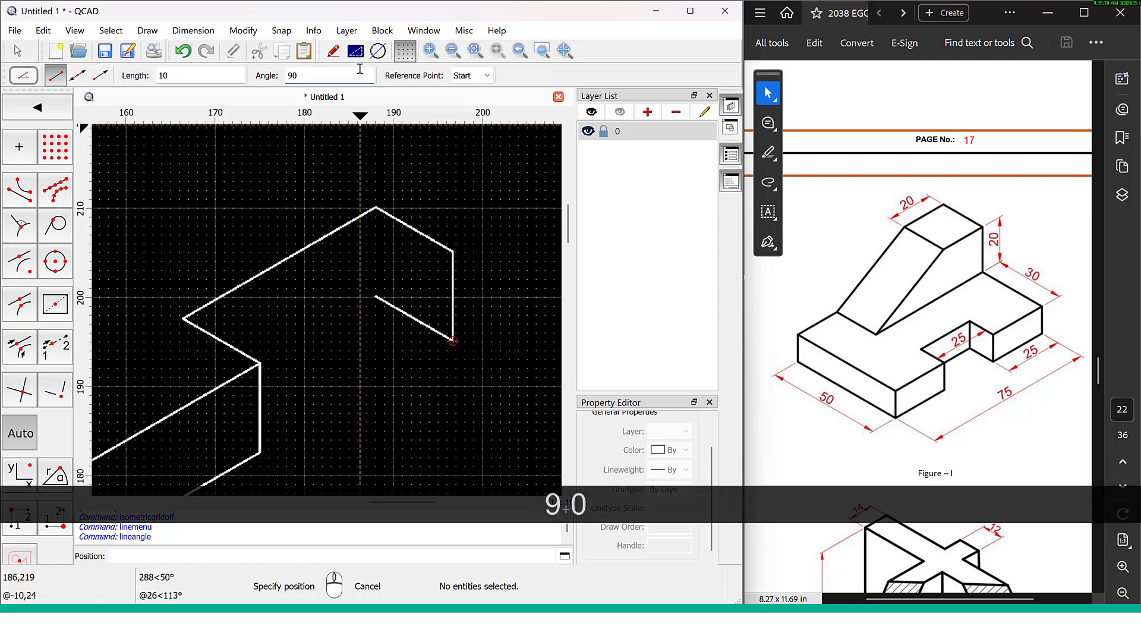
{"action": "left_click", "coordinate": [473, 75]}
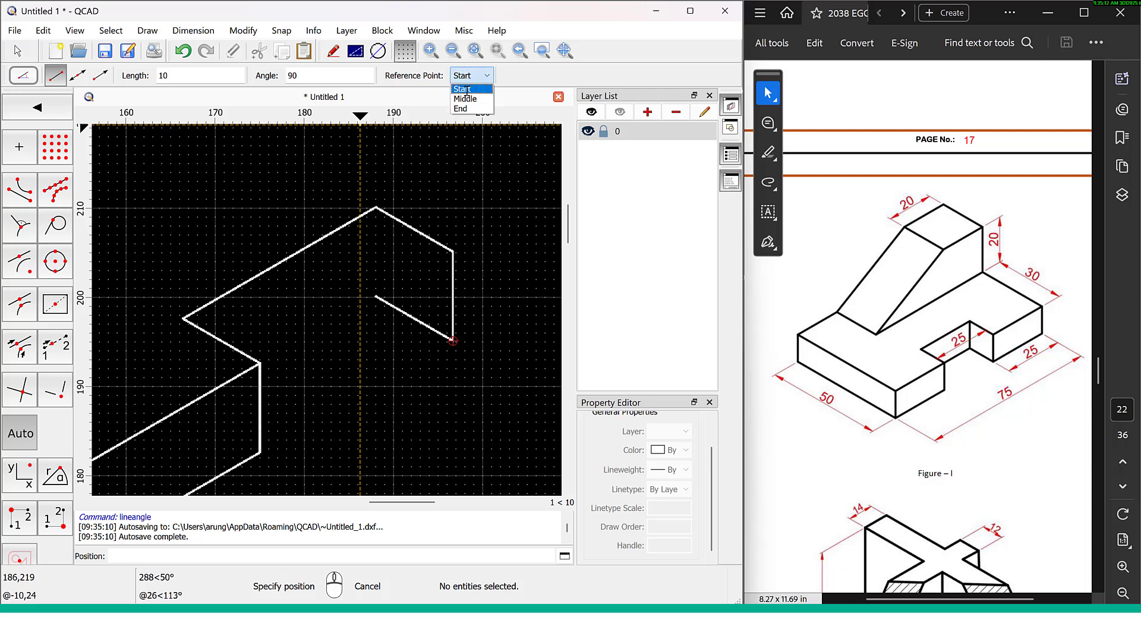
{"action": "left_click", "coordinate": [467, 90]}
{"action": "left_click", "coordinate": [471, 75]}
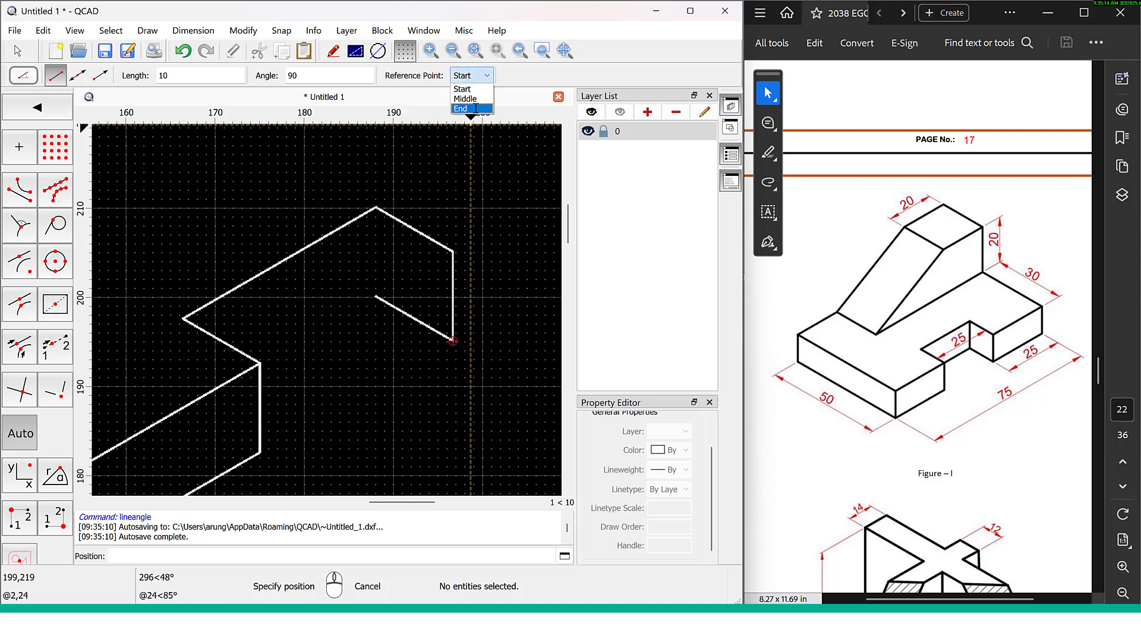
{"action": "left_click", "coordinate": [475, 109]}
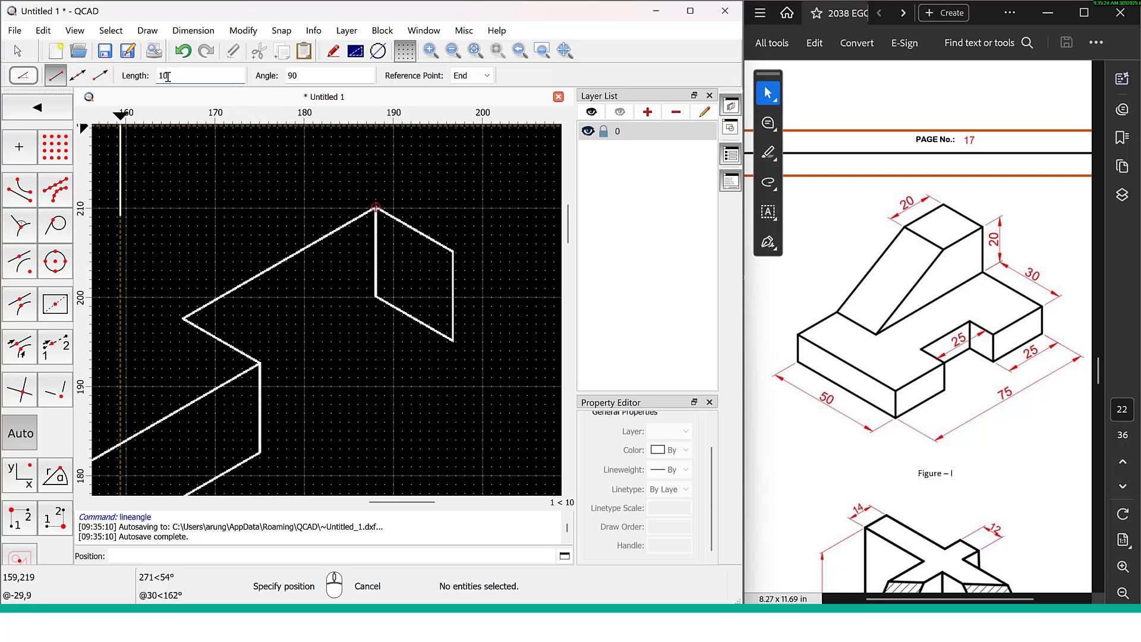
Draw a line of length 25 at 30° ending at the small right face's lower left corner
{"action": "type", "text": "25"}
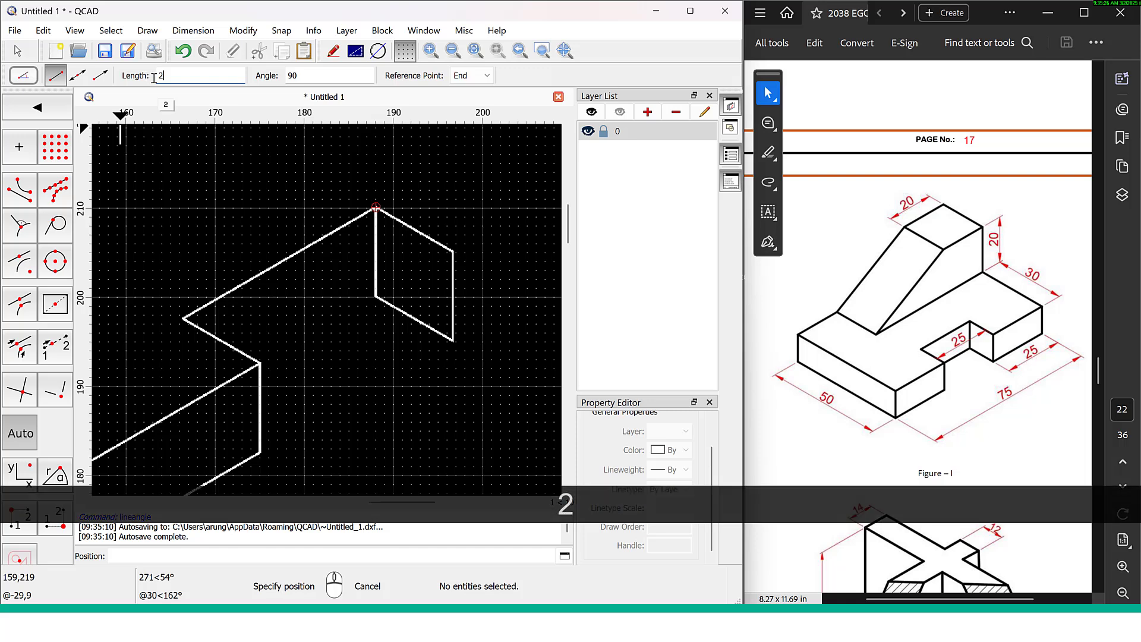
{"action": "left_click", "coordinate": [308, 72]}
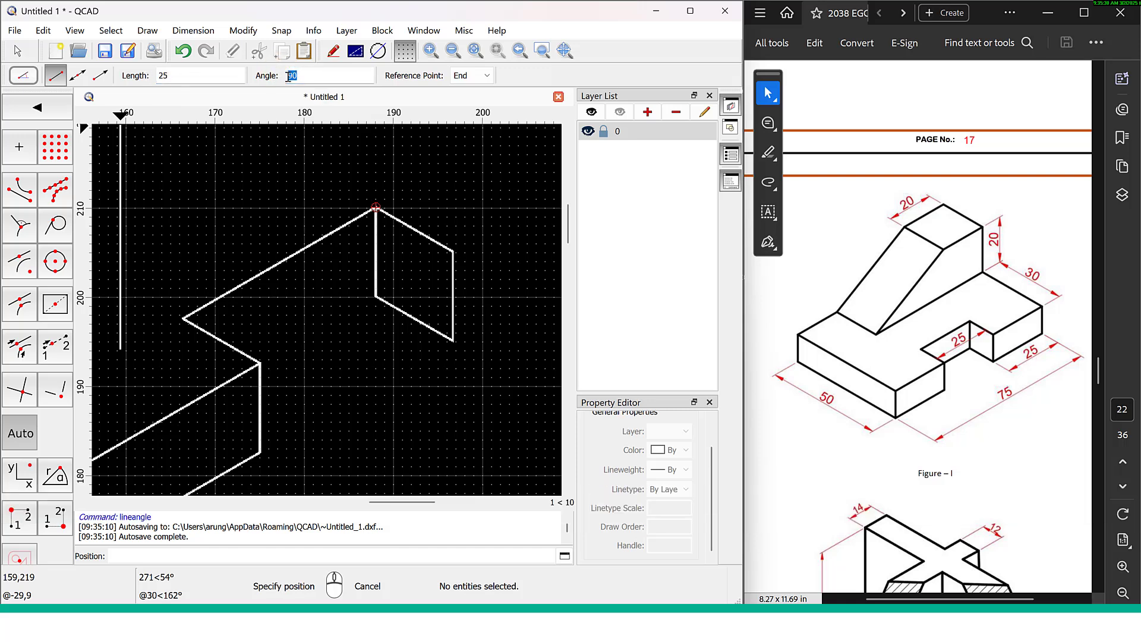
{"action": "type", "text": "30"}
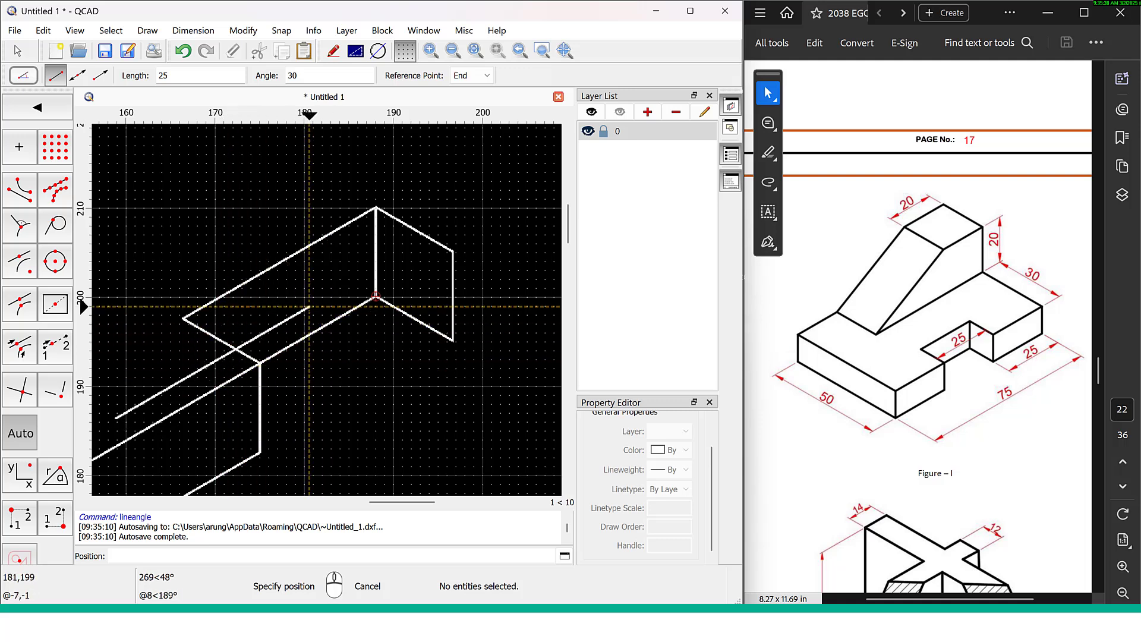
{"action": "key", "text": "Escape"}
{"action": "left_click", "coordinate": [309, 341]}
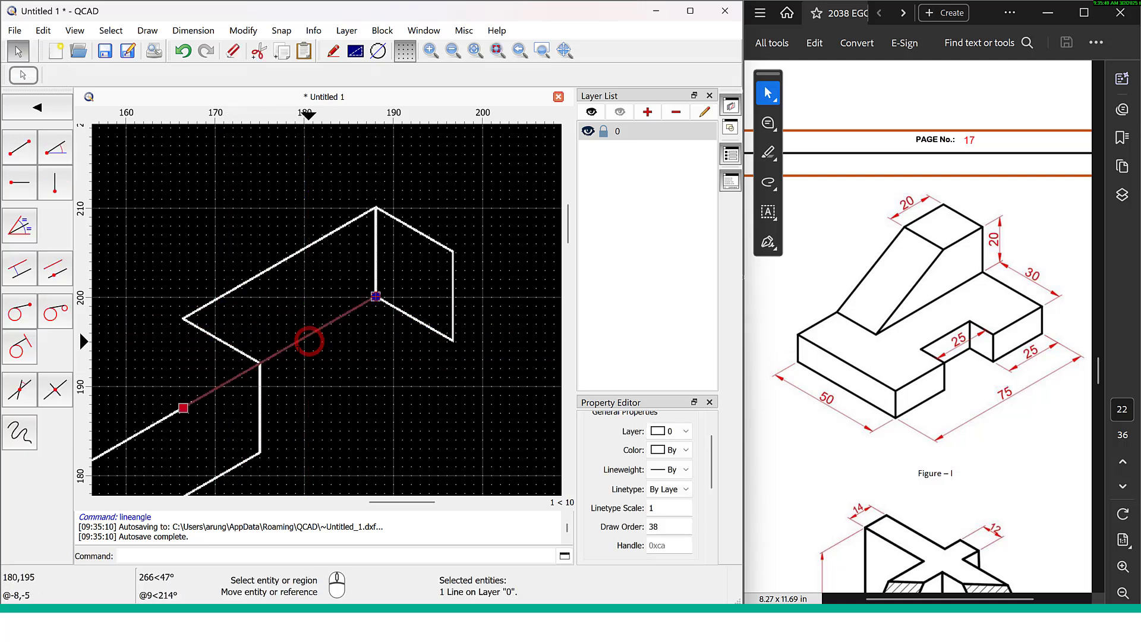
{"action": "left_click", "coordinate": [183, 408]}
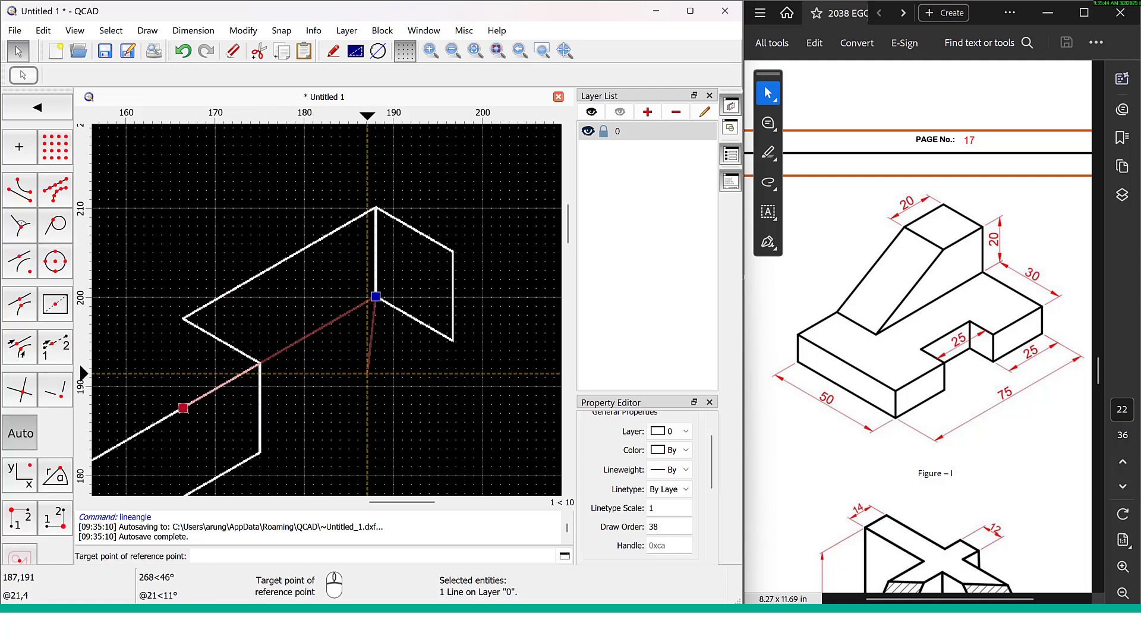
{"action": "left_click", "coordinate": [367, 374]}
{"action": "key", "text": "ctrl+a"}
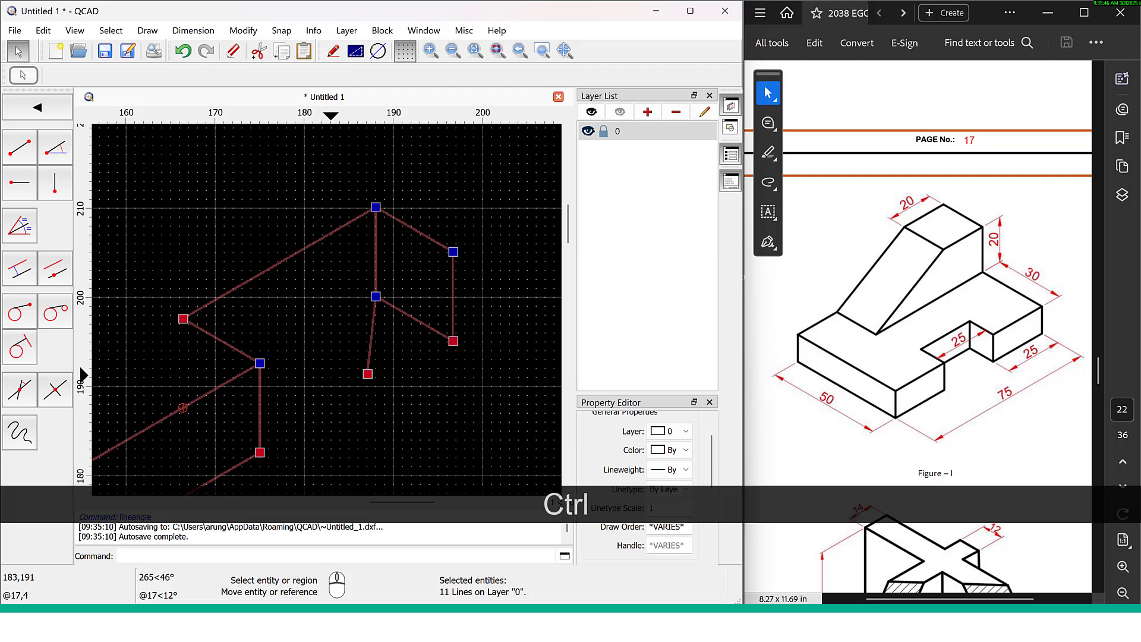
{"action": "key", "text": "ctrl+z"}
{"action": "left_click", "coordinate": [223, 423]}
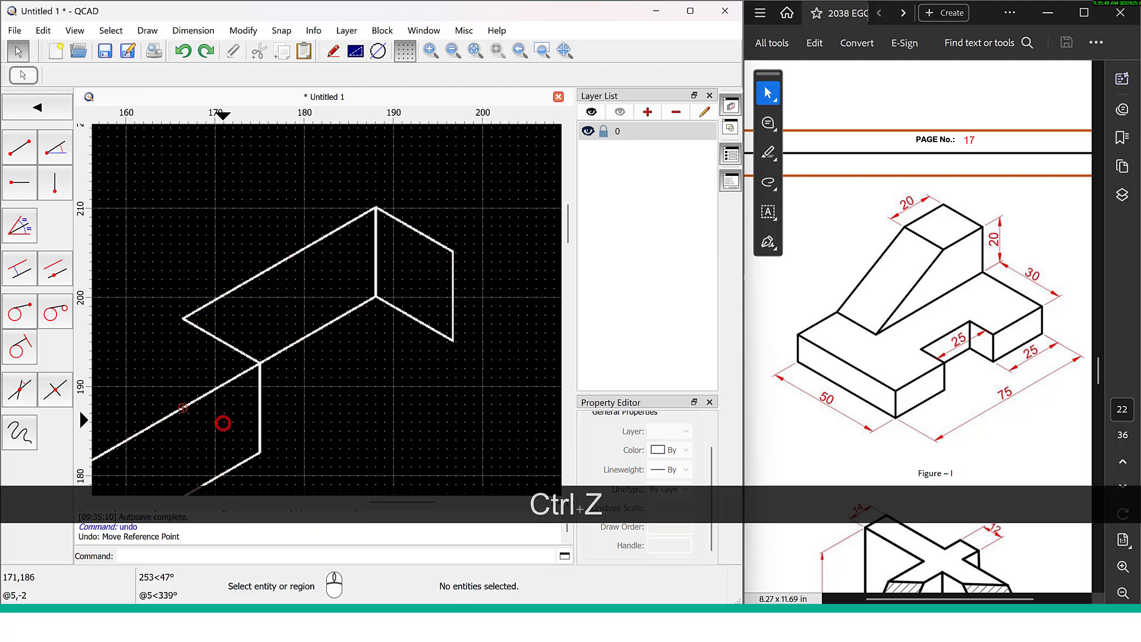
Shorten the notch's lower 30° line by moving its lower endpoint to the intersection at the front face's upper right corner
{"action": "left_click", "coordinate": [184, 407]}
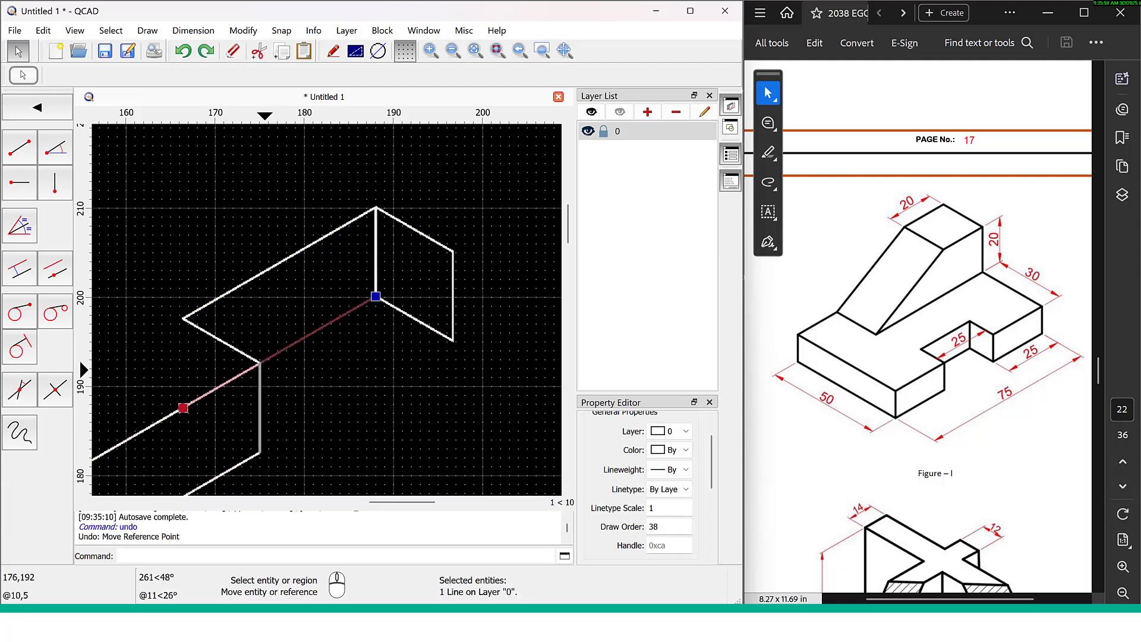
{"action": "left_click", "coordinate": [184, 408]}
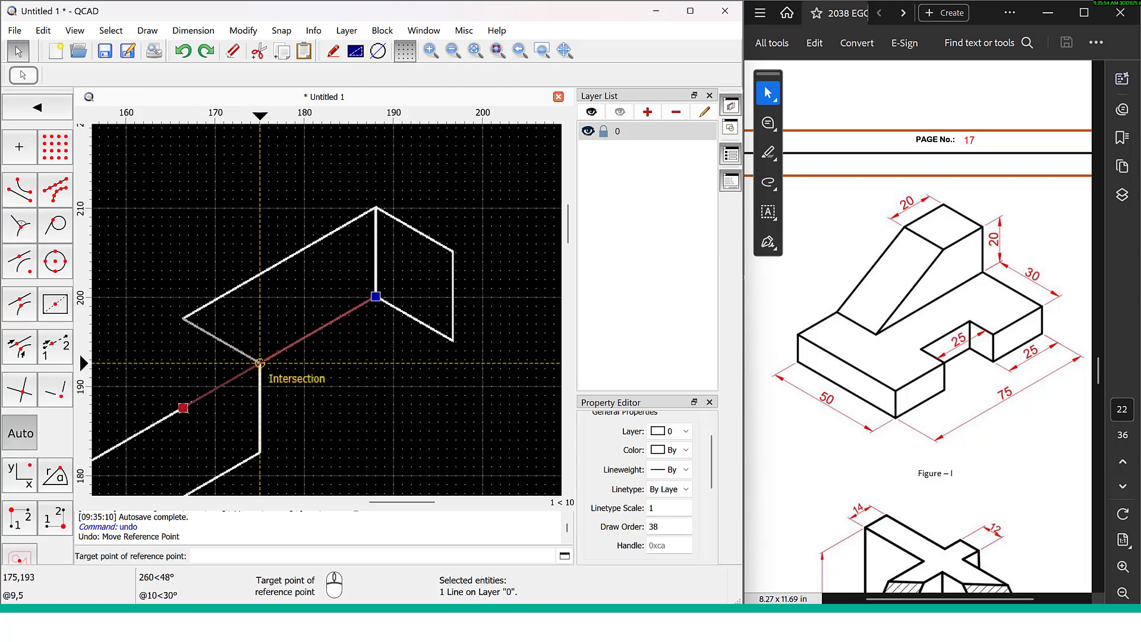
{"action": "left_click", "coordinate": [260, 361]}
{"action": "key", "text": "Escape"}
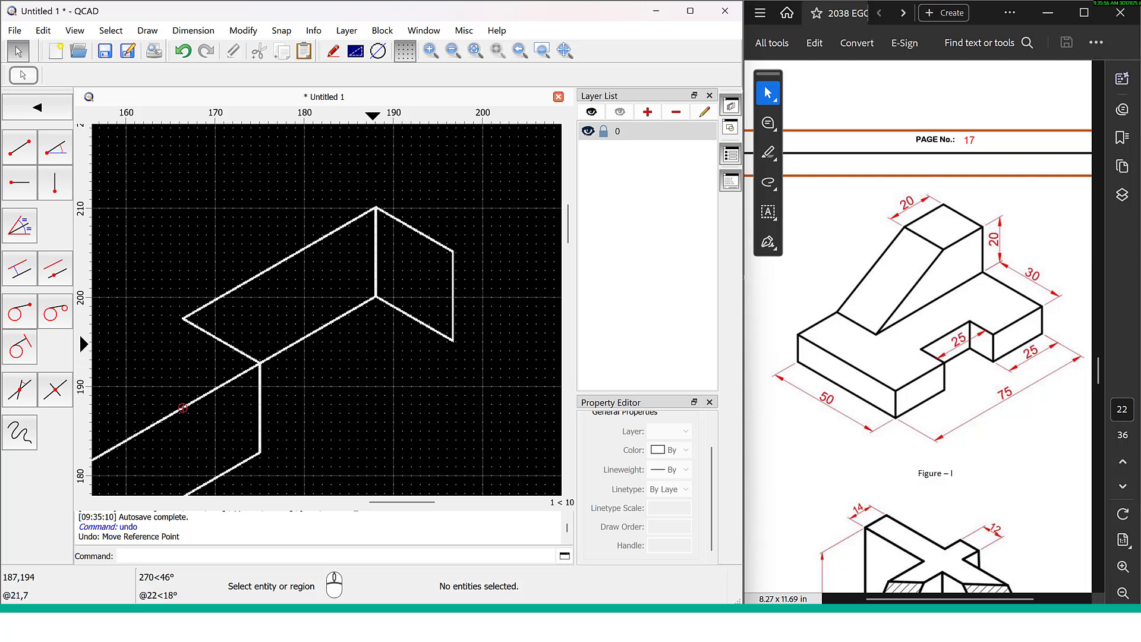
Draw a line of length 25 at 30° from the small right face's upper right corner, using Start as reference point
{"action": "scroll", "coordinate": [367, 351], "scroll_direction": "down", "scroll_amount": 3}
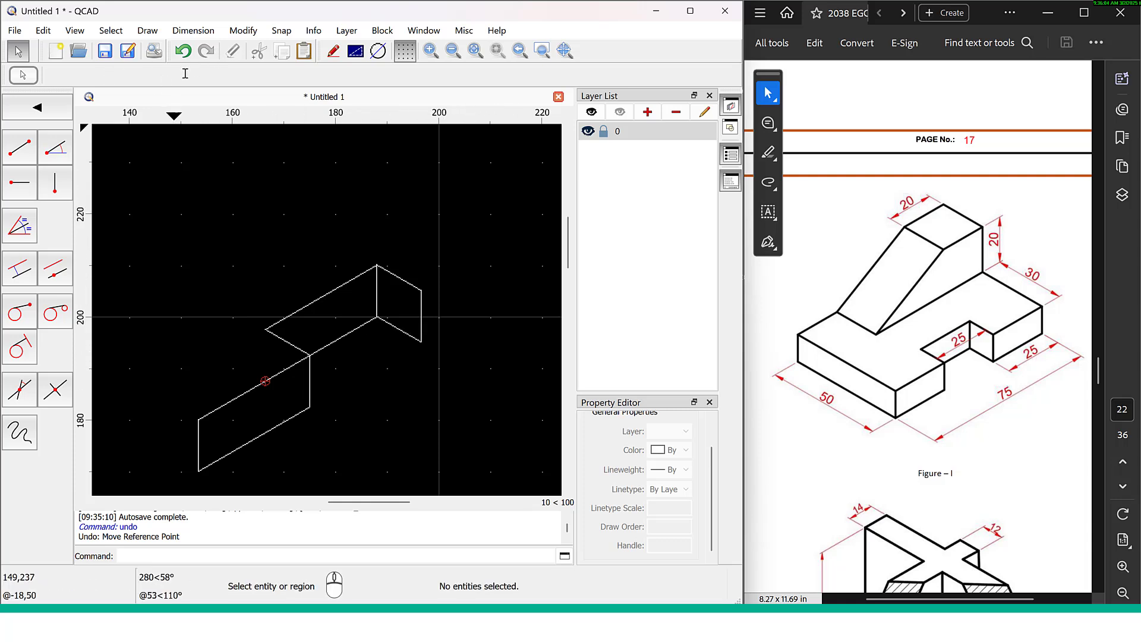
{"action": "left_click", "coordinate": [56, 147]}
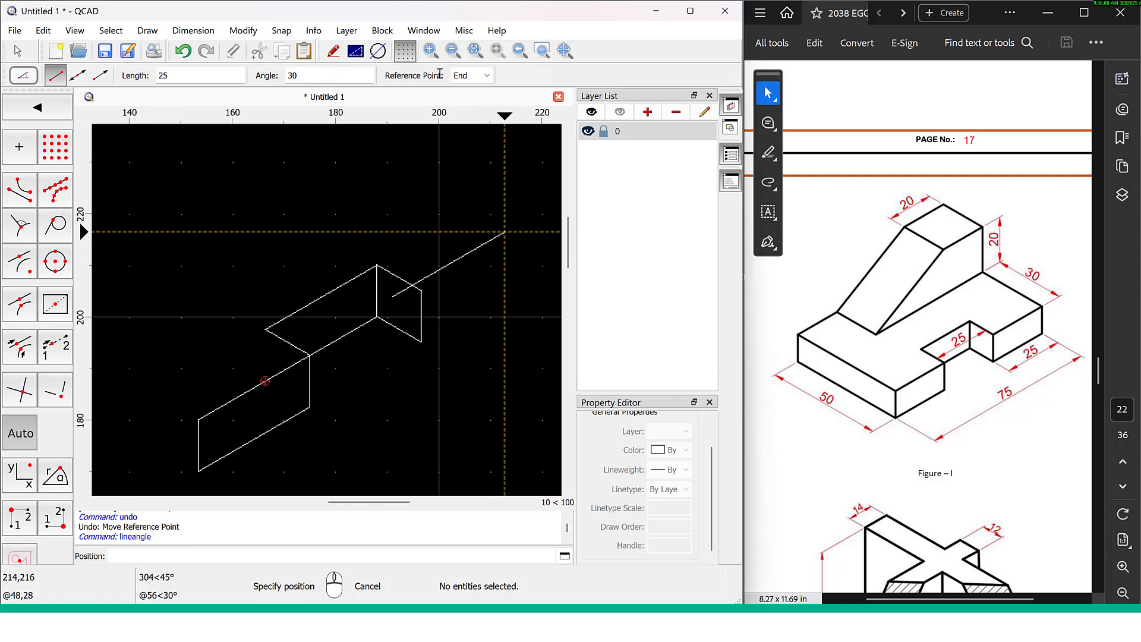
{"action": "left_click", "coordinate": [485, 75]}
{"action": "left_click", "coordinate": [469, 90]}
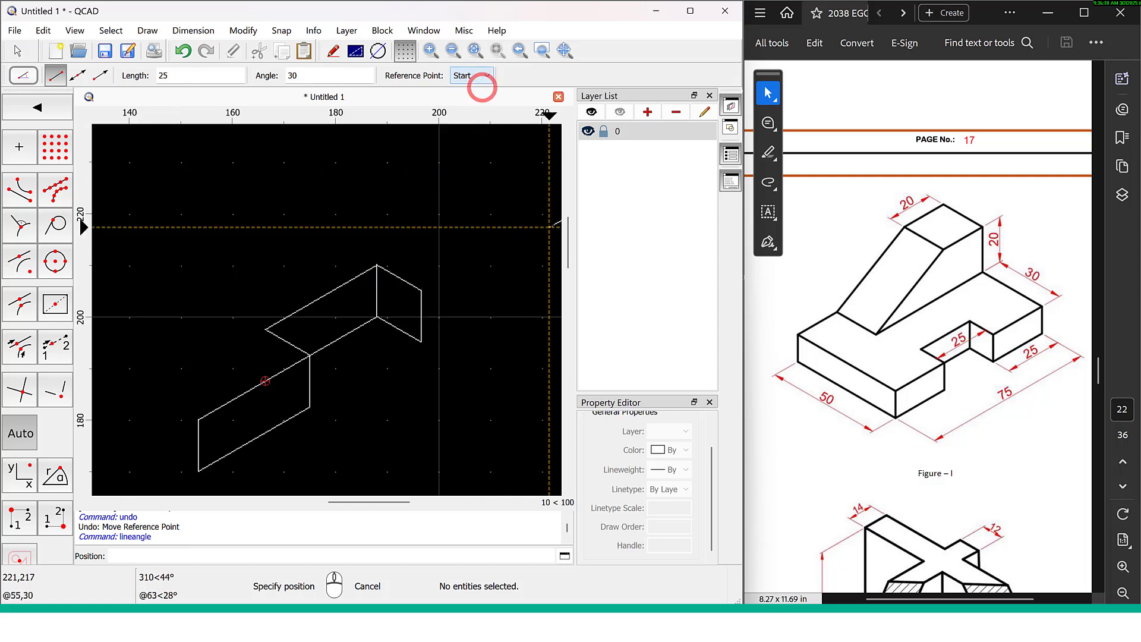
{"action": "left_click", "coordinate": [421, 290]}
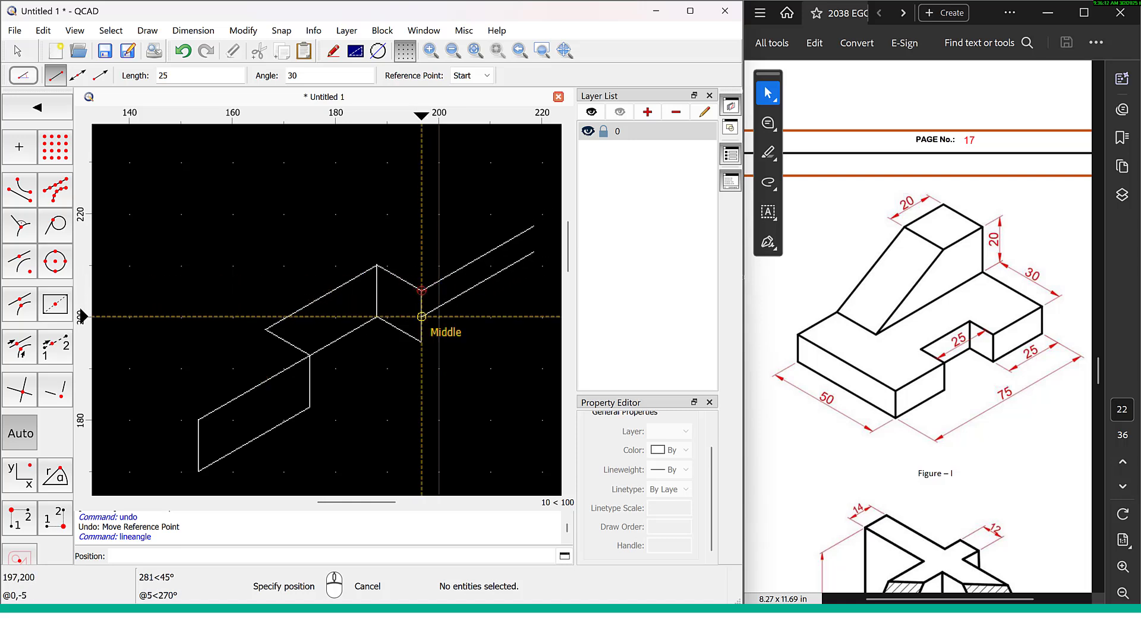
Complete the right front face with a 25-long line at 30° from its lower left corner and a 10-long line at 90° closing its right end
{"action": "left_click", "coordinate": [421, 342]}
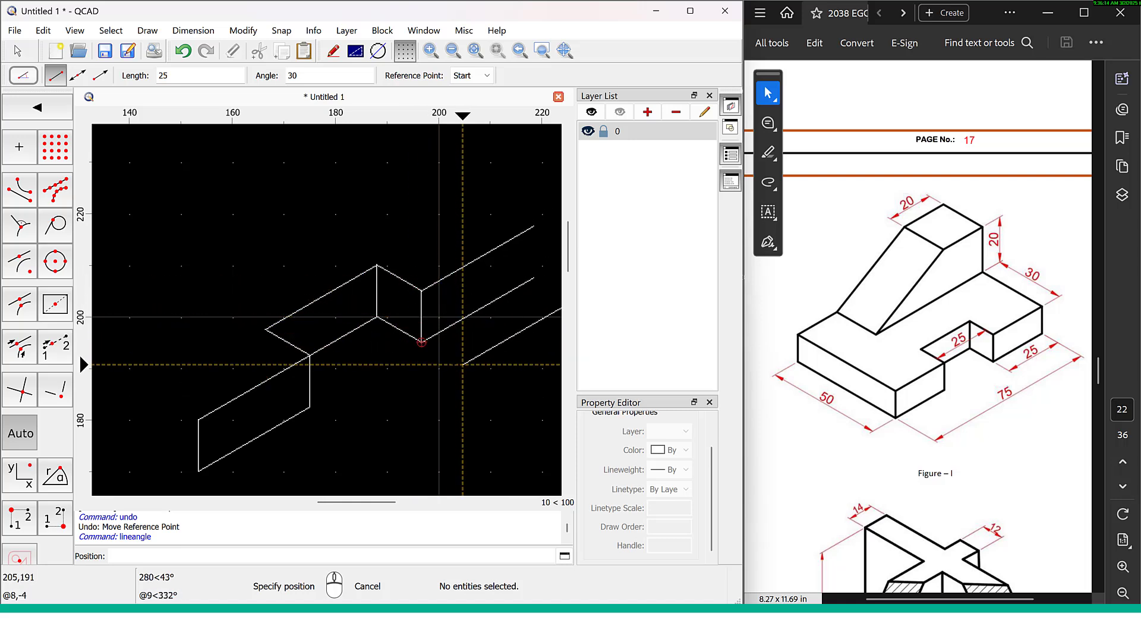
{"action": "scroll", "coordinate": [356, 356], "scroll_direction": "down", "scroll_amount": 2}
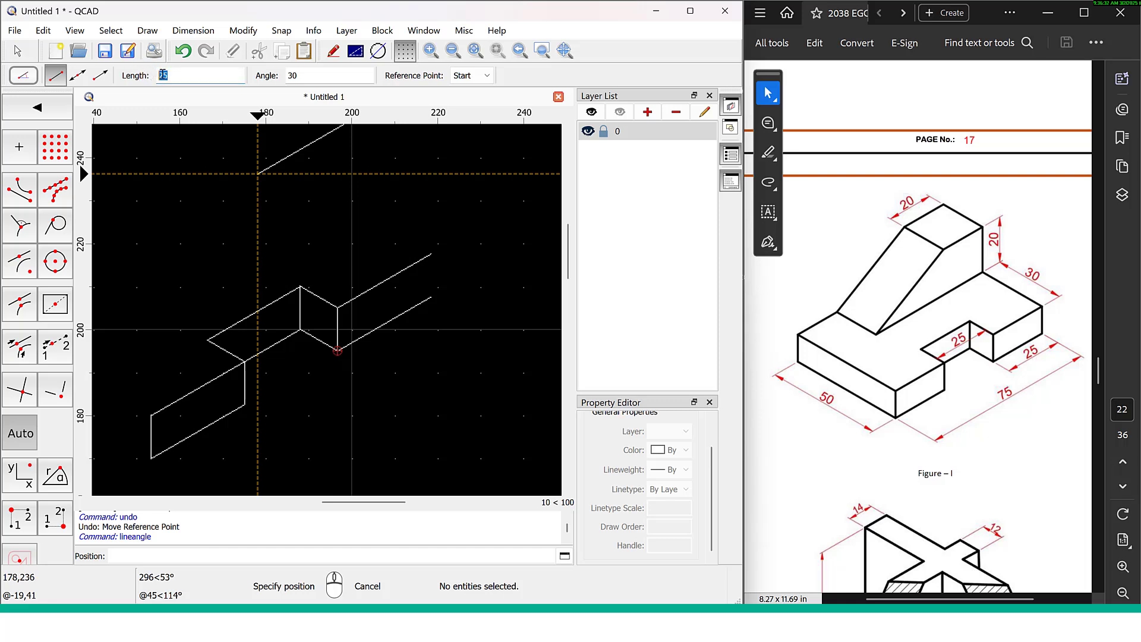
{"action": "type", "text": "10"}
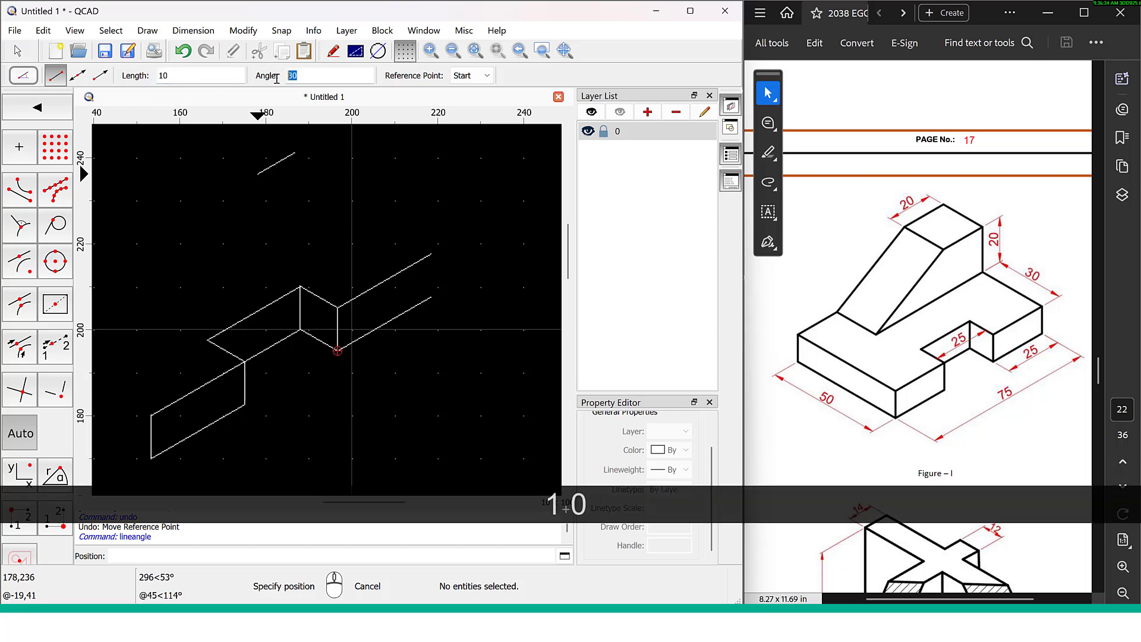
{"action": "type", "text": "90"}
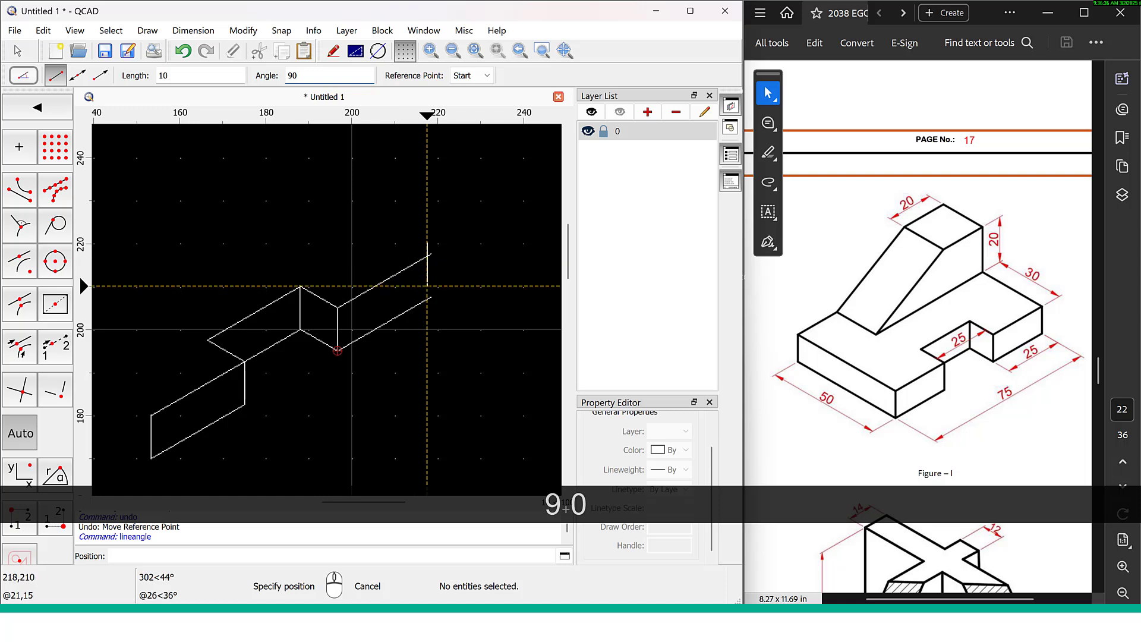
{"action": "left_click", "coordinate": [431, 297]}
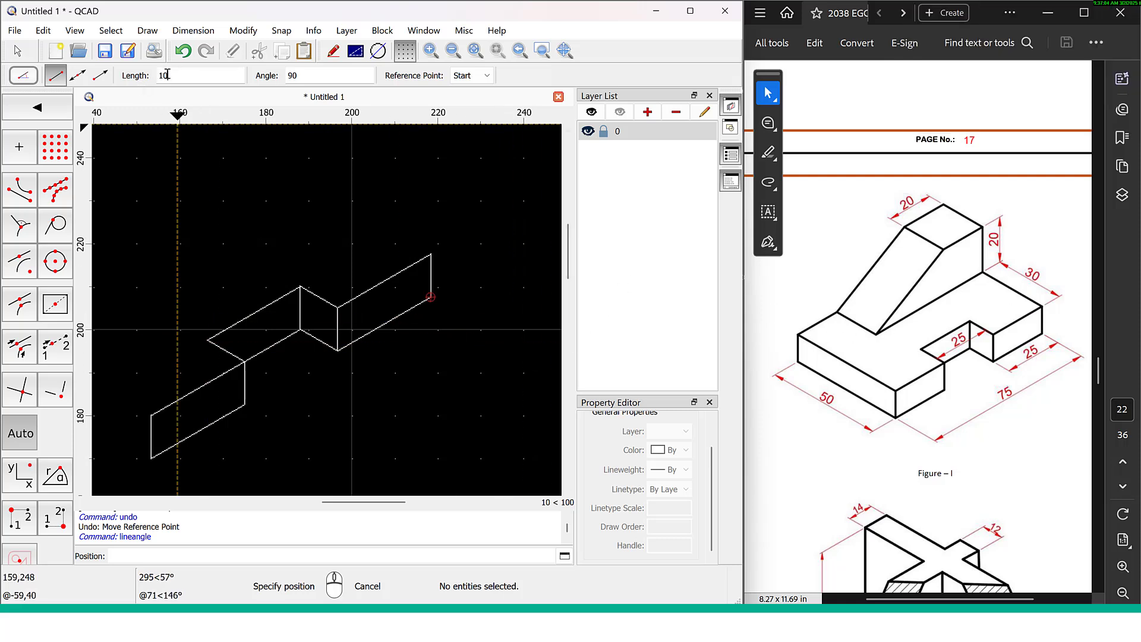
Draw a line of length 30 at 150° from the right front face's upper right corner
{"action": "type", "text": "30"}
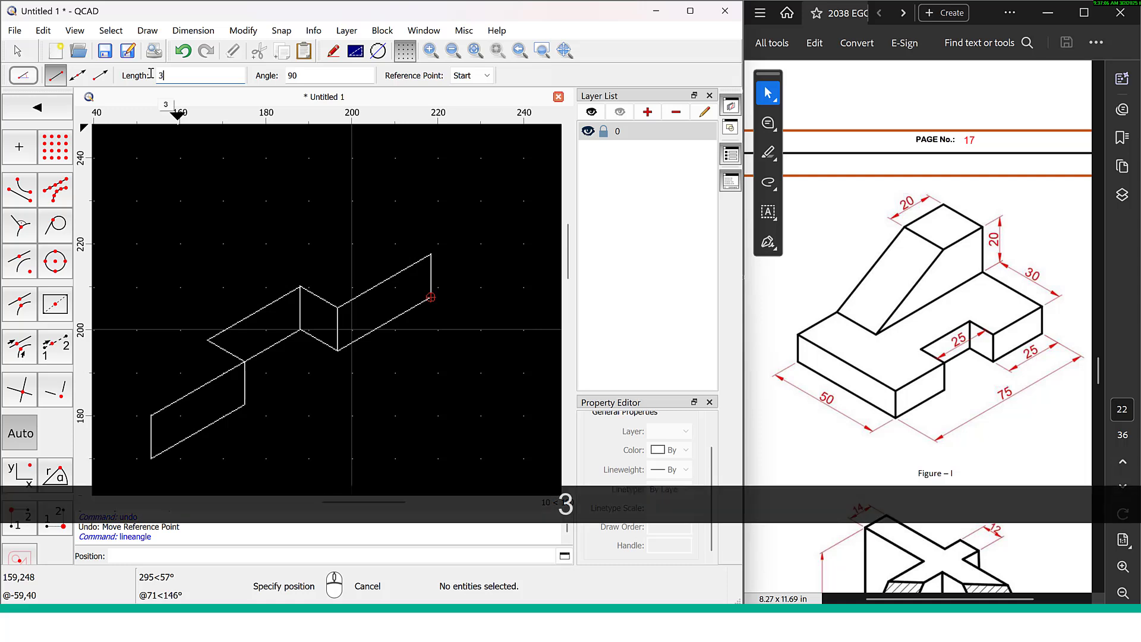
{"action": "double_click", "coordinate": [295, 75]}
{"action": "type", "text": "150"}
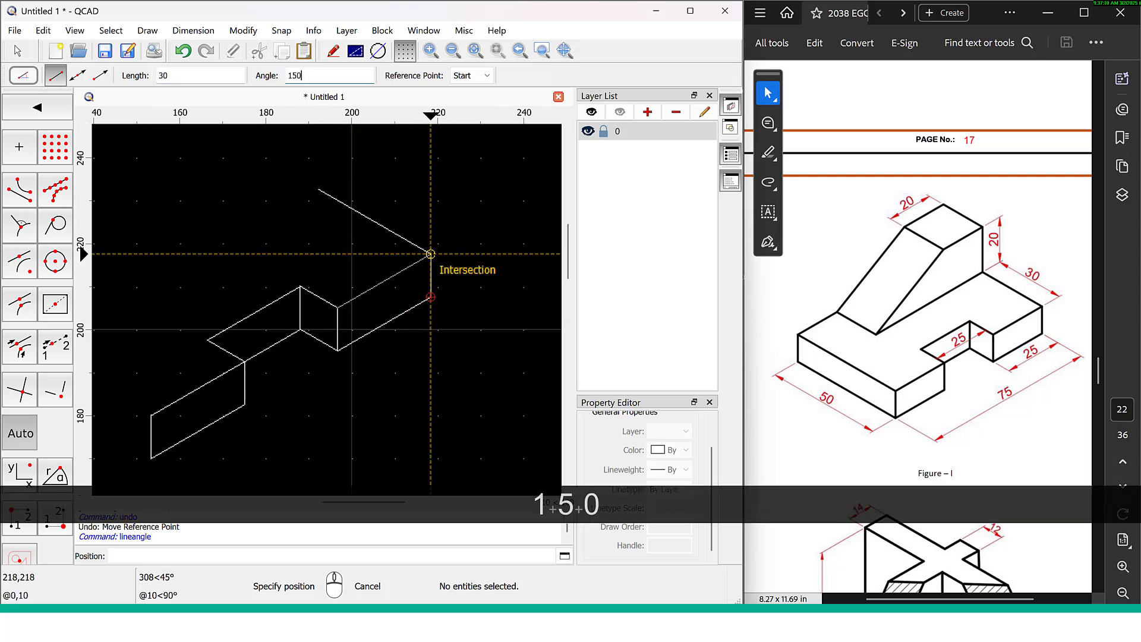
{"action": "left_click", "coordinate": [430, 254]}
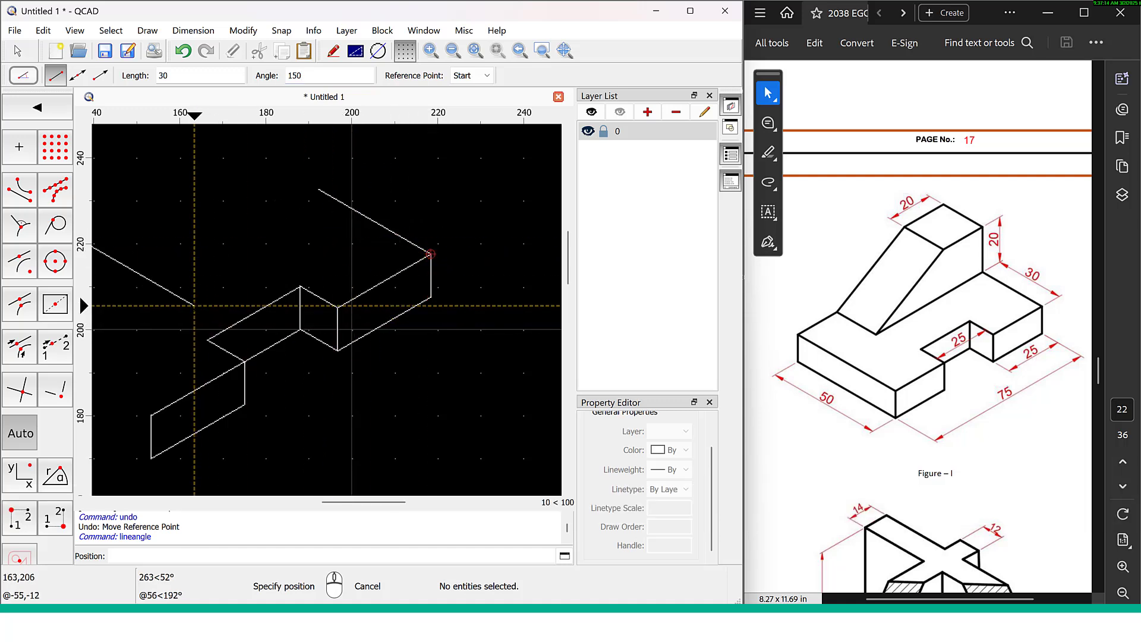
Draw two lines of length 50 at 150° from the upper and lower ends of the block's front vertical edge
{"action": "middle_click_drag", "start_coordinate": [190, 305], "coordinate": [299, 290]}
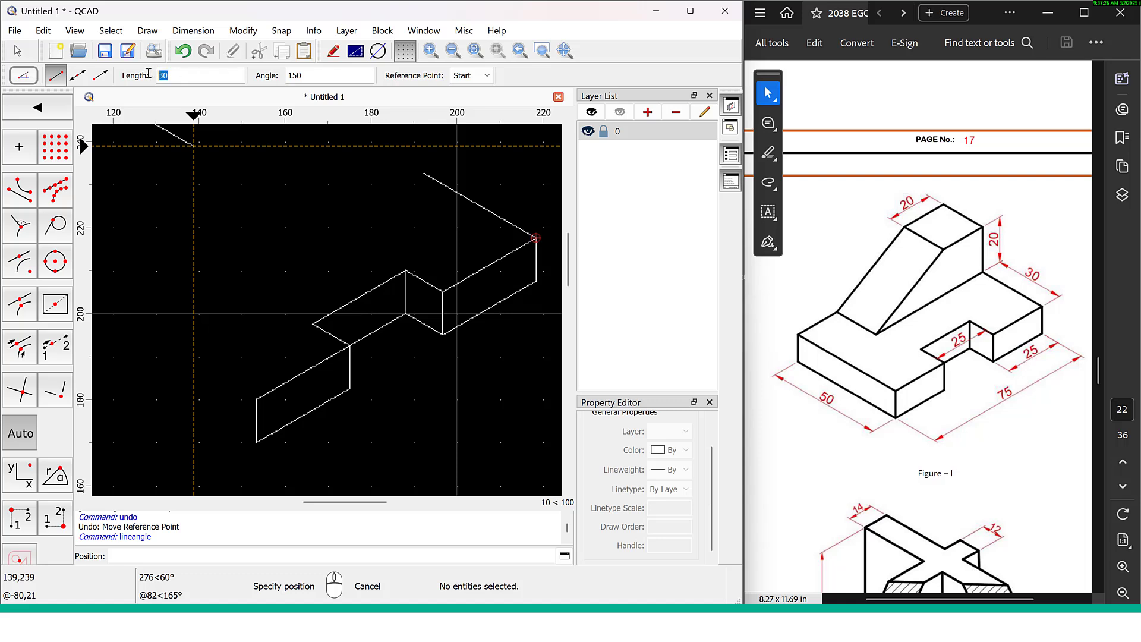
{"action": "type", "text": "50"}
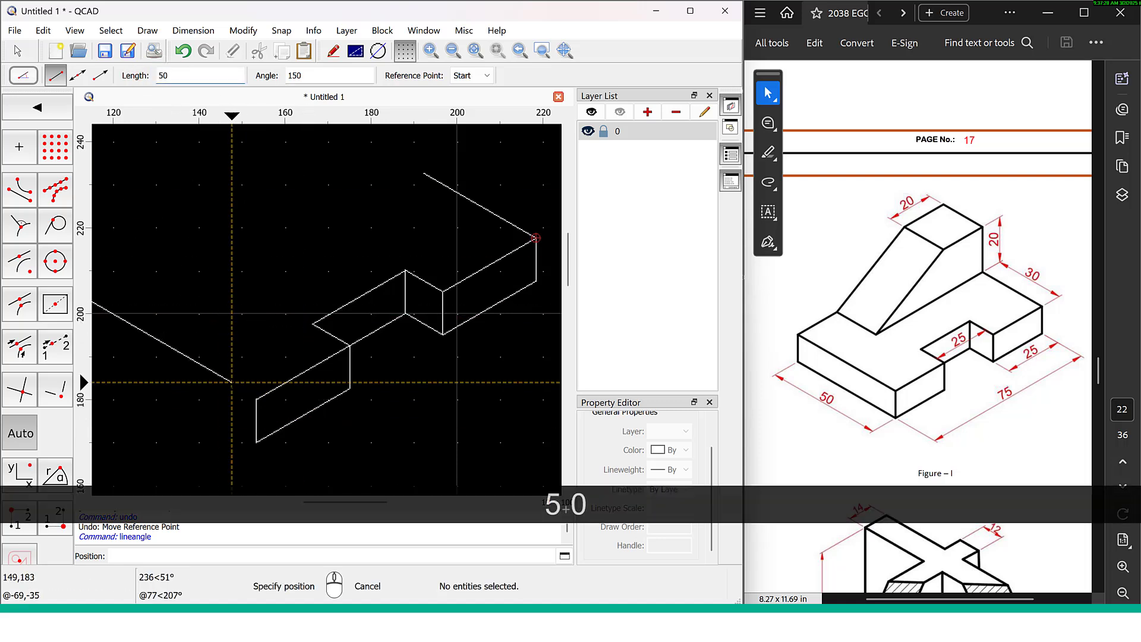
{"action": "left_click", "coordinate": [256, 399]}
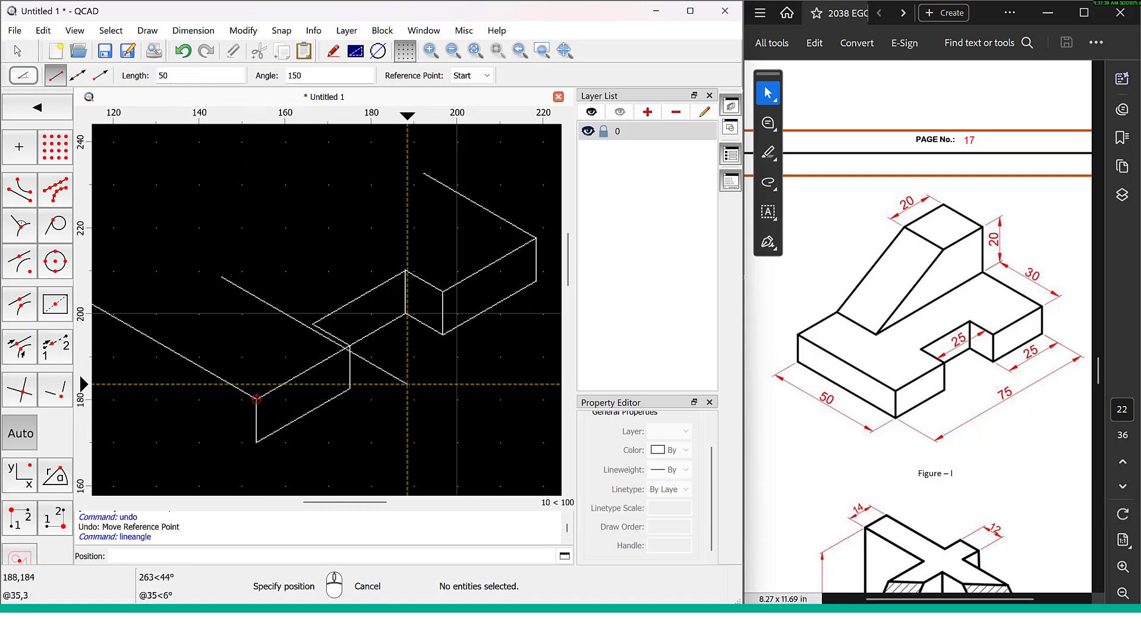
{"action": "scroll", "coordinate": [280, 410], "scroll_direction": "down", "scroll_amount": 2}
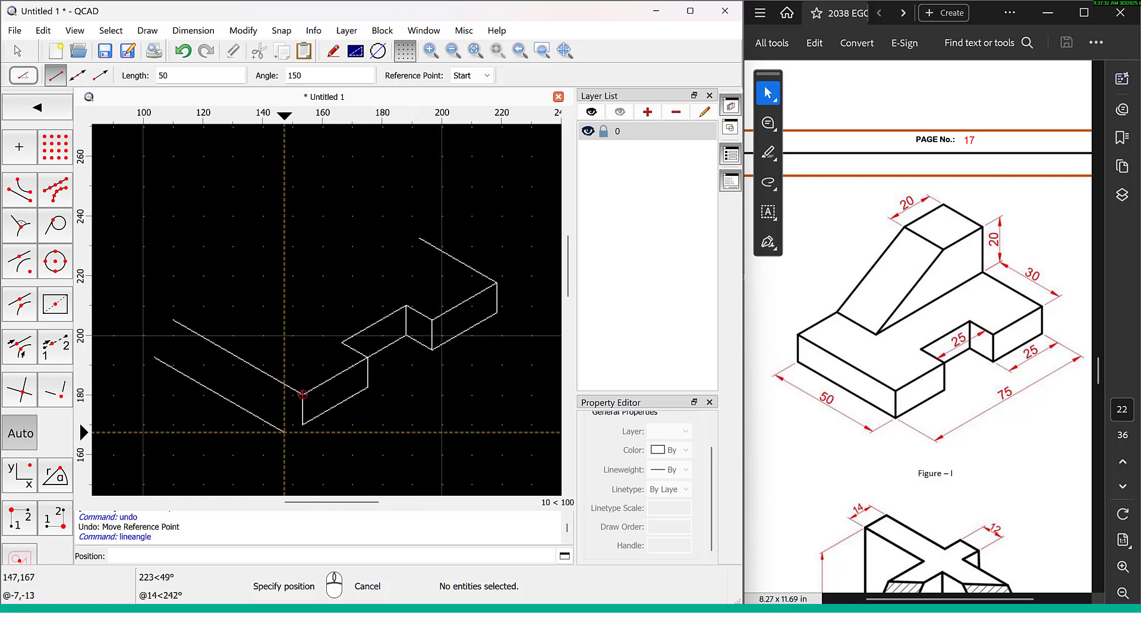
{"action": "left_click", "coordinate": [303, 424]}
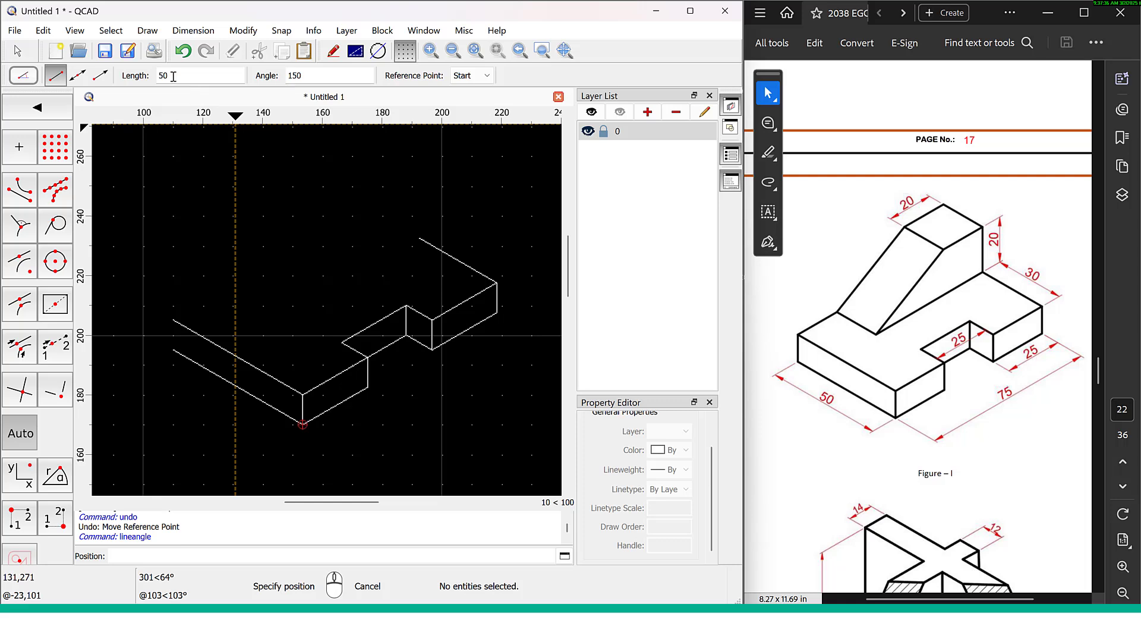
Close the far left end of the two 50-long lines with a line of length 10 at 90°
{"action": "type", "text": "10"}
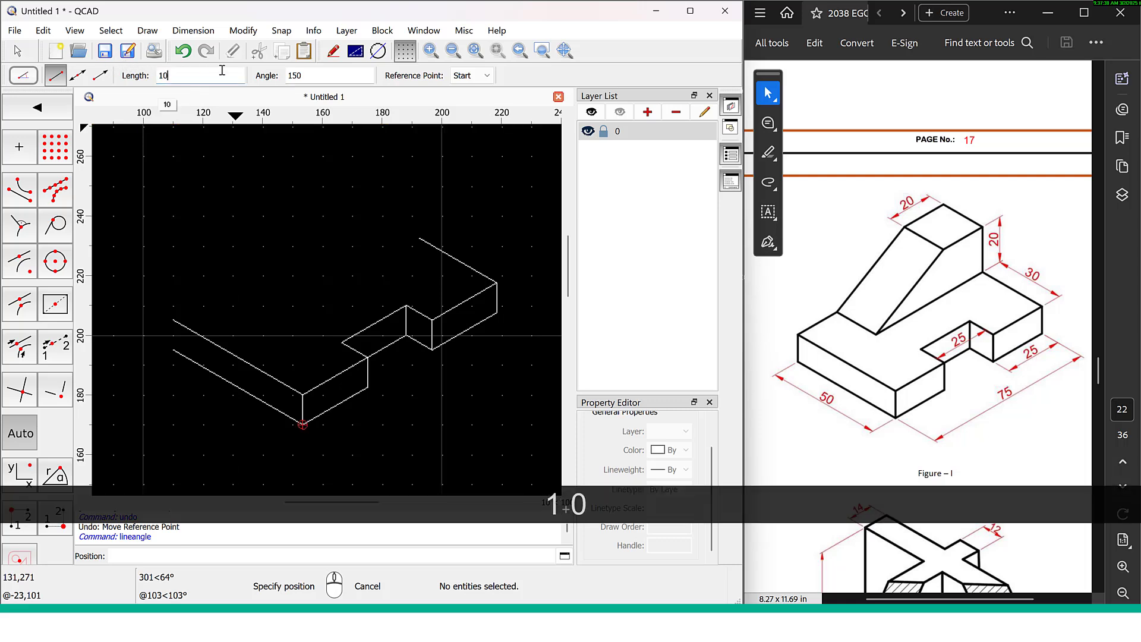
{"action": "type", "text": "90"}
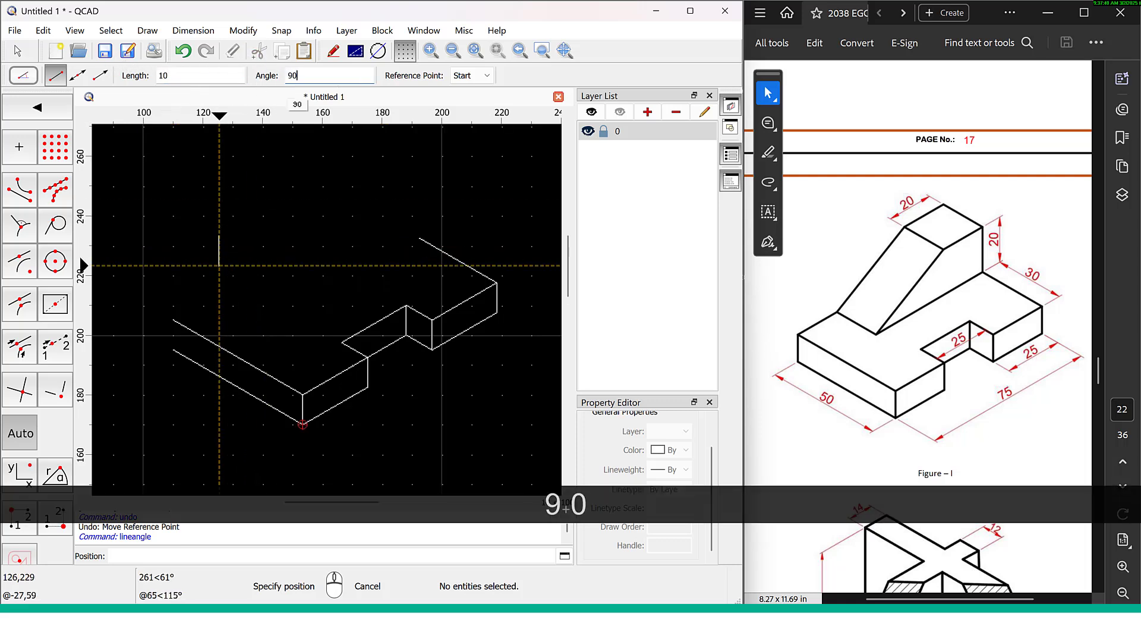
{"action": "left_click", "coordinate": [173, 350]}
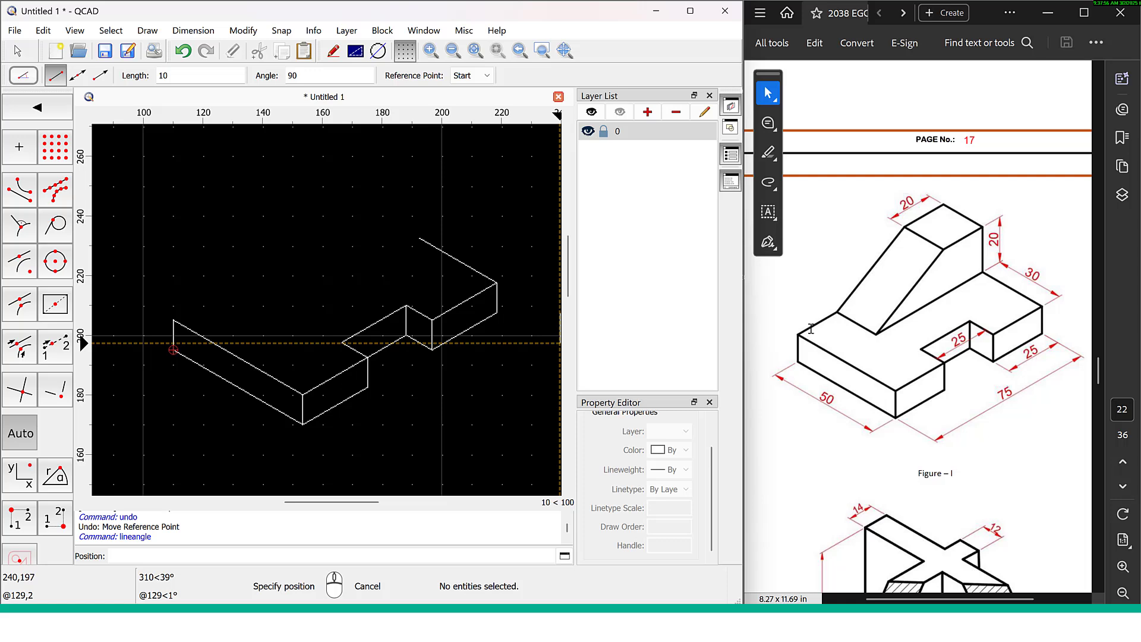
Check the reference figure, and draw a line of length 20 at 30° from the long left face's upper left corner
{"action": "key", "text": "super+plus"}
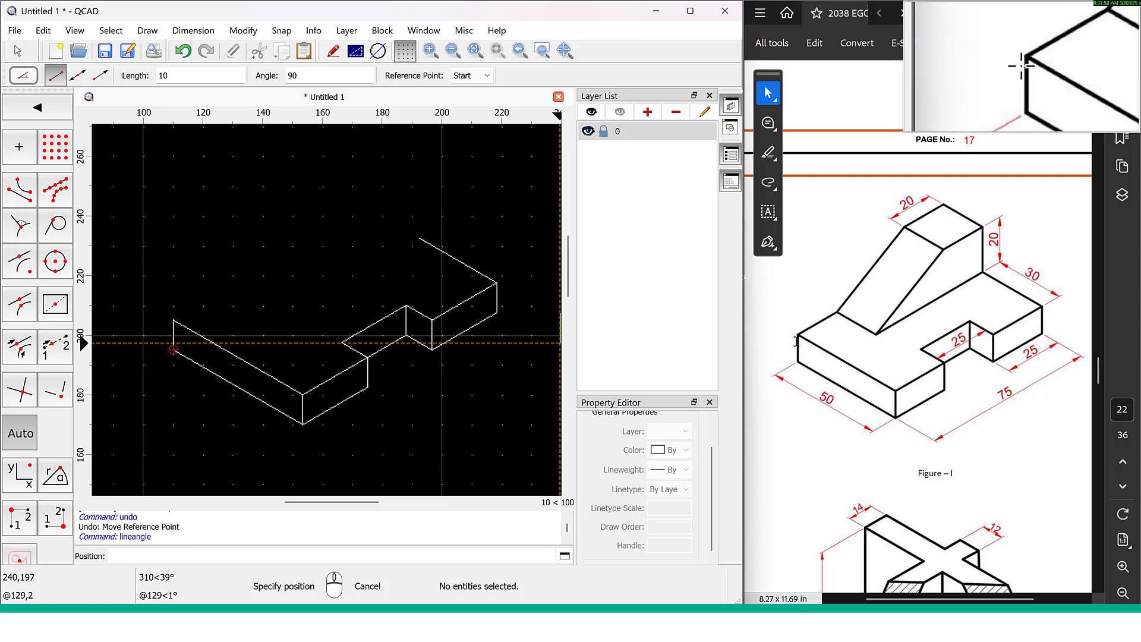
{"action": "key", "text": "super+Escape"}
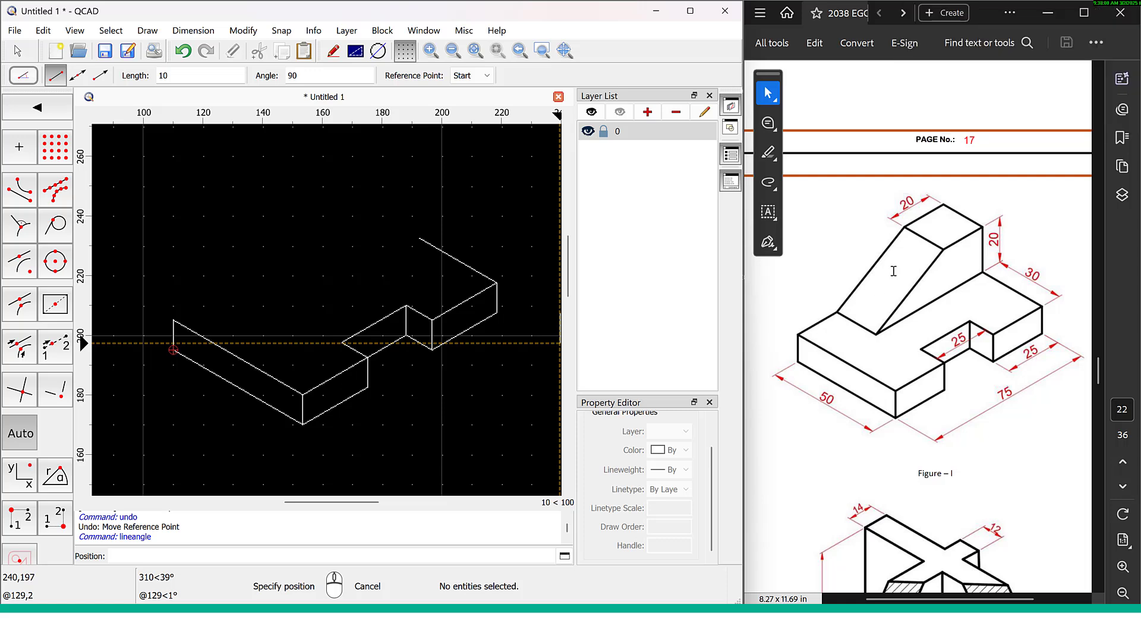
{"action": "key", "text": "super+plus"}
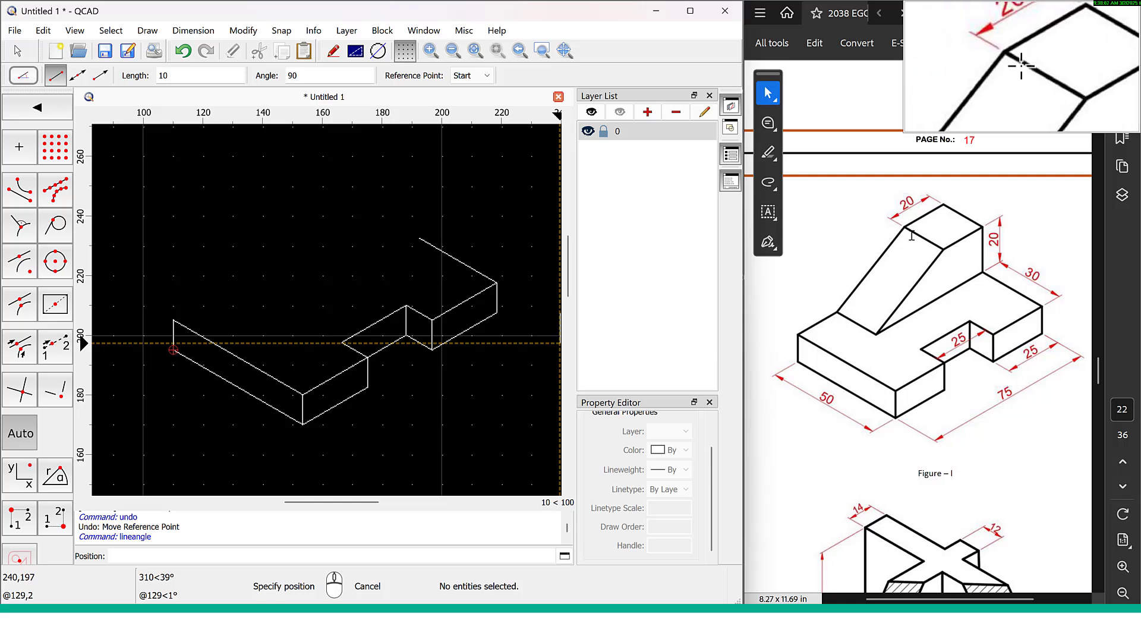
{"action": "key", "text": "super+Escape"}
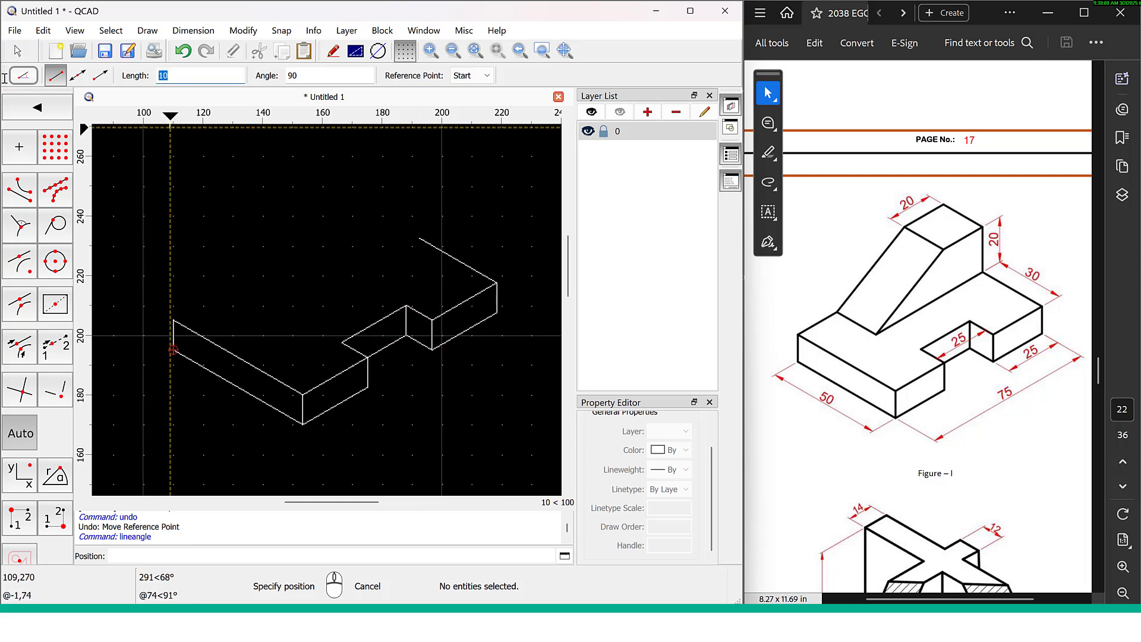
{"action": "type", "text": "20"}
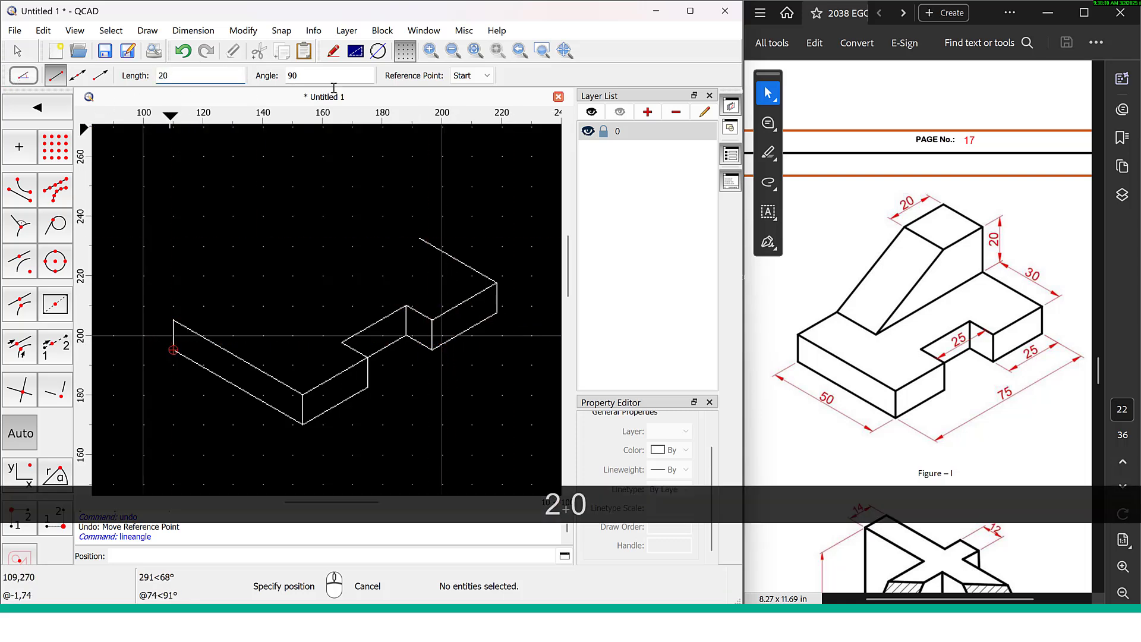
{"action": "type", "text": "30"}
{"action": "left_click", "coordinate": [173, 319]}
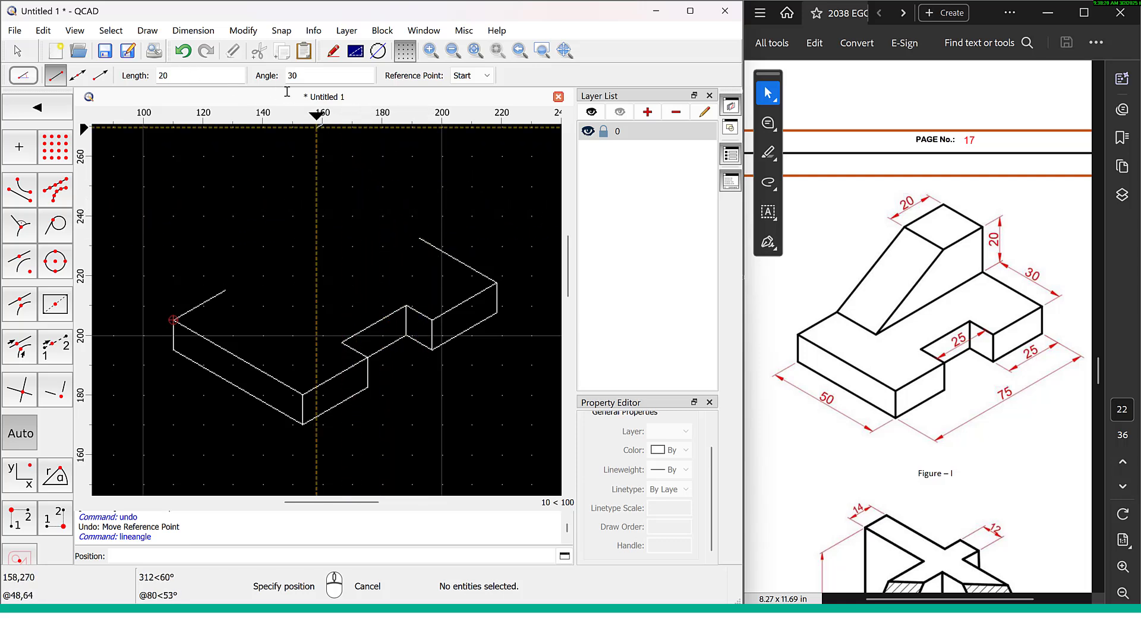
Draw a line of length 20 at 90° from the upper end of the 30-long line at 150°
{"action": "double_click", "coordinate": [297, 76]}
{"action": "type", "text": "90"}
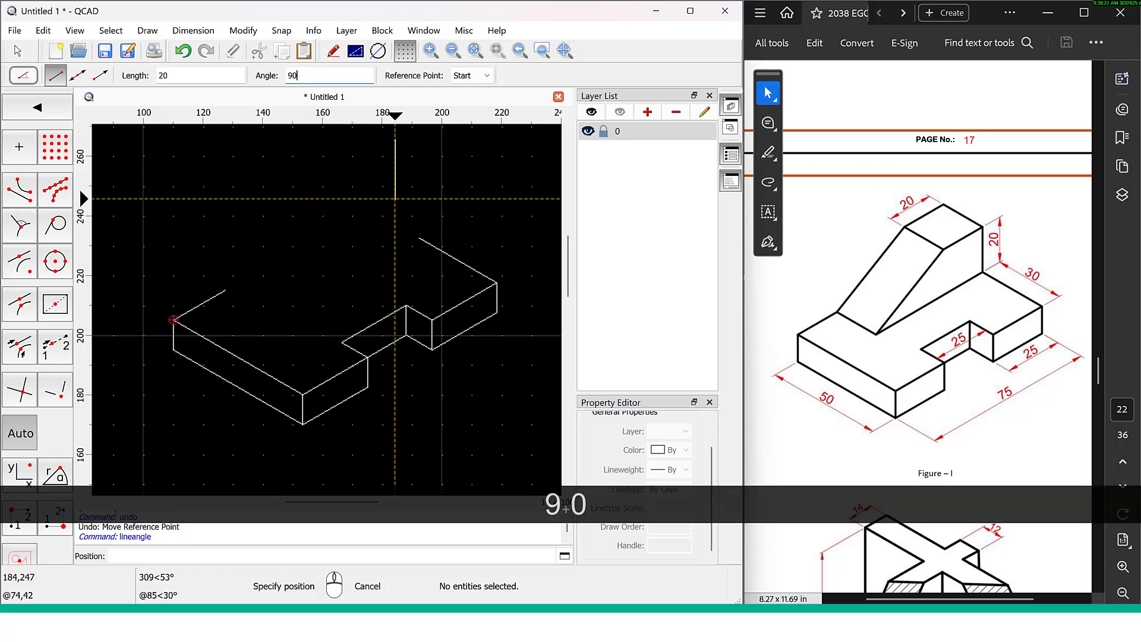
{"action": "left_click", "coordinate": [419, 238]}
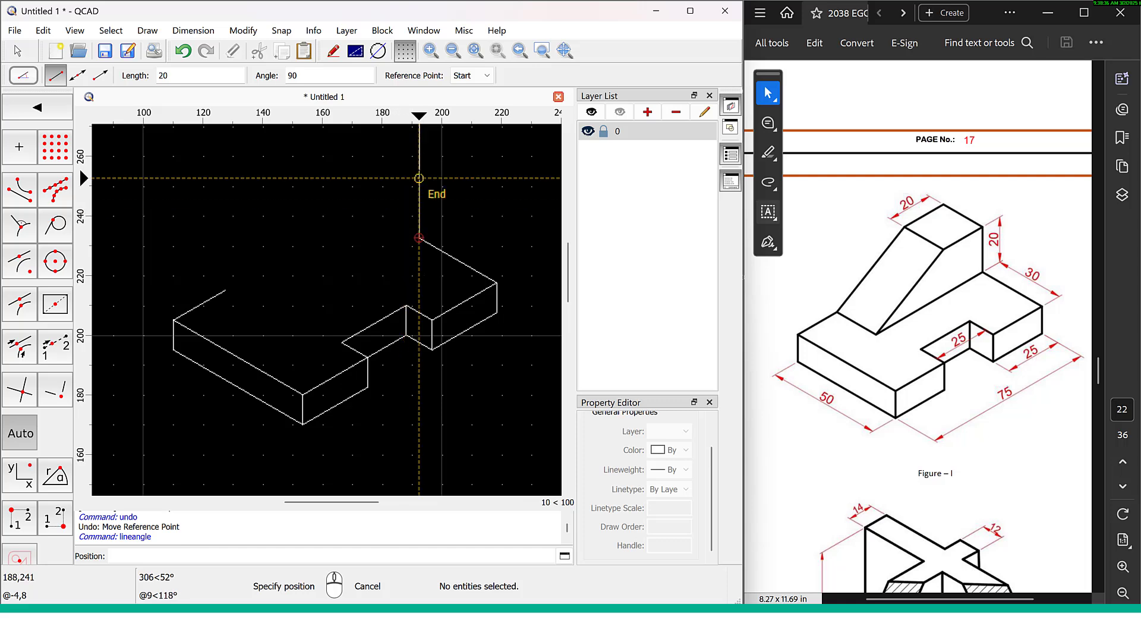
Draw a line of length 20 at 30° ending at the top of the 20-long vertical line, using End as reference point
{"action": "type", "text": "30"}
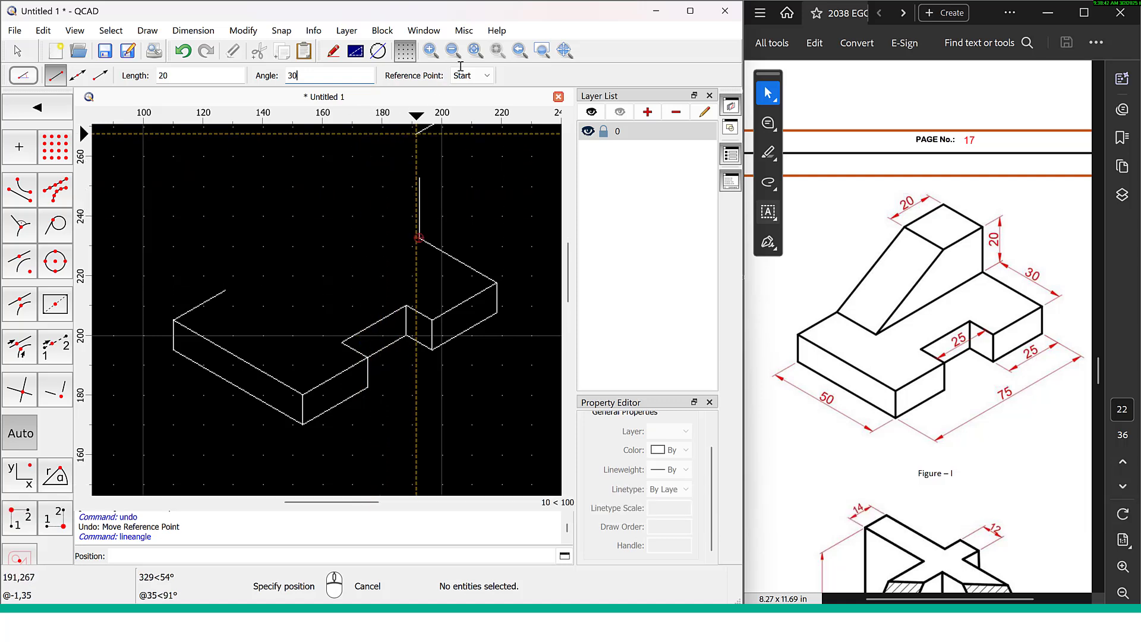
{"action": "left_click", "coordinate": [471, 76]}
{"action": "left_click", "coordinate": [467, 105]}
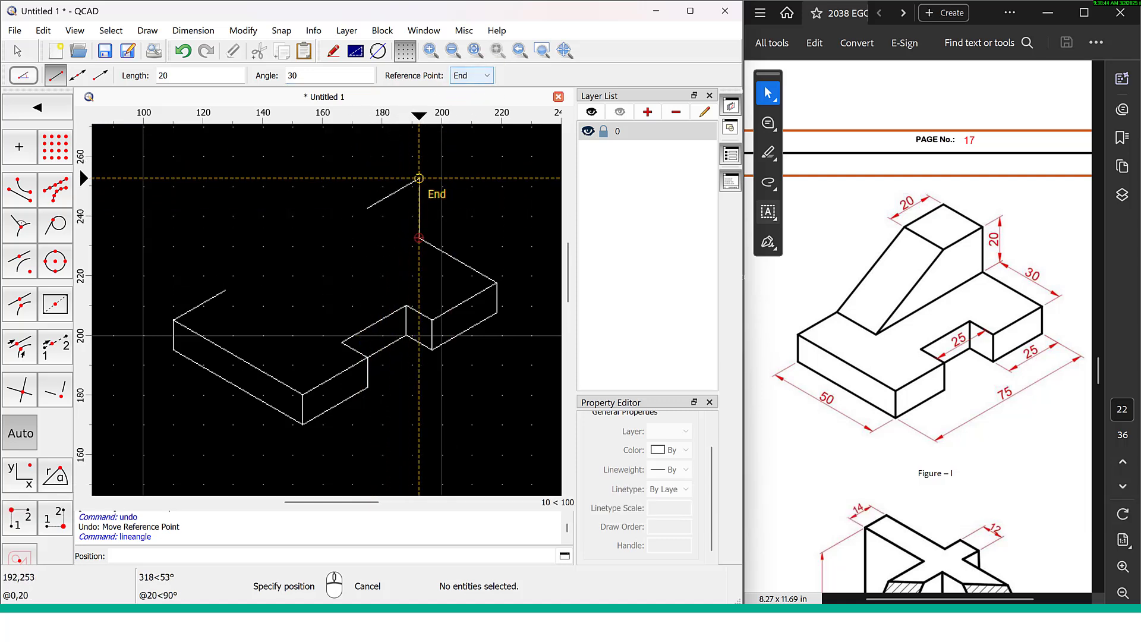
{"action": "left_click", "coordinate": [419, 179]}
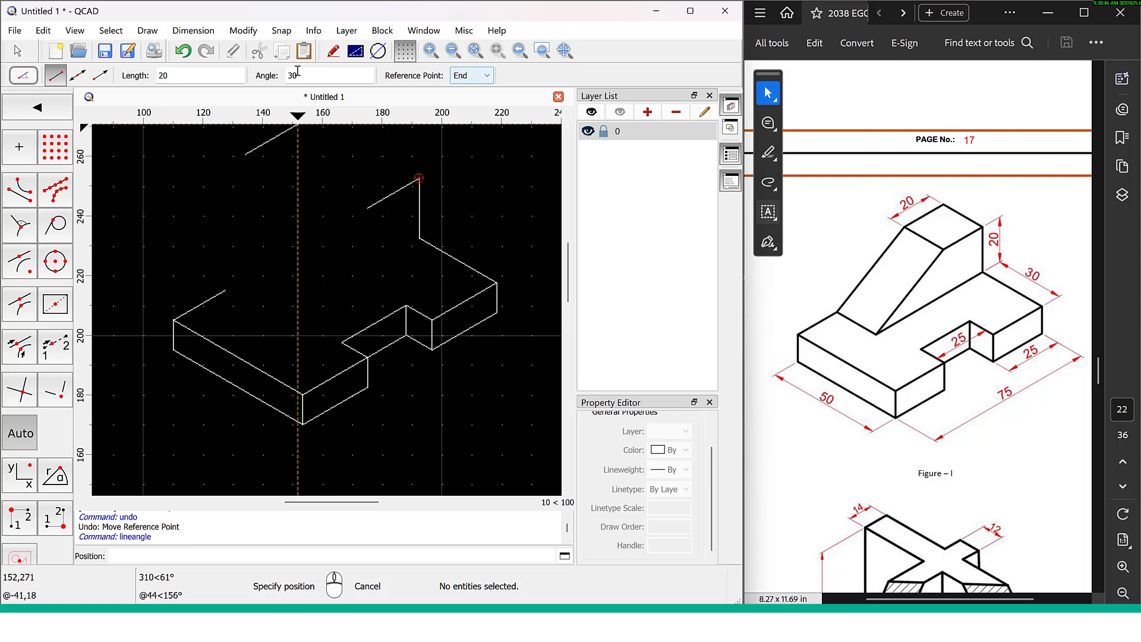
Draw a line of length 20 at 150° from the top of the 20-long vertical line, using Start as reference point
{"action": "type", "text": "150"}
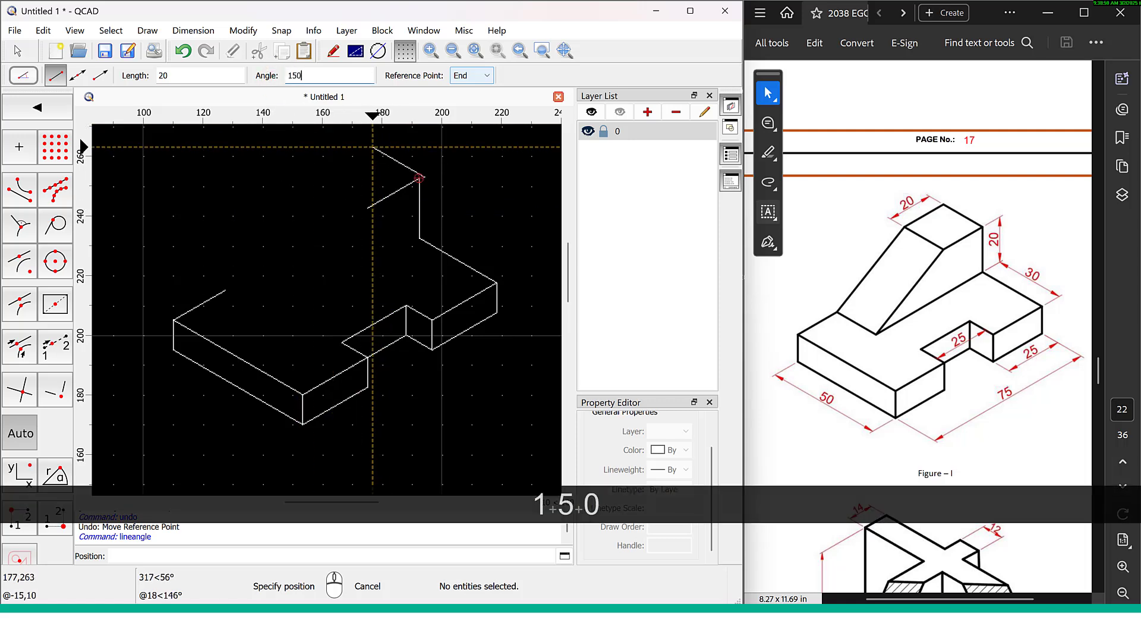
{"action": "left_click", "coordinate": [452, 76]}
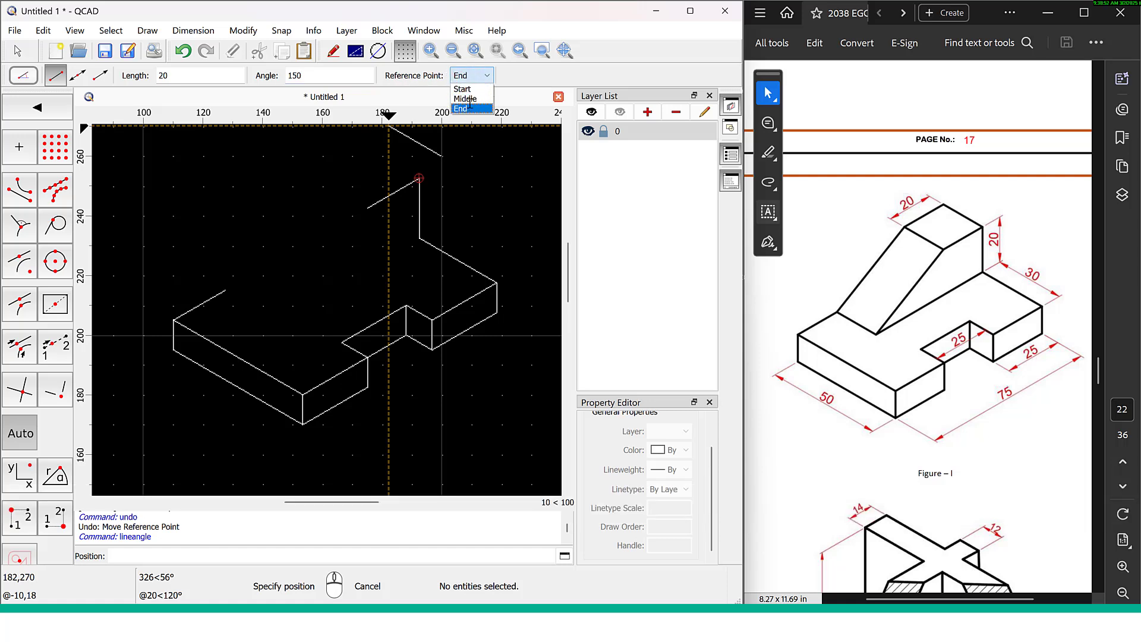
{"action": "left_click", "coordinate": [467, 104]}
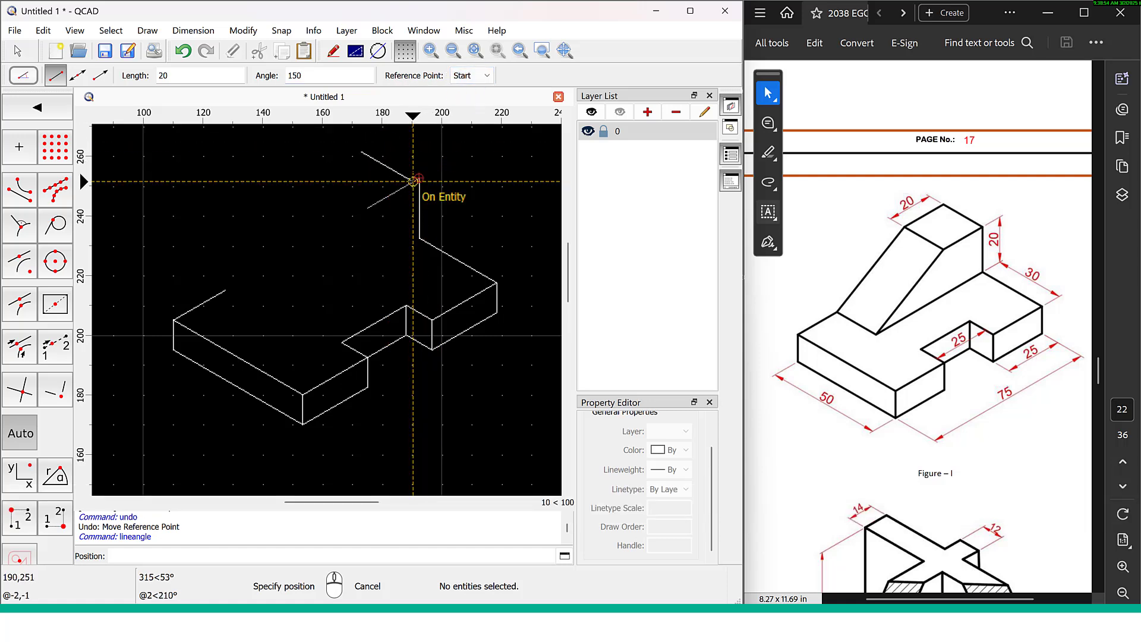
{"action": "left_click", "coordinate": [419, 179]}
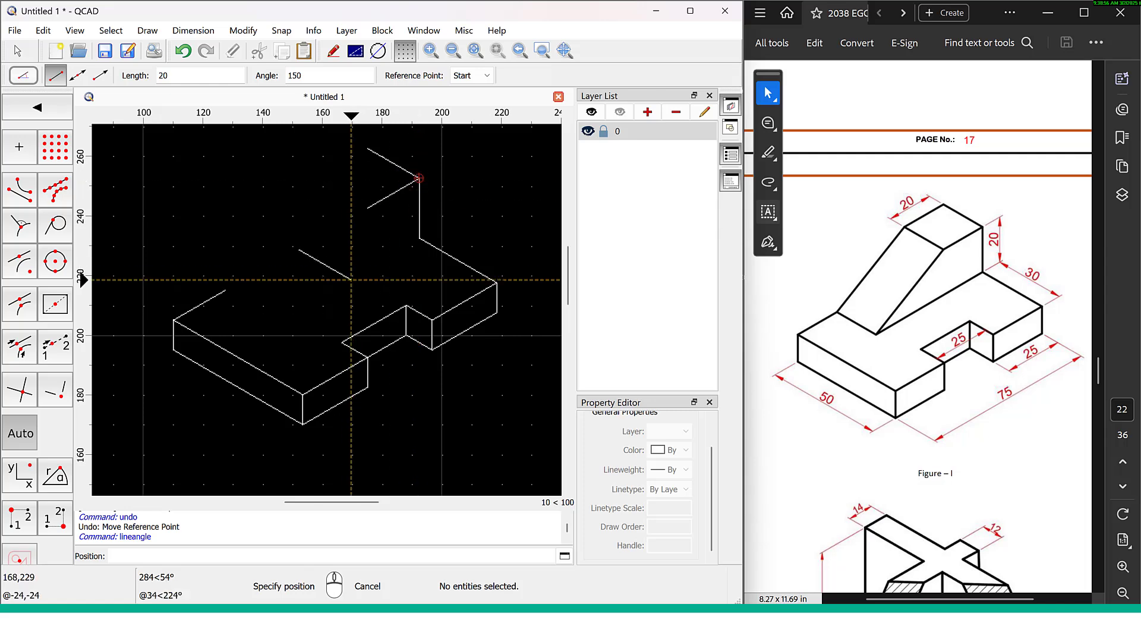
Draw a line of length 20 at 30° ending at the upper end of the wedge top's 150° edge, using End as reference point
{"action": "scroll", "coordinate": [410, 189], "scroll_direction": "down", "scroll_amount": 2}
{"action": "scroll", "coordinate": [414, 137], "scroll_direction": "up", "scroll_amount": 1}
{"action": "middle_click_drag", "start_coordinate": [414, 137], "coordinate": [411, 250]}
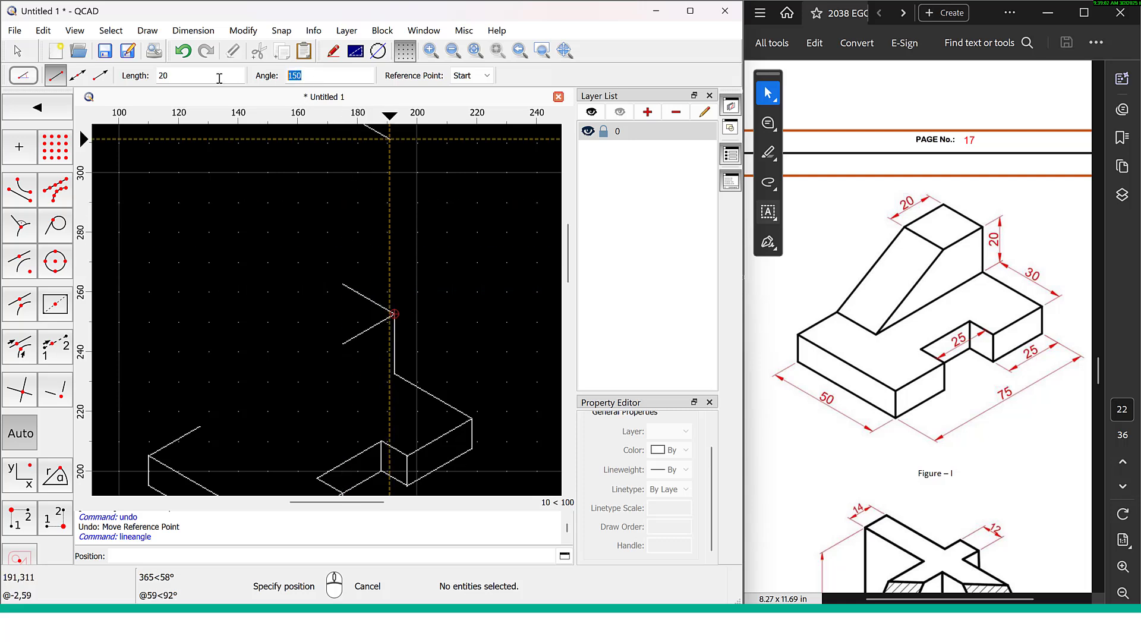
{"action": "type", "text": "30"}
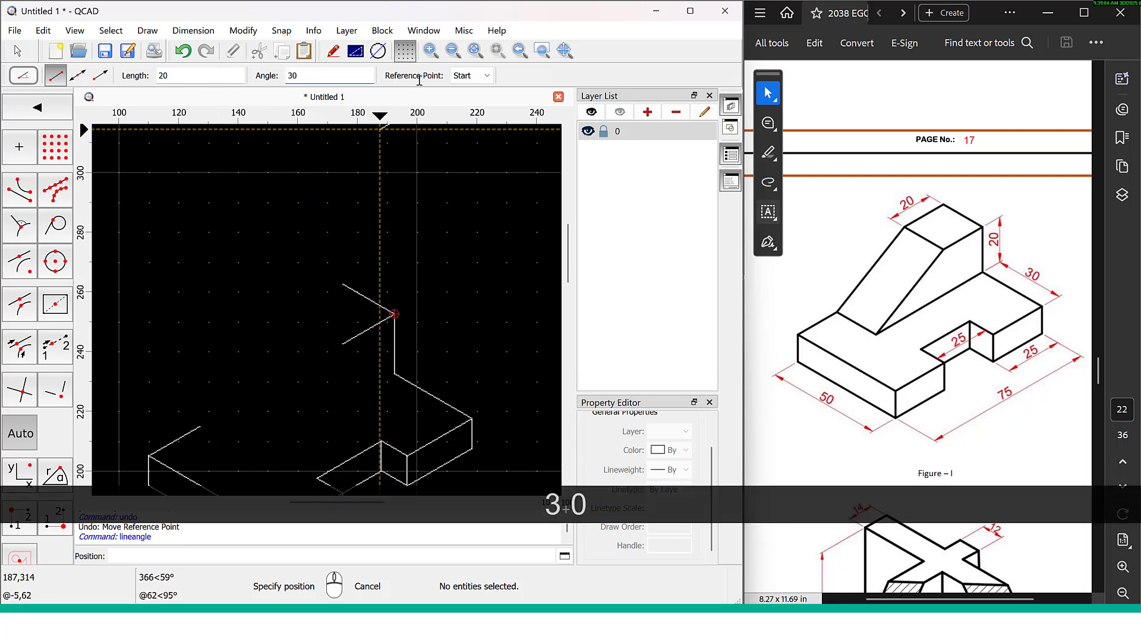
{"action": "left_click", "coordinate": [474, 76]}
{"action": "left_click", "coordinate": [465, 109]}
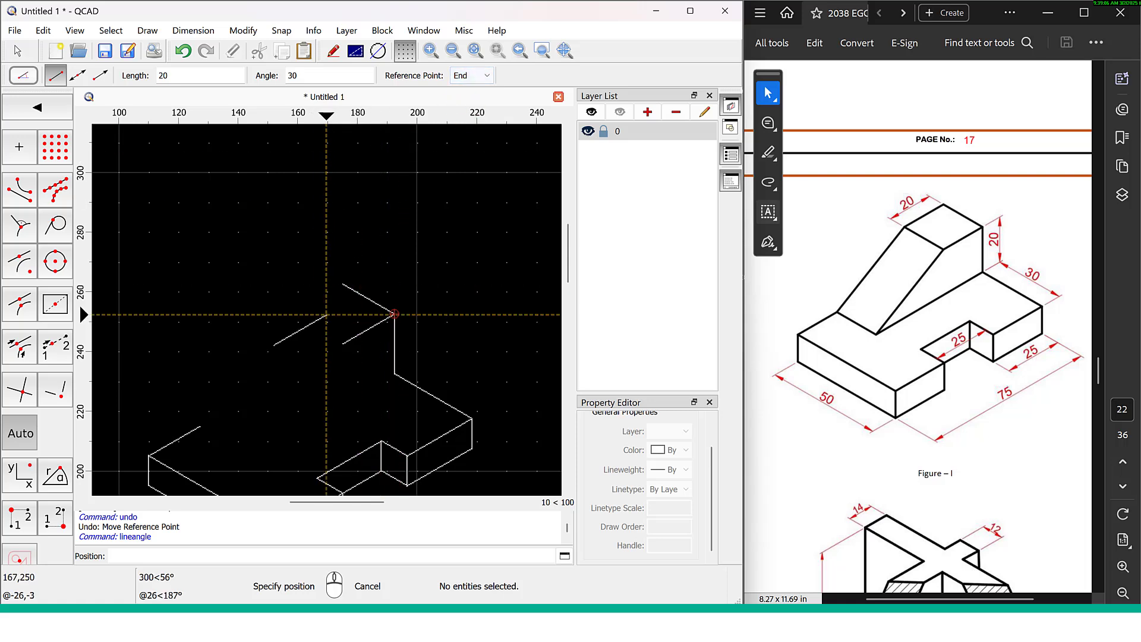
{"action": "left_click", "coordinate": [343, 285]}
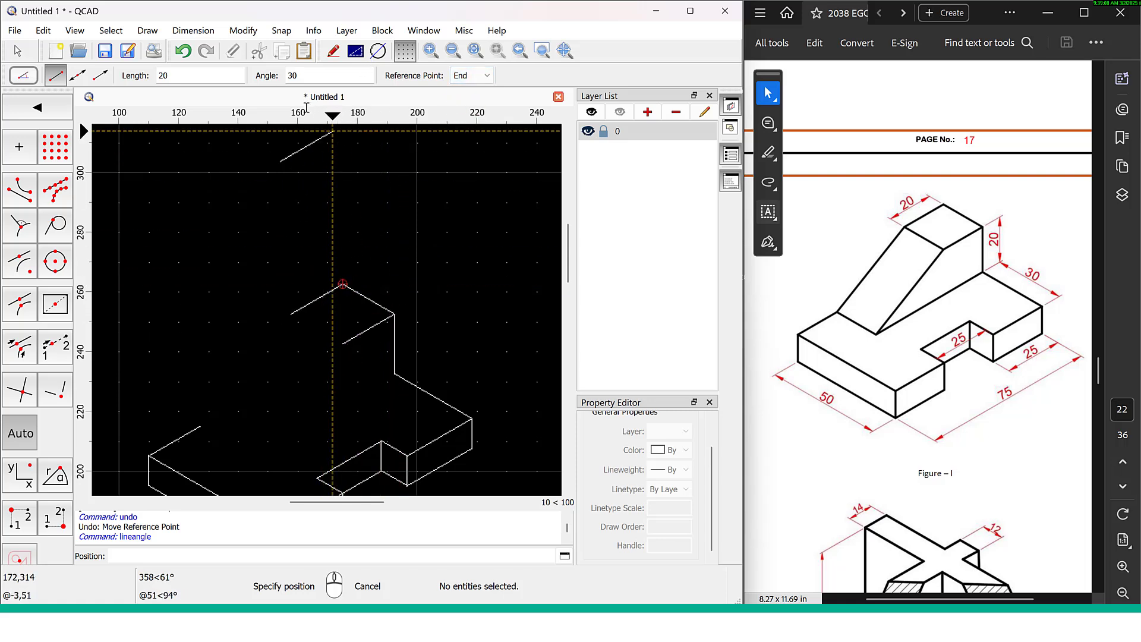
Draw 20-long lines at 150° ending at the wedge top's left corner and at the upper end of the base's left 30° edge
{"action": "double_click", "coordinate": [293, 76]}
{"action": "type", "text": "150"}
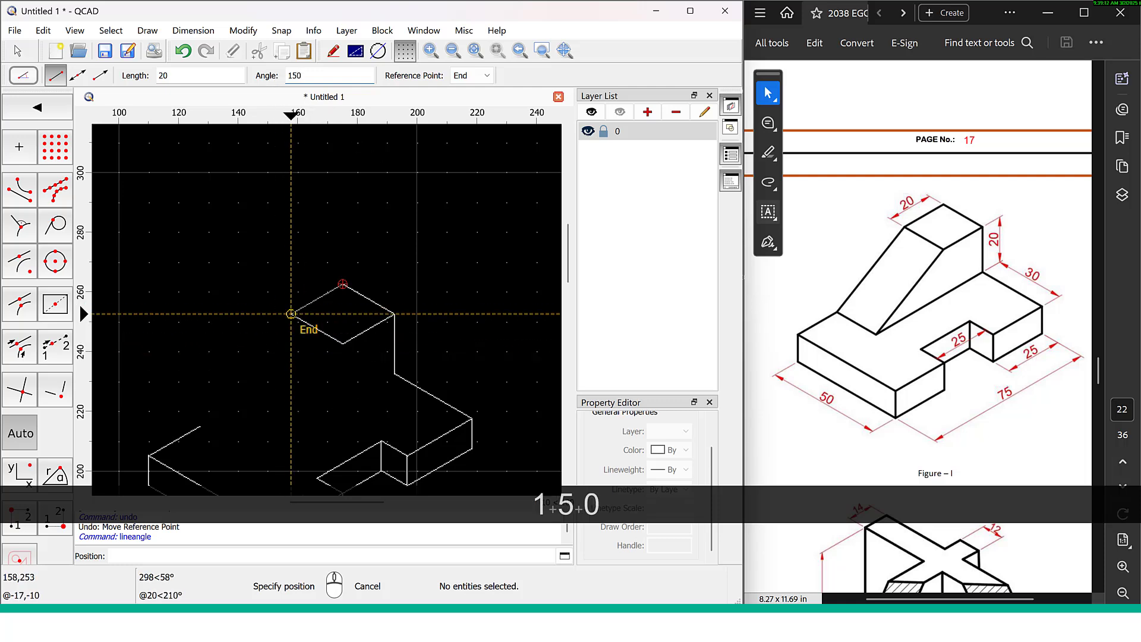
{"action": "left_click", "coordinate": [291, 314]}
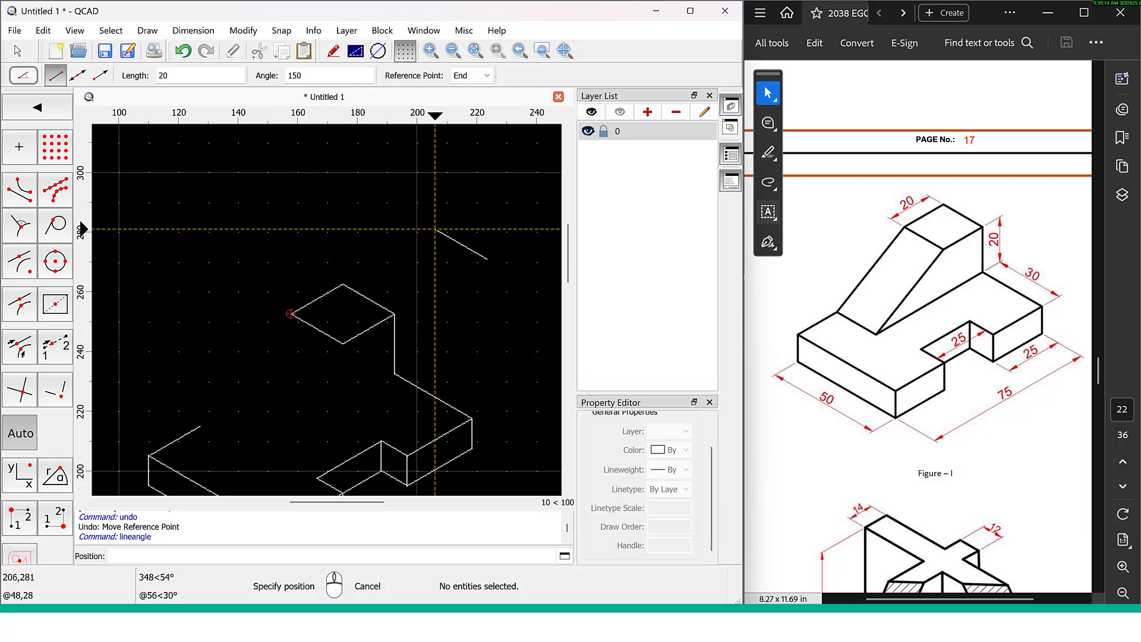
{"action": "scroll", "coordinate": [287, 344], "scroll_direction": "down", "scroll_amount": 3}
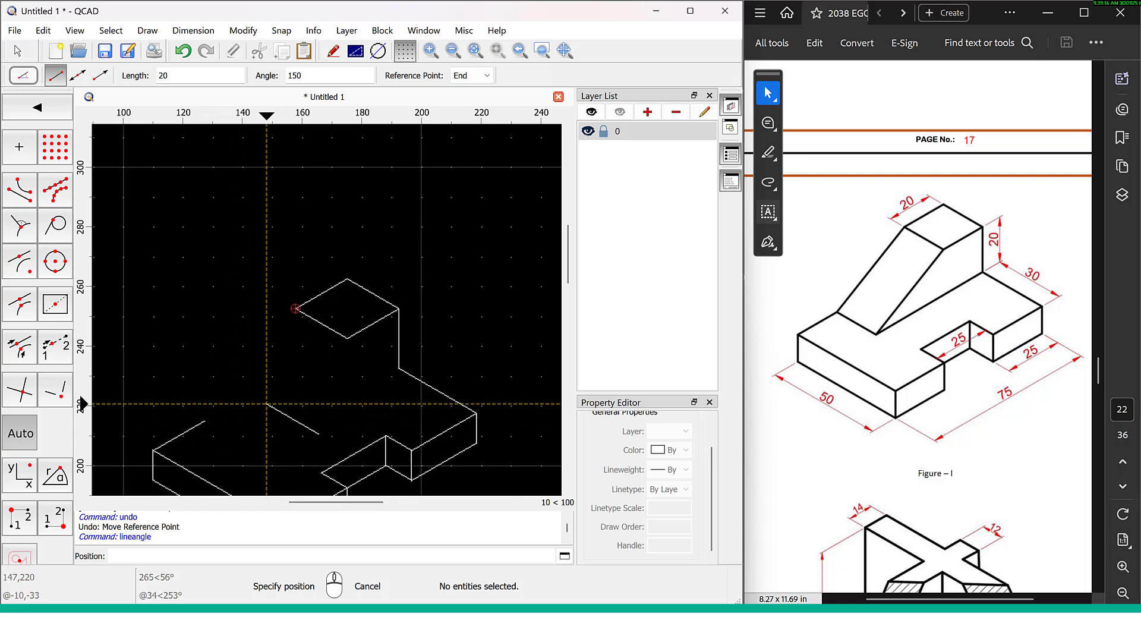
{"action": "left_click", "coordinate": [228, 357]}
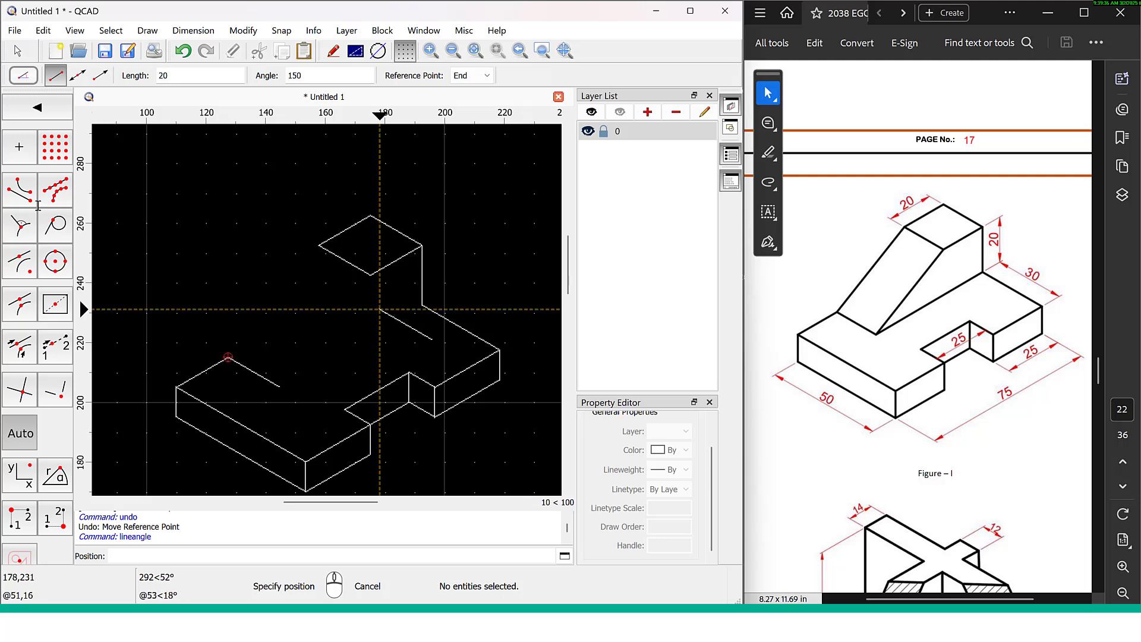
Draw a two-point line from the wedge top's left corner down to the upper end of the base's left 30° edge
{"action": "left_click", "coordinate": [37, 107]}
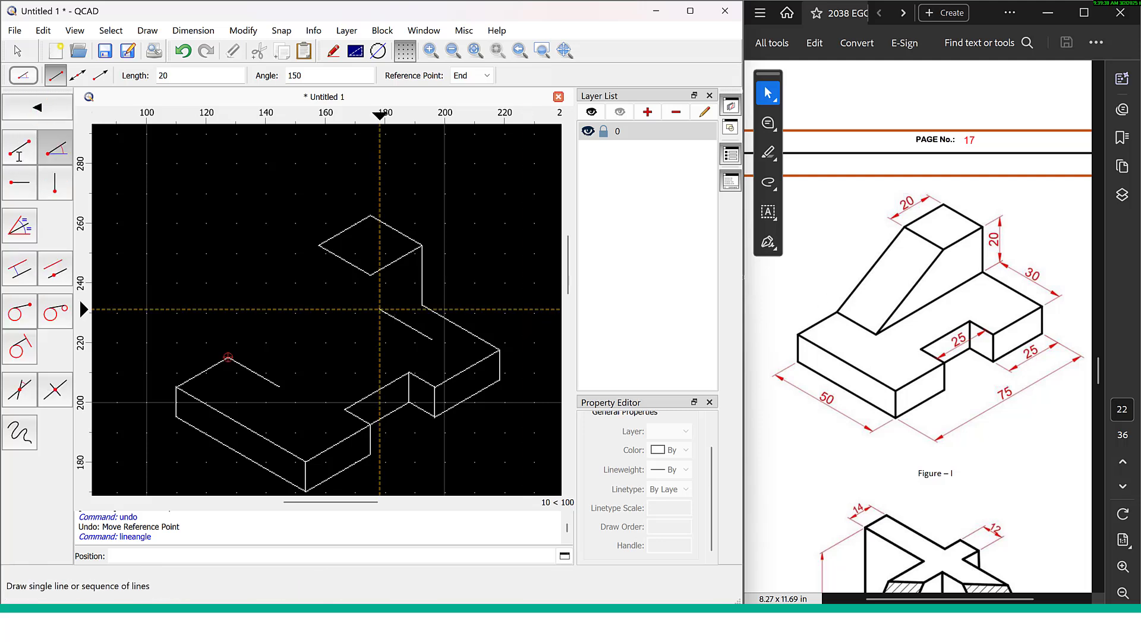
{"action": "left_click", "coordinate": [19, 150]}
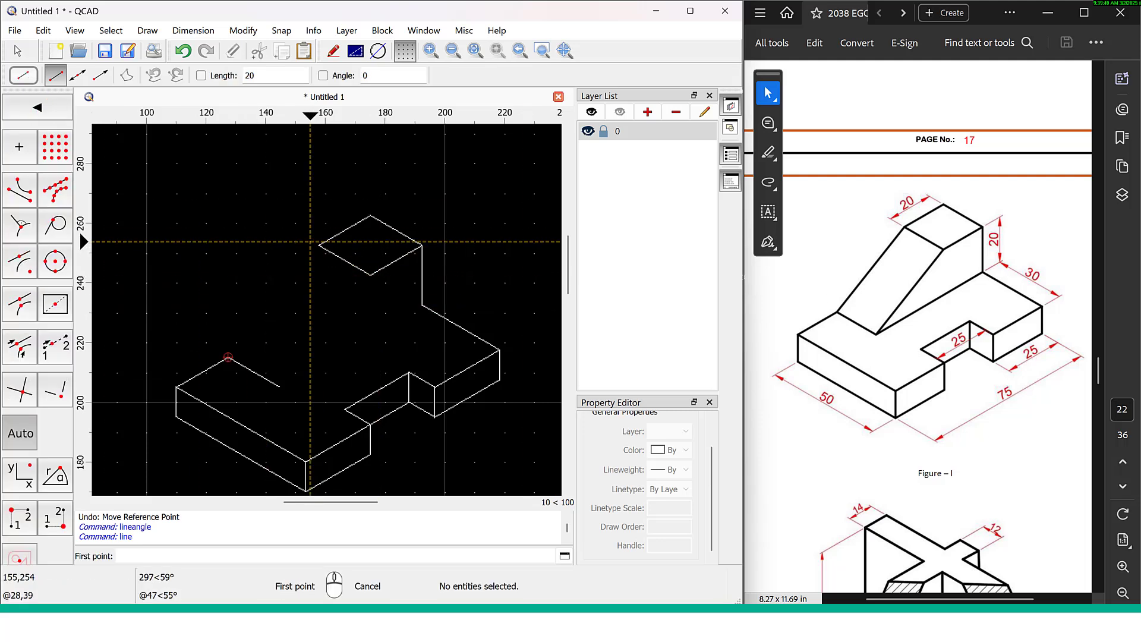
{"action": "left_click", "coordinate": [310, 242]}
{"action": "right_click", "coordinate": [310, 242]}
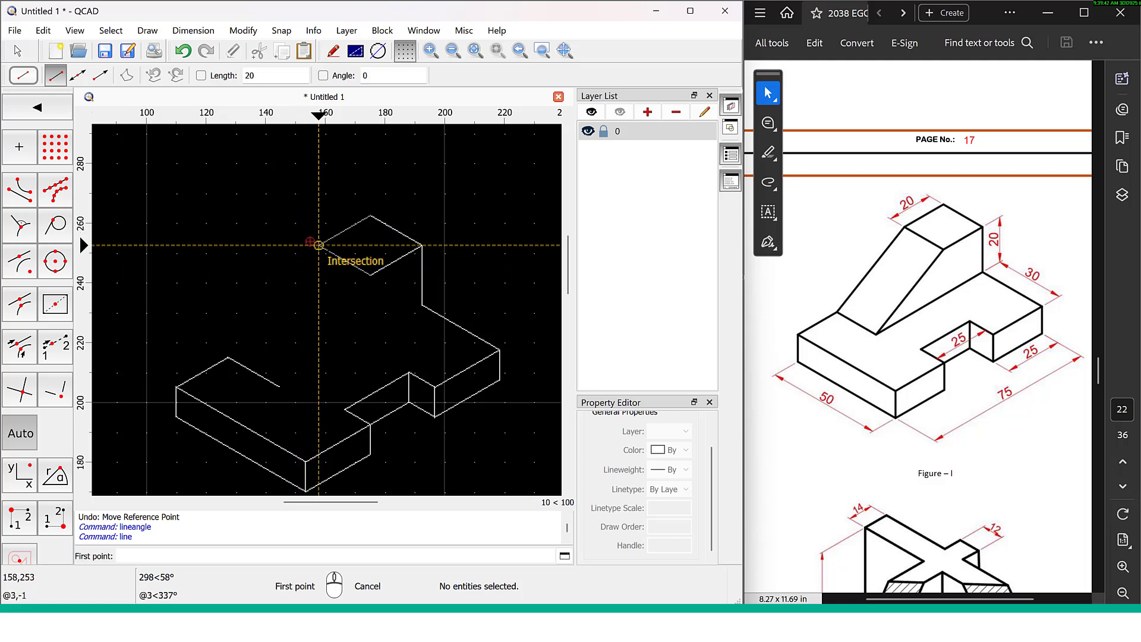
{"action": "left_click", "coordinate": [319, 244]}
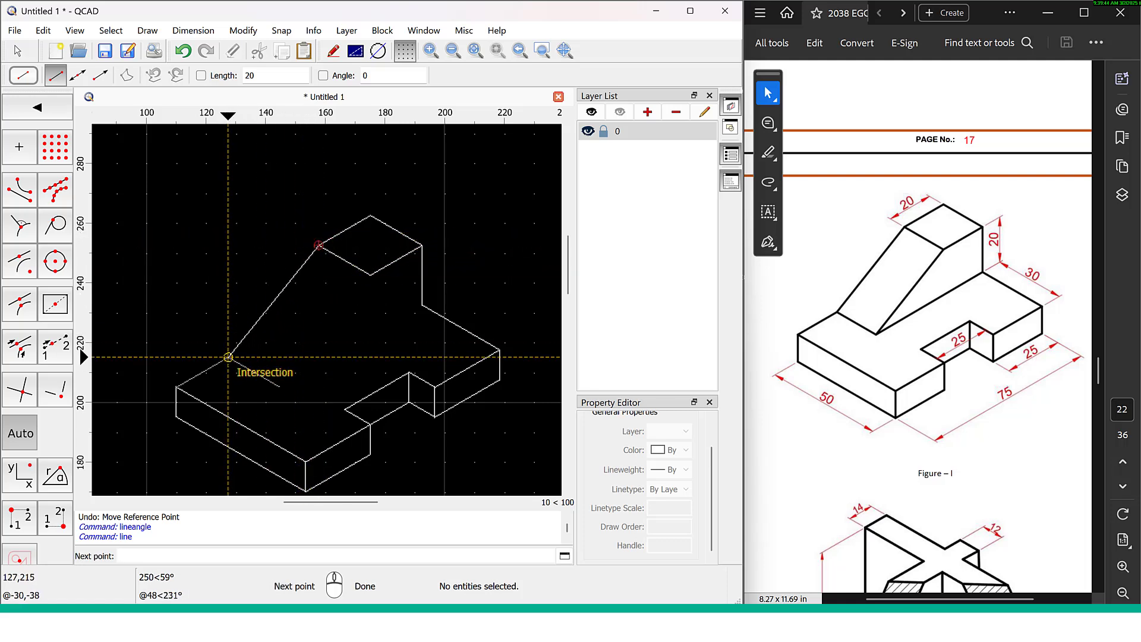
{"action": "left_click", "coordinate": [228, 357]}
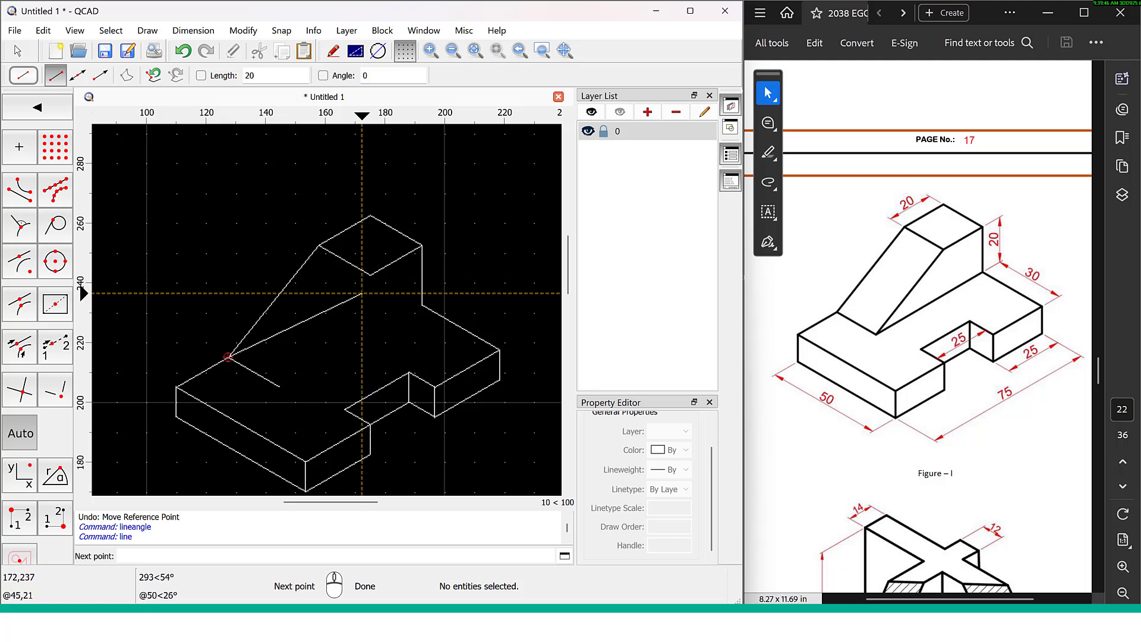
{"action": "scroll", "coordinate": [362, 293], "scroll_direction": "up", "scroll_amount": 1}
{"action": "right_click", "coordinate": [360, 295]}
Draw connected lines from the wedge top's front corner to the free end of the lower 150° line, and on to the foot of the vertical edge
{"action": "left_click", "coordinate": [366, 271]}
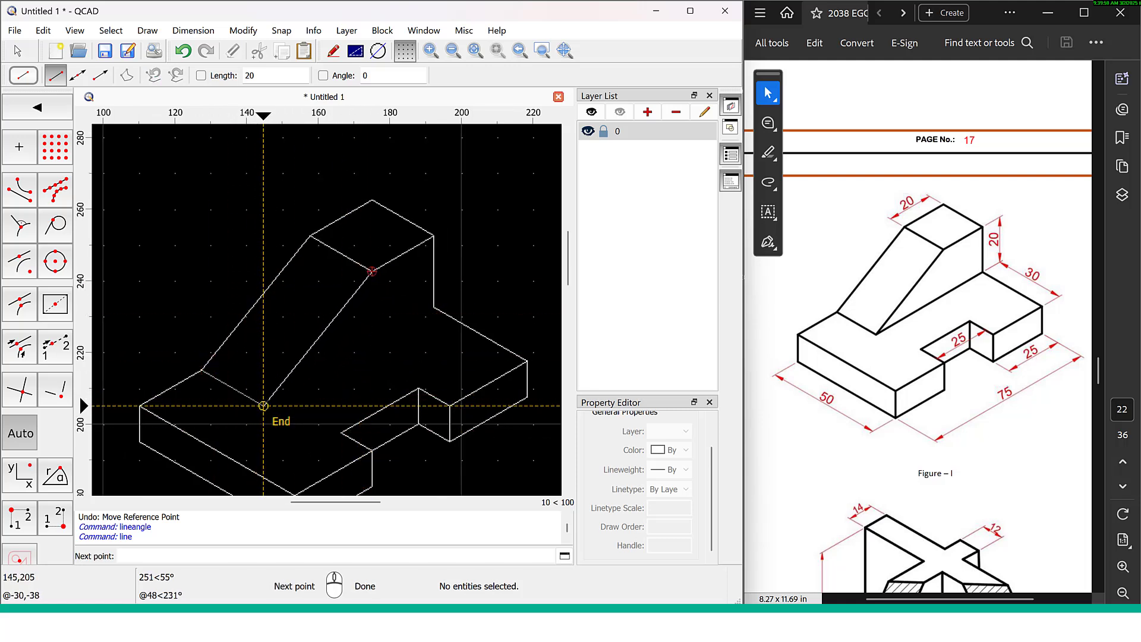
{"action": "left_click", "coordinate": [263, 406]}
{"action": "left_click", "coordinate": [434, 307]}
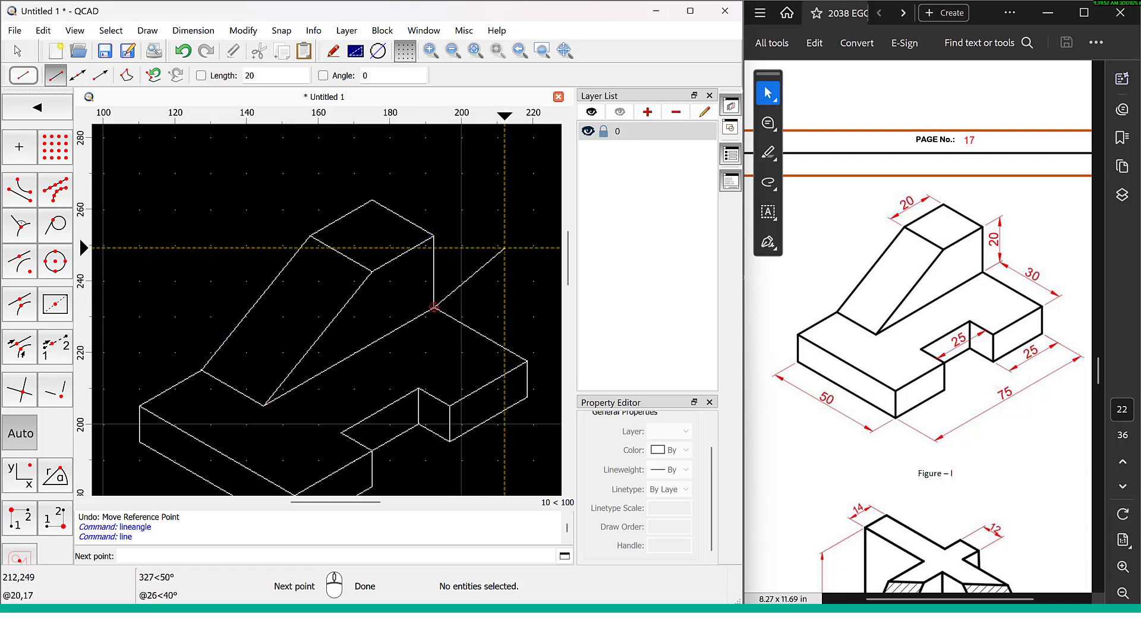
{"action": "scroll", "coordinate": [504, 249], "scroll_direction": "down", "scroll_amount": 3}
{"action": "right_click", "coordinate": [489, 220]}
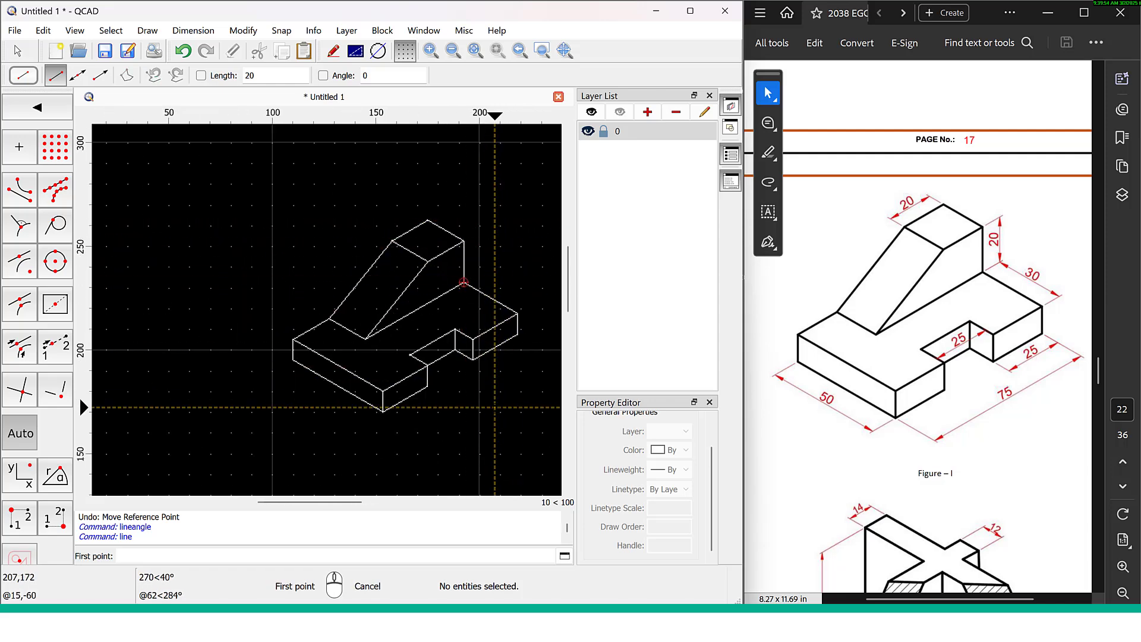
Set layer 0 to a 0.90mm lineweight and the colour Yellow
{"action": "middle_click_drag", "start_coordinate": [479, 327], "coordinate": [357, 326]}
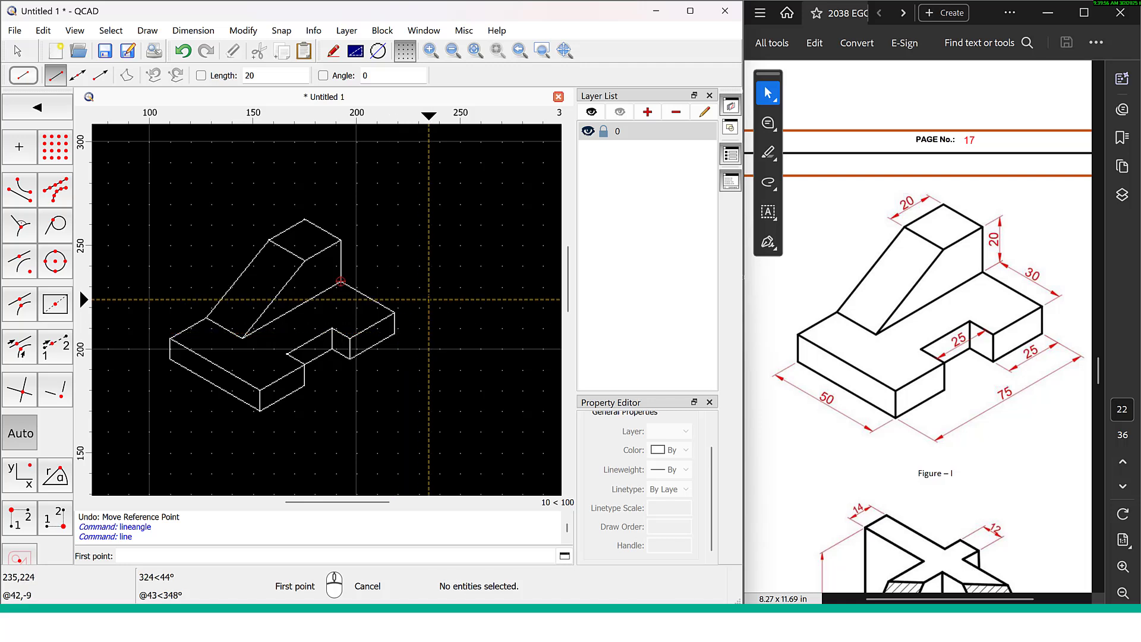
{"action": "scroll", "coordinate": [327, 273], "scroll_direction": "up", "scroll_amount": 2}
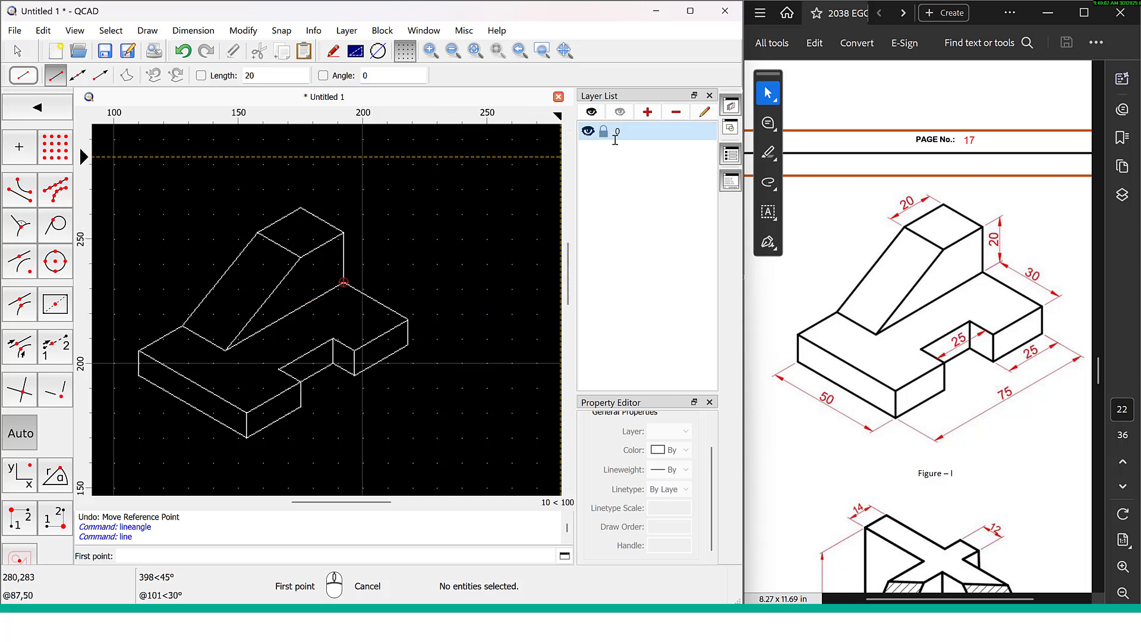
{"action": "double_click", "coordinate": [617, 133]}
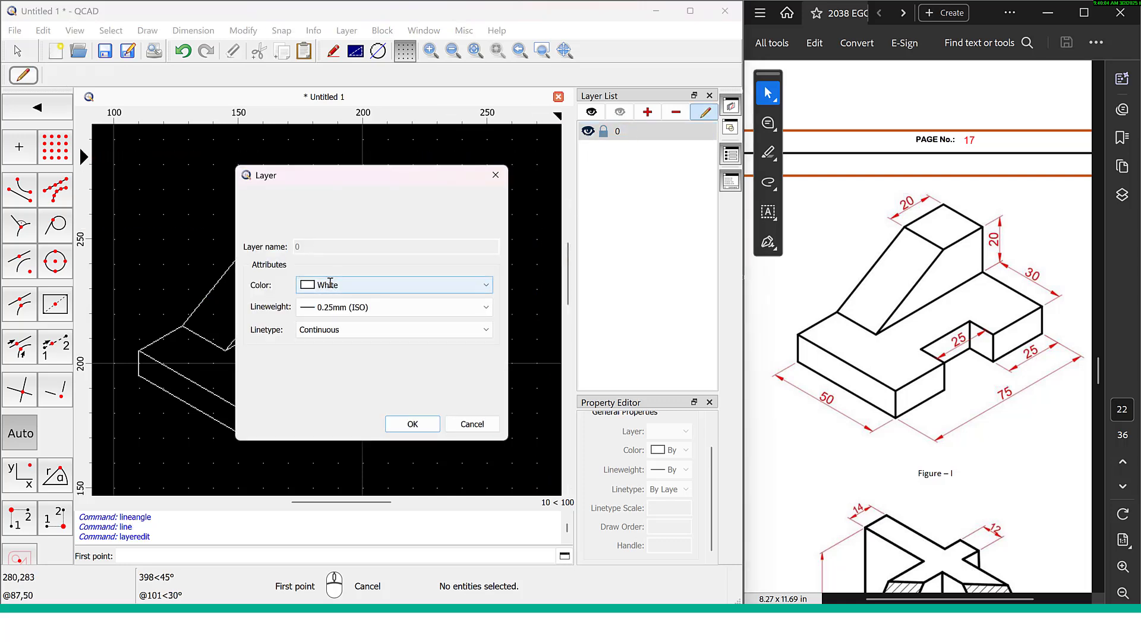
{"action": "left_click", "coordinate": [356, 307]}
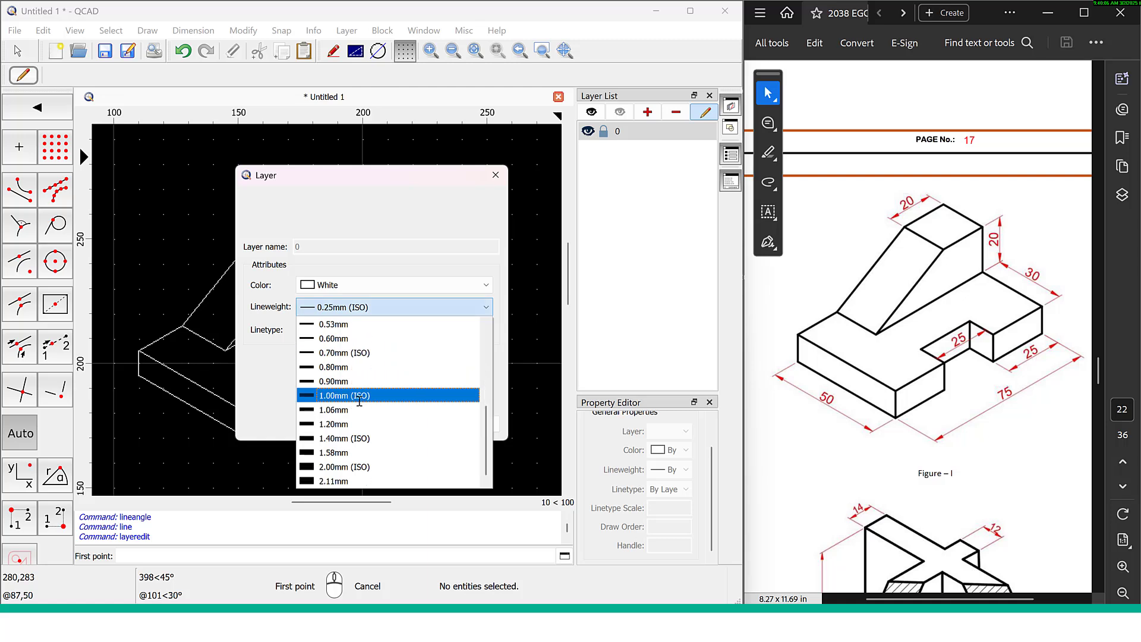
{"action": "left_click", "coordinate": [342, 381]}
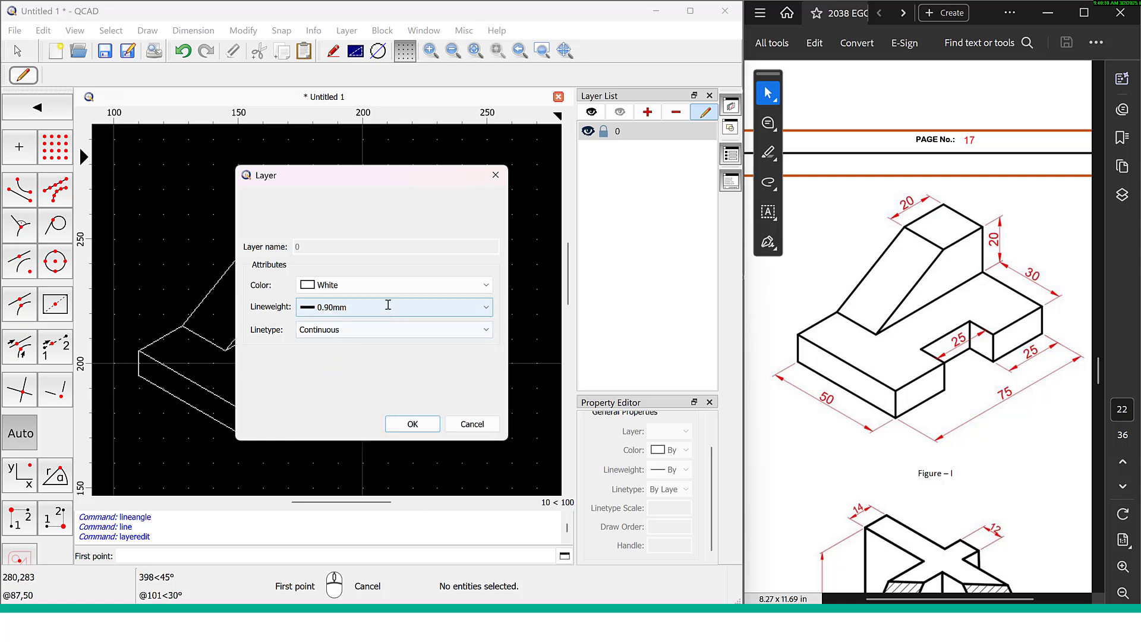
{"action": "left_click", "coordinate": [395, 285]}
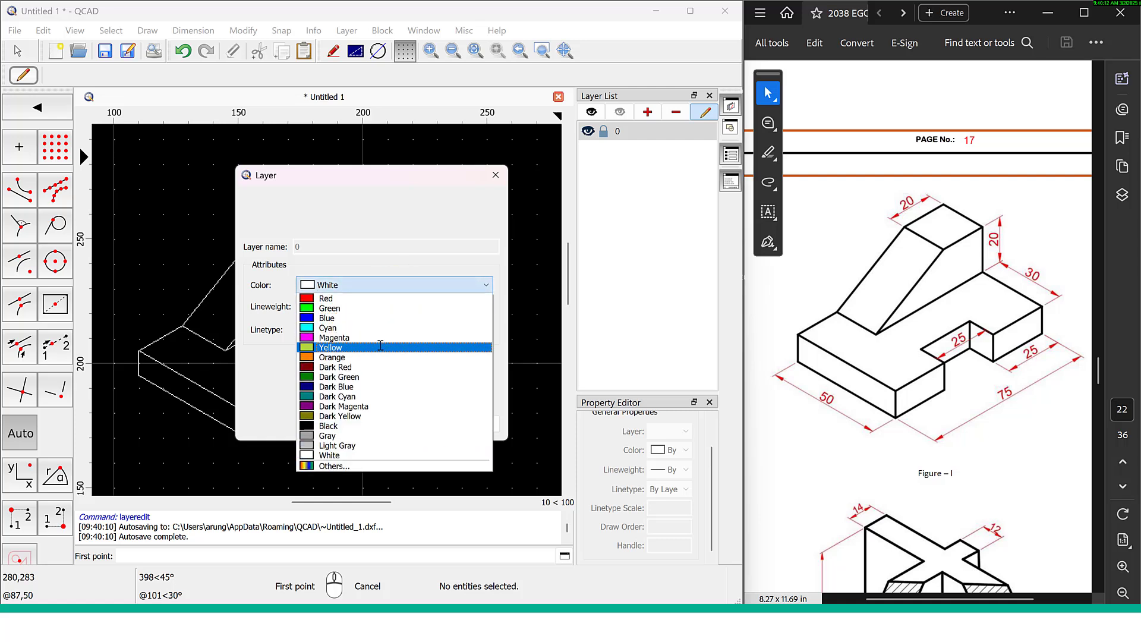
{"action": "left_click", "coordinate": [380, 346]}
{"action": "left_click", "coordinate": [426, 424]}
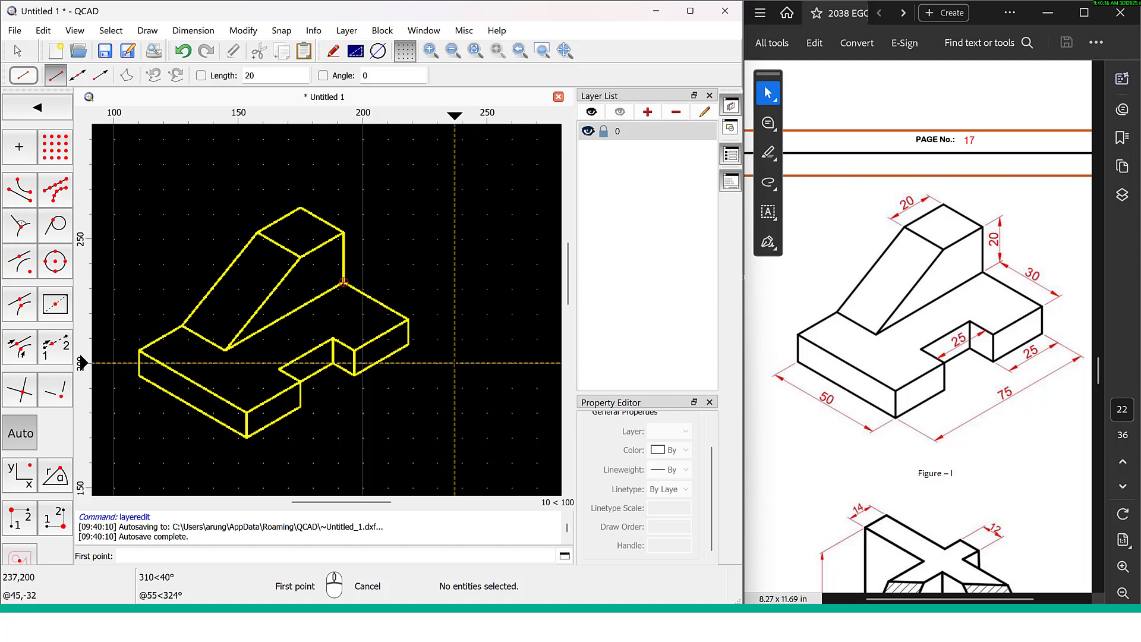
Add a layer named dimesnsion with colour Red, lineweight 0.25mm (ISO) and linetype Continuous
{"action": "left_click", "coordinate": [648, 112]}
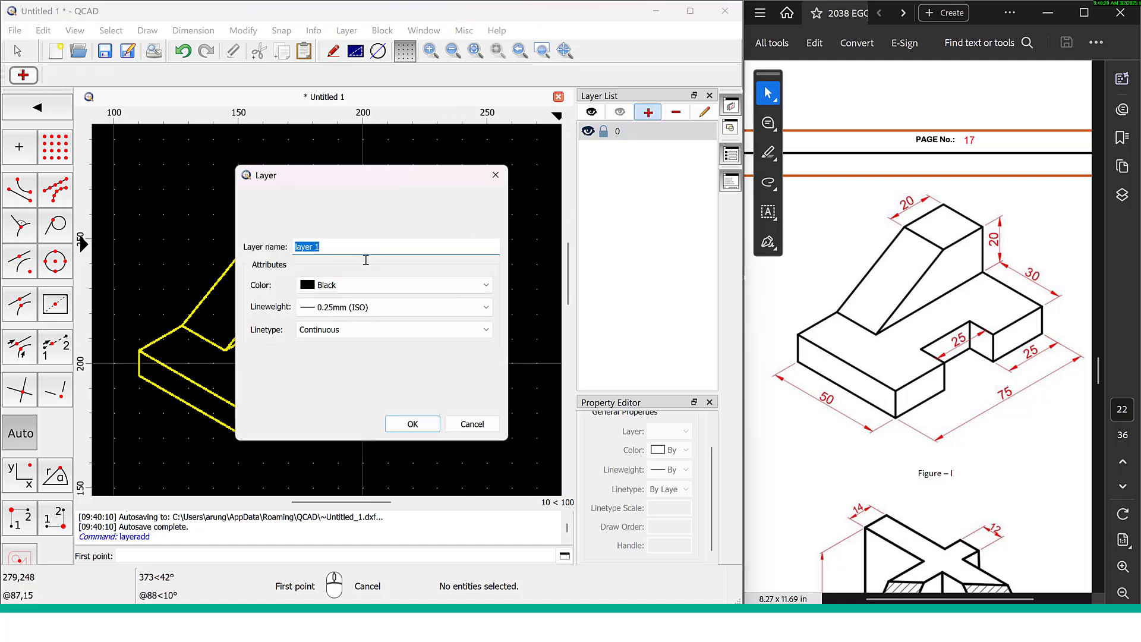
{"action": "type", "text": "dik"}
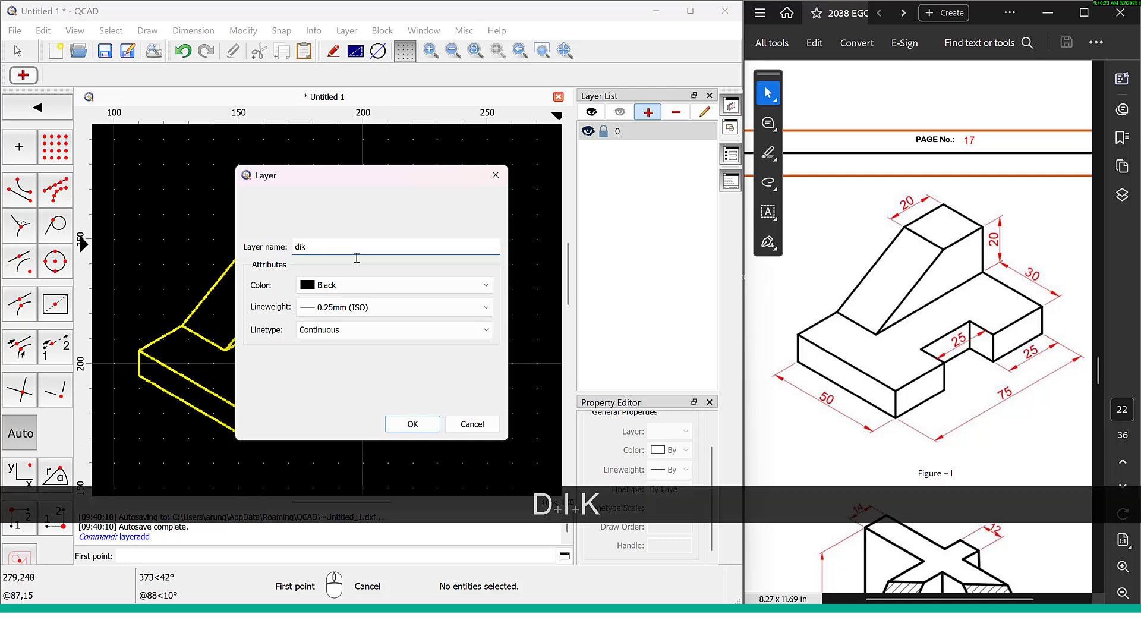
{"action": "key", "text": "BackSpace"}
{"action": "type", "text": "me"}
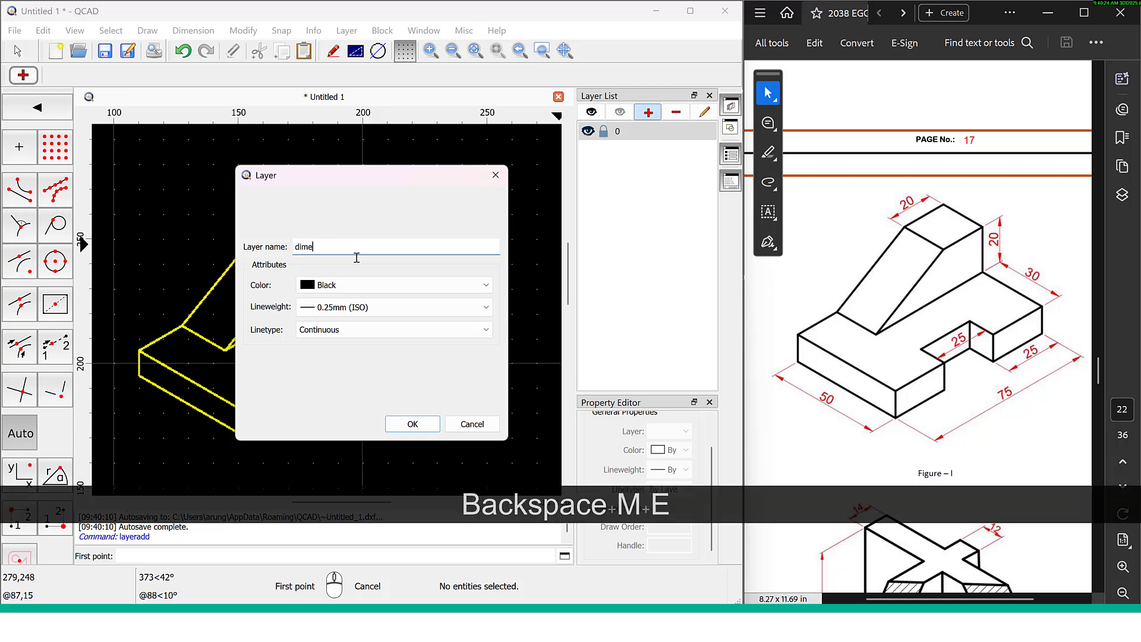
{"action": "type", "text": "sns"}
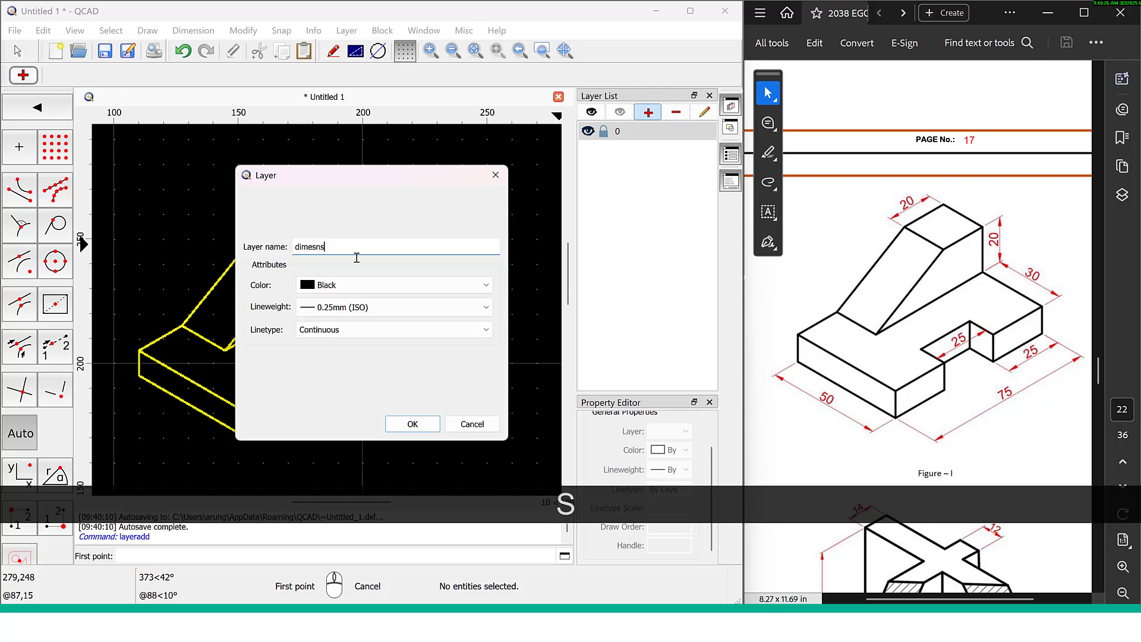
{"action": "type", "text": "ion"}
{"action": "left_click", "coordinate": [446, 286]}
{"action": "left_click", "coordinate": [433, 299]}
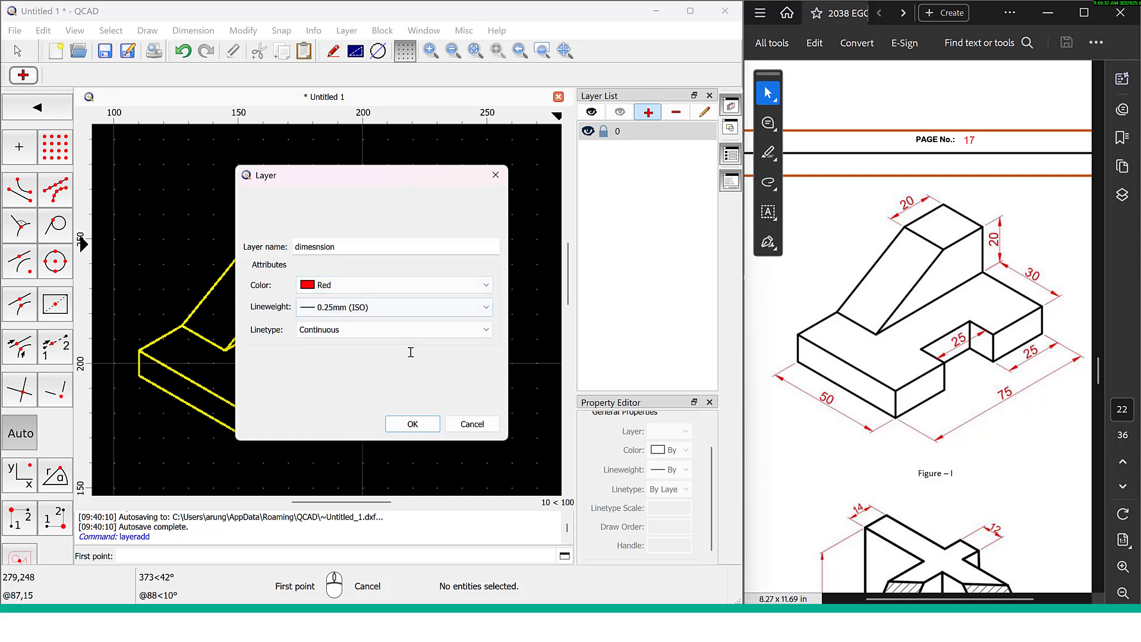
{"action": "left_click", "coordinate": [410, 314]}
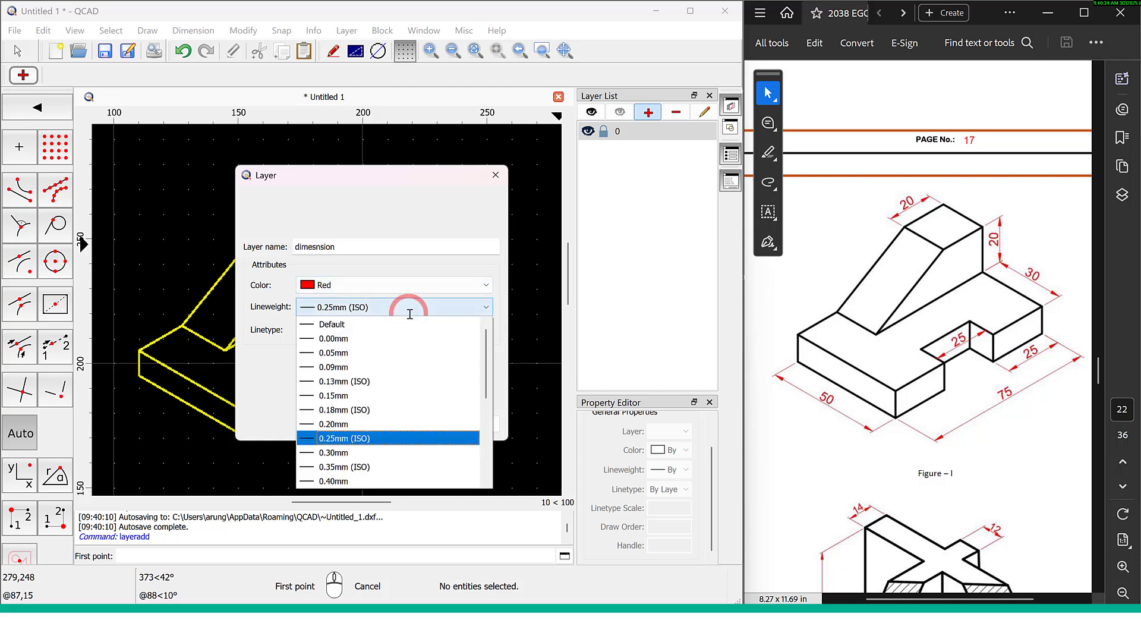
{"action": "left_click", "coordinate": [407, 306]}
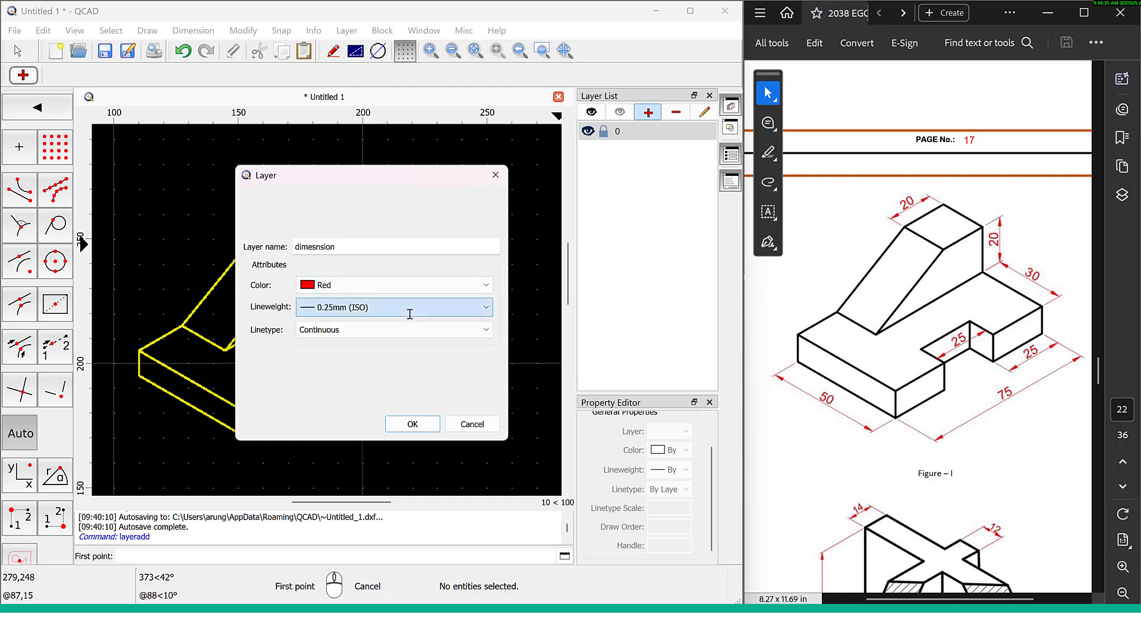
{"action": "left_click", "coordinate": [428, 424]}
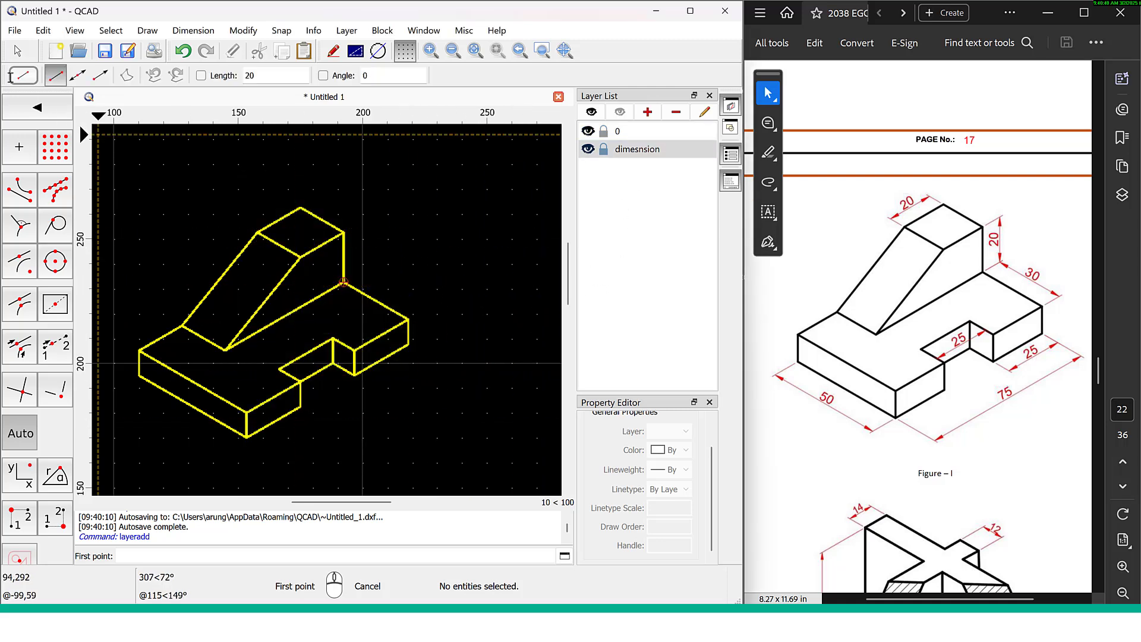
Add an aligned dimension to the base's upper edge from the foot of the wedge's vertical edge to the far right corner
{"action": "left_click", "coordinate": [201, 31]}
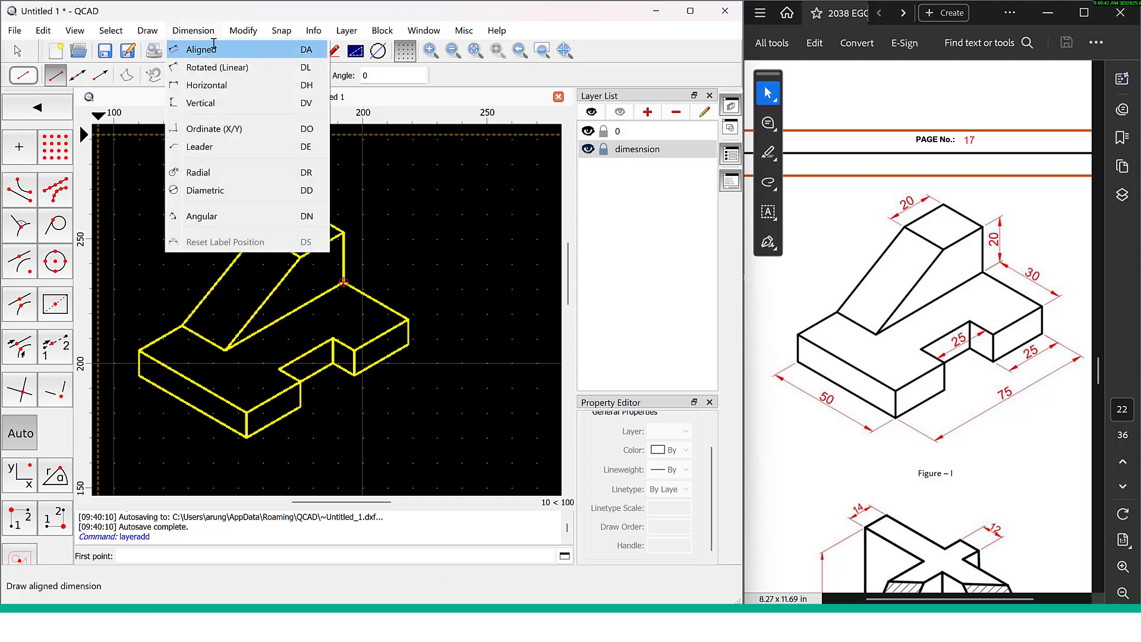
{"action": "left_click", "coordinate": [225, 85]}
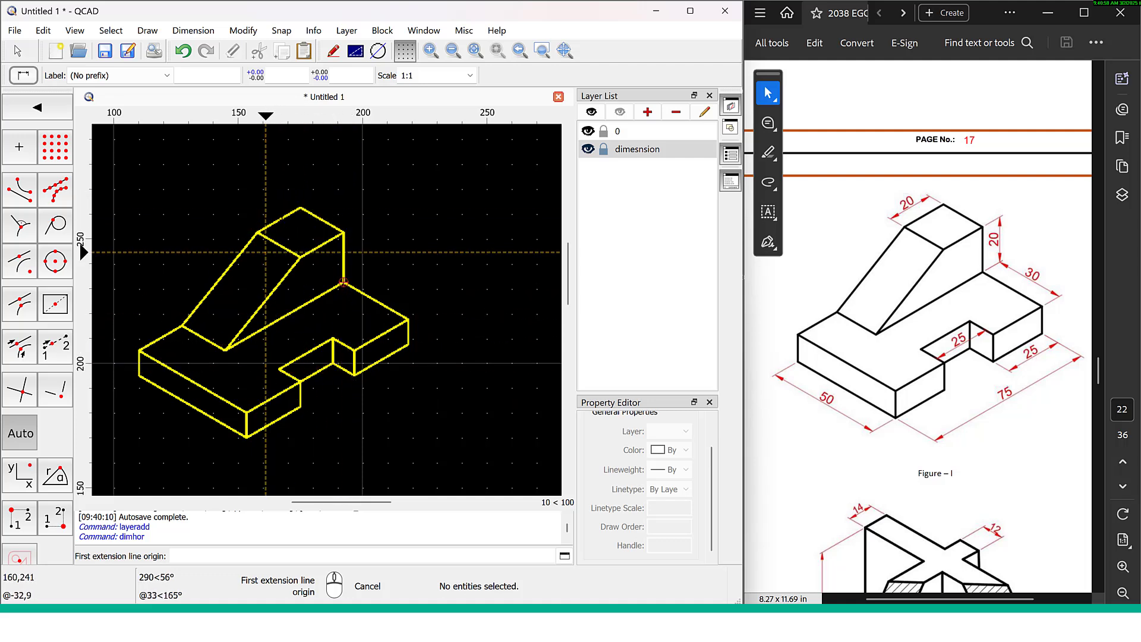
{"action": "left_click", "coordinate": [201, 31]}
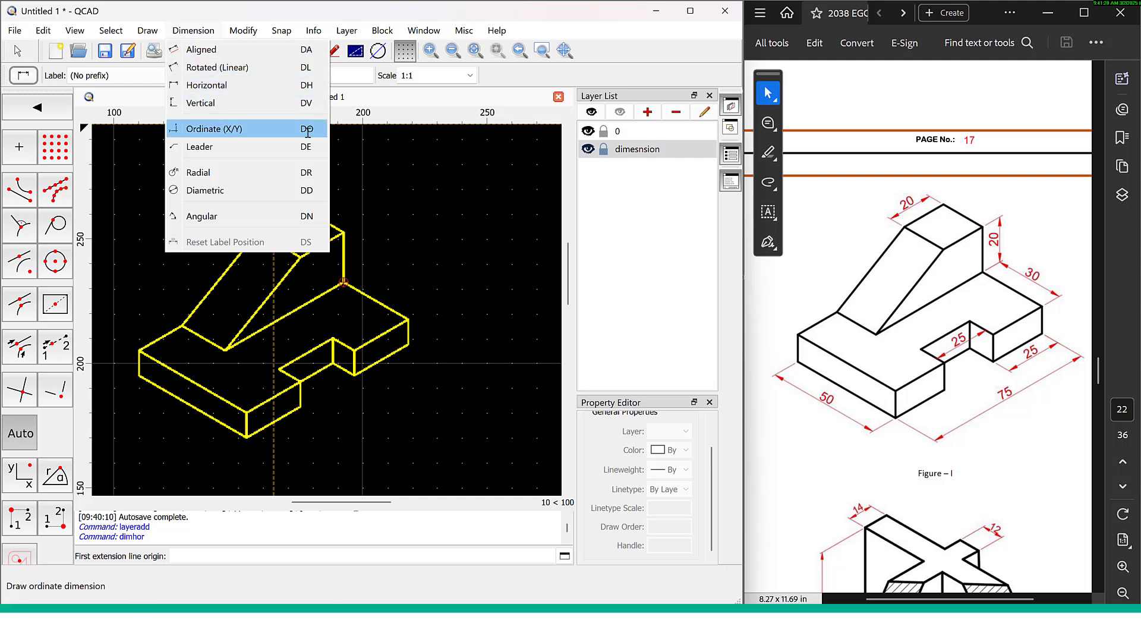
{"action": "left_click", "coordinate": [257, 58]}
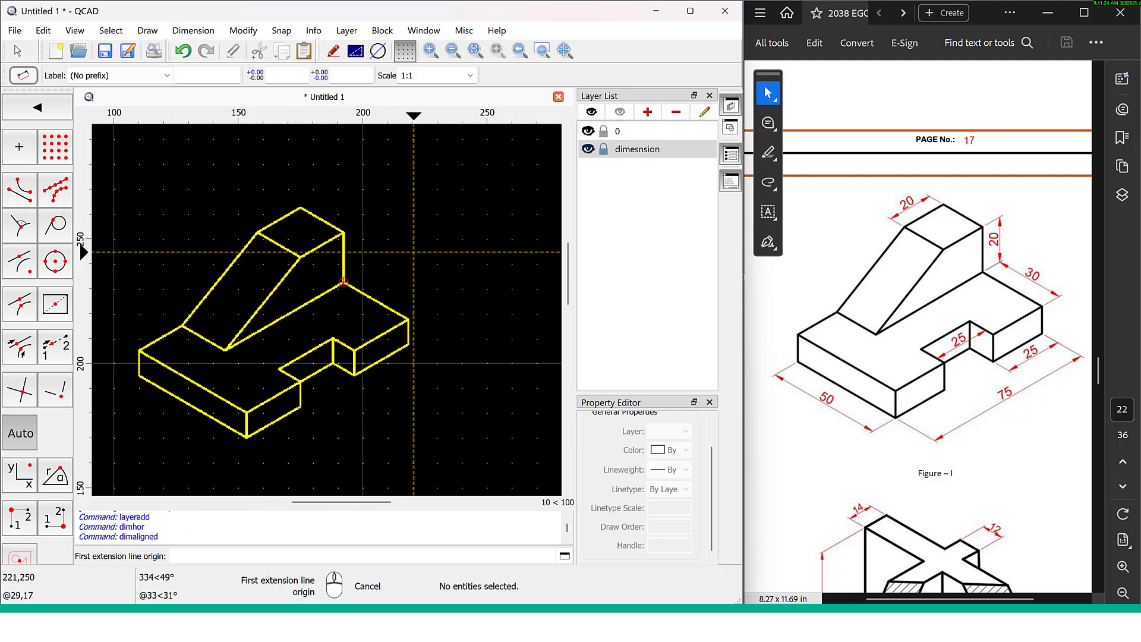
{"action": "left_click", "coordinate": [344, 281]}
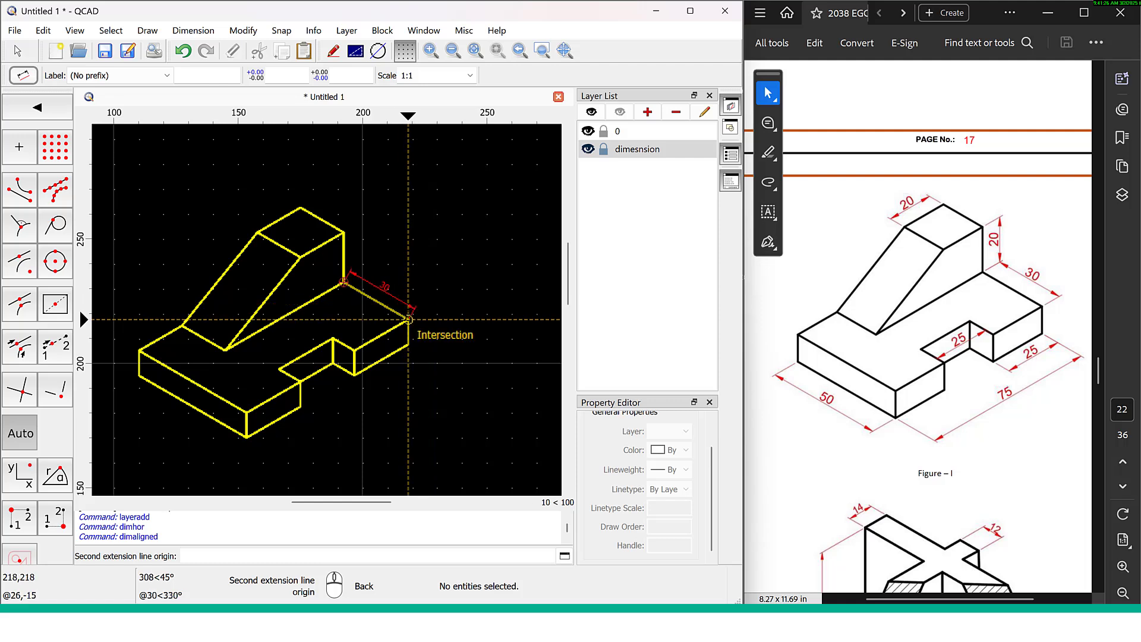
{"action": "left_click", "coordinate": [408, 319]}
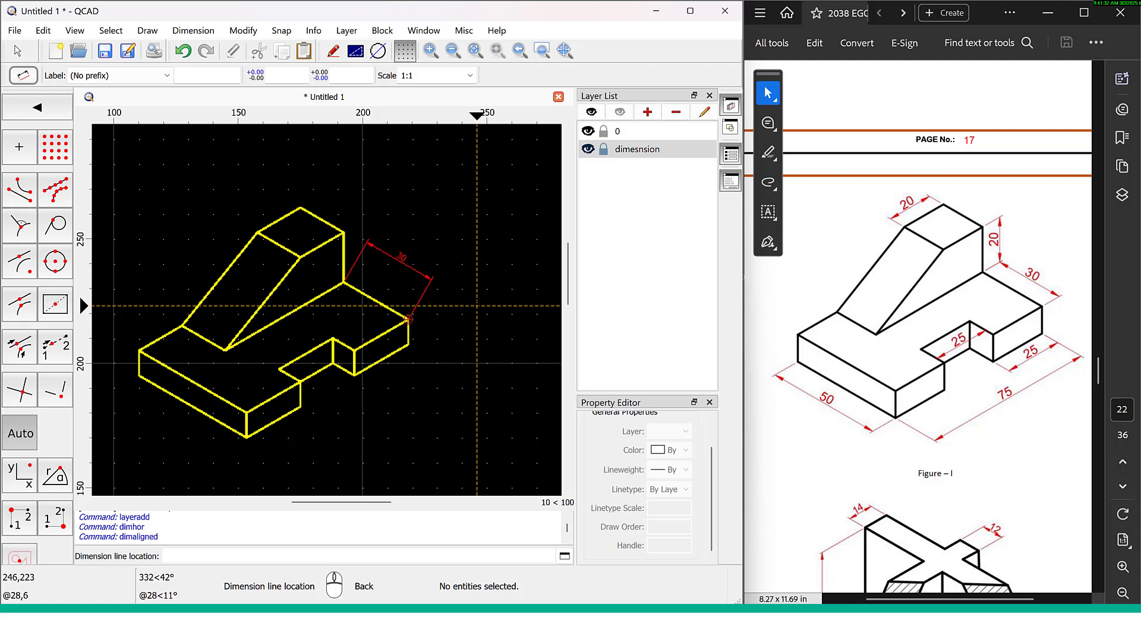
{"action": "scroll", "coordinate": [477, 306], "scroll_direction": "up", "scroll_amount": 1}
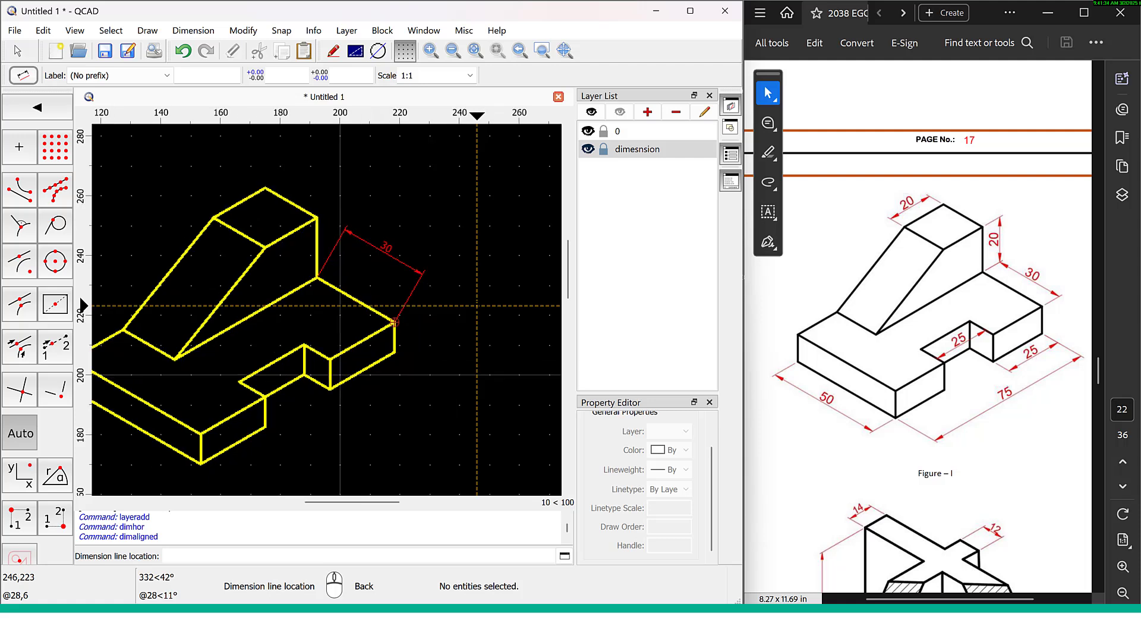
{"action": "scroll", "coordinate": [469, 301], "scroll_direction": "up", "scroll_amount": 1}
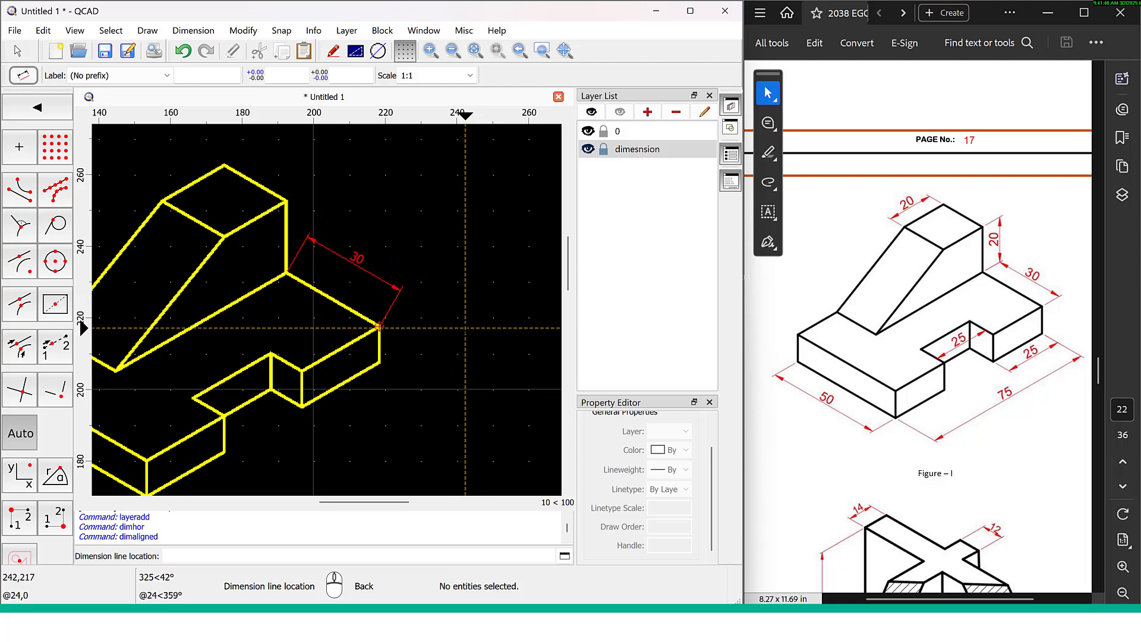
{"action": "left_click", "coordinate": [465, 328]}
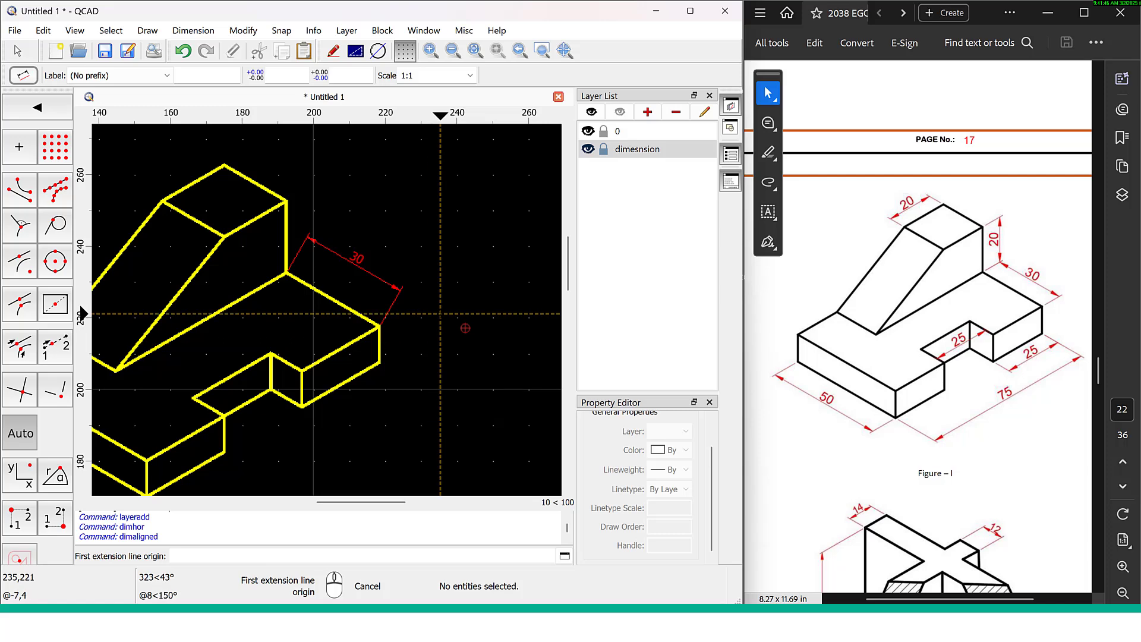
Examine the new aligned dimension's text, arrowheads and extension lines up close beside the wedge
{"action": "middle_click_drag", "start_coordinate": [463, 296], "coordinate": [524, 297]}
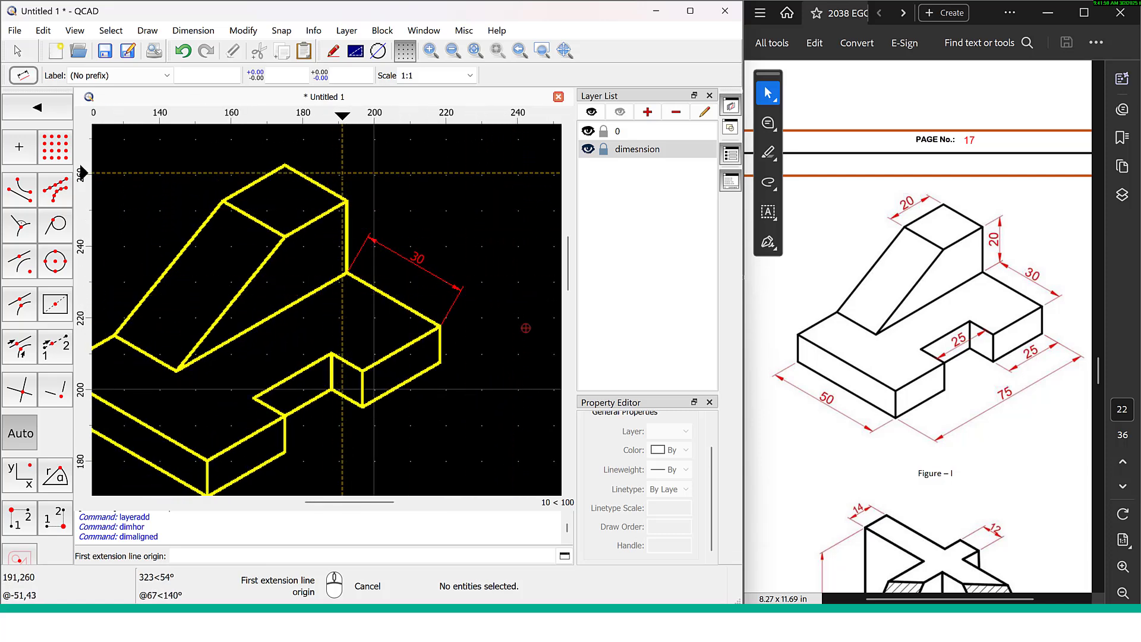
{"action": "mouse_move", "coordinate": [424, 186]}
{"action": "middle_mouse_down"}
{"action": "mouse_move", "coordinate": [469, 267]}
{"action": "mouse_move", "coordinate": [399, 208]}
{"action": "middle_mouse_up"}
{"action": "scroll", "coordinate": [469, 295], "scroll_direction": "down", "scroll_amount": 1}
{"action": "scroll", "coordinate": [440, 268], "scroll_direction": "up", "scroll_amount": 3}
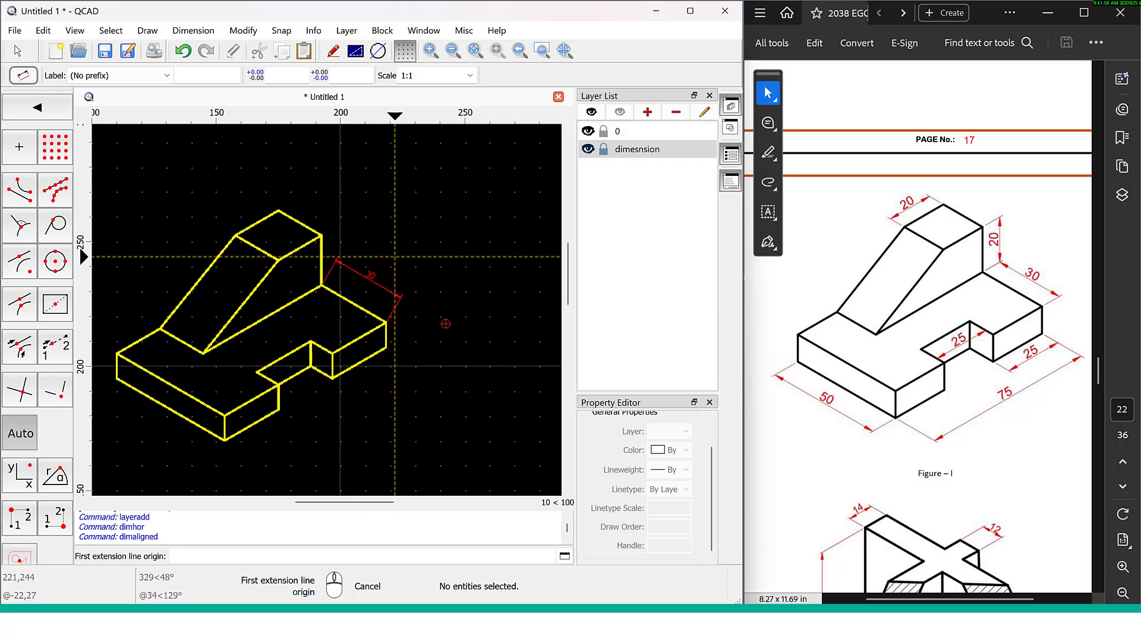
{"action": "scroll", "coordinate": [479, 311], "scroll_direction": "up", "scroll_amount": 3}
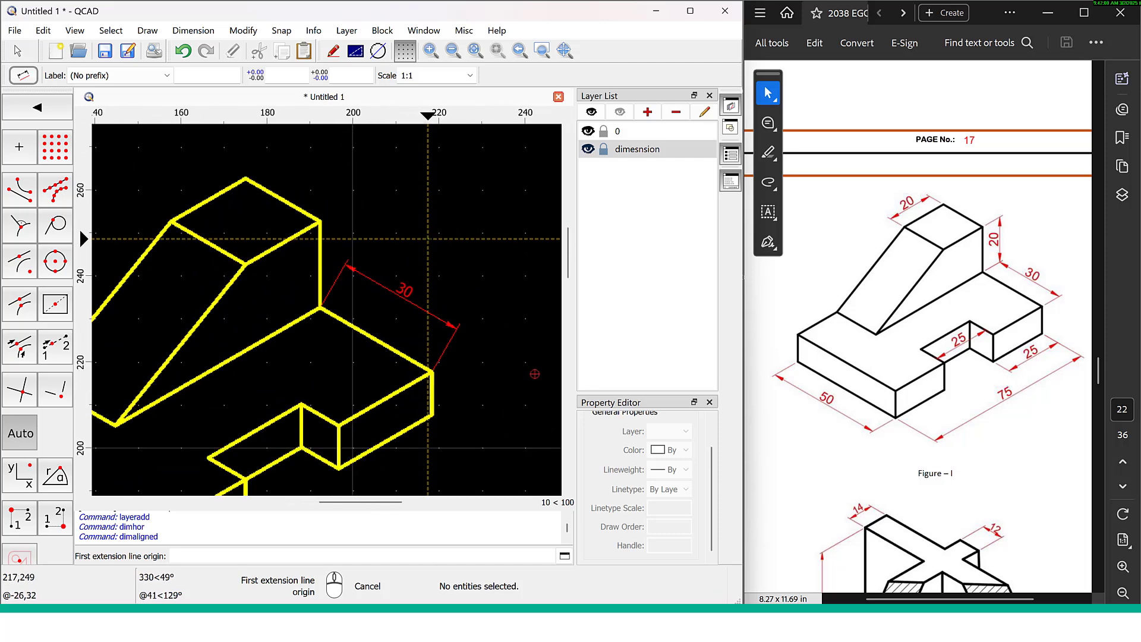
{"action": "scroll", "coordinate": [428, 238], "scroll_direction": "up", "scroll_amount": 2}
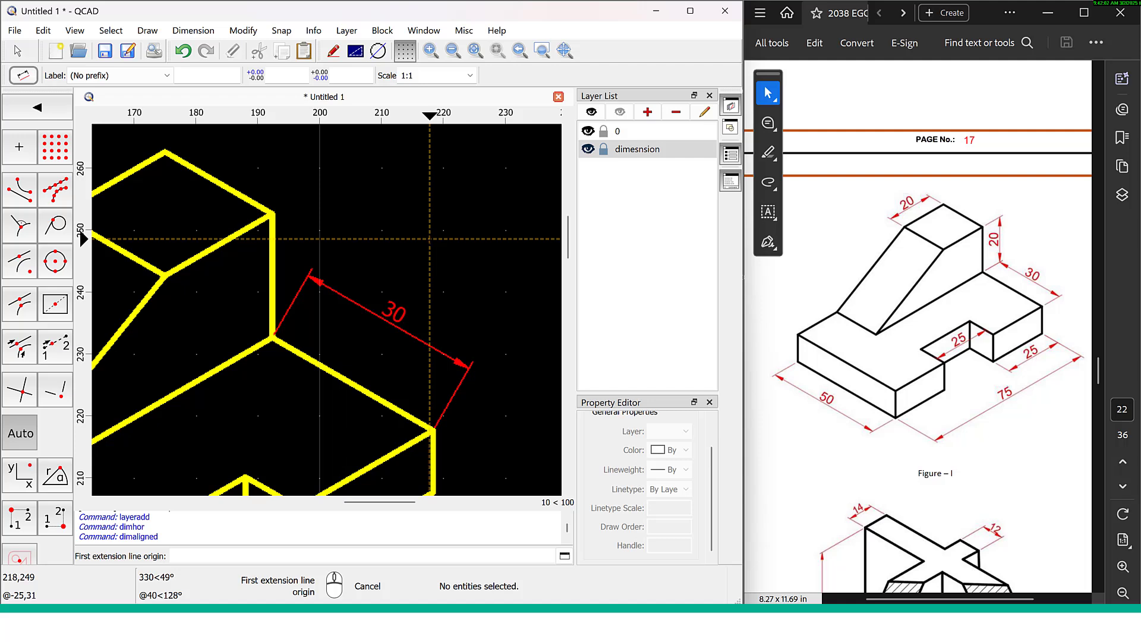
{"action": "middle_click_drag", "start_coordinate": [430, 238], "coordinate": [449, 203]}
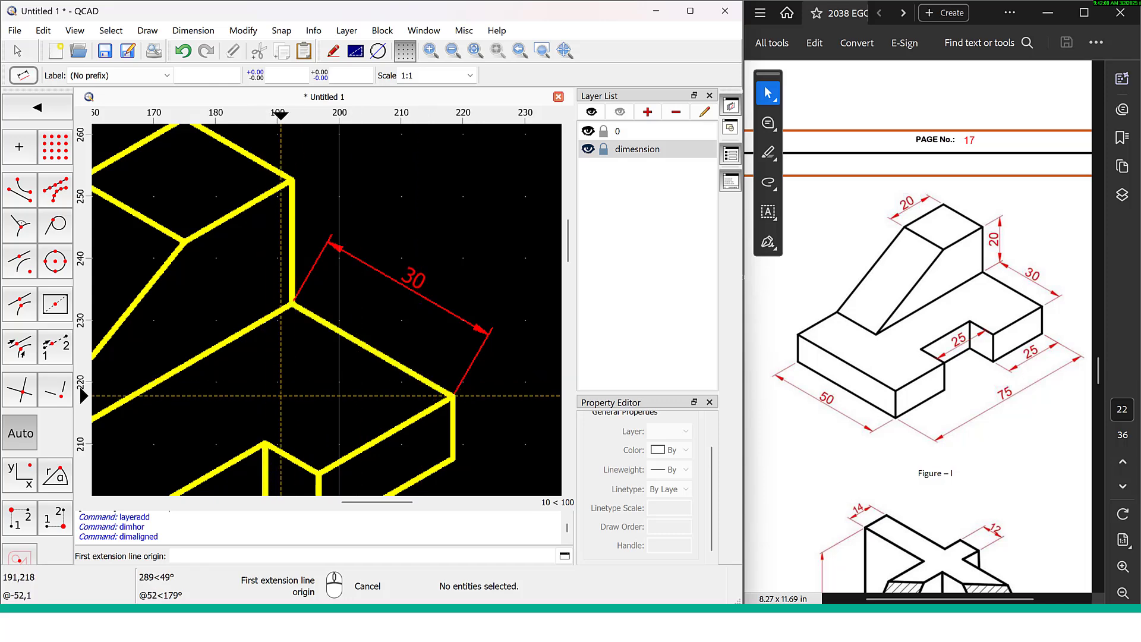
{"action": "scroll", "coordinate": [281, 370], "scroll_direction": "down", "scroll_amount": 2}
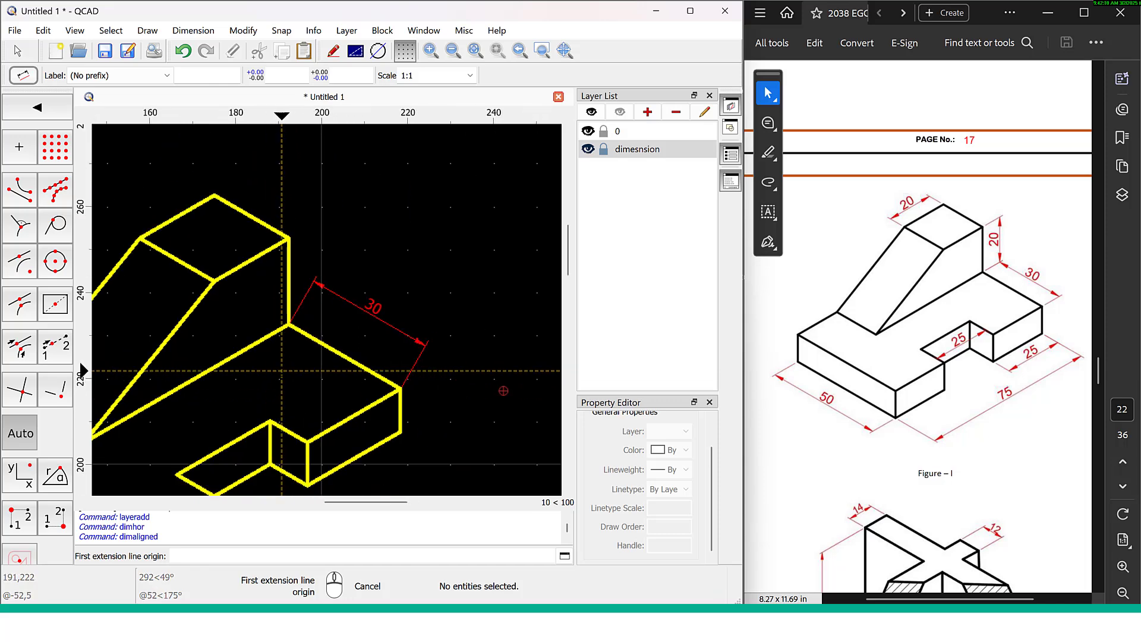
{"action": "scroll", "coordinate": [281, 370], "scroll_direction": "down", "scroll_amount": 2}
Add an aligned dimension to the wedge top's back-left edge, with the dimension line placed outside the block
{"action": "mouse_move", "coordinate": [281, 370]}
{"action": "middle_mouse_down"}
{"action": "mouse_move", "coordinate": [291, 327]}
{"action": "mouse_move", "coordinate": [331, 319]}
{"action": "middle_mouse_up"}
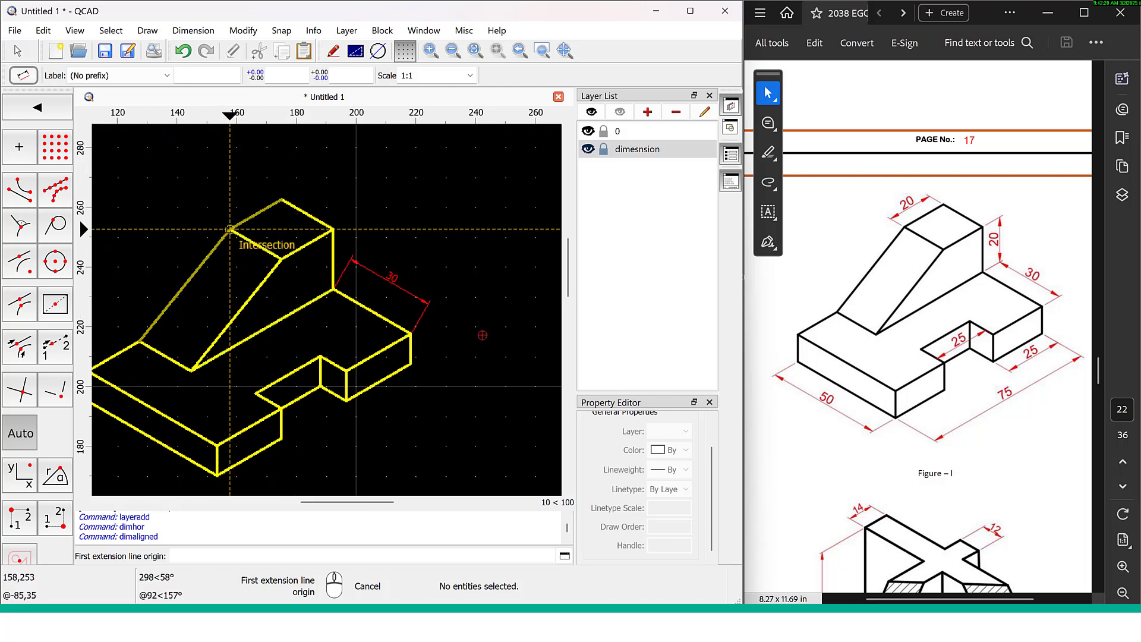
{"action": "left_click", "coordinate": [230, 229]}
{"action": "left_click", "coordinate": [282, 200]}
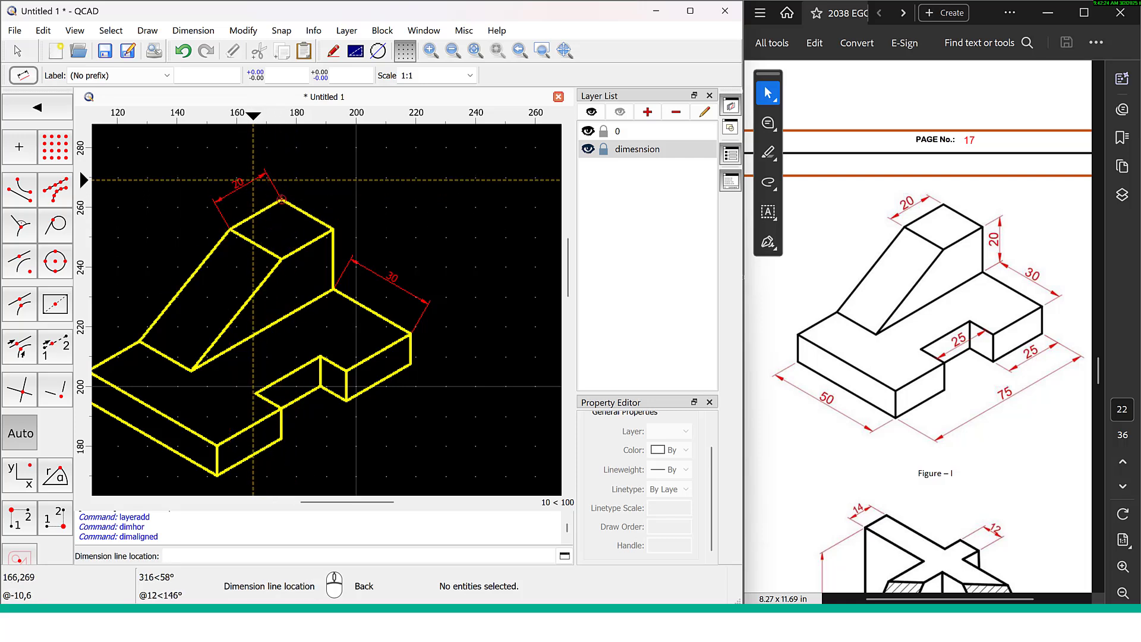
{"action": "left_click", "coordinate": [253, 180]}
Add an aligned dimension to the base's lower front-left edge, with the dimension line placed below it
{"action": "middle_click_drag", "start_coordinate": [306, 266], "coordinate": [381, 237]}
{"action": "left_click", "coordinate": [160, 375]}
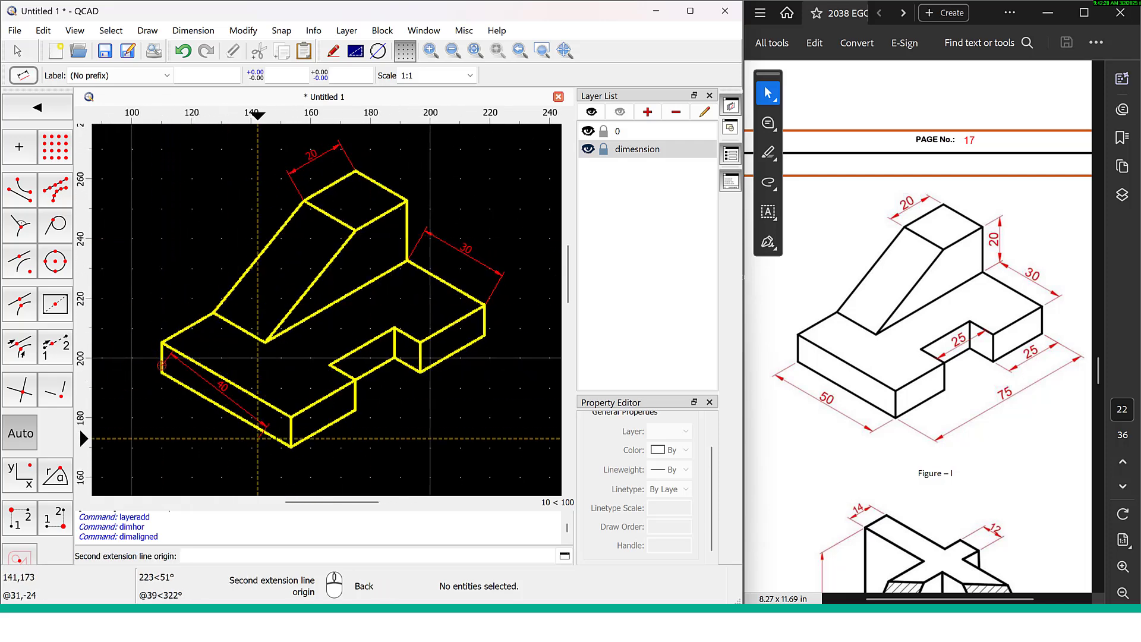
{"action": "right_click", "coordinate": [161, 372]}
{"action": "left_click", "coordinate": [162, 372]}
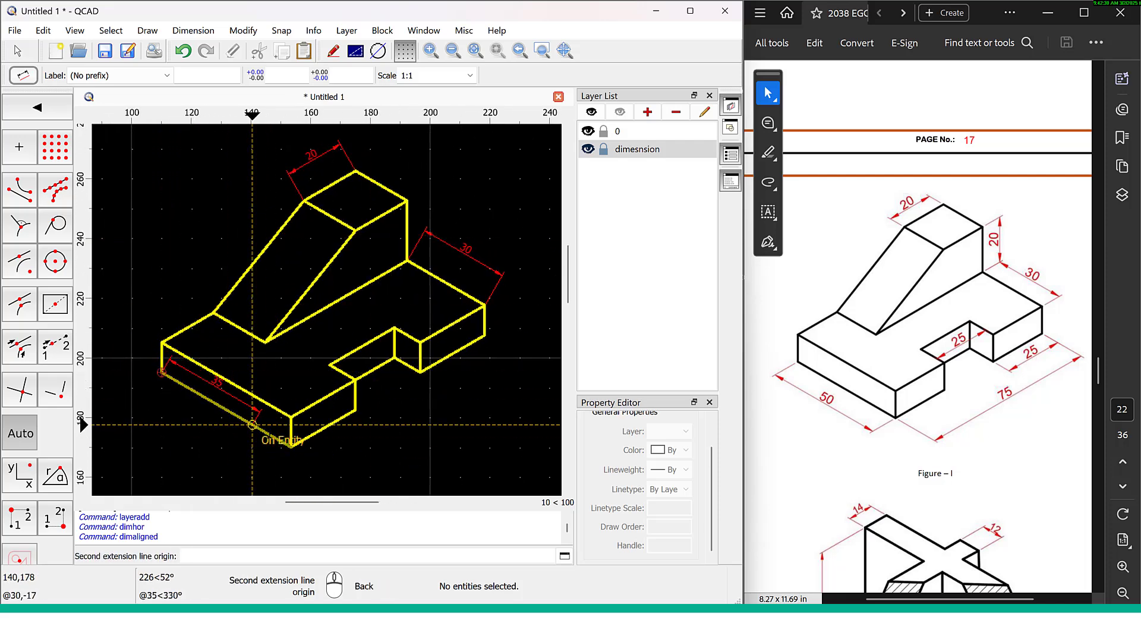
{"action": "left_click", "coordinate": [290, 447]}
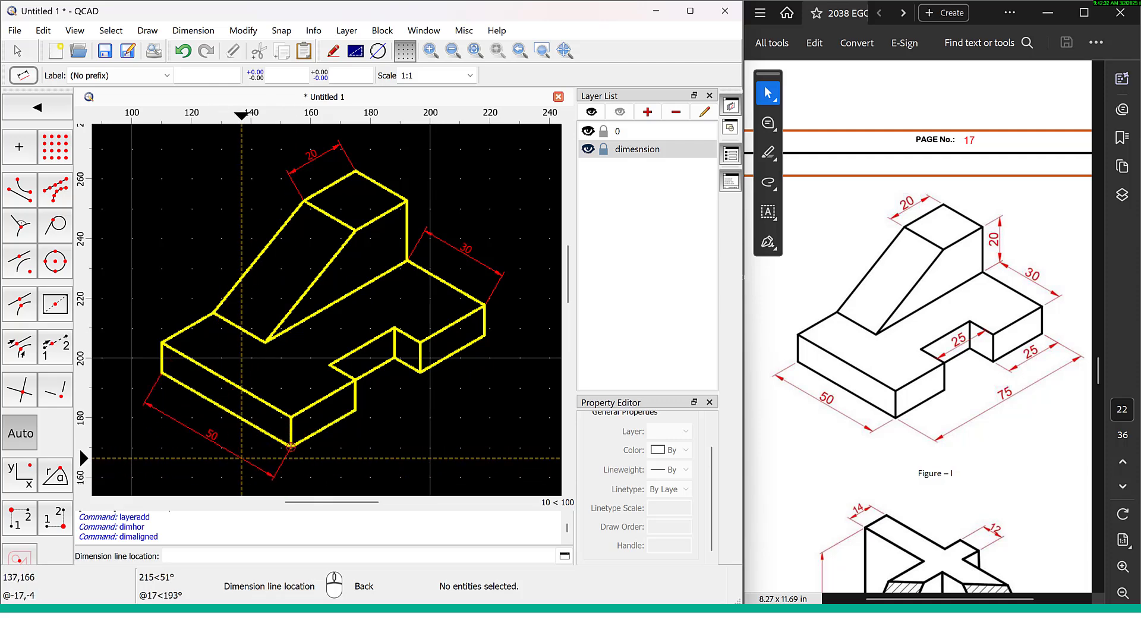
{"action": "left_click", "coordinate": [244, 458]}
Add an aligned overall dimension from the base's lowest front corner to its lower right corner, placed outside the block
{"action": "middle_click_drag", "start_coordinate": [415, 438], "coordinate": [353, 359]}
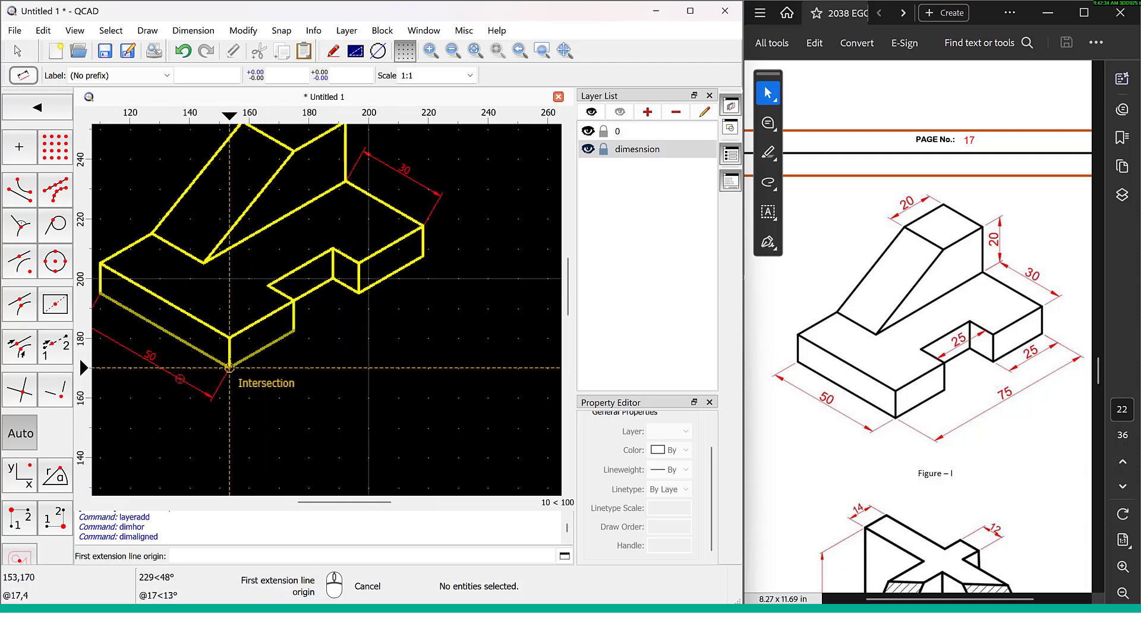
{"action": "left_click", "coordinate": [229, 366]}
{"action": "left_click", "coordinate": [423, 255]}
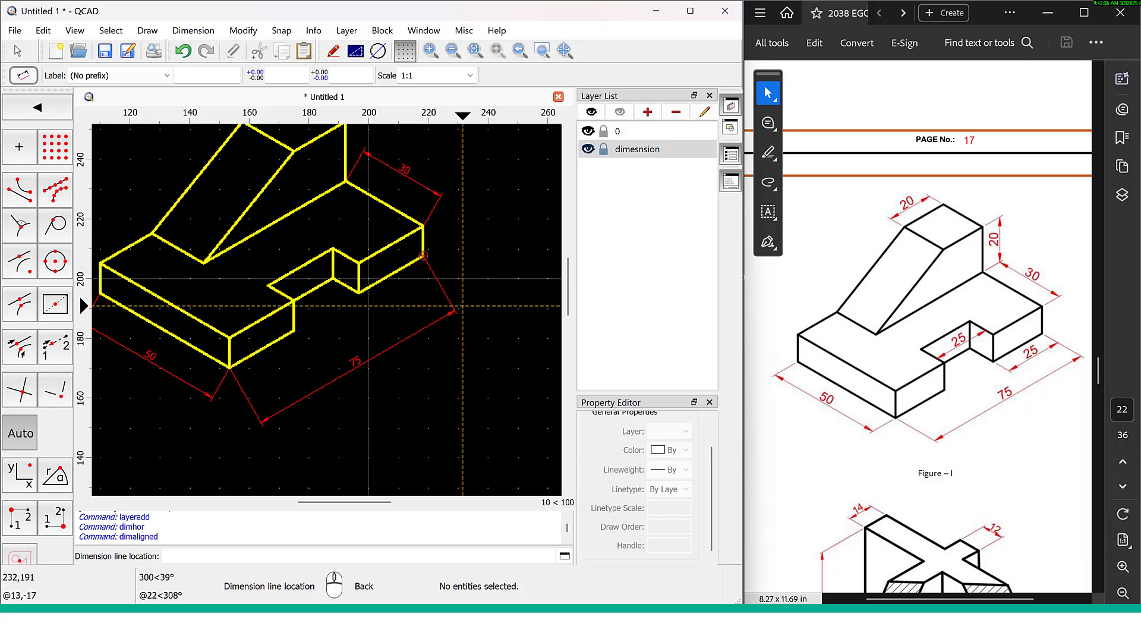
{"action": "left_click", "coordinate": [451, 286]}
Add an aligned dimension across the notch opening between its two lower corners, placed inside the overall length dimension
{"action": "scroll", "coordinate": [451, 297], "scroll_direction": "up", "scroll_amount": 2}
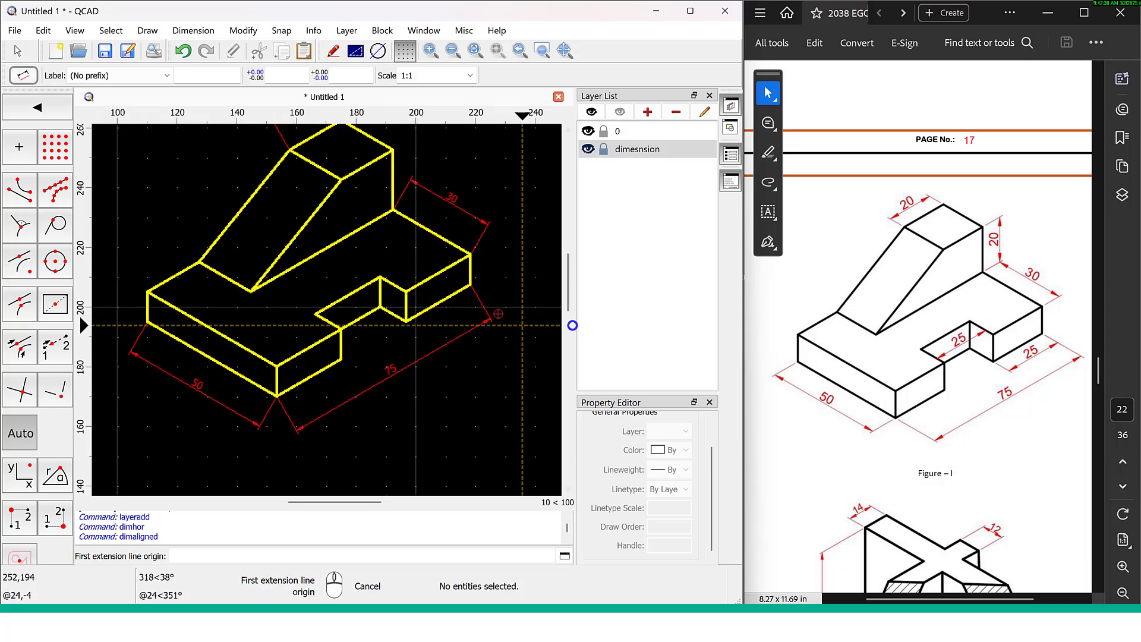
{"action": "left_click", "coordinate": [310, 382]}
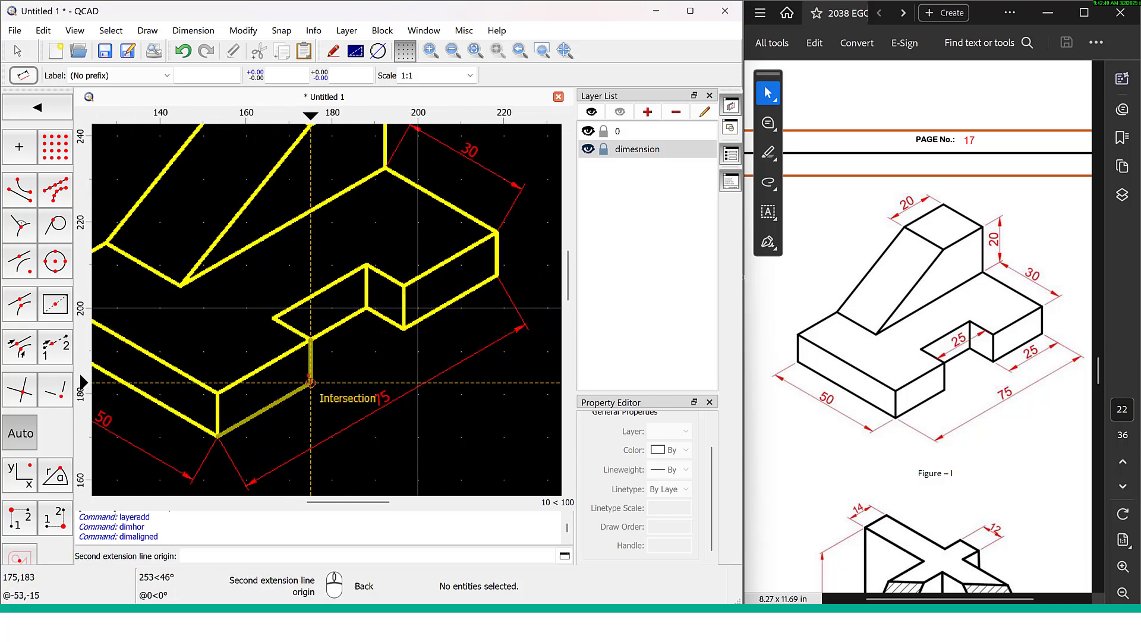
{"action": "left_click", "coordinate": [403, 329]}
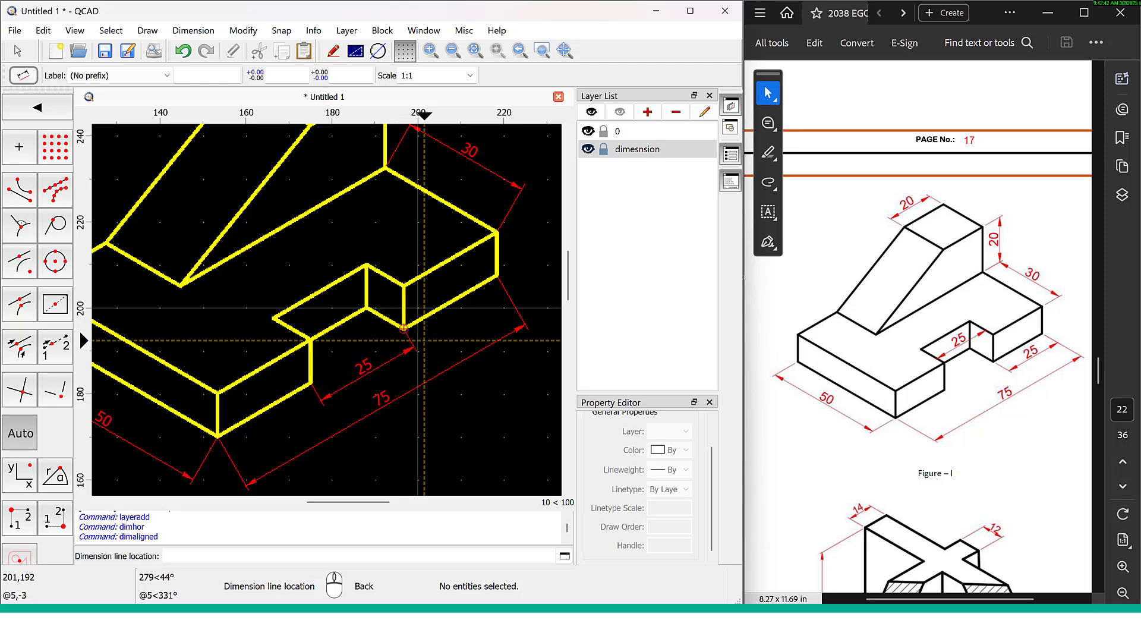
{"action": "left_click", "coordinate": [423, 342]}
Add an aligned dimension to the lower edge between the notch and the right corner, in line with the notch dimension
{"action": "scroll", "coordinate": [434, 315], "scroll_direction": "down", "scroll_amount": 1}
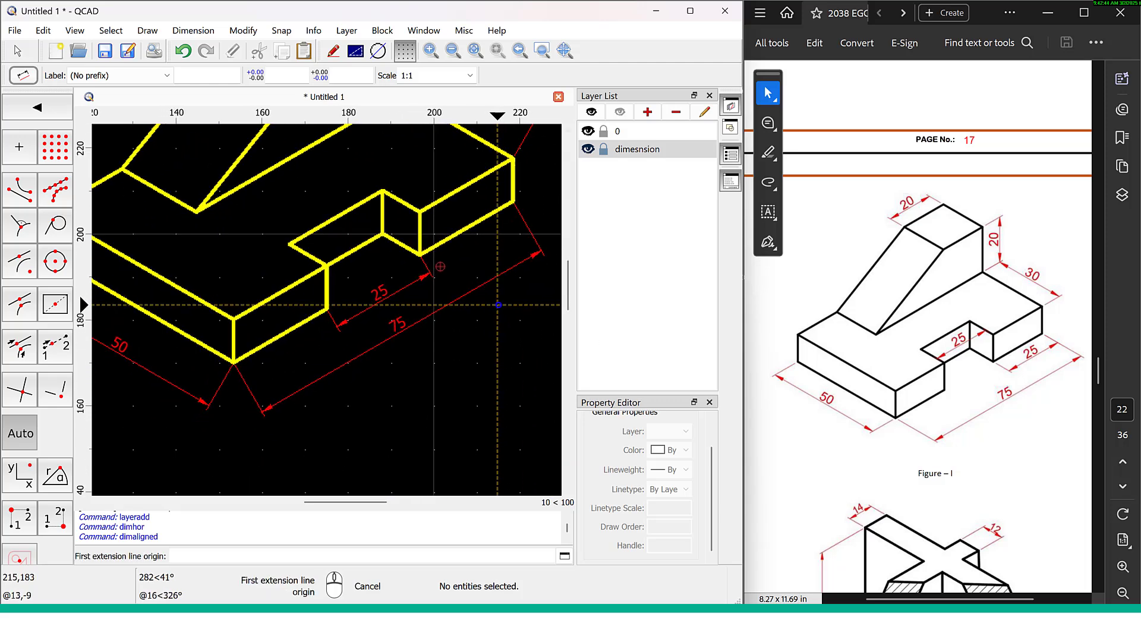
{"action": "left_click", "coordinate": [430, 267]}
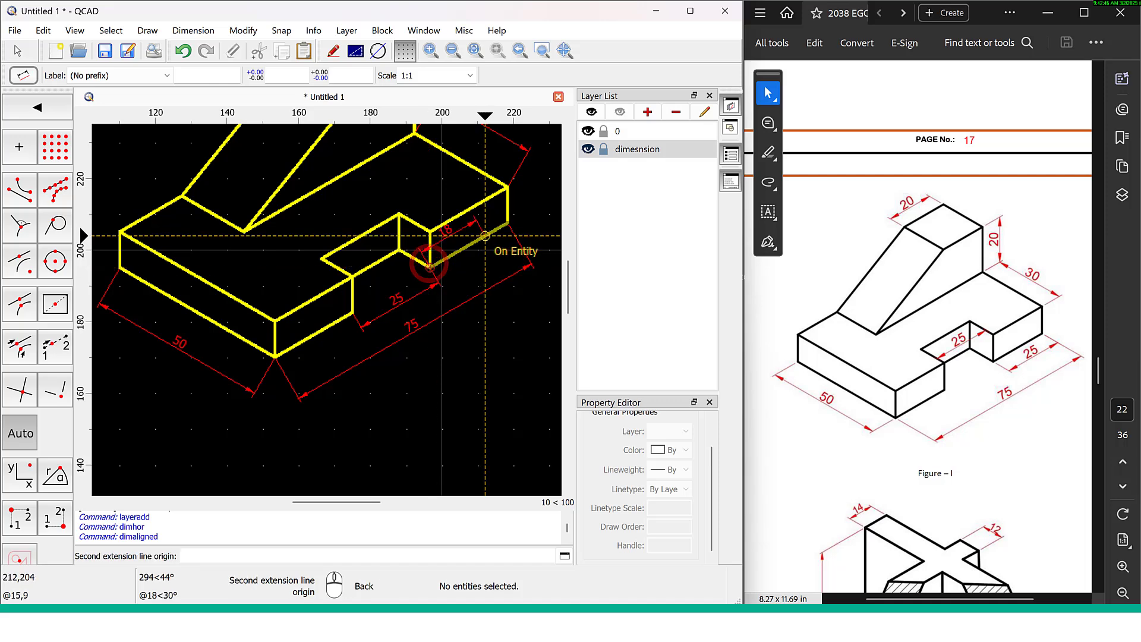
{"action": "left_click", "coordinate": [507, 223]}
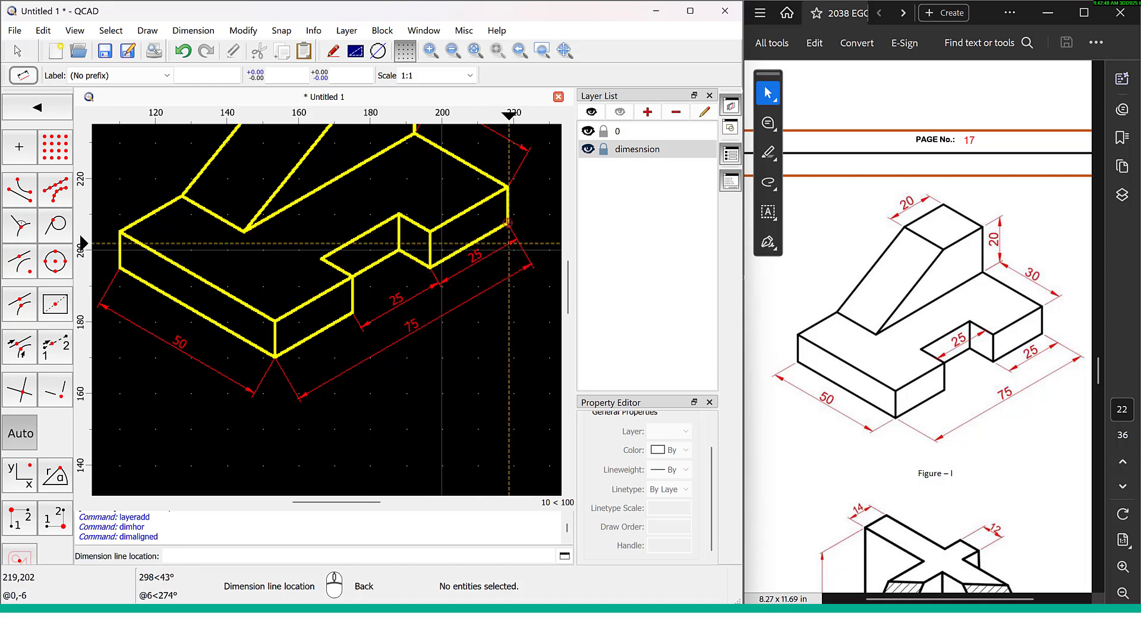
{"action": "left_click", "coordinate": [509, 243]}
Add an aligned dimension to the wedge's vertical edge, with the dimension line placed to its right
{"action": "middle_click_drag", "start_coordinate": [477, 368], "coordinate": [491, 427]}
{"action": "scroll", "coordinate": [473, 403], "scroll_direction": "down", "scroll_amount": 2}
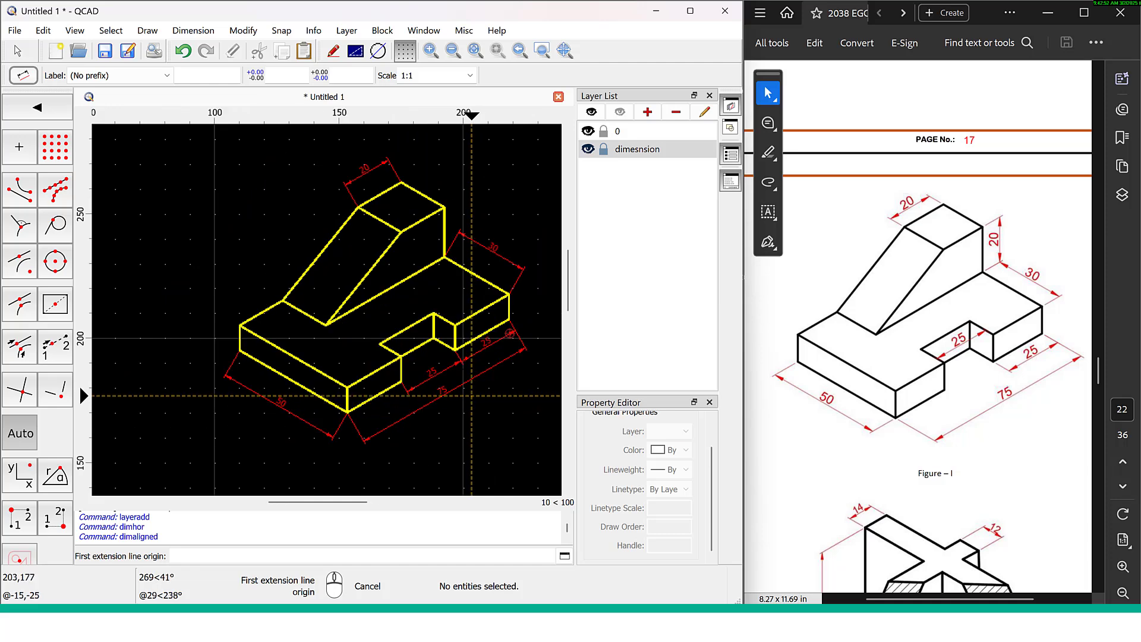
{"action": "scroll", "coordinate": [452, 214], "scroll_direction": "up", "scroll_amount": 4}
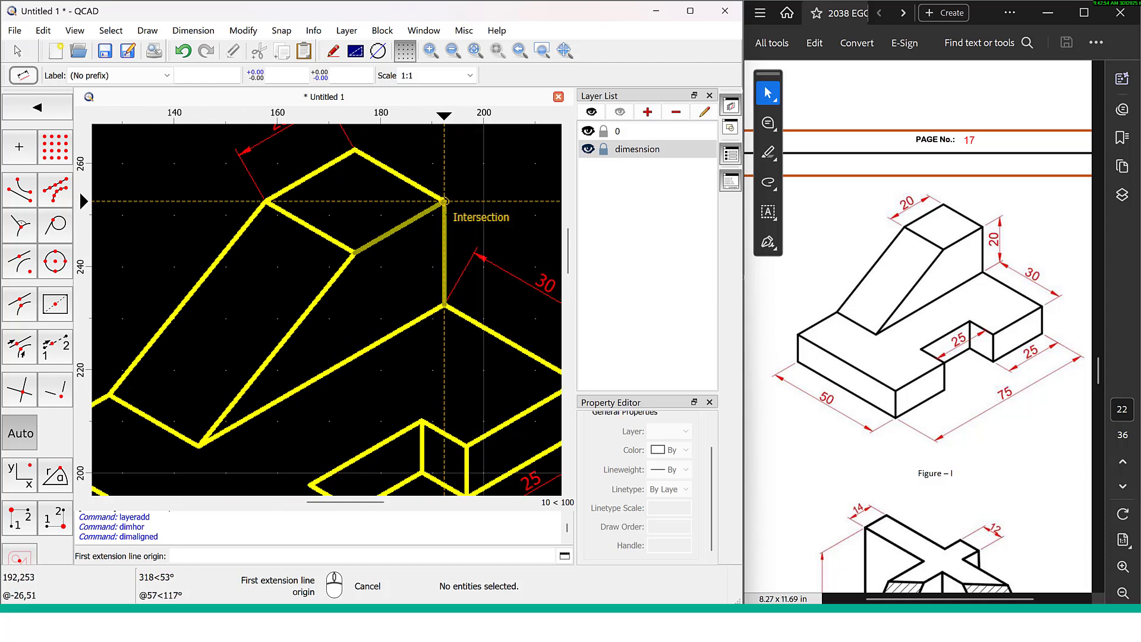
{"action": "middle_click_drag", "start_coordinate": [444, 202], "coordinate": [361, 201]}
{"action": "left_click", "coordinate": [361, 202]}
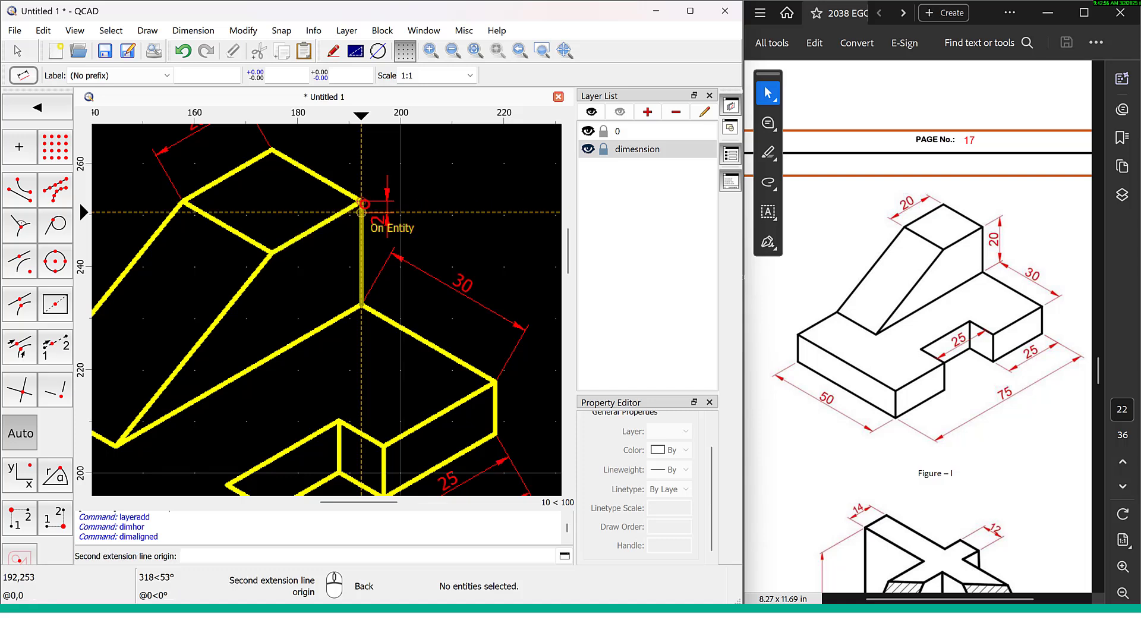
{"action": "left_click", "coordinate": [361, 304]}
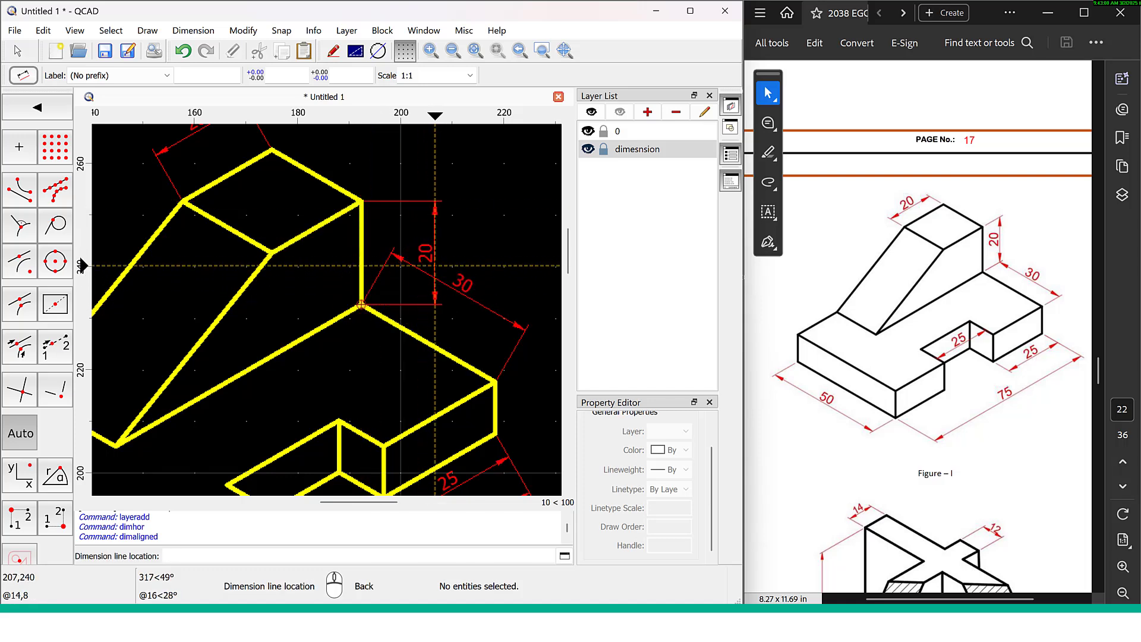
{"action": "left_click", "coordinate": [435, 266]}
{"action": "scroll", "coordinate": [421, 247], "scroll_direction": "up", "scroll_amount": 3}
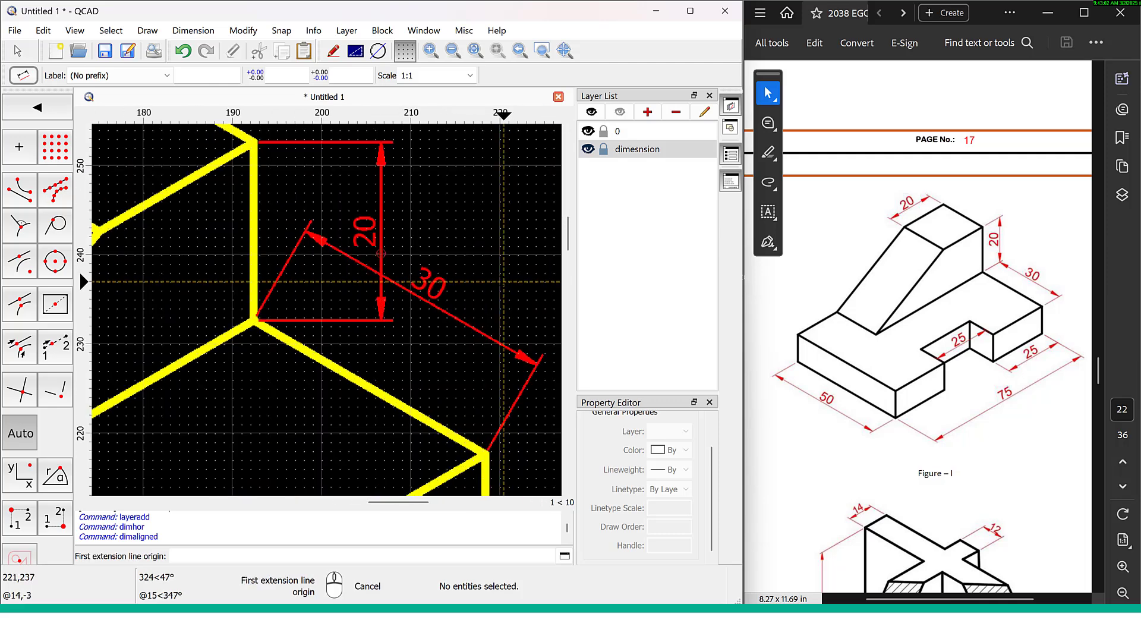
{"action": "scroll", "coordinate": [499, 267], "scroll_direction": "down", "scroll_amount": 6}
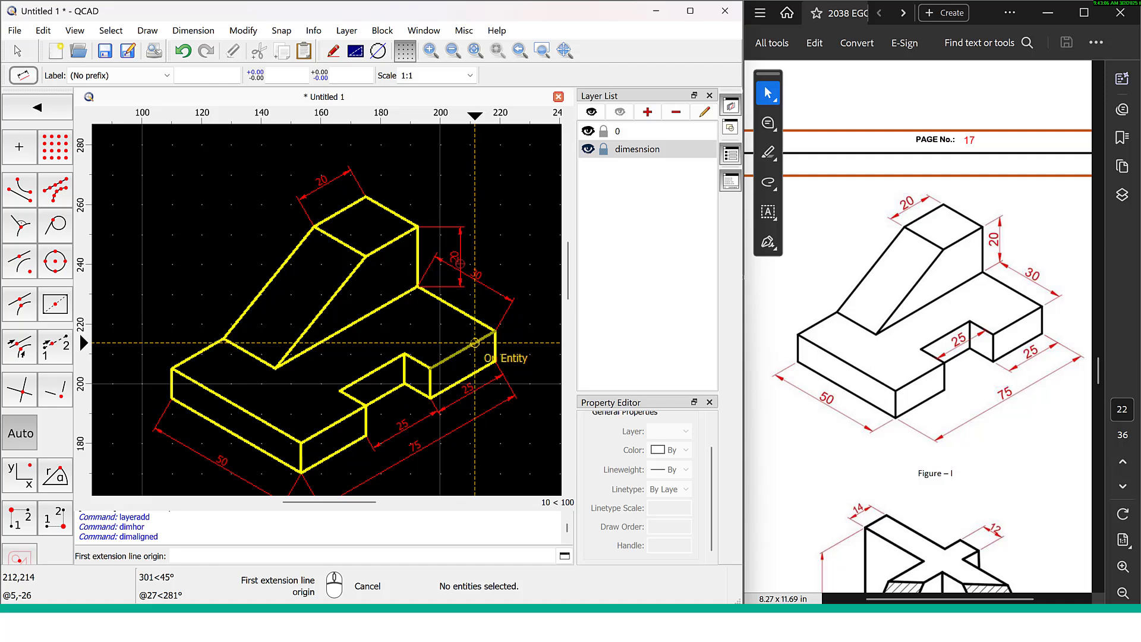
{"action": "middle_click_drag", "start_coordinate": [515, 347], "coordinate": [472, 301]}
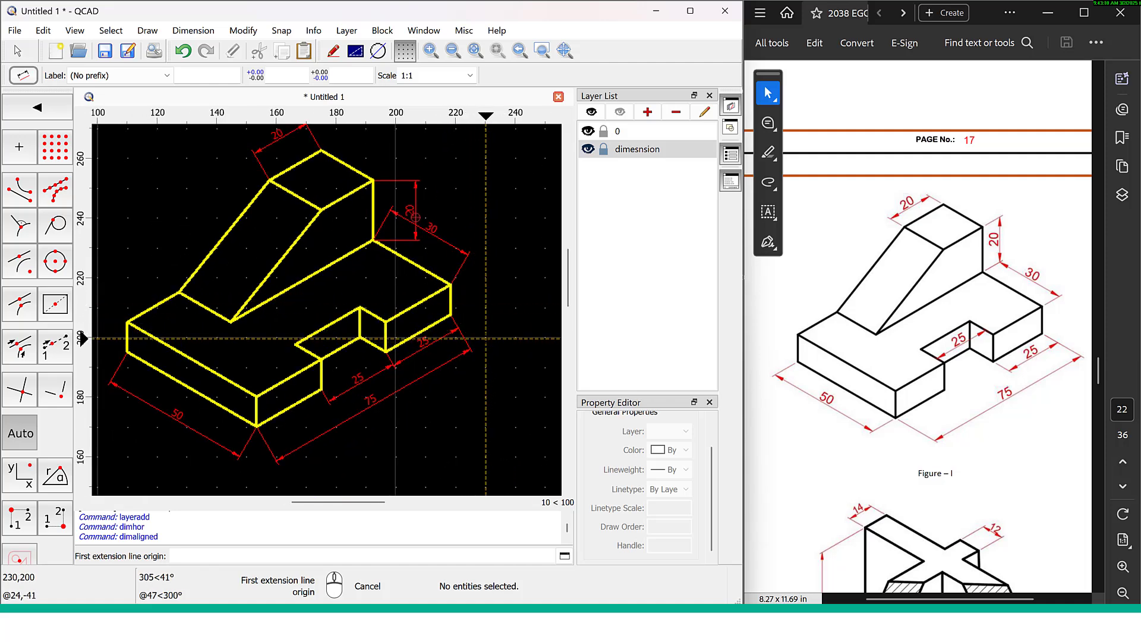
Set the drawing's dimension text height to 4 mm, keeping the other dimension sizes in proportion
{"action": "scroll", "coordinate": [491, 342], "scroll_direction": "down", "scroll_amount": 2}
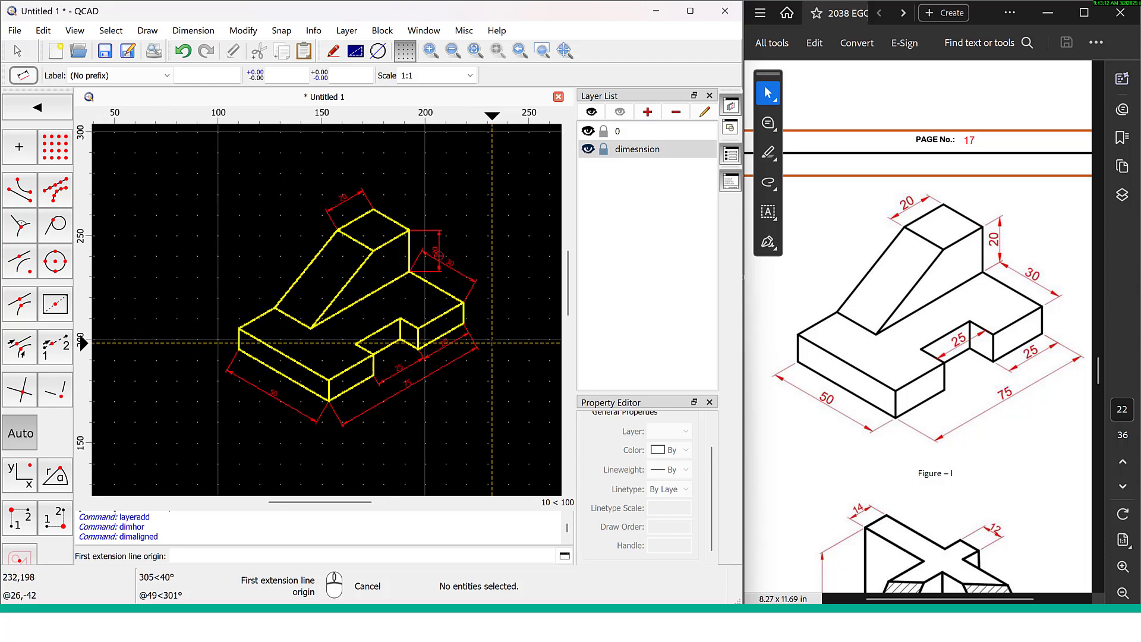
{"action": "scroll", "coordinate": [493, 333], "scroll_direction": "up", "scroll_amount": 2}
{"action": "scroll", "coordinate": [504, 280], "scroll_direction": "down", "scroll_amount": 2}
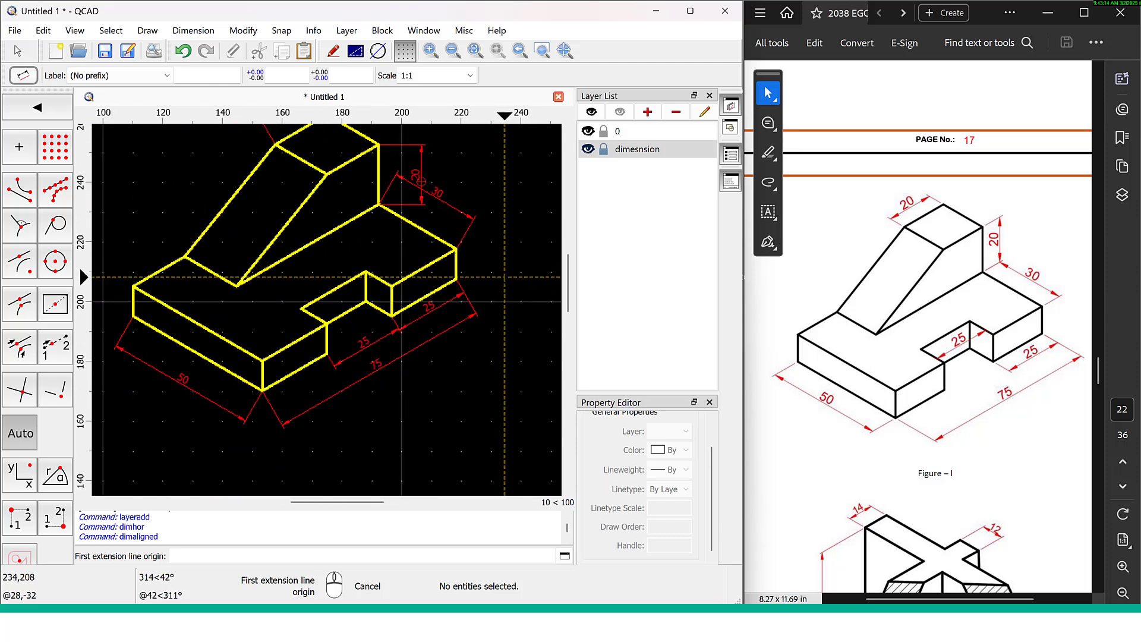
{"action": "scroll", "coordinate": [505, 279], "scroll_direction": "up", "scroll_amount": 2}
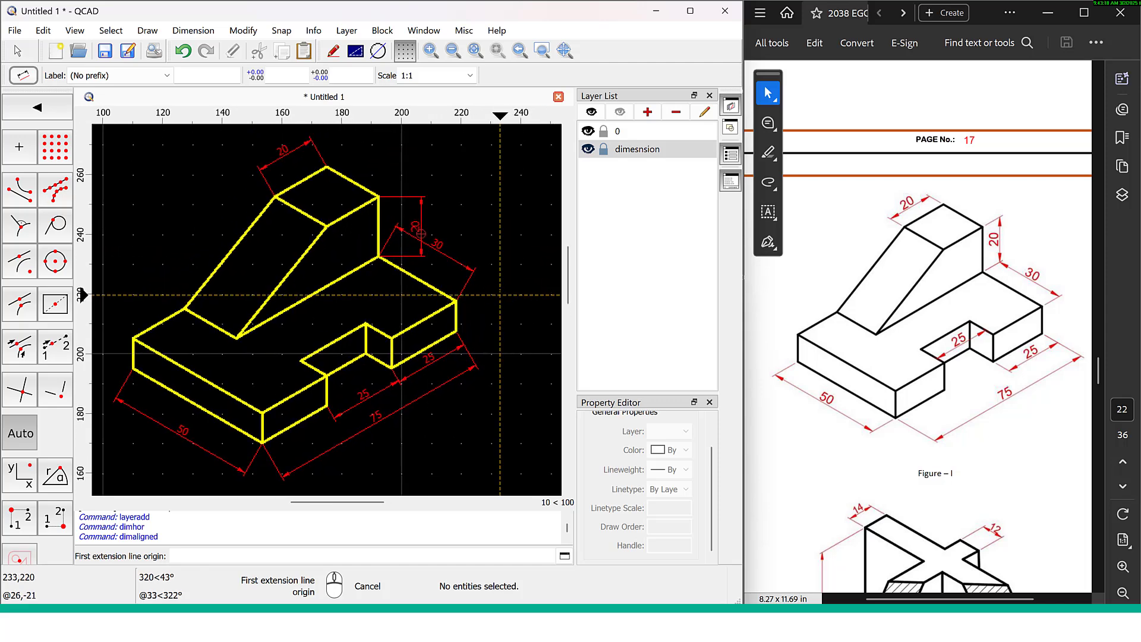
{"action": "left_click", "coordinate": [196, 30]}
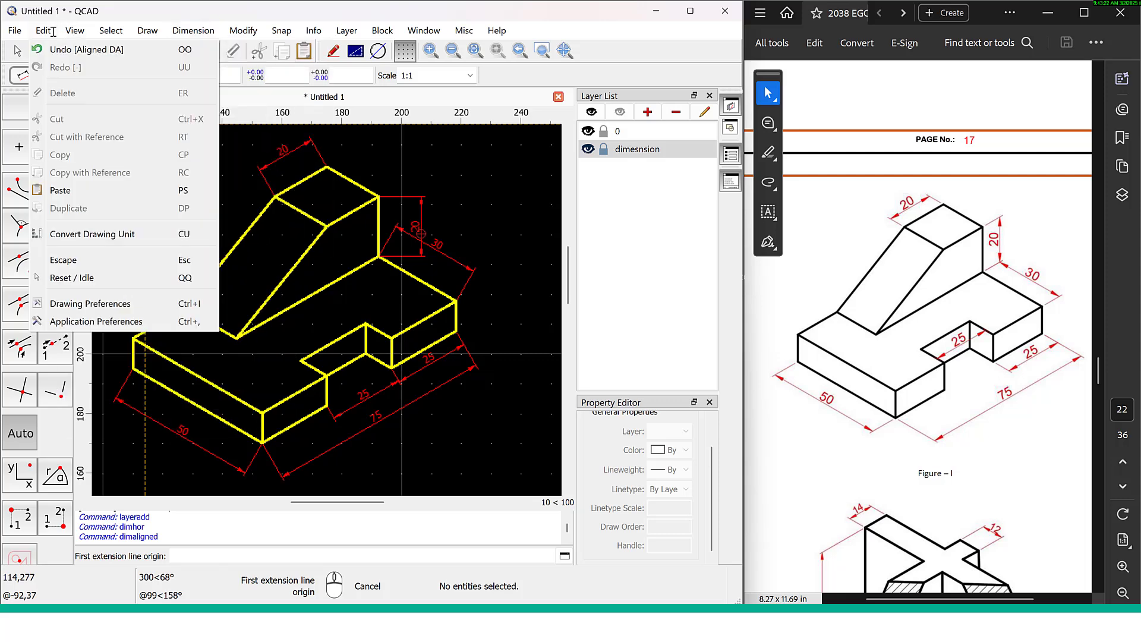
{"action": "left_click", "coordinate": [89, 304]}
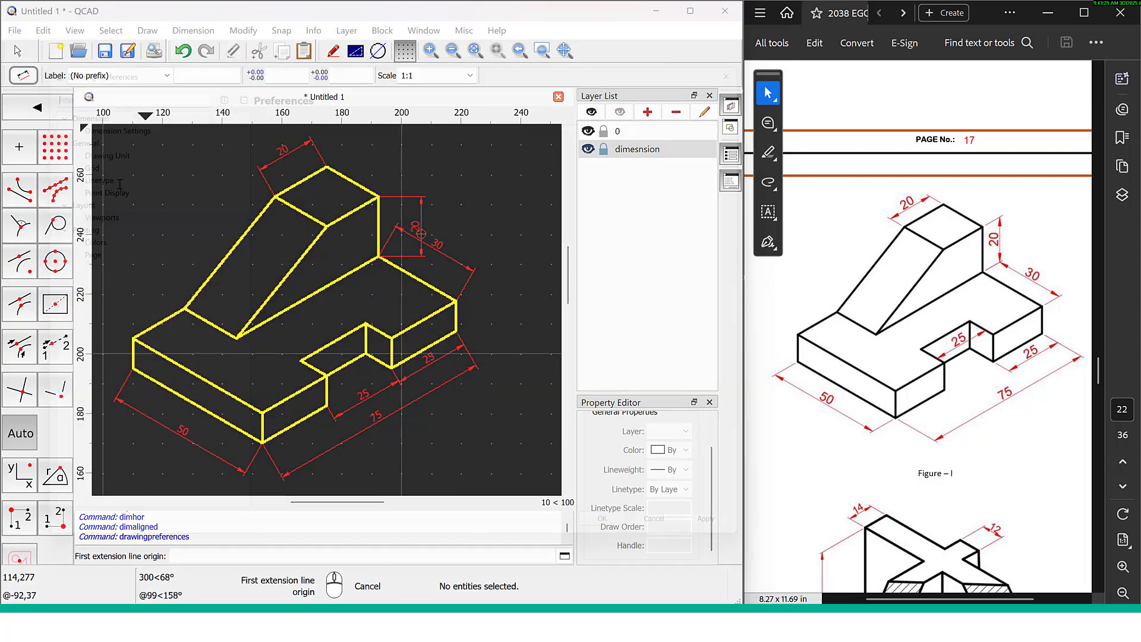
{"action": "left_click", "coordinate": [100, 110]}
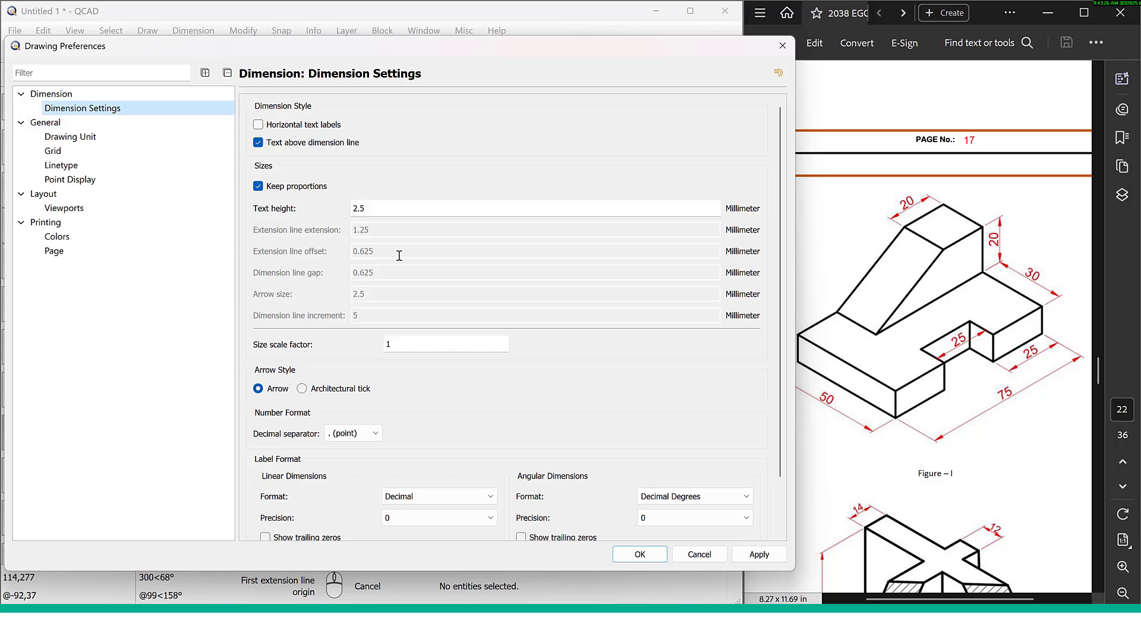
{"action": "left_click", "coordinate": [377, 209]}
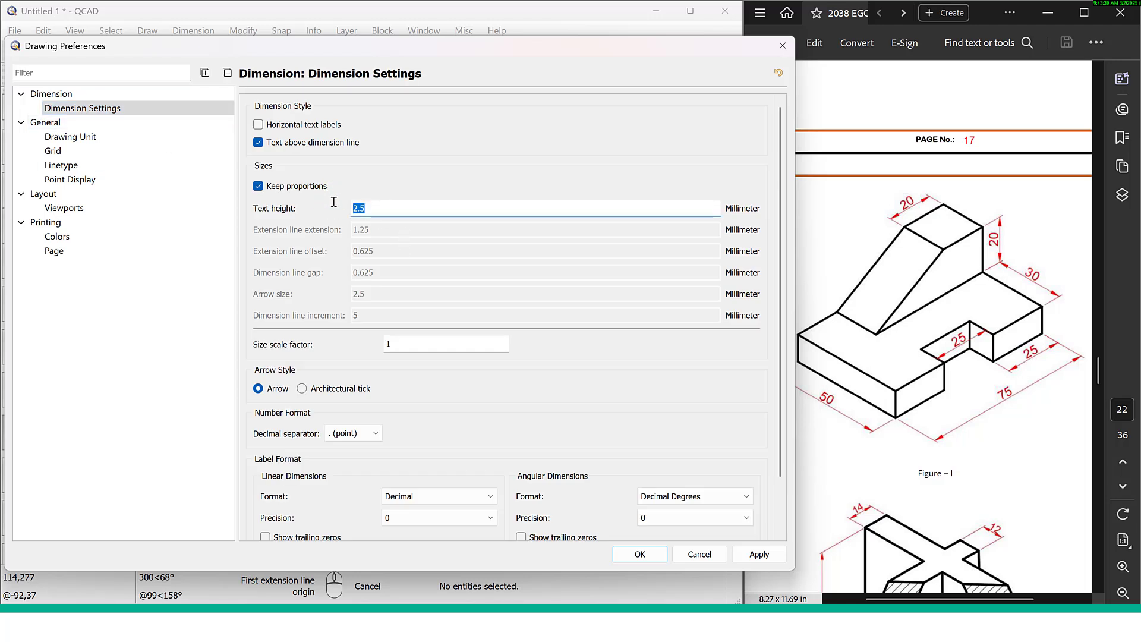
{"action": "type", "text": "4"}
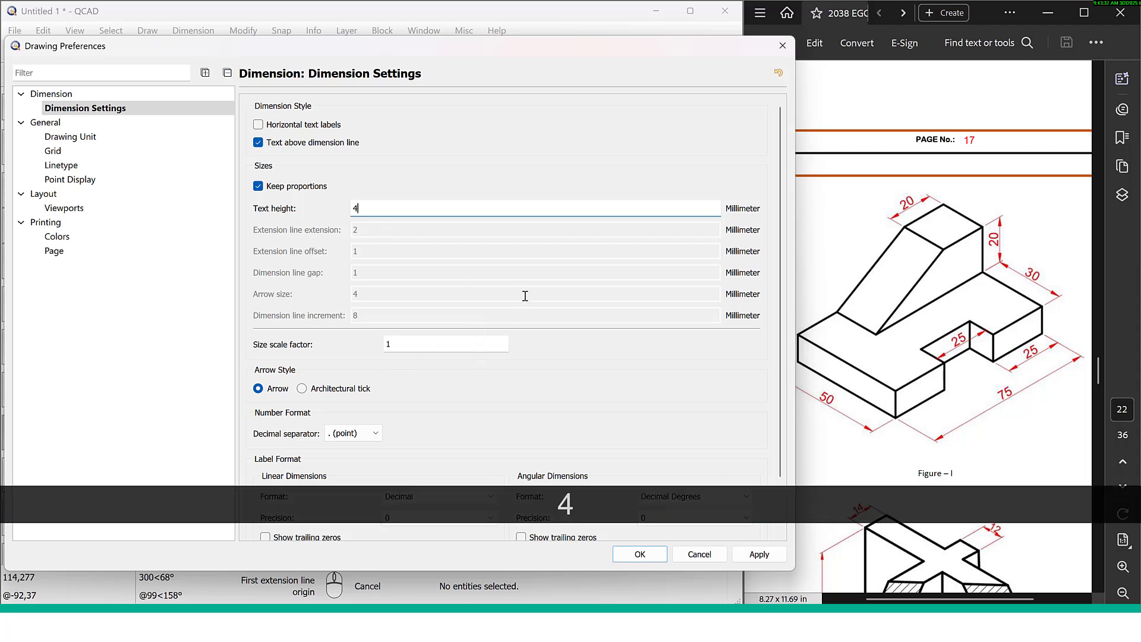
{"action": "left_click", "coordinate": [750, 552]}
{"action": "left_click", "coordinate": [646, 552]}
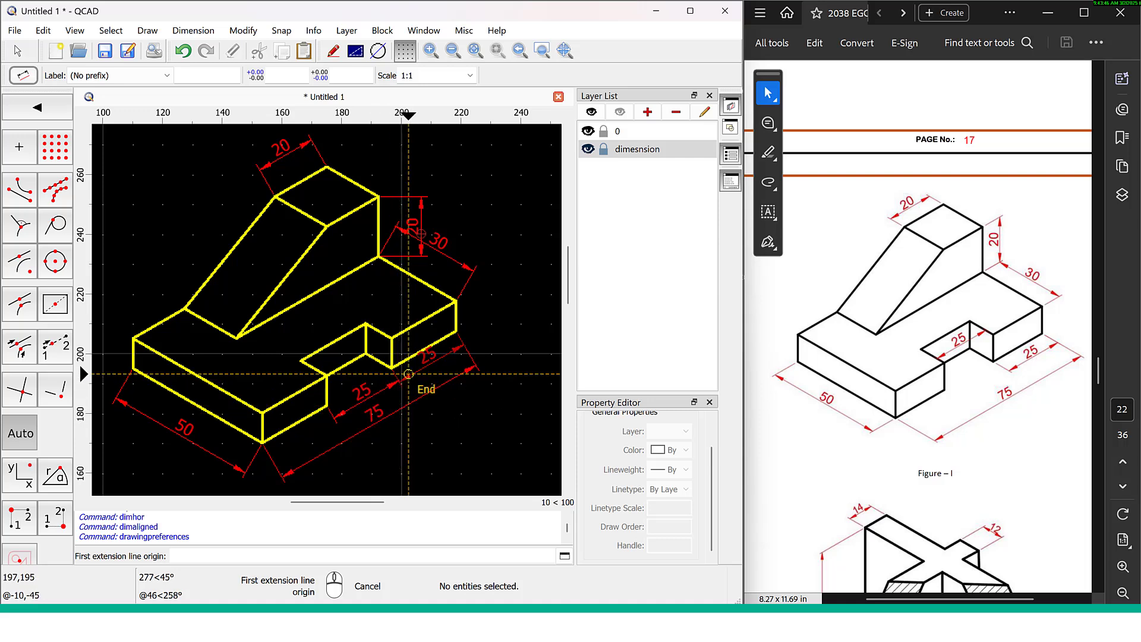
Change the color of the "dimesnsion" layer to Green
{"action": "double_click", "coordinate": [641, 152]}
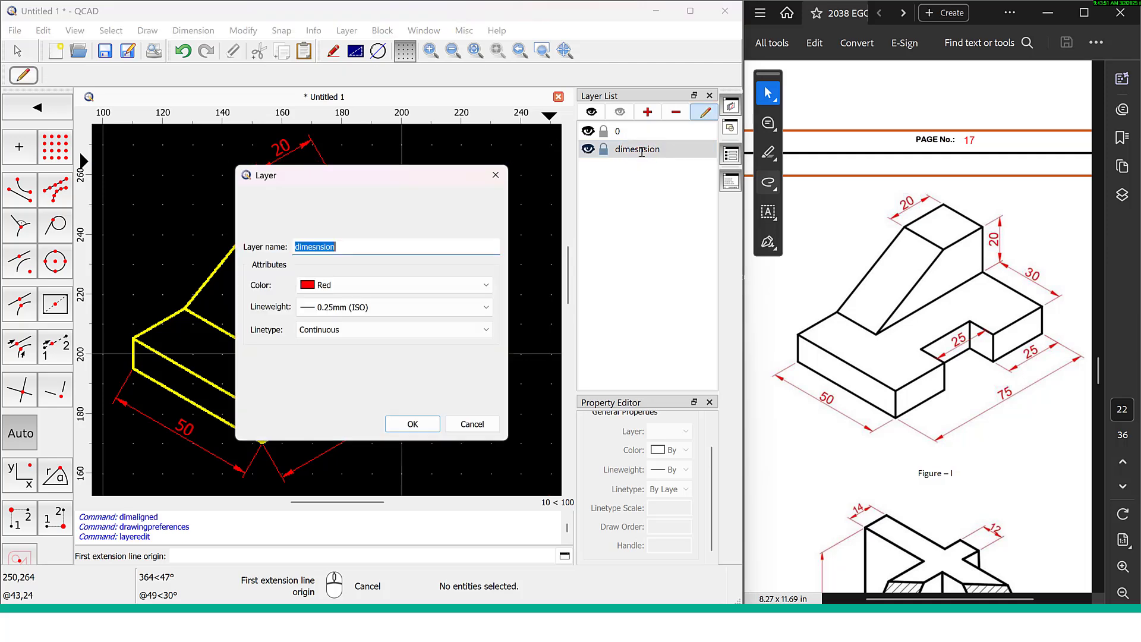
{"action": "left_click", "coordinate": [426, 286]}
{"action": "left_click", "coordinate": [396, 309]}
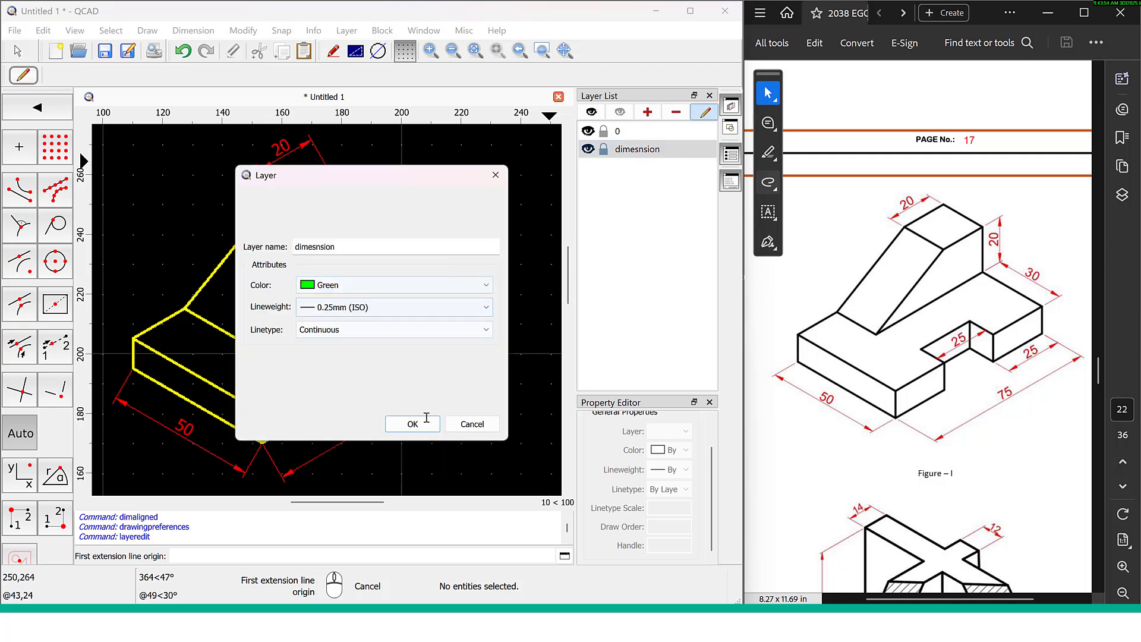
{"action": "left_click", "coordinate": [414, 422]}
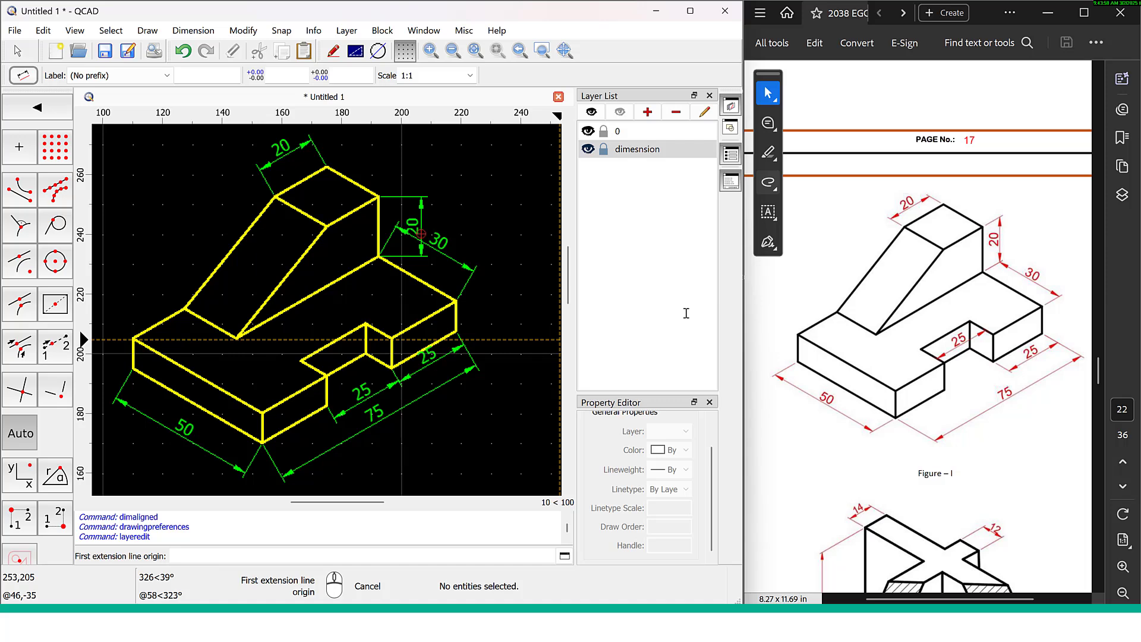
{"action": "scroll", "coordinate": [421, 234], "scroll_direction": "down", "scroll_amount": 3}
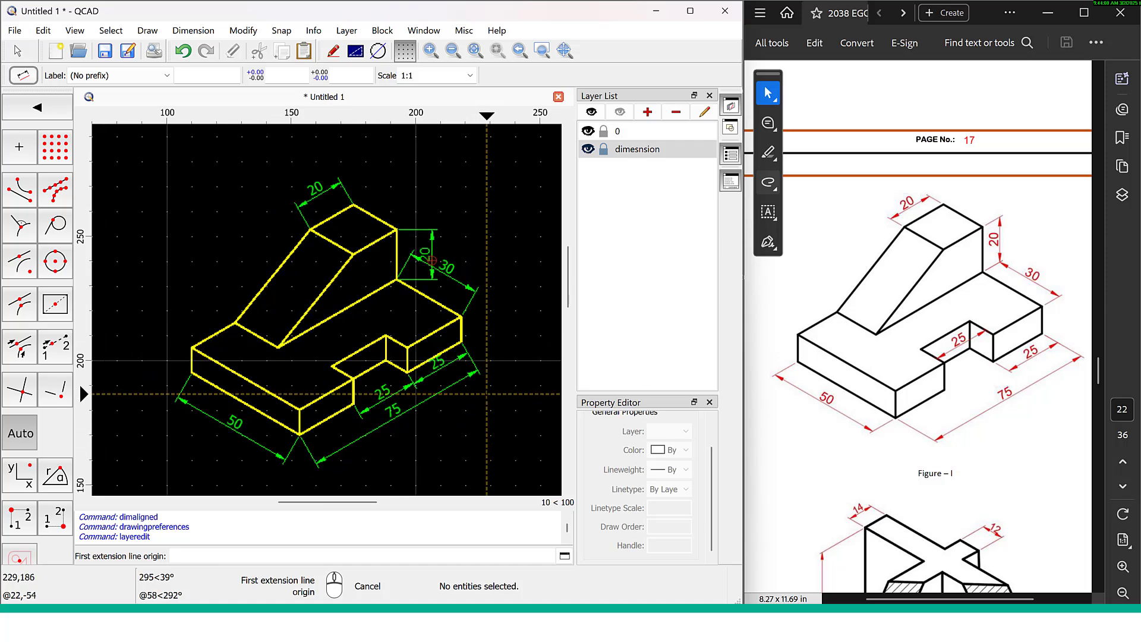
{"action": "middle_click_drag", "start_coordinate": [407, 343], "coordinate": [347, 326]}
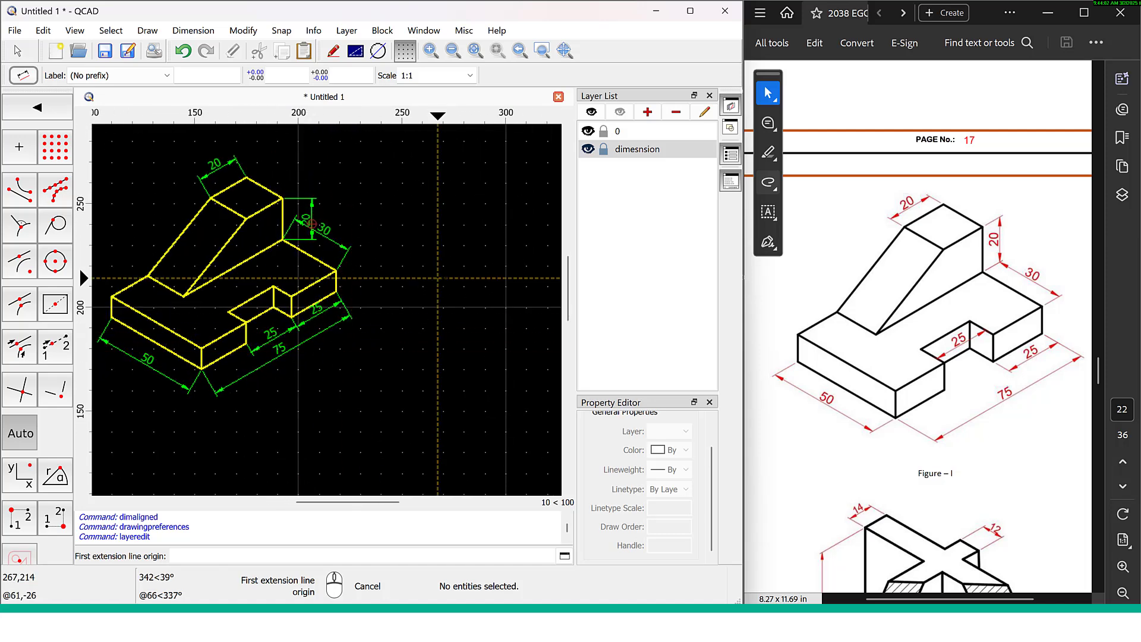
{"action": "scroll", "coordinate": [441, 291], "scroll_direction": "down", "scroll_amount": 1}
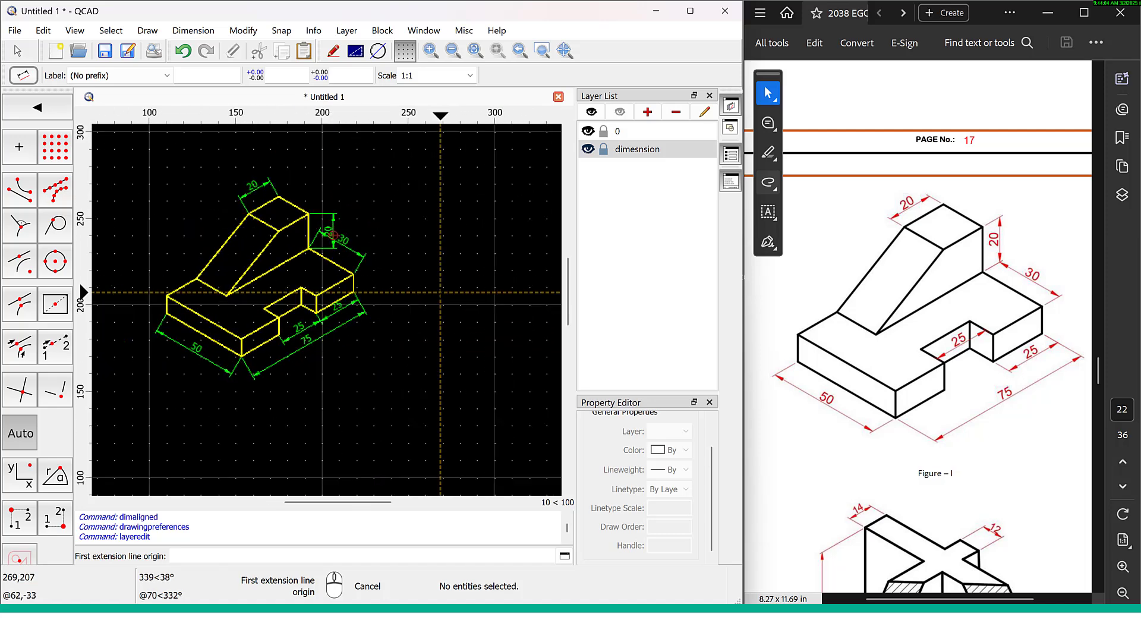
{"action": "key", "text": "l"}
{"action": "key", "text": "i"}
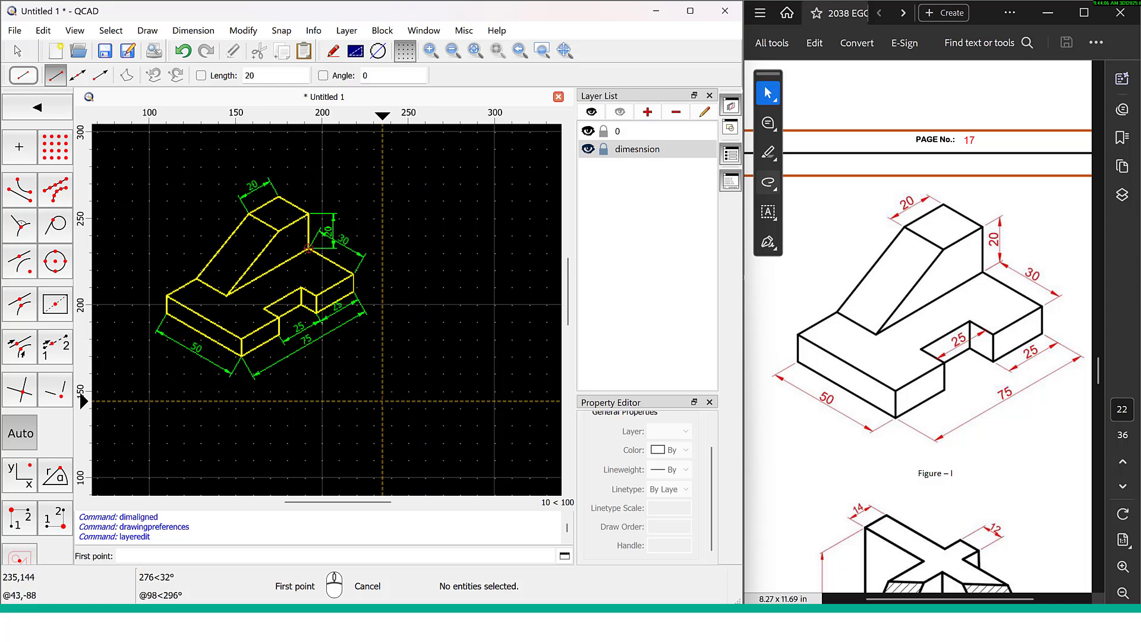
{"action": "left_click", "coordinate": [43, 102]}
{"action": "middle_click_drag", "start_coordinate": [446, 261], "coordinate": [250, 284]}
{"action": "left_click", "coordinate": [37, 108]}
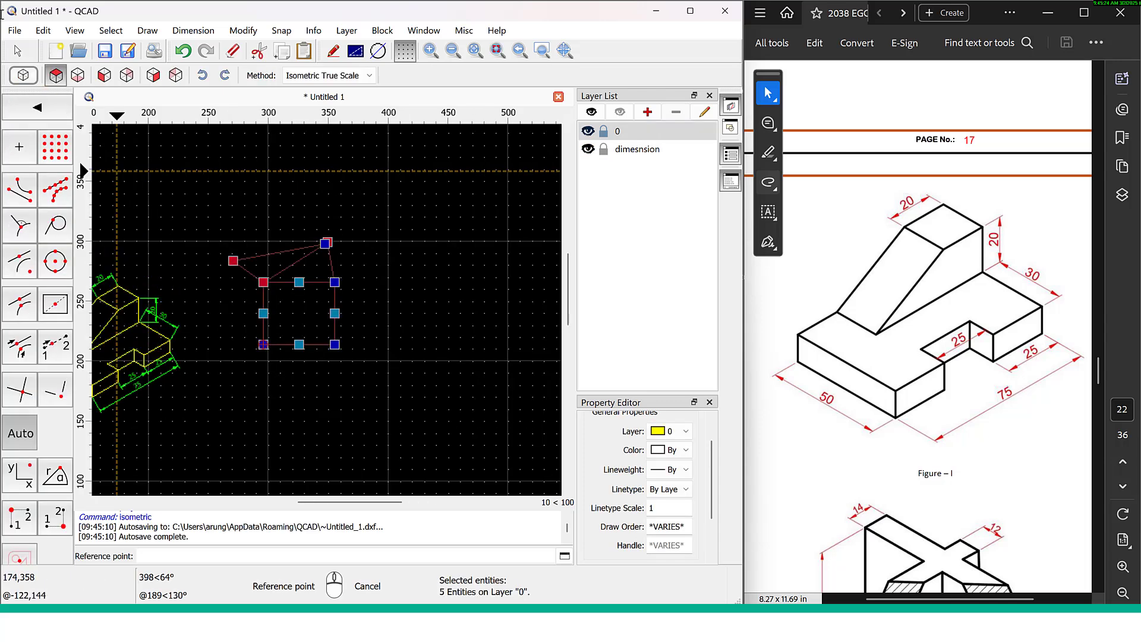
Cancel the isometric projection and delete the trial square and the slanted lines above it, beside the dimensioned block
{"action": "key", "text": "Escape"}
{"action": "left_click_drag", "start_coordinate": [362, 378], "coordinate": [237, 225]}
{"action": "key", "text": "Delete"}
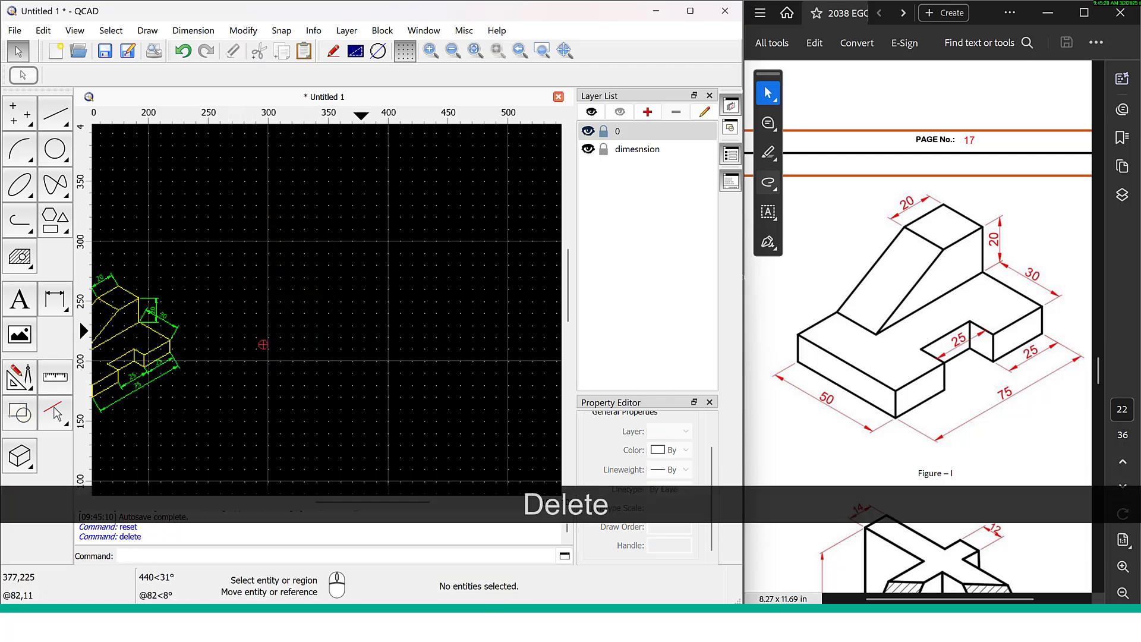
Draw a rectangle about 66 mm wide and 67 mm high in the empty area to the right of the block
{"action": "scroll", "coordinate": [361, 330], "scroll_direction": "up", "scroll_amount": 3}
{"action": "left_click", "coordinate": [55, 219]}
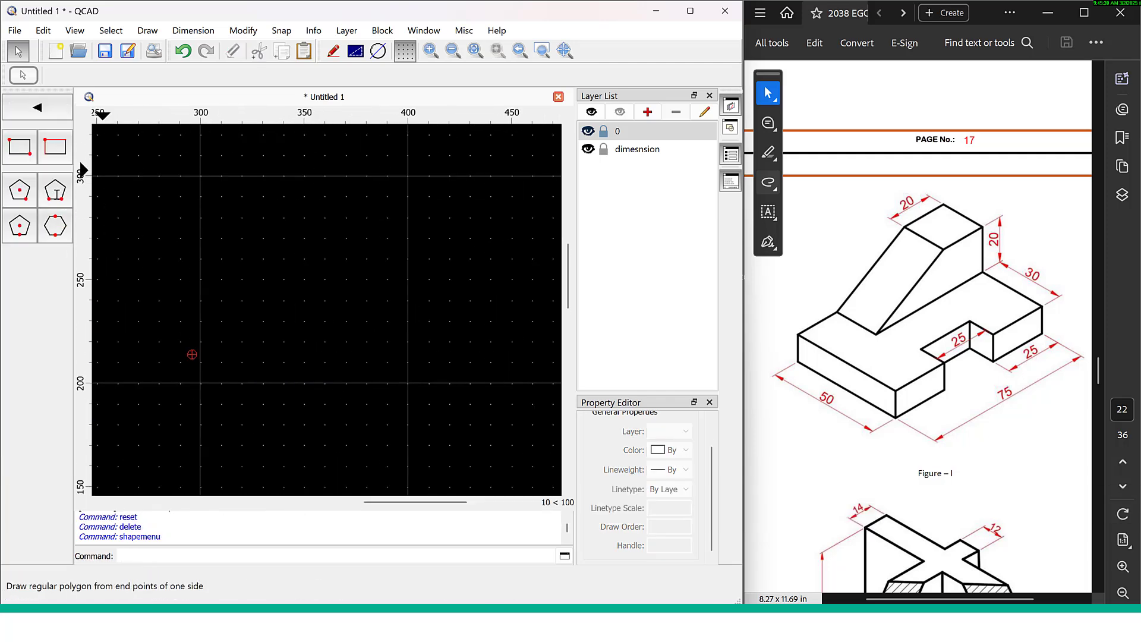
{"action": "left_click", "coordinate": [20, 146]}
{"action": "left_click", "coordinate": [262, 347]}
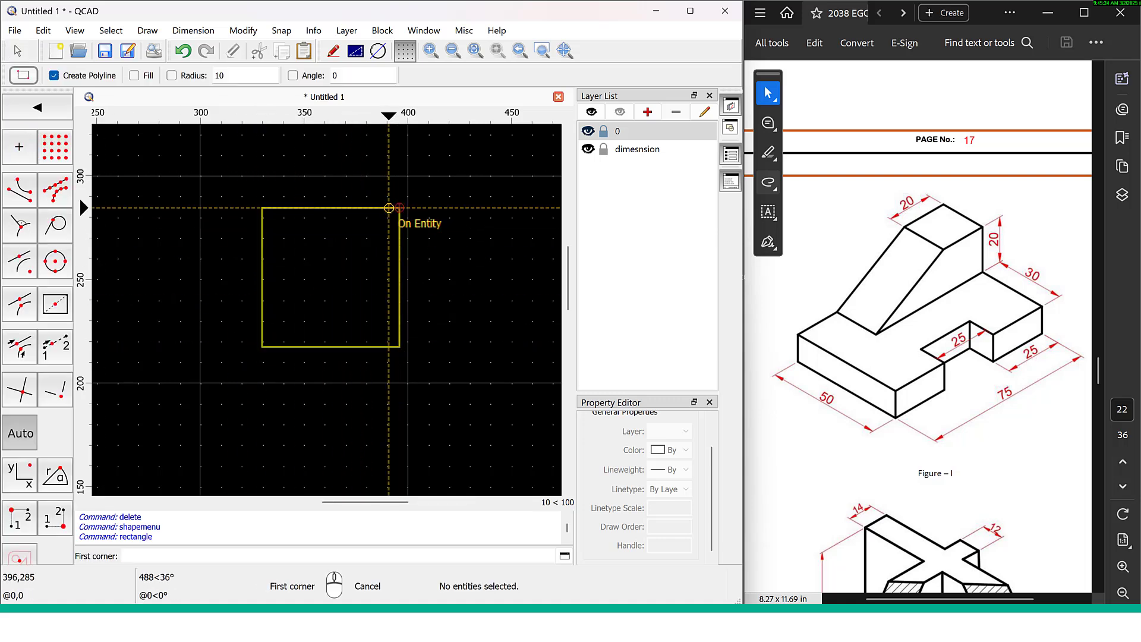
{"action": "left_click", "coordinate": [400, 208]}
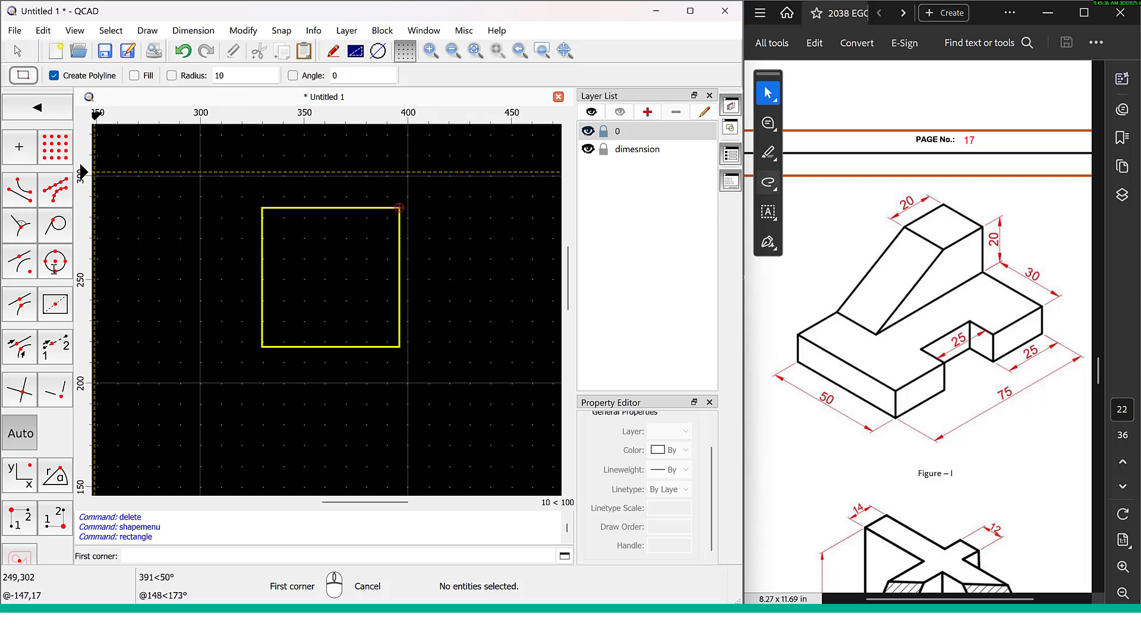
Draw a circle with a radius of about 21 mm inside the rectangle, centered near its middle
{"action": "left_click", "coordinate": [55, 262]}
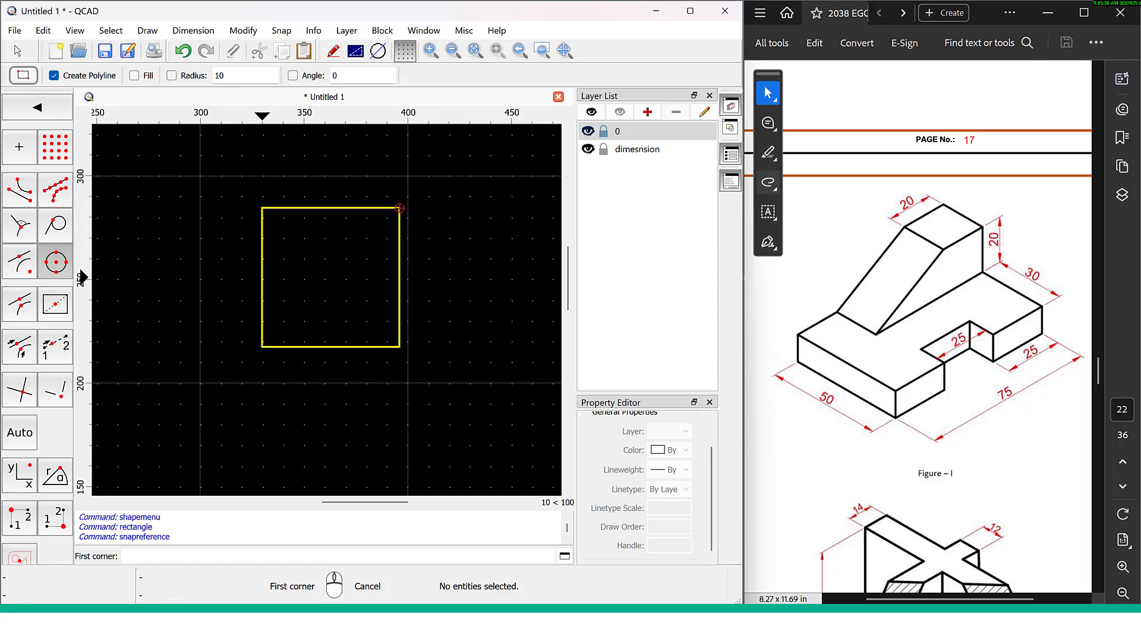
{"action": "left_click", "coordinate": [313, 262]}
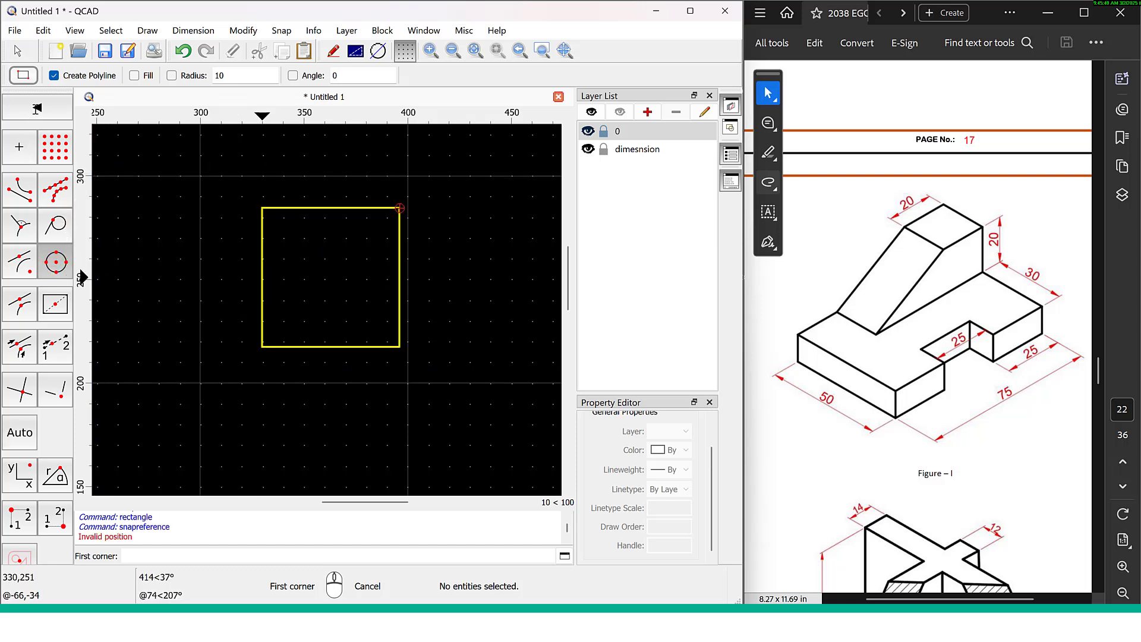
{"action": "left_click", "coordinate": [37, 108]}
{"action": "left_click", "coordinate": [37, 108]}
{"action": "left_click", "coordinate": [51, 146]}
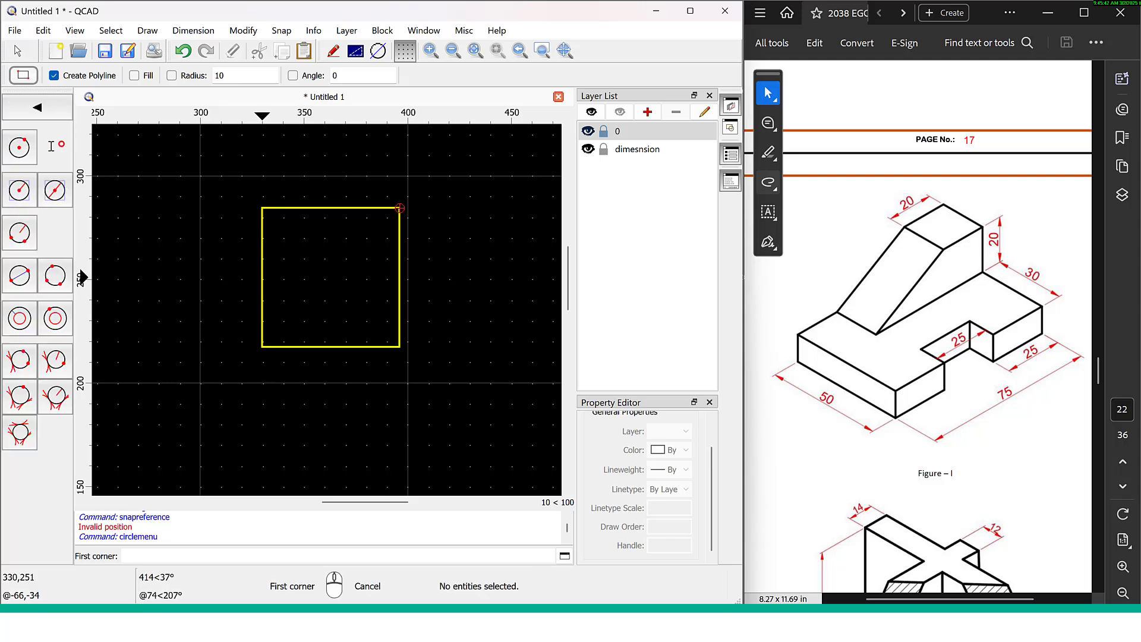
{"action": "left_click", "coordinate": [19, 147]}
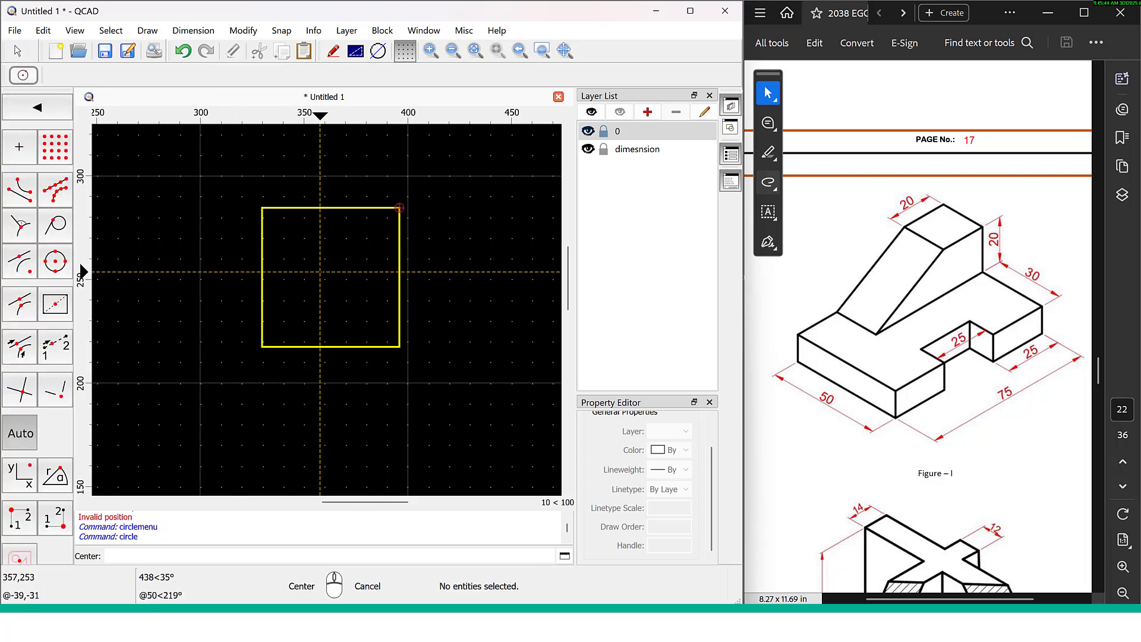
{"action": "left_click", "coordinate": [321, 272]}
{"action": "left_click", "coordinate": [347, 307]}
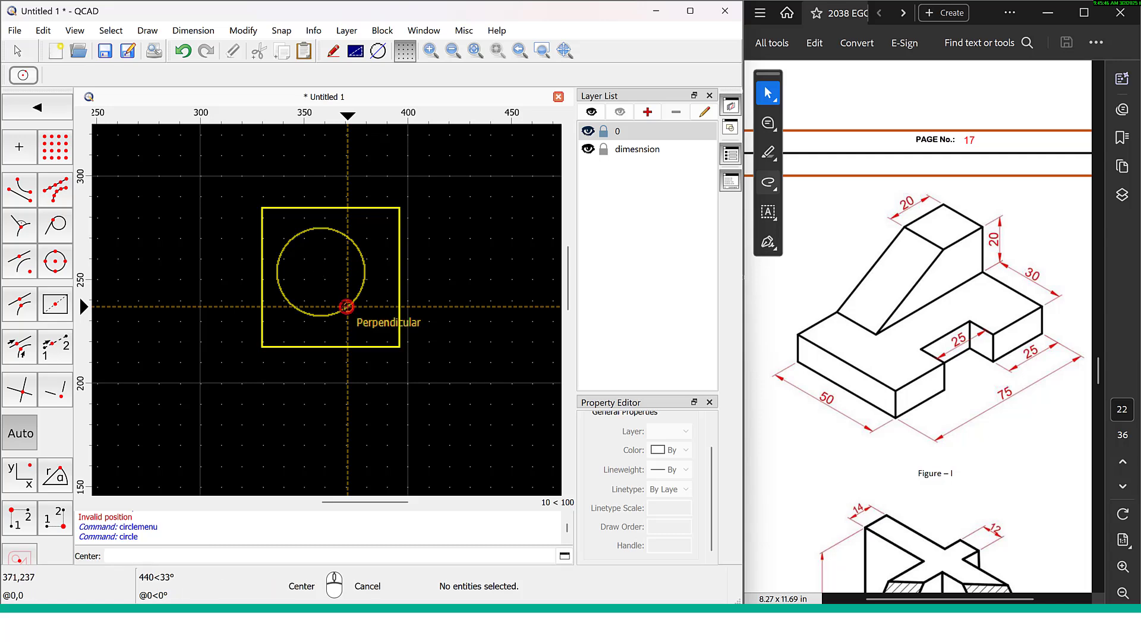
{"action": "scroll", "coordinate": [468, 302], "scroll_direction": "down", "scroll_amount": 3}
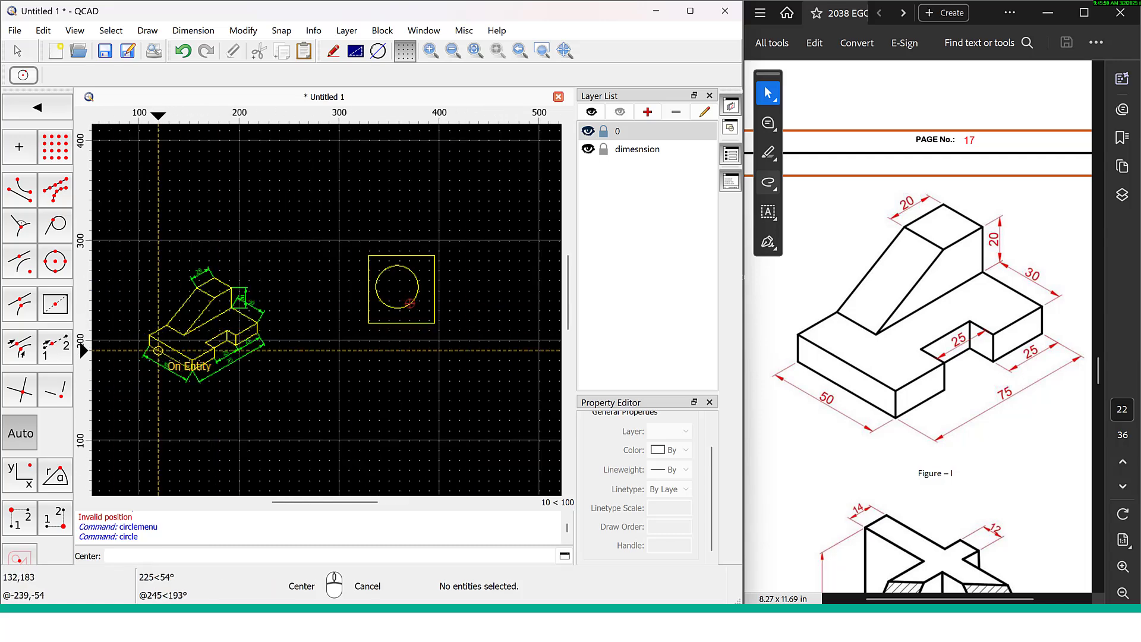
{"action": "left_click", "coordinate": [37, 107]}
{"action": "left_click", "coordinate": [14, 31]}
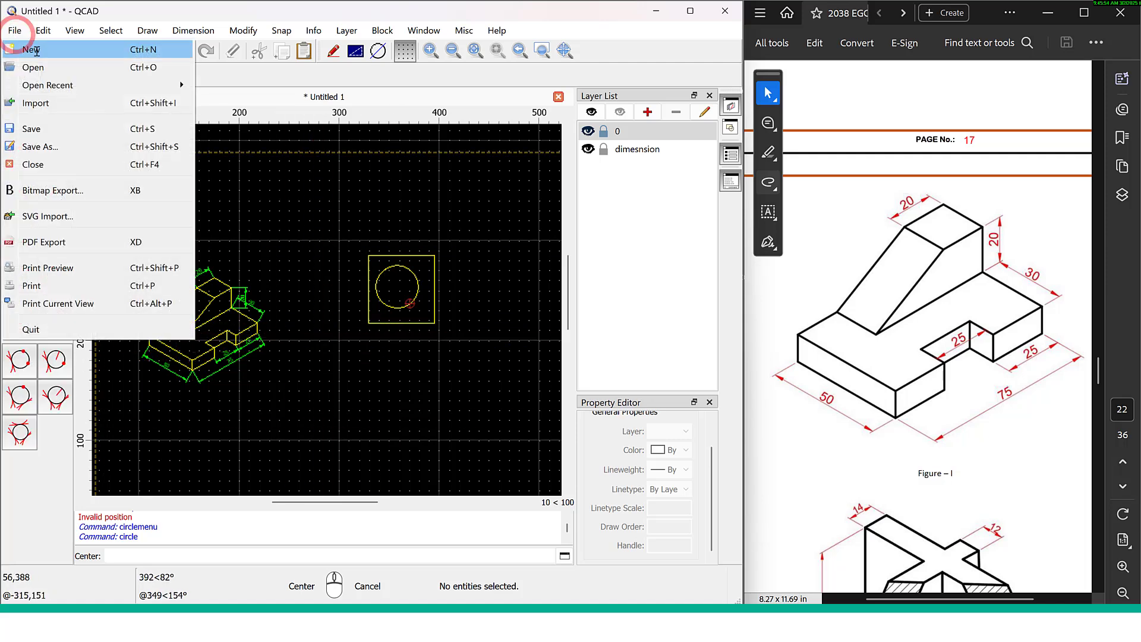
{"action": "left_click", "coordinate": [14, 30]}
Project the rectangle and circle onto the left isometric plane from the rectangle's lower-right corner, placing the copy to the right of the originals
{"action": "key", "text": "Escape"}
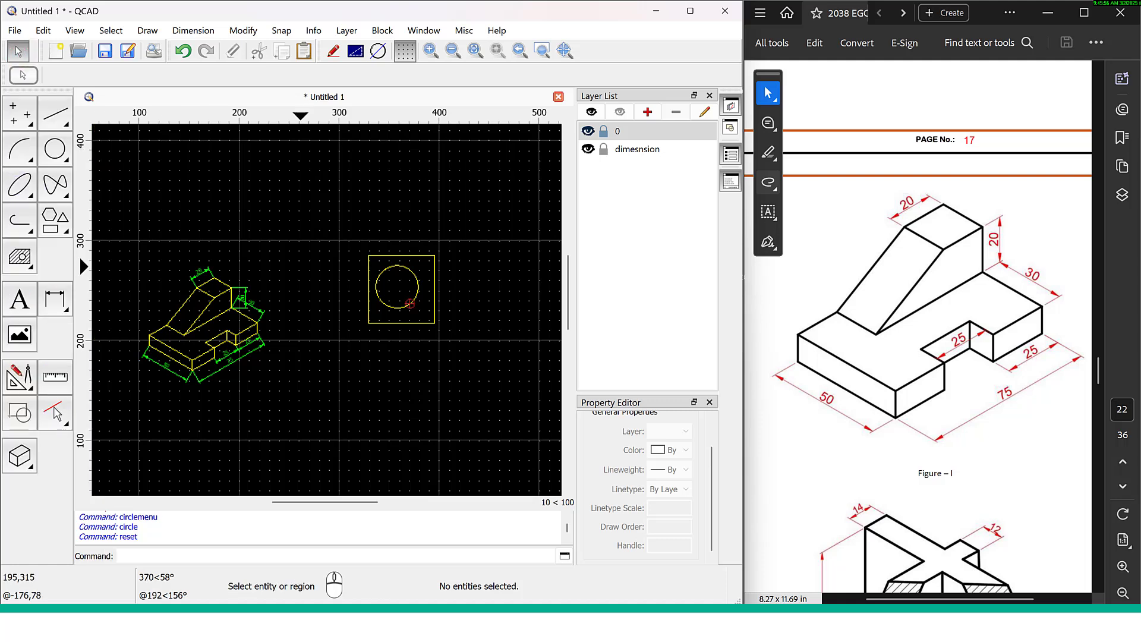
{"action": "left_click_drag", "start_coordinate": [467, 345], "coordinate": [336, 223]}
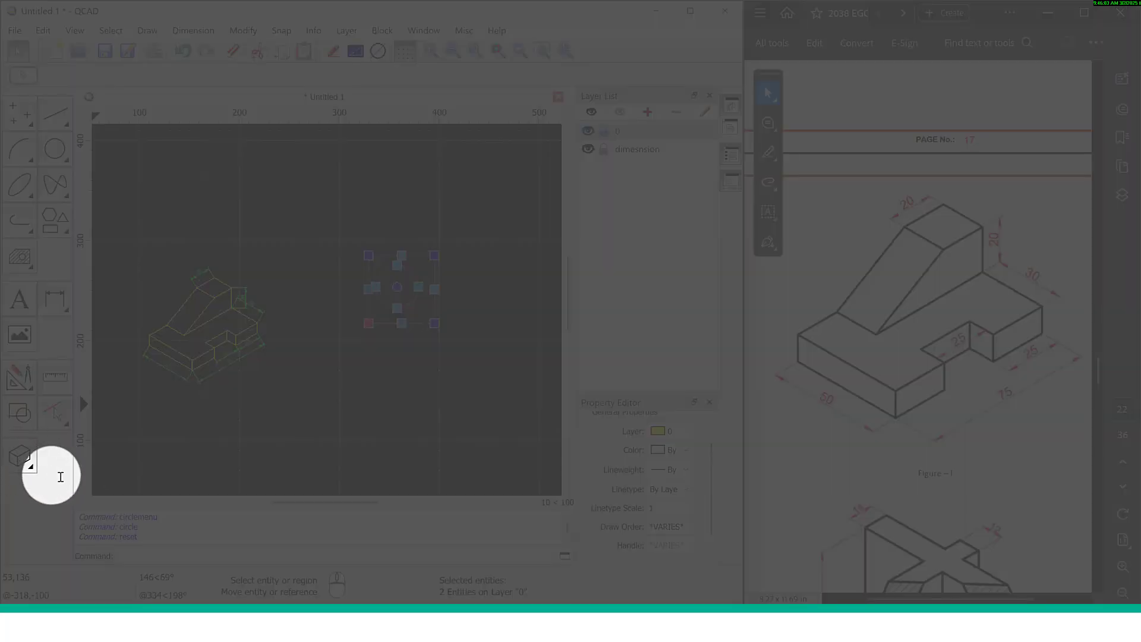
{"action": "left_click", "coordinate": [20, 457]}
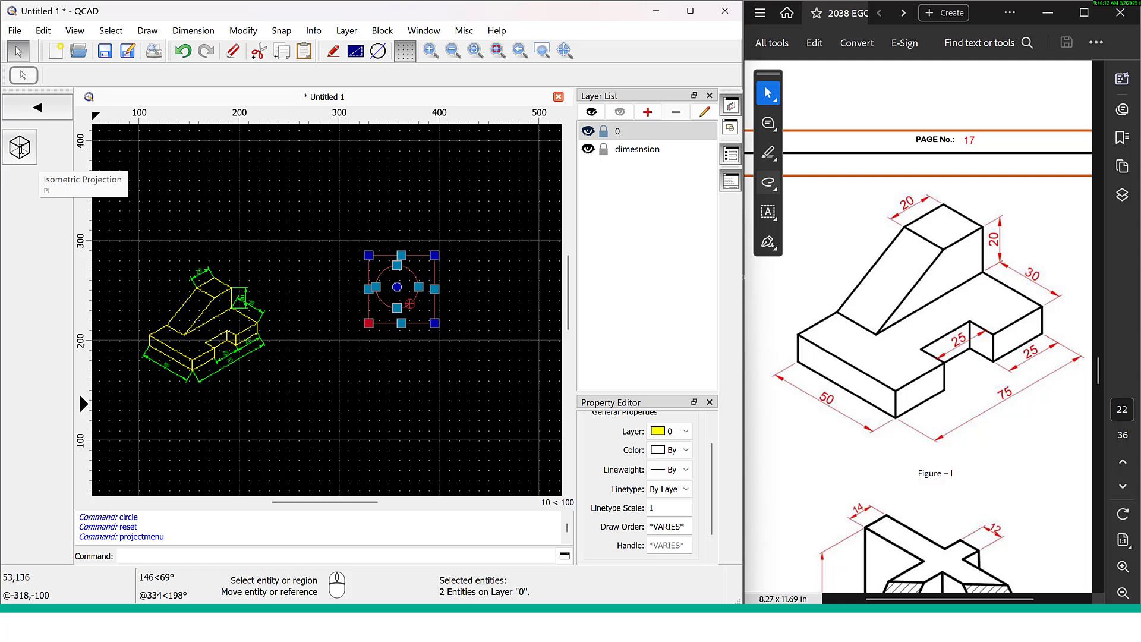
{"action": "left_click", "coordinate": [20, 147]}
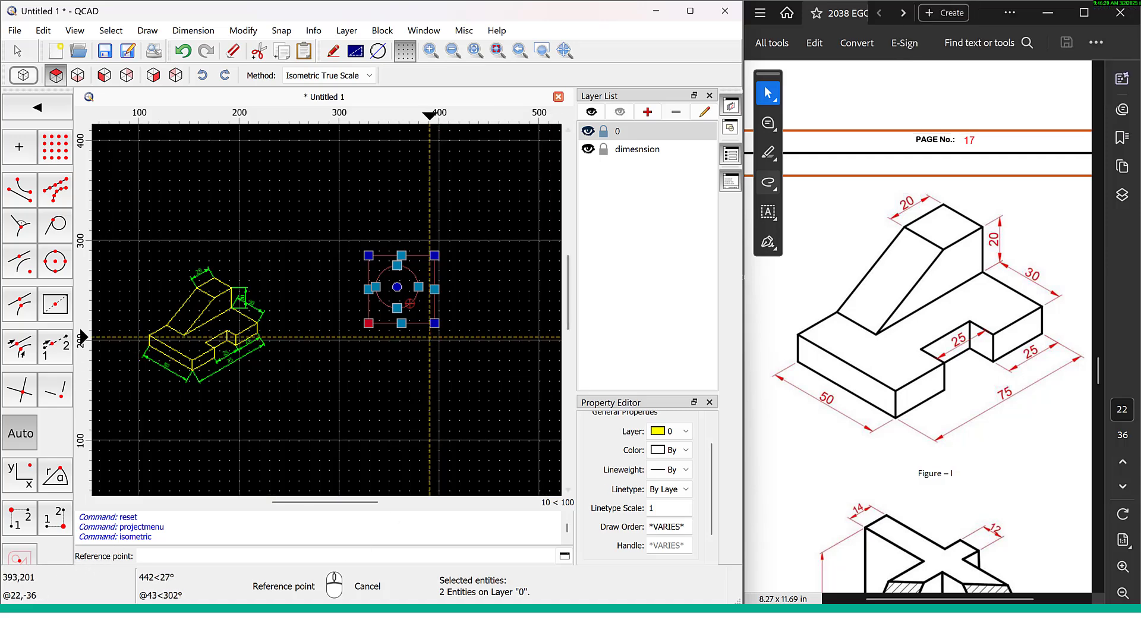
{"action": "scroll", "coordinate": [452, 324], "scroll_direction": "up", "scroll_amount": 3}
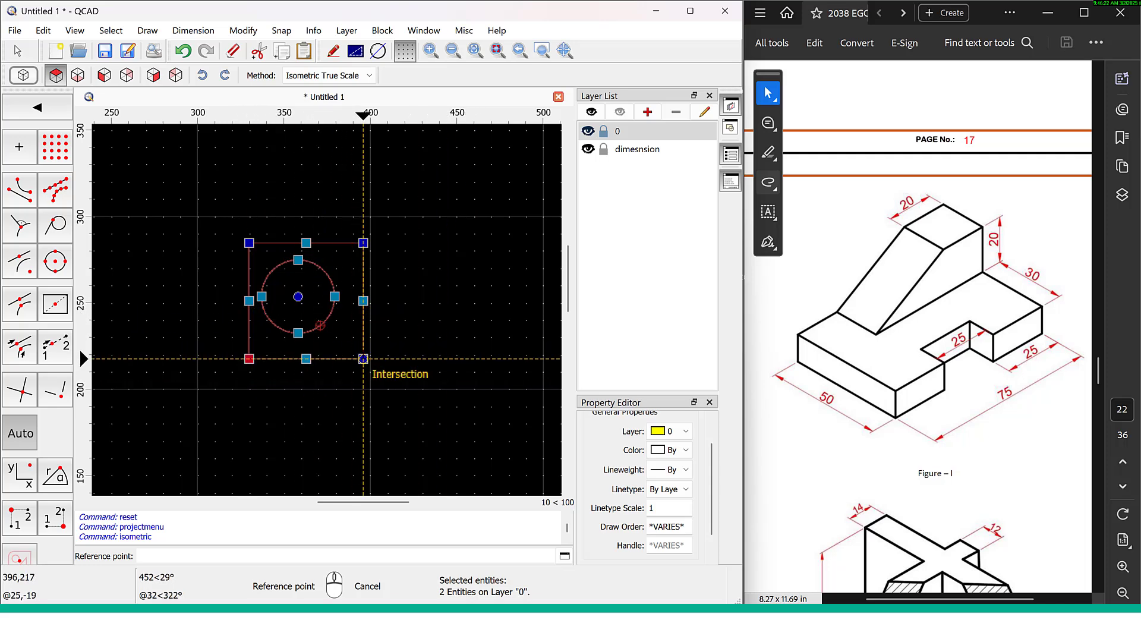
{"action": "left_click", "coordinate": [363, 358]}
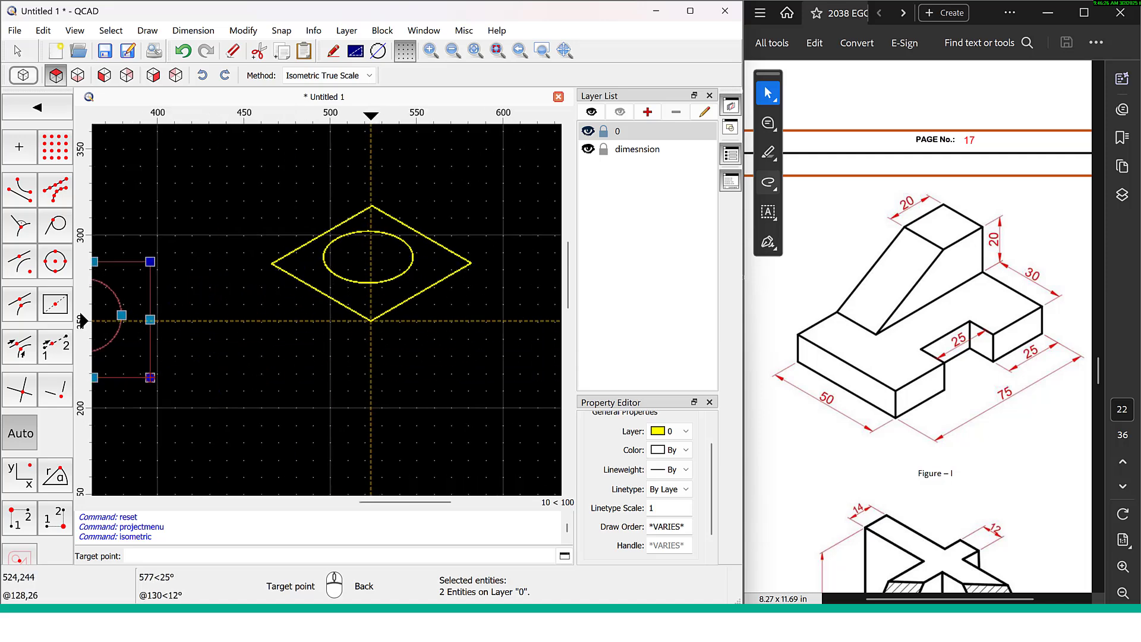
{"action": "middle_click_drag", "start_coordinate": [295, 343], "coordinate": [474, 320]}
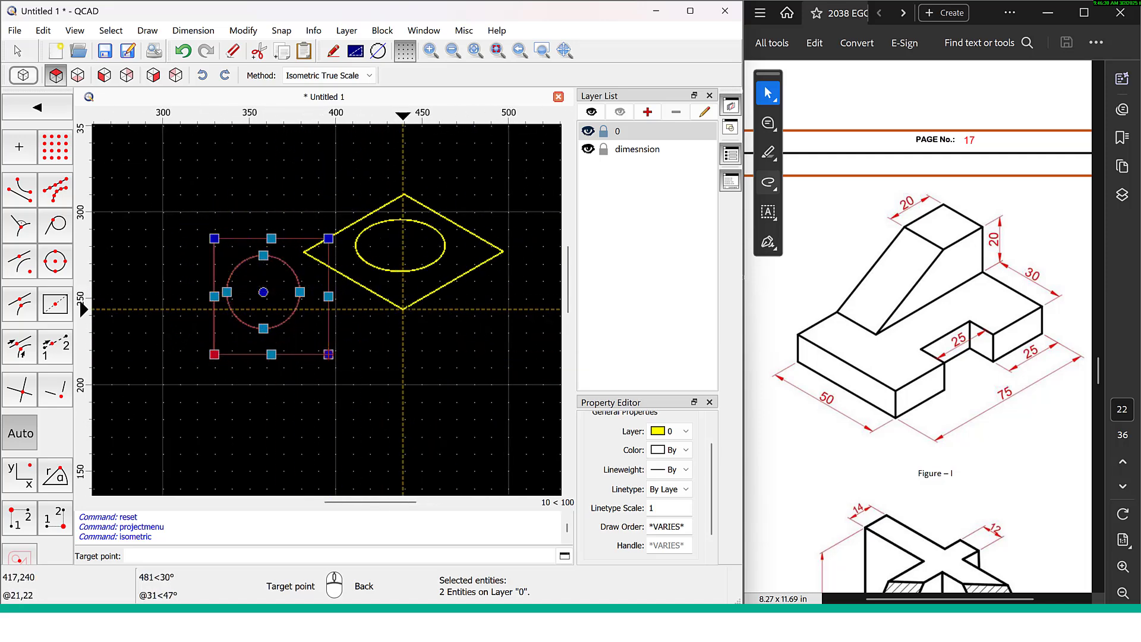
{"action": "middle_click_drag", "start_coordinate": [441, 302], "coordinate": [281, 377]}
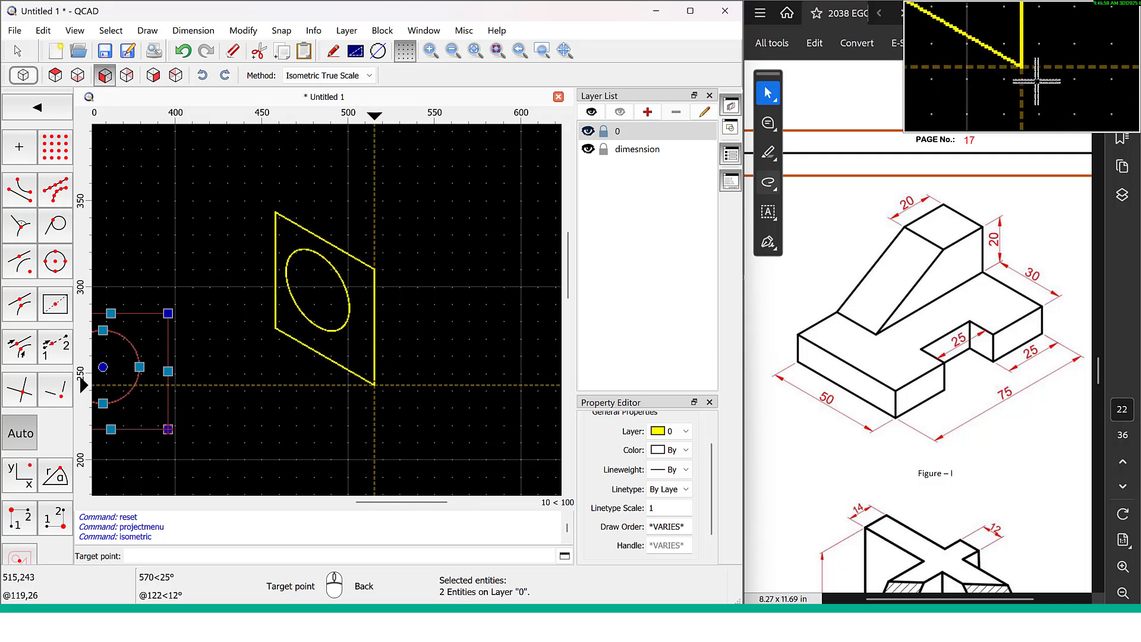
{"action": "left_click", "coordinate": [374, 385]}
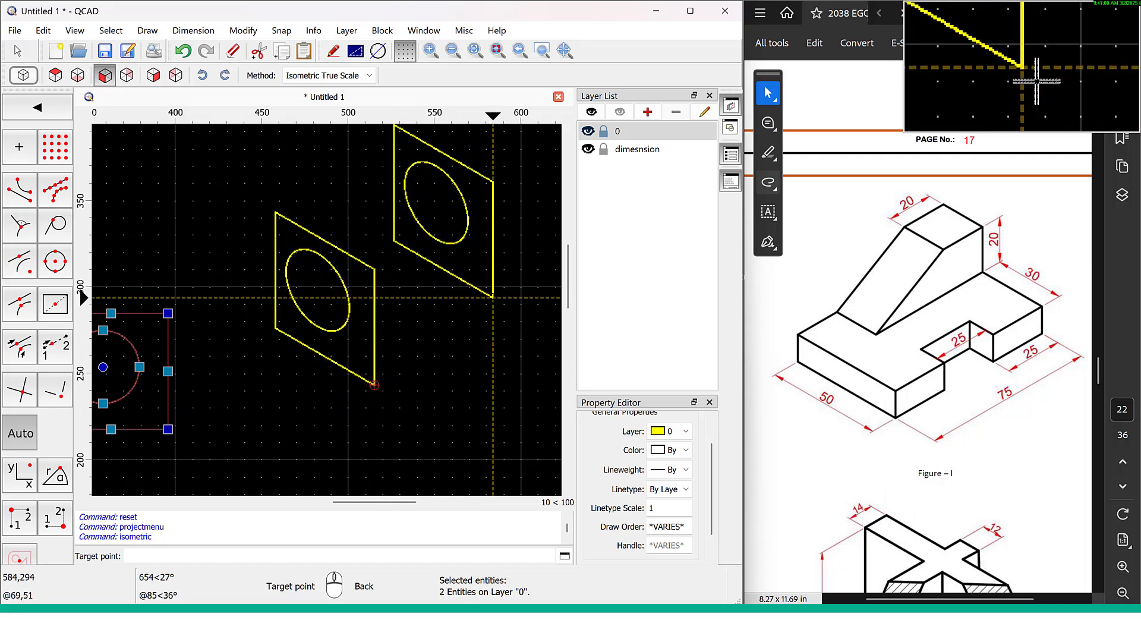
Project the rectangle and circle onto the top face and, with the back variant of the right plane, onto the right face to complete the cube
{"action": "scroll", "coordinate": [493, 297], "scroll_direction": "down", "scroll_amount": 2}
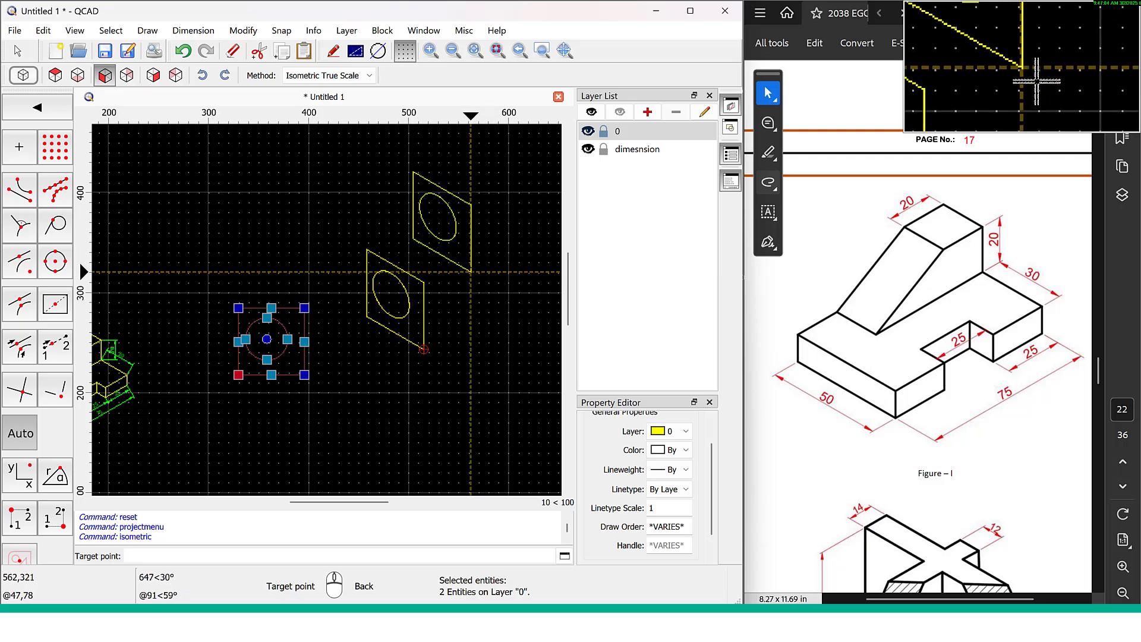
{"action": "scroll", "coordinate": [424, 282], "scroll_direction": "up", "scroll_amount": 2}
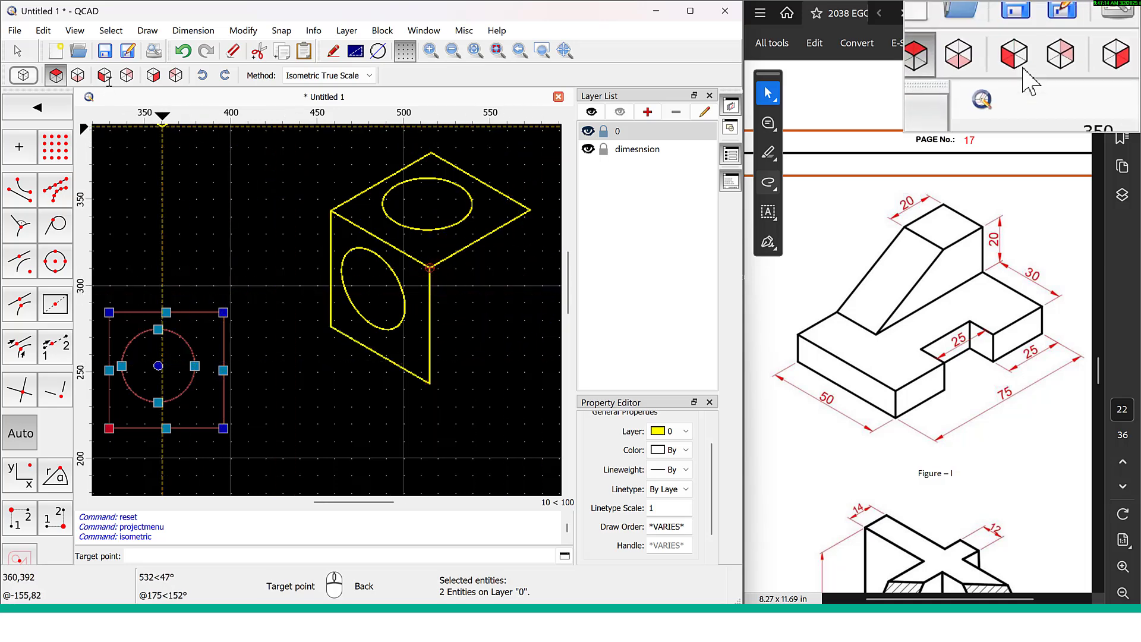
{"action": "left_click", "coordinate": [154, 78]}
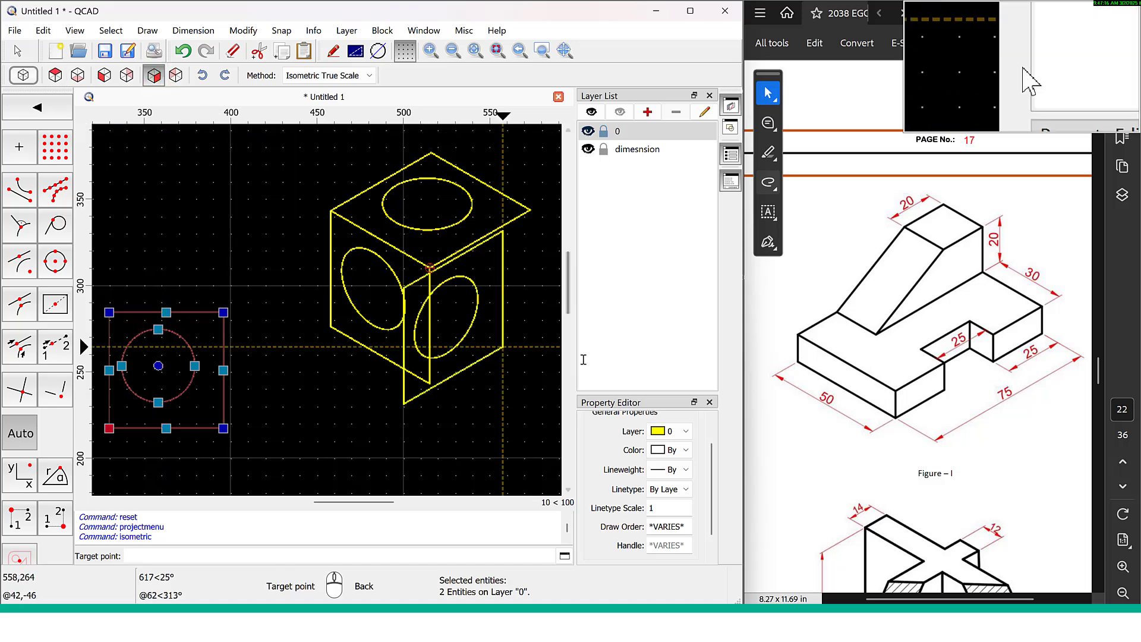
{"action": "left_click", "coordinate": [176, 75]}
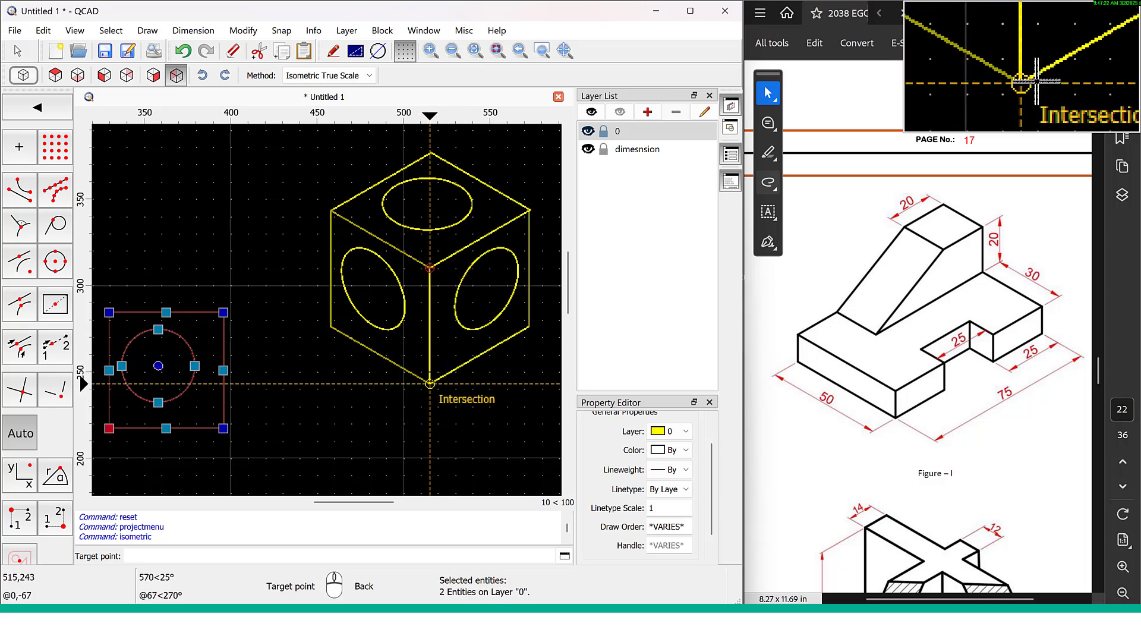
{"action": "left_click", "coordinate": [430, 384]}
{"action": "scroll", "coordinate": [430, 384], "scroll_direction": "down", "scroll_amount": 1}
{"action": "middle_click_drag", "start_coordinate": [448, 395], "coordinate": [357, 369]}
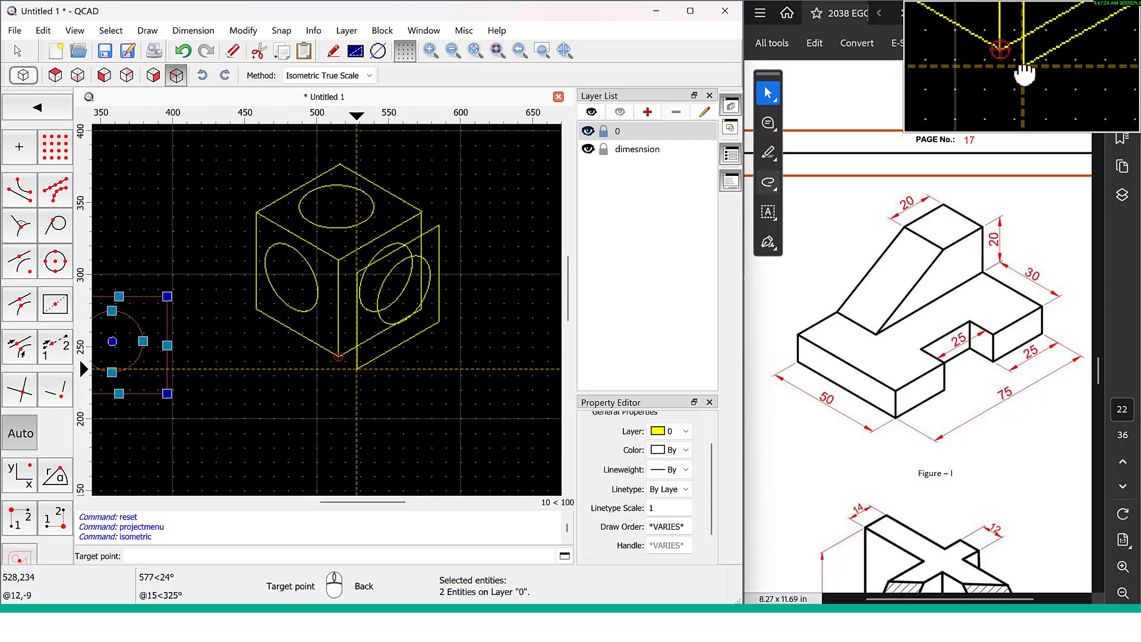
{"action": "right_click", "coordinate": [417, 395]}
{"action": "scroll", "coordinate": [418, 393], "scroll_direction": "down", "scroll_amount": 4}
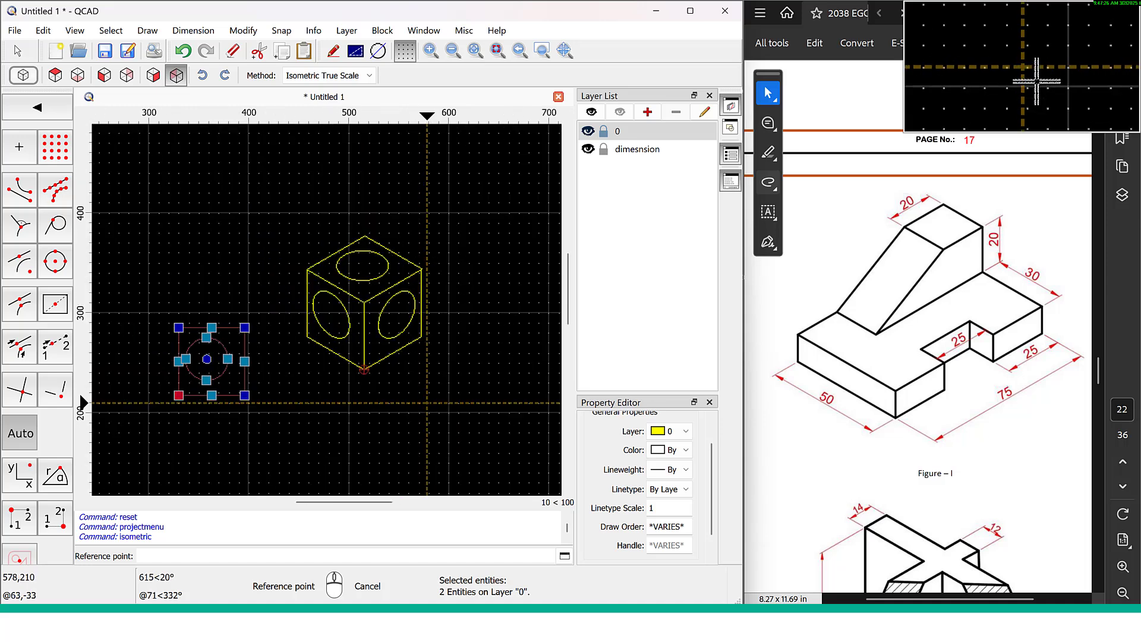
{"action": "scroll", "coordinate": [418, 393], "scroll_direction": "up", "scroll_amount": 2}
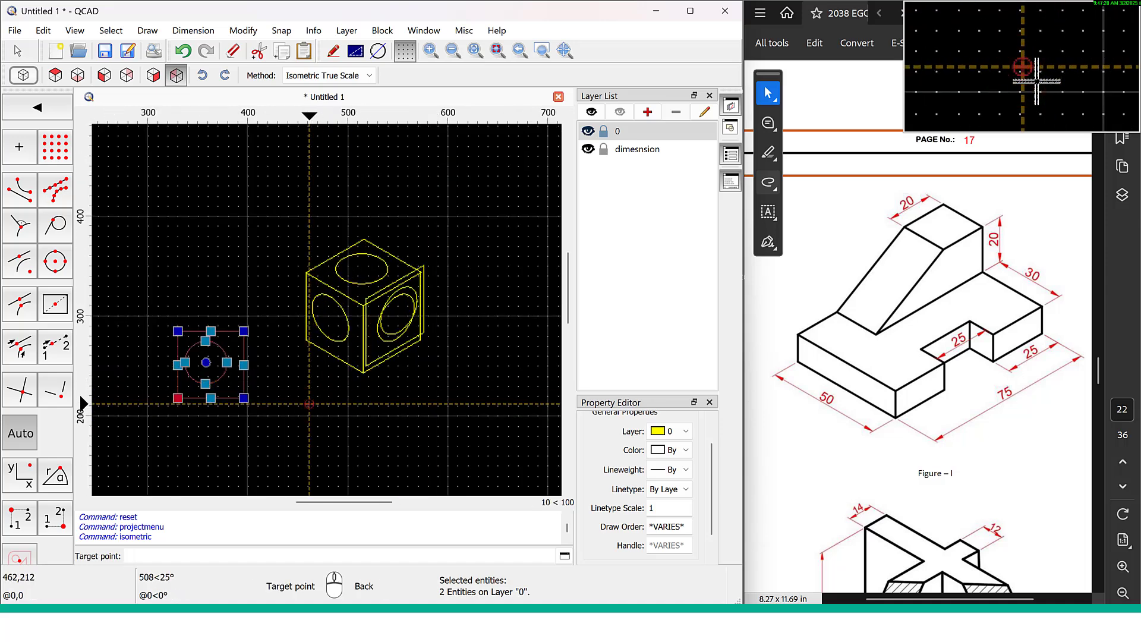
{"action": "key", "text": "Escape"}
{"action": "key", "text": "Escape"}
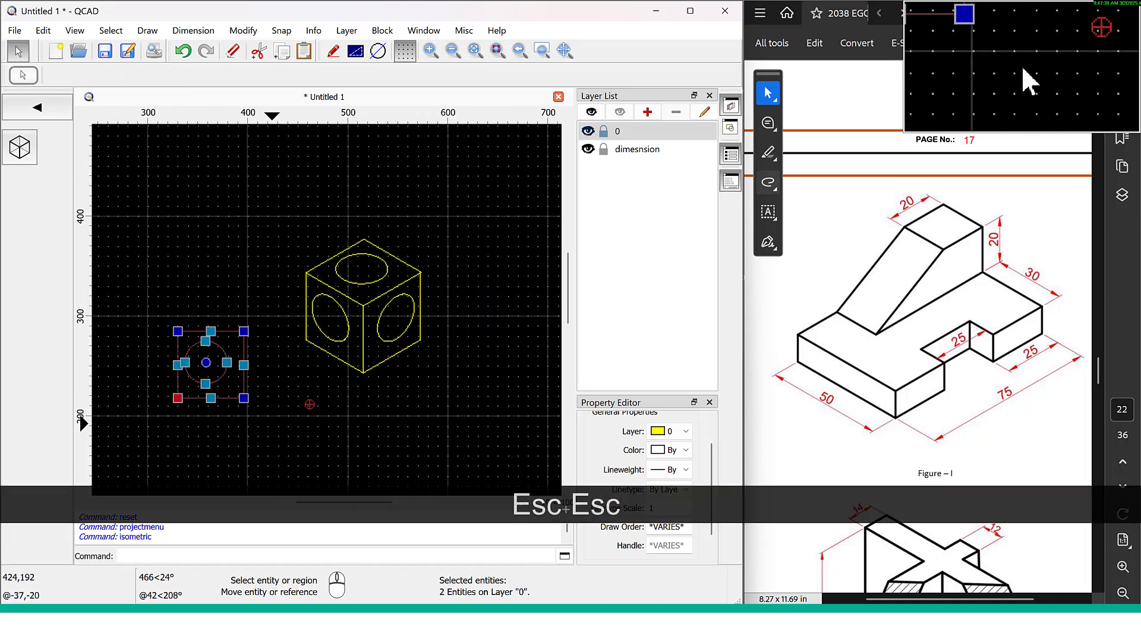
{"action": "key", "text": "Escape"}
{"action": "key", "text": "Escape"}
{"action": "key", "text": "Escape"}
{"action": "key", "text": "Escape"}
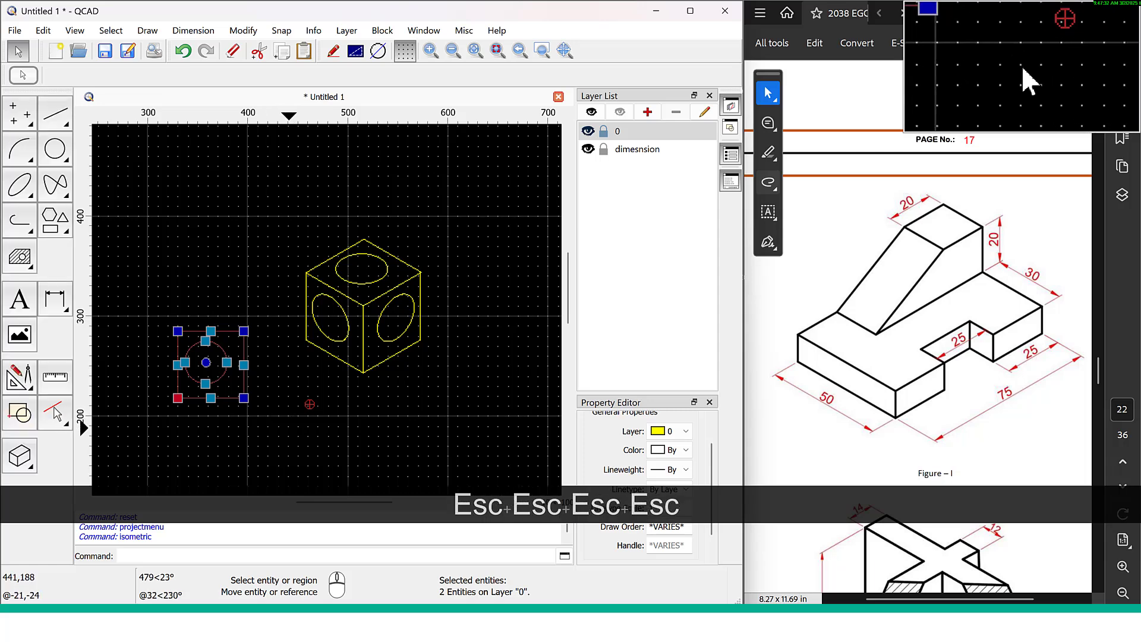
Compare the flat rectangle and circle with their isometric projections on the cube's faces
{"action": "scroll", "coordinate": [249, 396], "scroll_direction": "up", "scroll_amount": 3}
{"action": "middle_click_drag", "start_coordinate": [250, 389], "coordinate": [451, 377]}
{"action": "scroll", "coordinate": [451, 377], "scroll_direction": "up", "scroll_amount": 2}
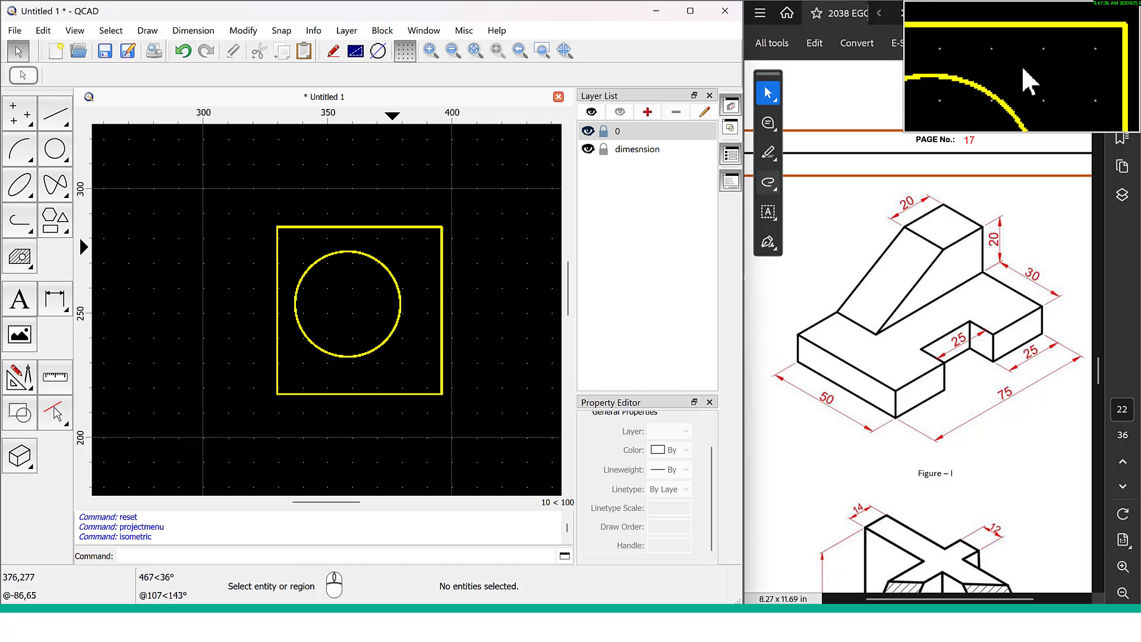
{"action": "scroll", "coordinate": [373, 262], "scroll_direction": "down", "scroll_amount": 3}
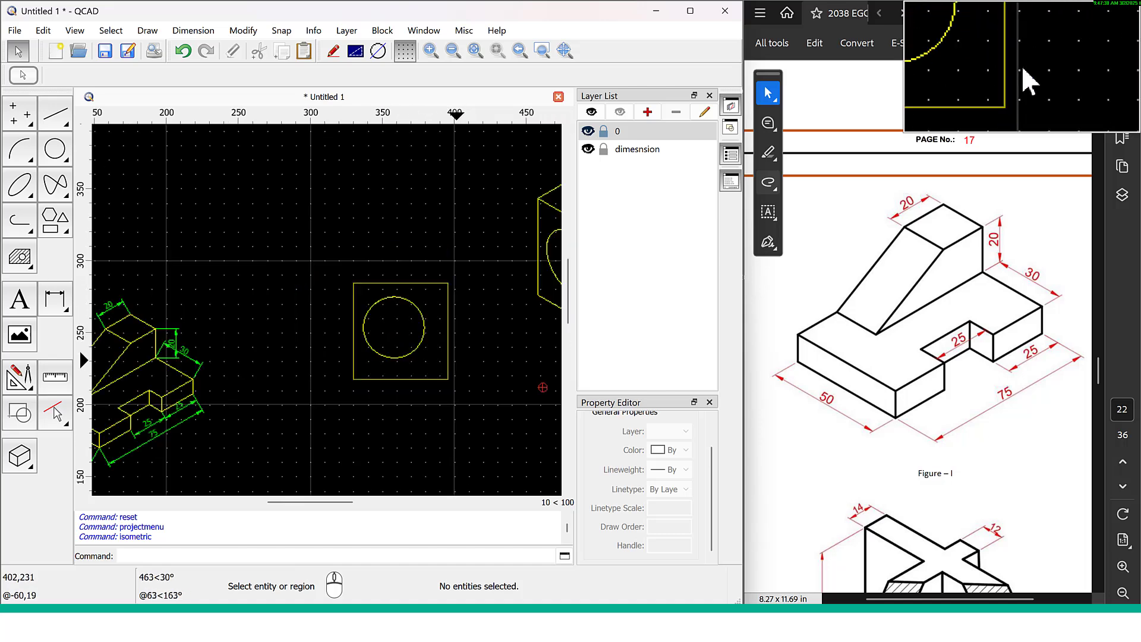
{"action": "middle_click_drag", "start_coordinate": [456, 431], "coordinate": [270, 360]}
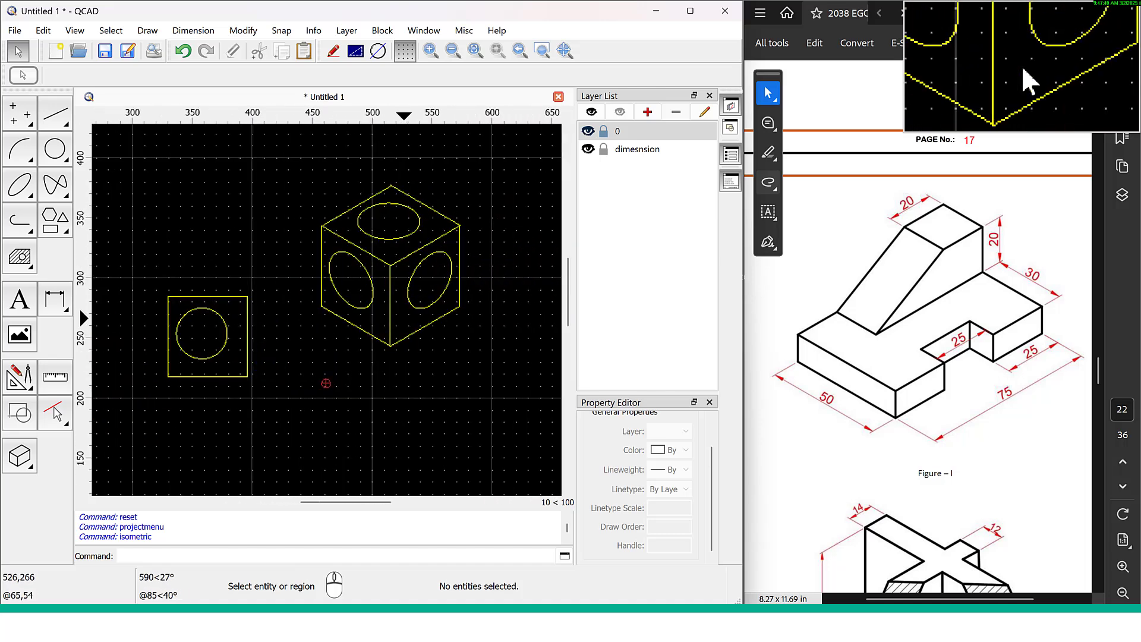
{"action": "scroll", "coordinate": [326, 384], "scroll_direction": "up", "scroll_amount": 4}
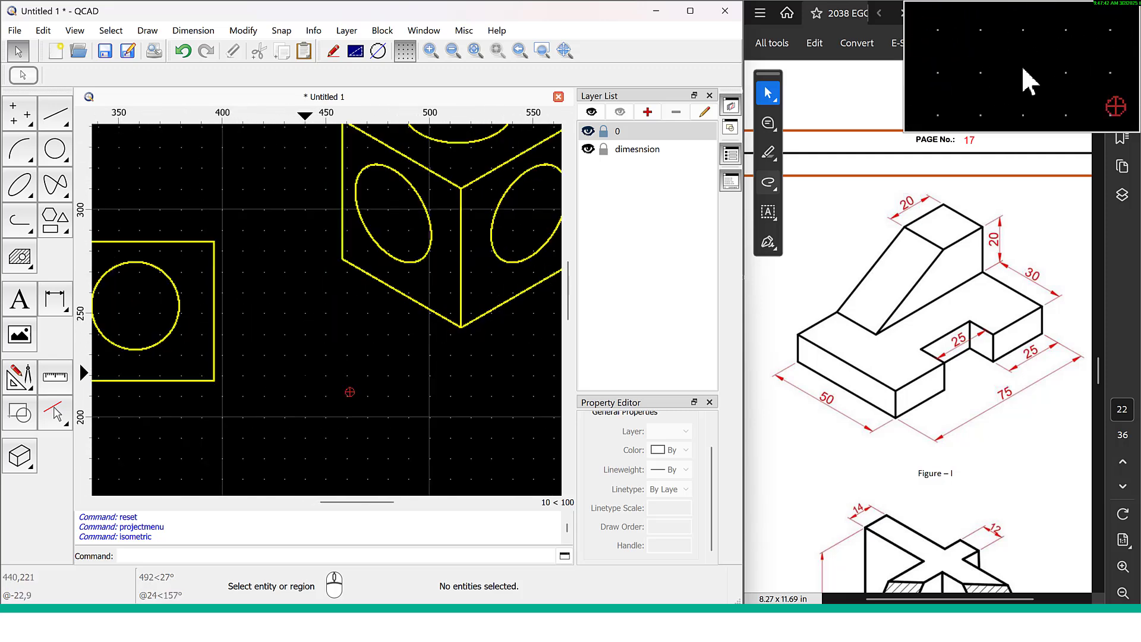
{"action": "middle_click_drag", "start_coordinate": [369, 400], "coordinate": [507, 342]}
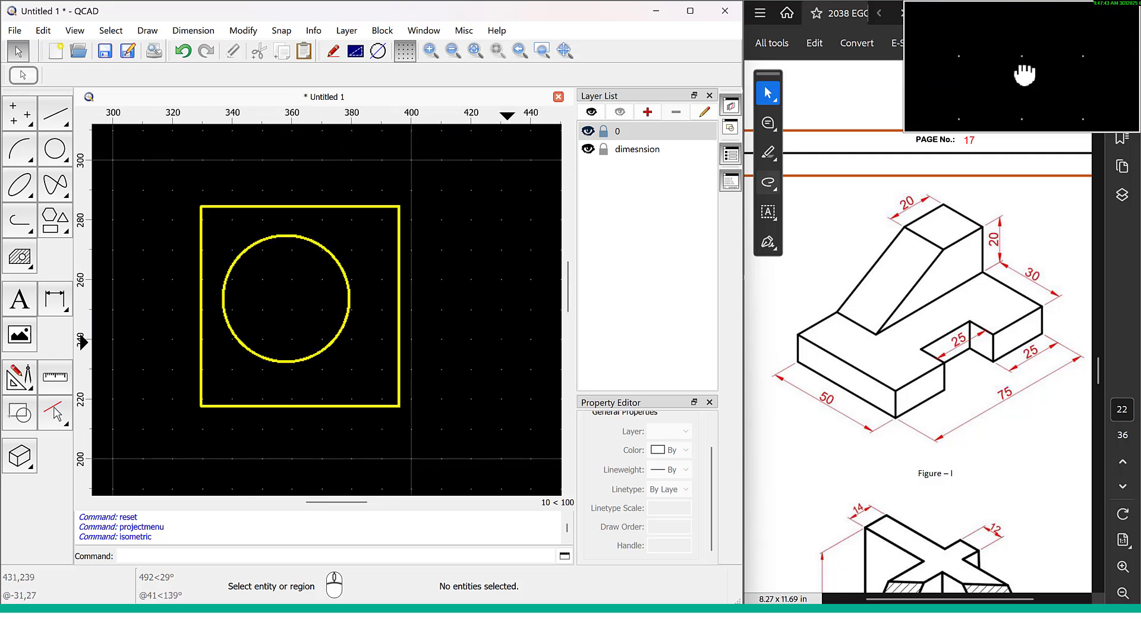
Add a horizontal dimension for the rectangle's width below its bottom edge on the "dimesnsion" layer
{"action": "left_click", "coordinate": [645, 149]}
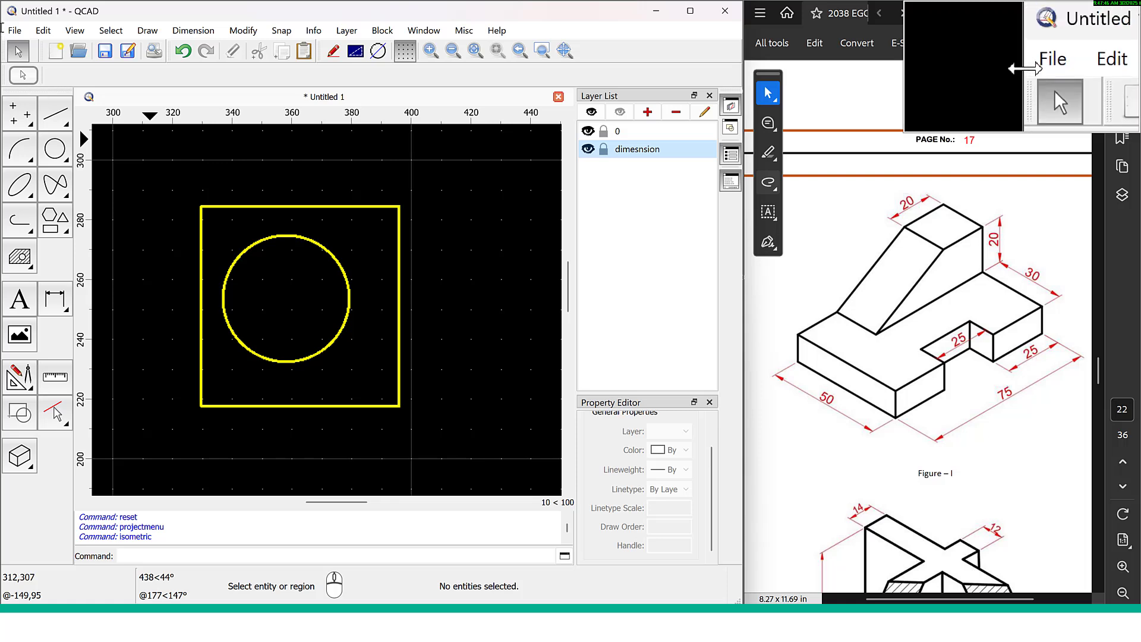
{"action": "left_click", "coordinate": [187, 32]}
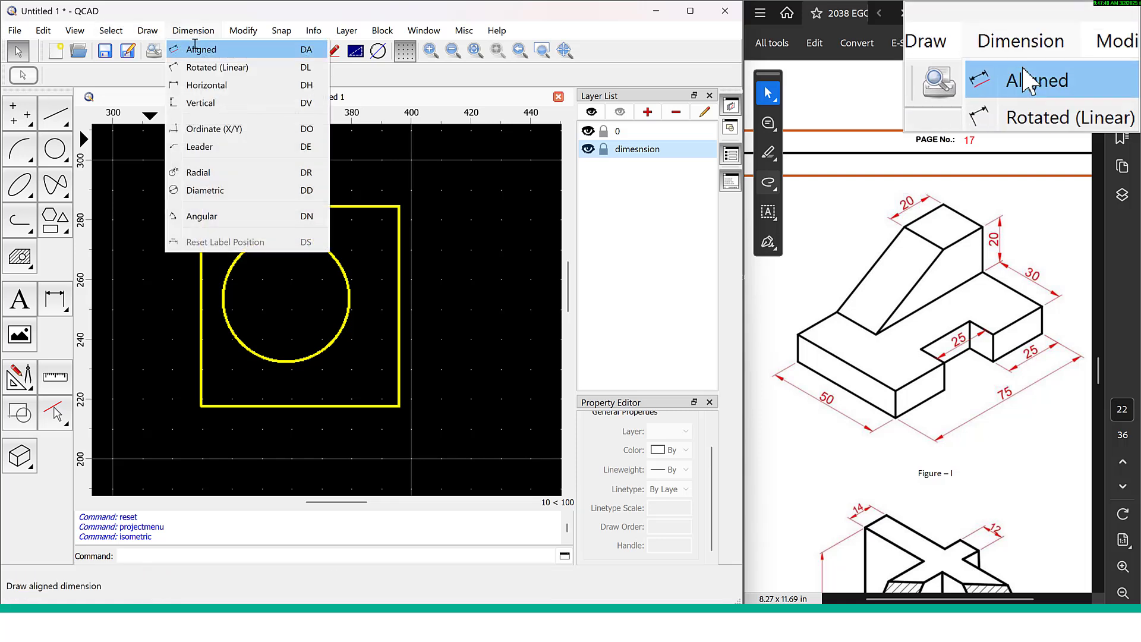
{"action": "left_click", "coordinate": [196, 46]}
{"action": "left_click", "coordinate": [188, 30]}
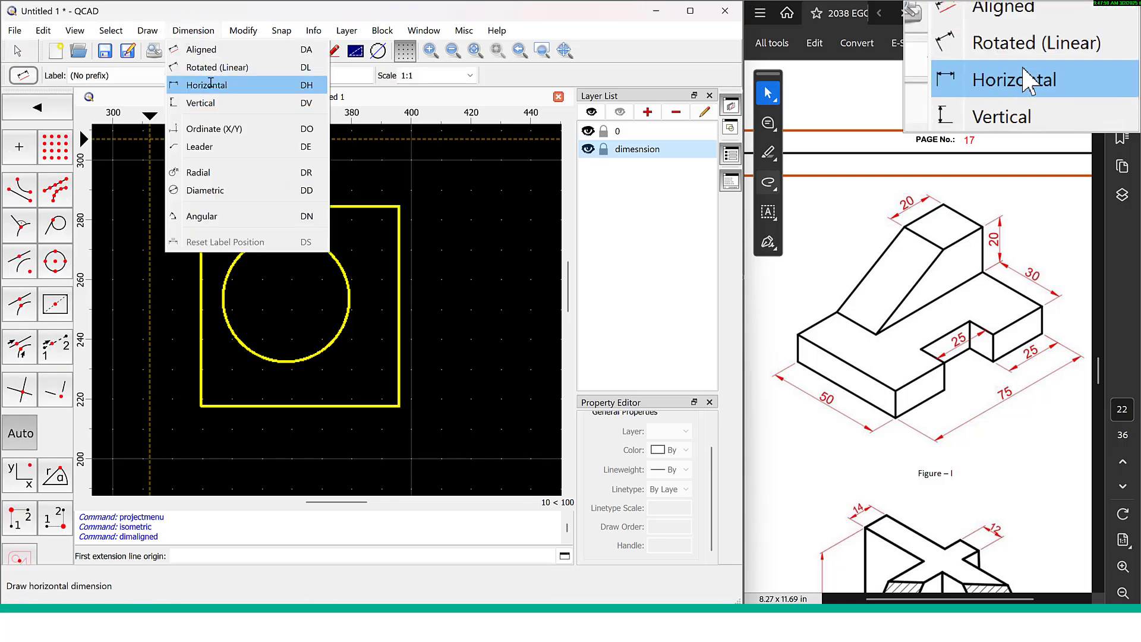
{"action": "left_click", "coordinate": [205, 84]}
{"action": "left_click", "coordinate": [201, 406]}
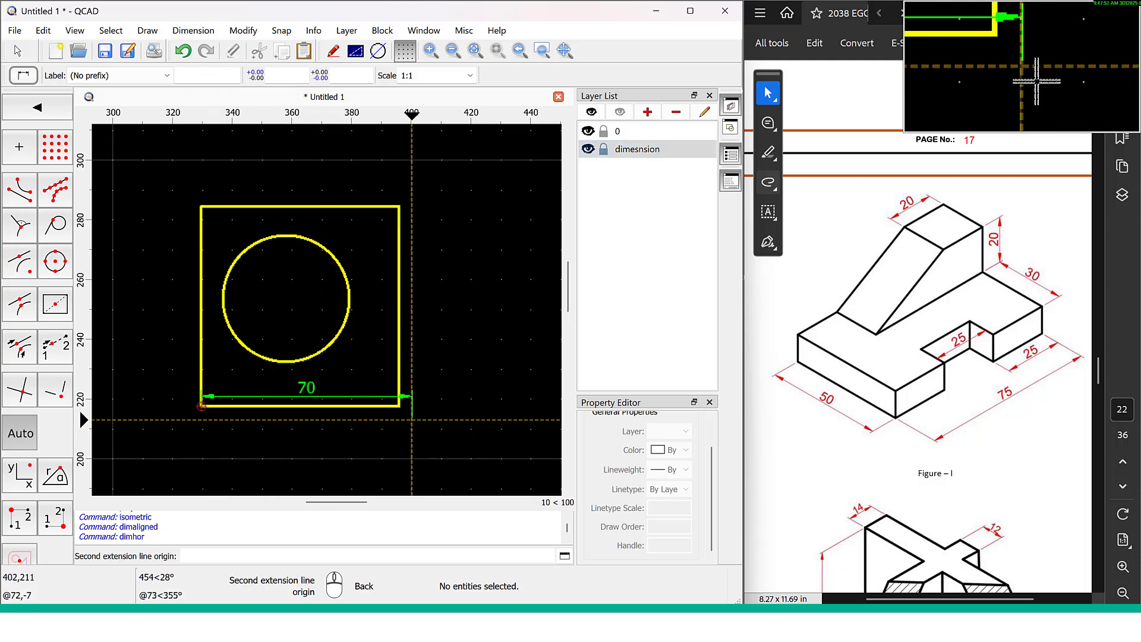
{"action": "left_click", "coordinate": [399, 406]}
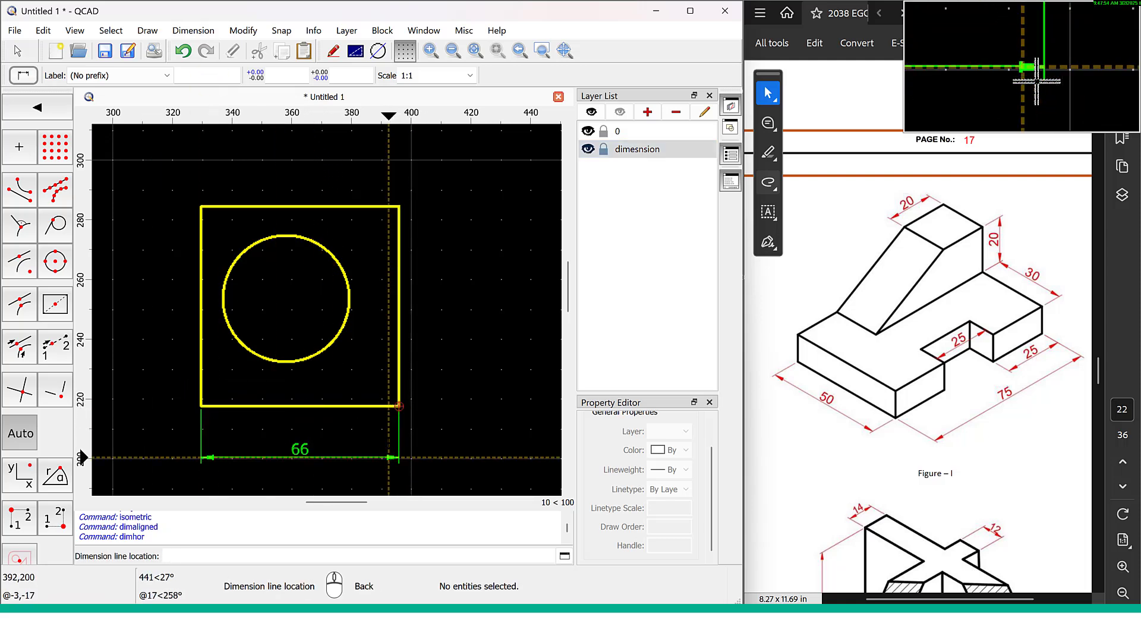
{"action": "left_click", "coordinate": [389, 440]}
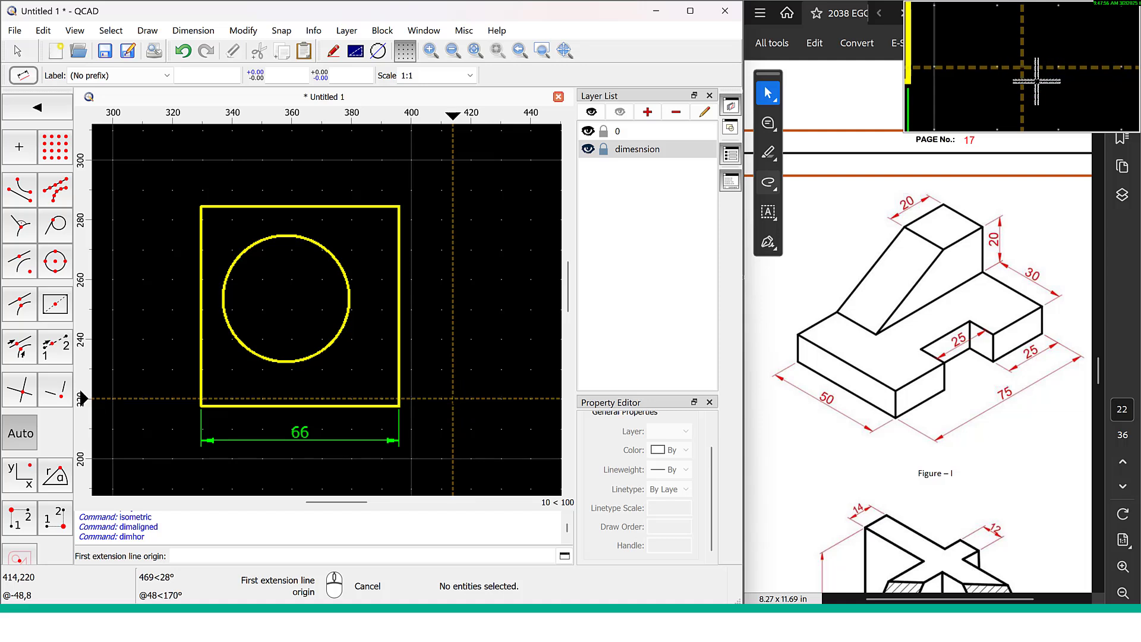
{"action": "key", "text": "Escape"}
Project the rectangle's width dimension with the isometric top plane from the rectangle's lower-left corner onto the lower-left corner of the cube's left face
{"action": "left_click", "coordinate": [327, 440]}
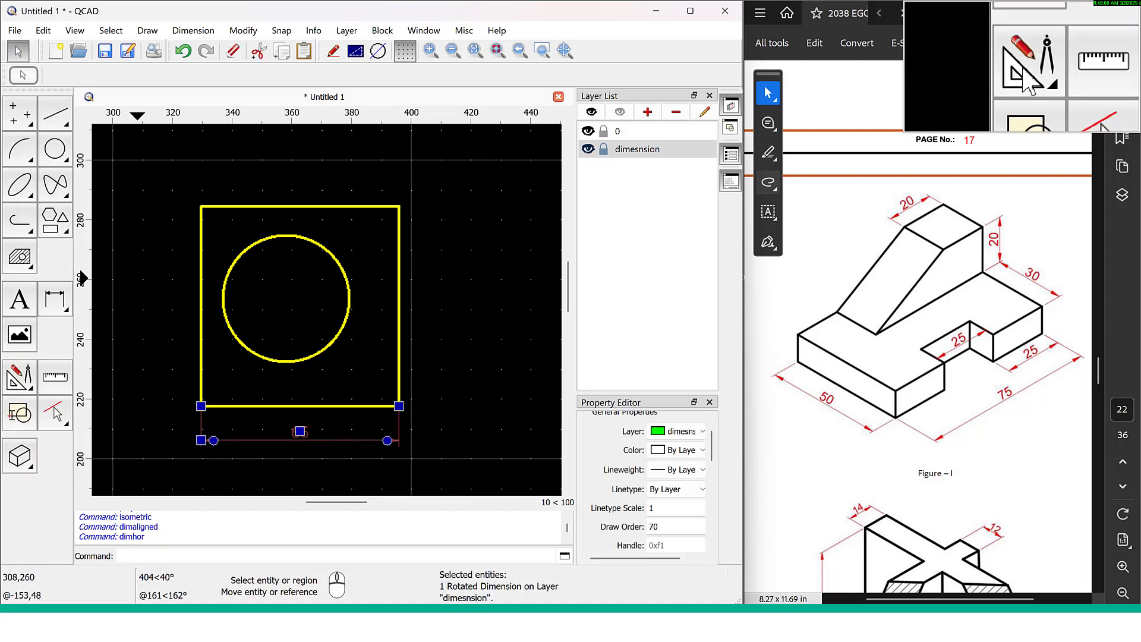
{"action": "left_click", "coordinate": [20, 456]}
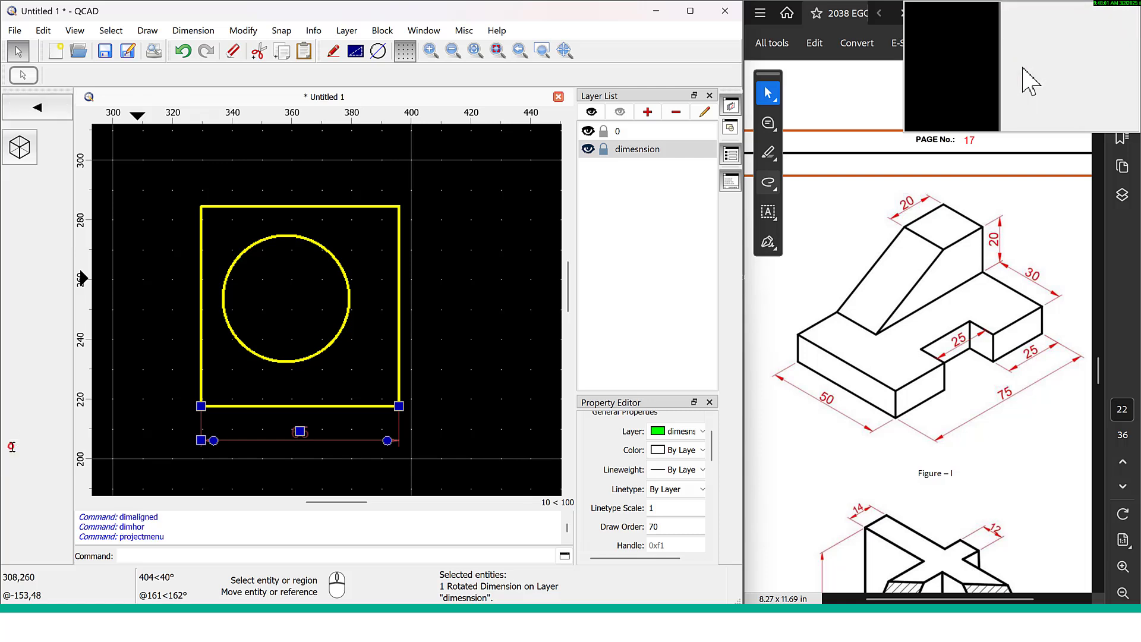
{"action": "left_click", "coordinate": [20, 147]}
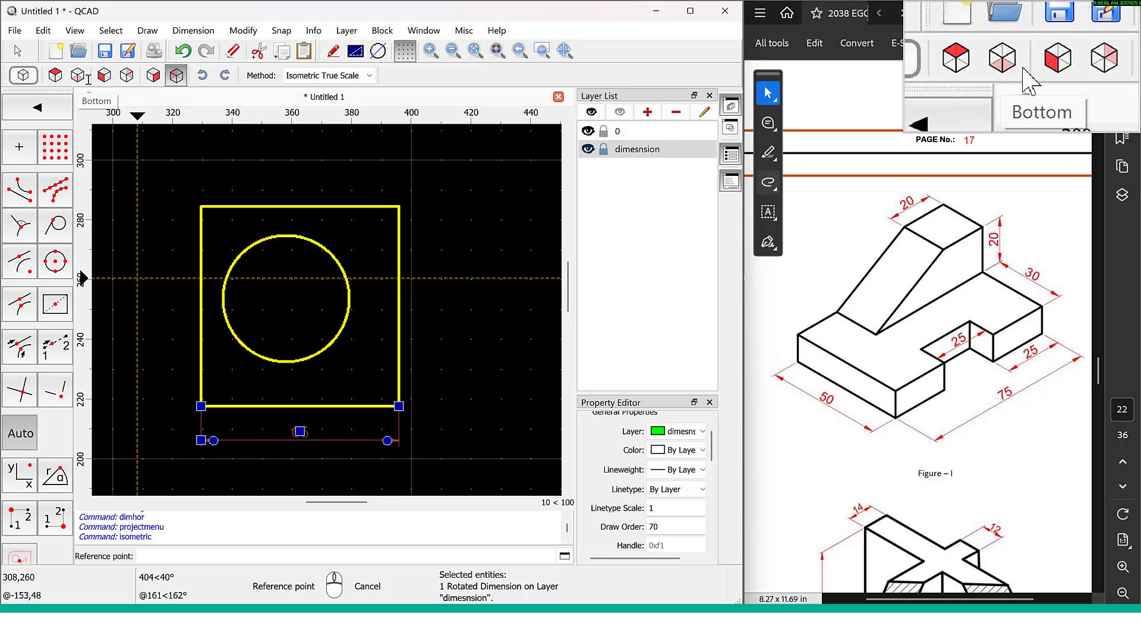
{"action": "left_click", "coordinate": [55, 75]}
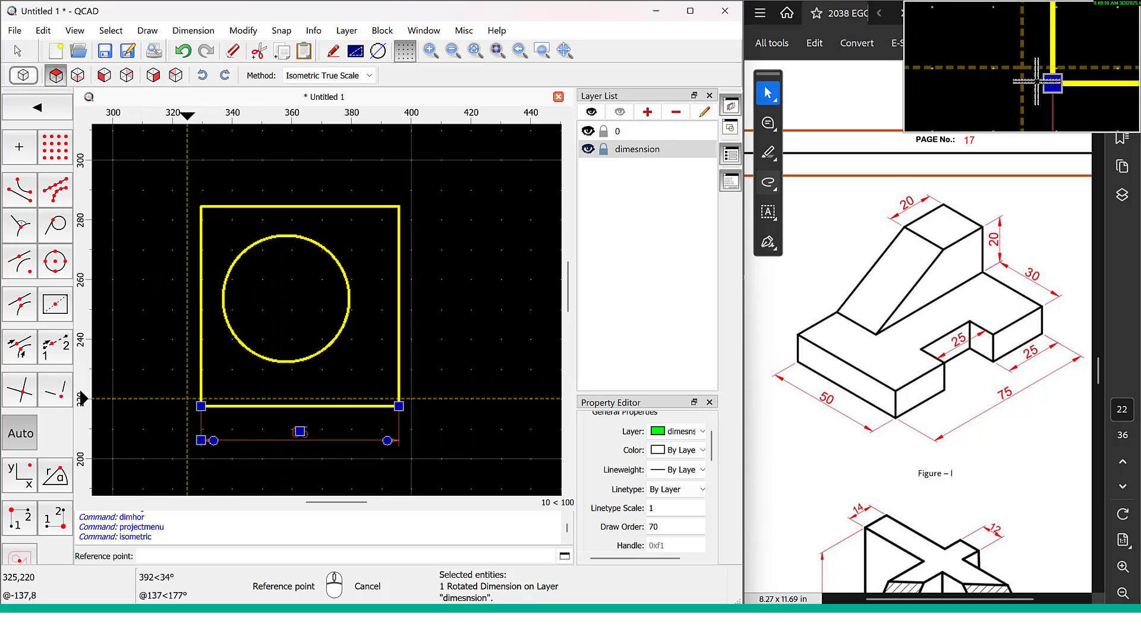
{"action": "left_click", "coordinate": [195, 404]}
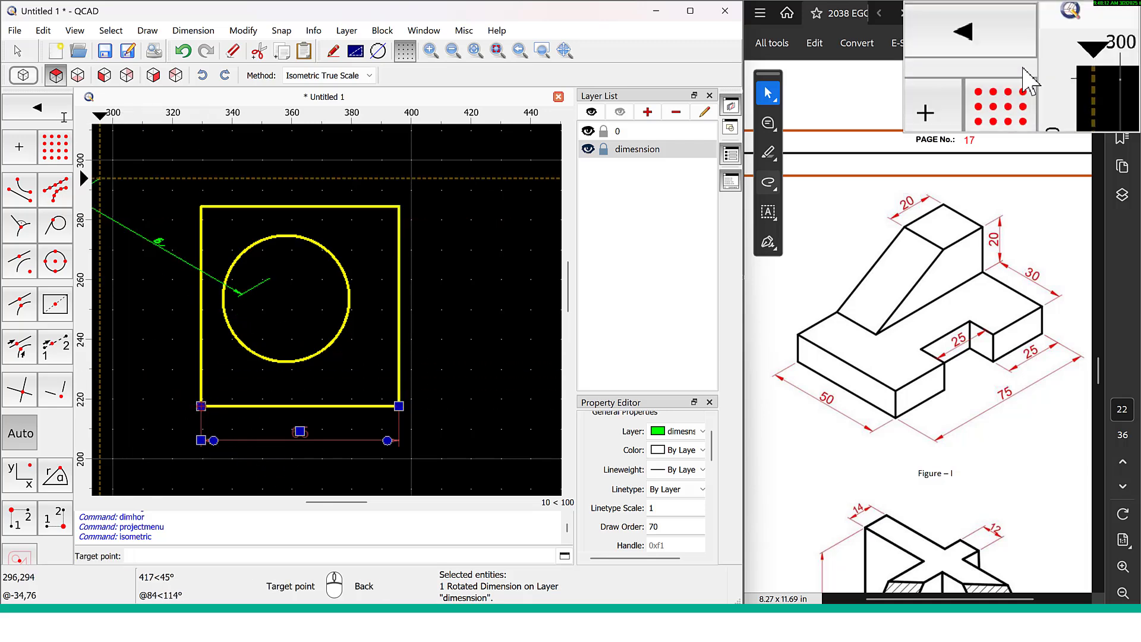
{"action": "scroll", "coordinate": [410, 277], "scroll_direction": "down", "scroll_amount": 1}
{"action": "middle_click_drag", "start_coordinate": [389, 277], "coordinate": [259, 312]}
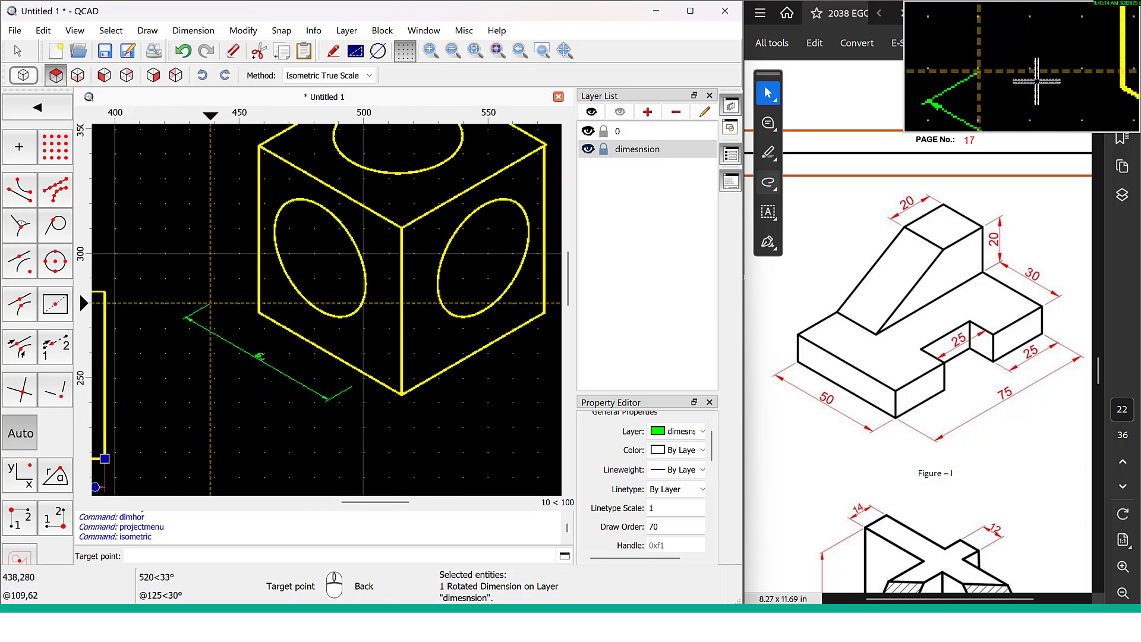
{"action": "left_click", "coordinate": [259, 312]}
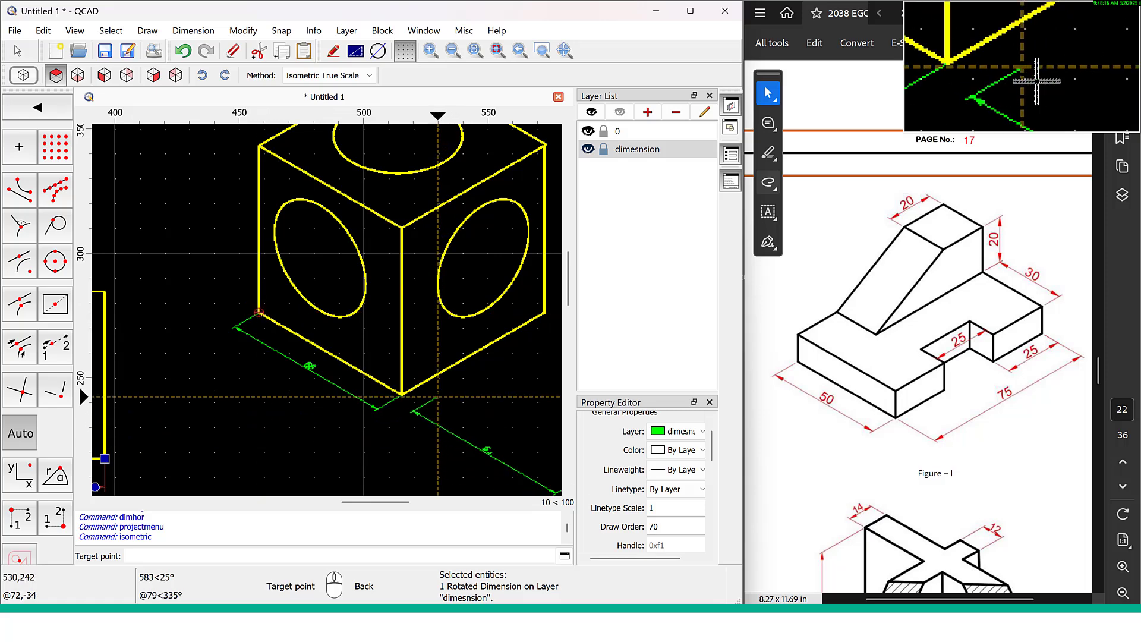
Examine the projected dimension below the cube's left face and compare it with the dimensions on the Figure I block
{"action": "scroll", "coordinate": [438, 394], "scroll_direction": "up", "scroll_amount": 2}
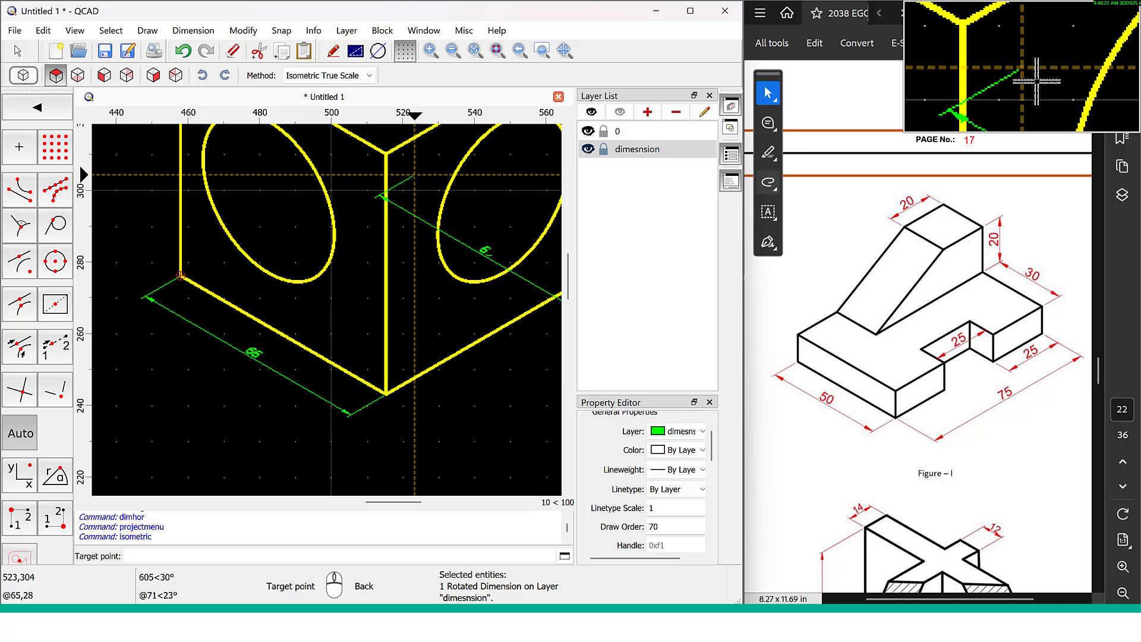
{"action": "key", "text": "super+F1"}
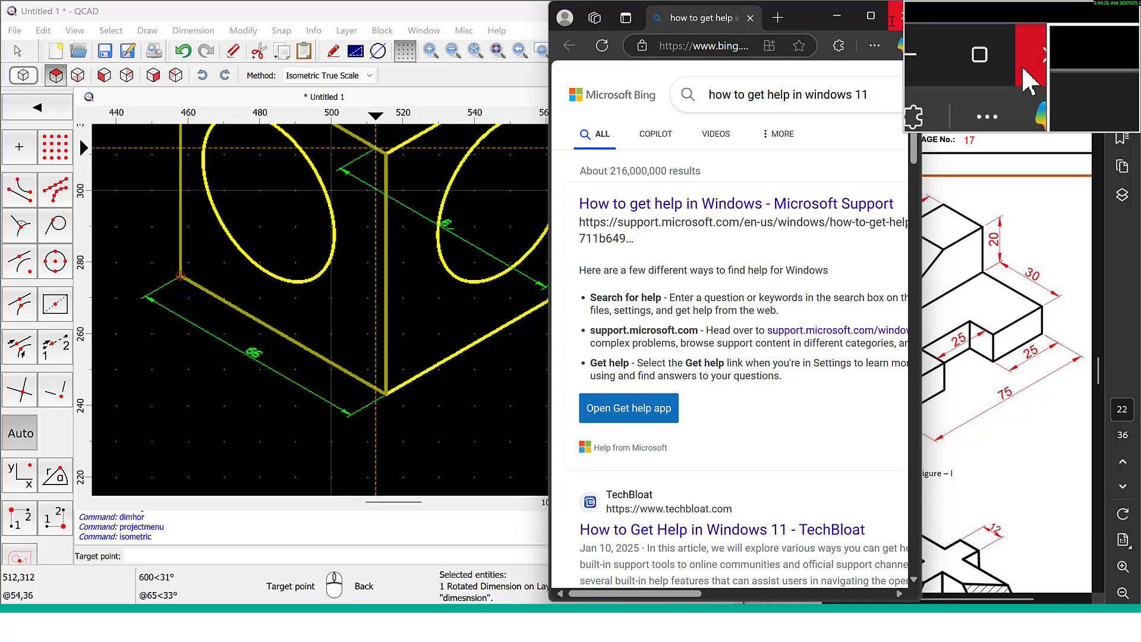
{"action": "left_click", "coordinate": [893, 23]}
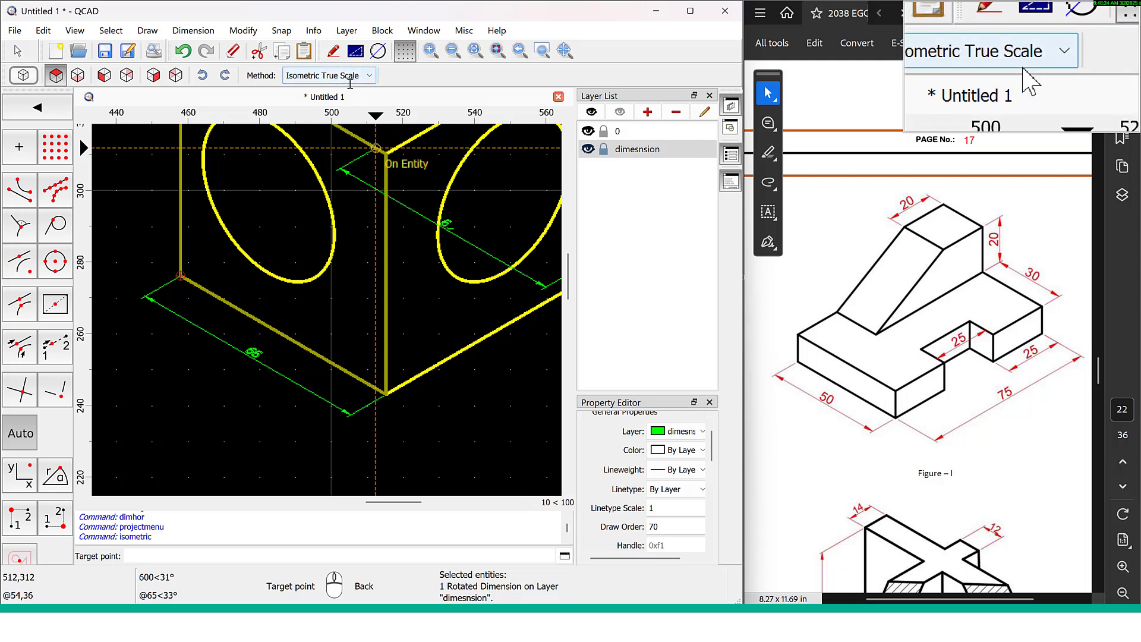
{"action": "scroll", "coordinate": [376, 243], "scroll_direction": "down", "scroll_amount": 3}
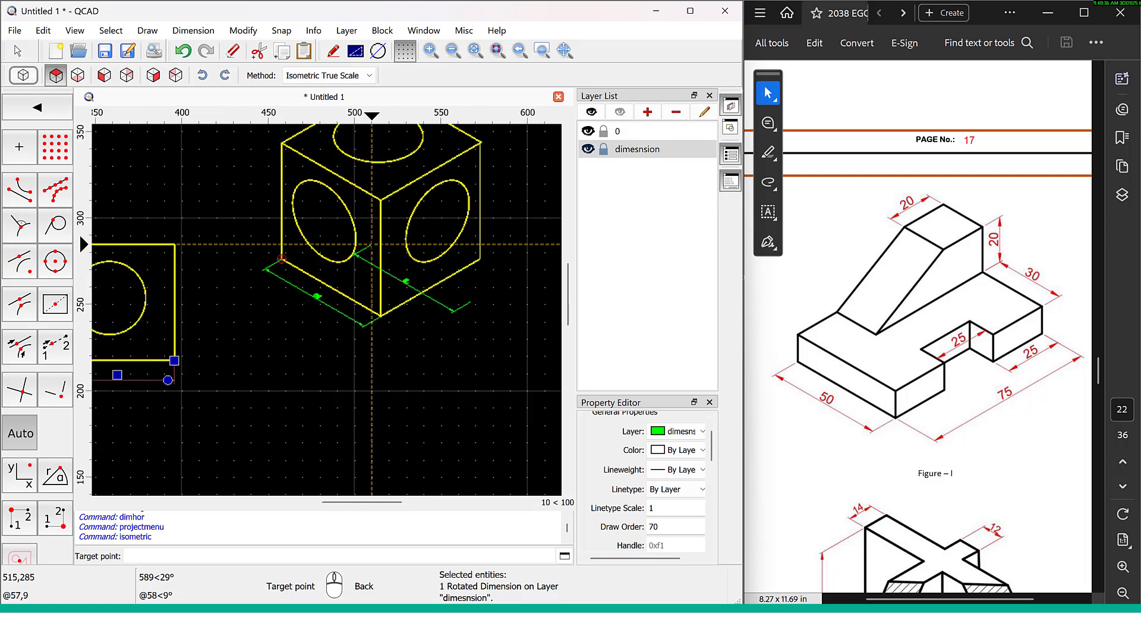
{"action": "scroll", "coordinate": [350, 256], "scroll_direction": "down", "scroll_amount": 1}
{"action": "middle_click_drag", "start_coordinate": [375, 320], "coordinate": [436, 407]}
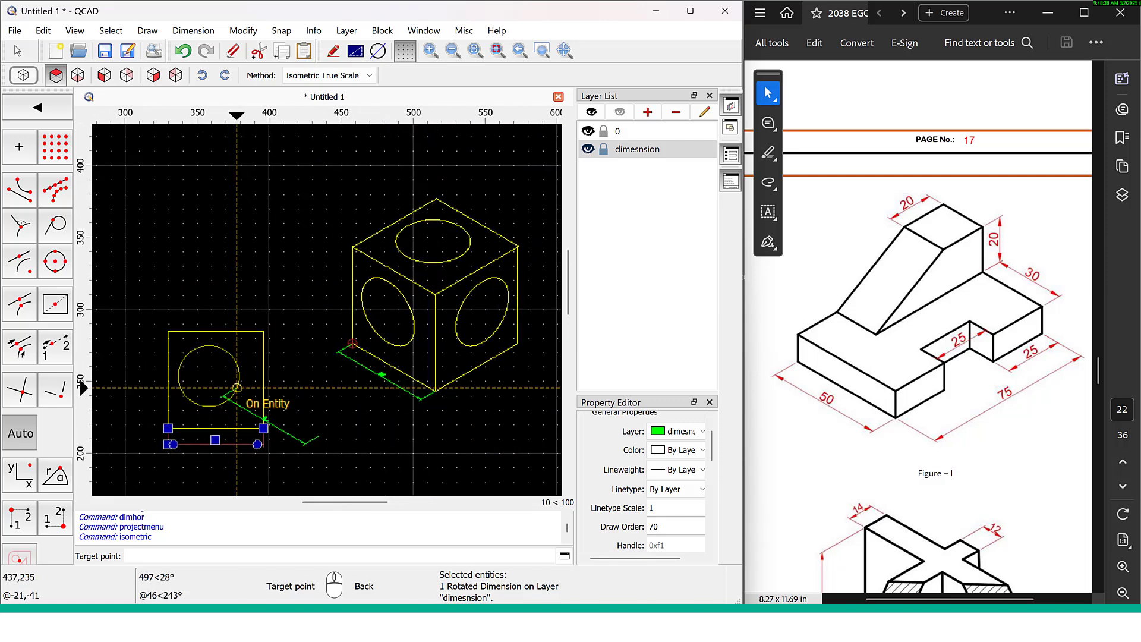
{"action": "scroll", "coordinate": [228, 303], "scroll_direction": "up", "scroll_amount": 1}
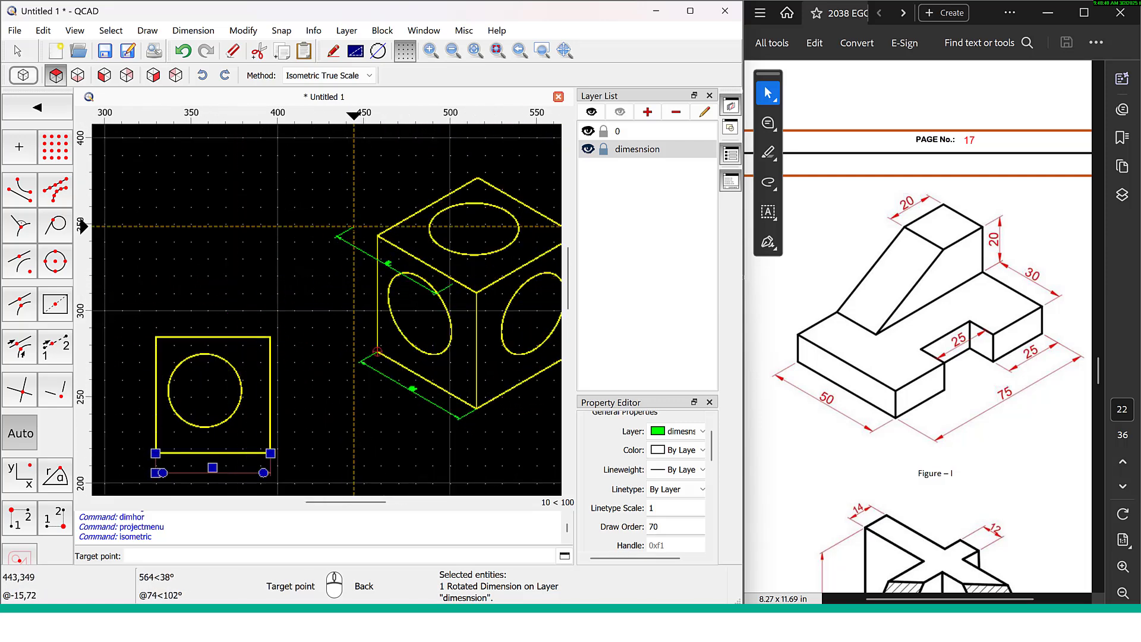
{"action": "scroll", "coordinate": [343, 233], "scroll_direction": "up", "scroll_amount": 4}
{"action": "middle_click_drag", "start_coordinate": [372, 335], "coordinate": [154, 86]}
{"action": "scroll", "coordinate": [238, 238], "scroll_direction": "up", "scroll_amount": 3}
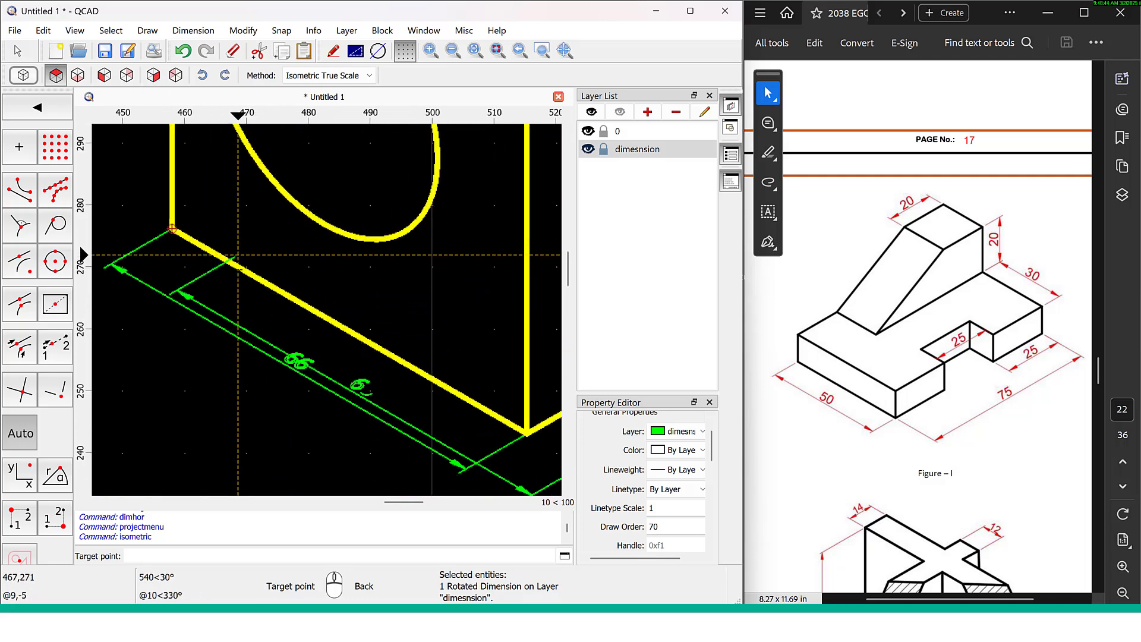
{"action": "scroll", "coordinate": [238, 255], "scroll_direction": "down", "scroll_amount": 12}
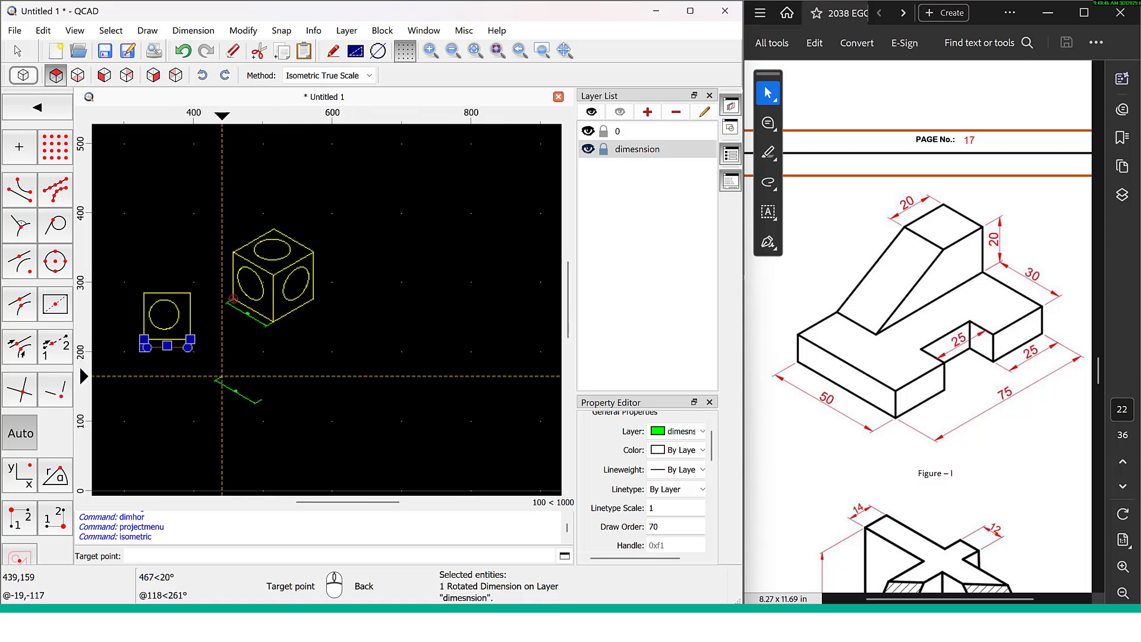
{"action": "middle_click_drag", "start_coordinate": [221, 376], "coordinate": [650, 328]}
{"action": "scroll", "coordinate": [466, 308], "scroll_direction": "up", "scroll_amount": 6}
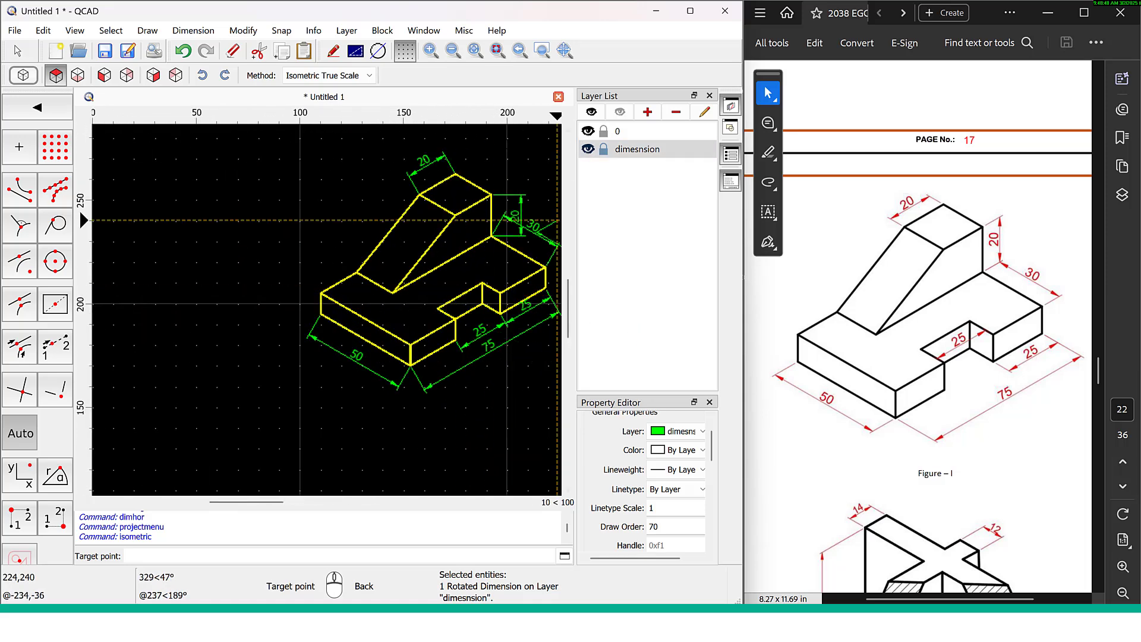
{"action": "mouse_move", "coordinate": [511, 161]}
{"action": "middle_mouse_down"}
{"action": "mouse_move", "coordinate": [362, 193]}
{"action": "mouse_move", "coordinate": [437, 192]}
{"action": "mouse_move", "coordinate": [494, 170]}
{"action": "middle_mouse_up"}
{"action": "scroll", "coordinate": [363, 197], "scroll_direction": "up", "scroll_amount": 2}
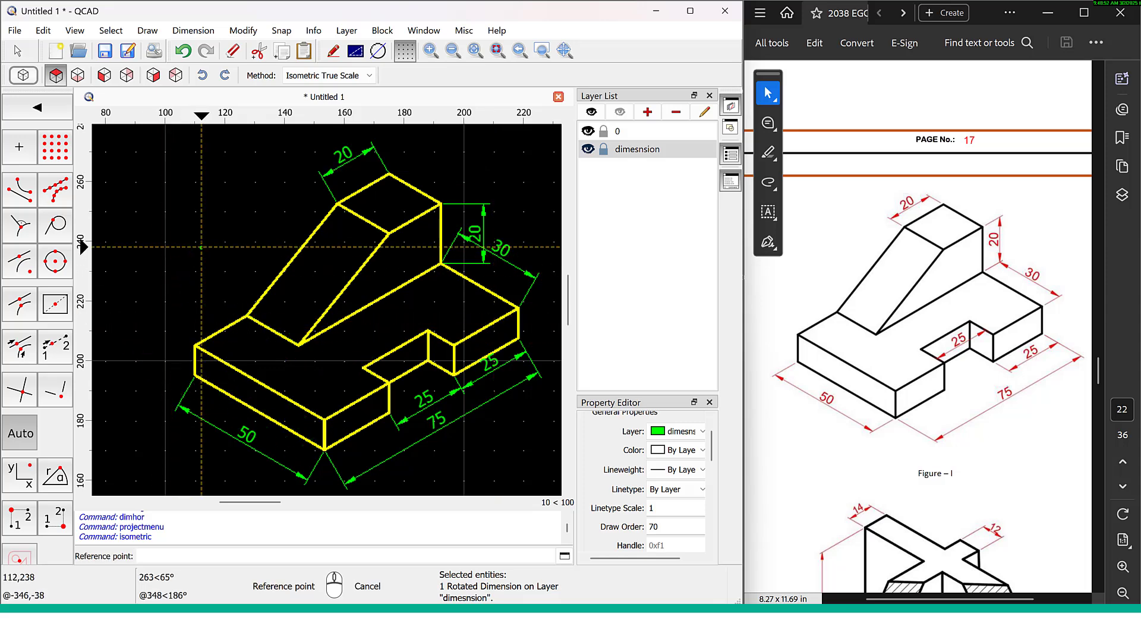
Delete the 50 dimension below the block's lower-left edge
{"action": "scroll", "coordinate": [249, 376], "scroll_direction": "up", "scroll_amount": 2}
{"action": "middle_click_drag", "start_coordinate": [295, 369], "coordinate": [392, 216]}
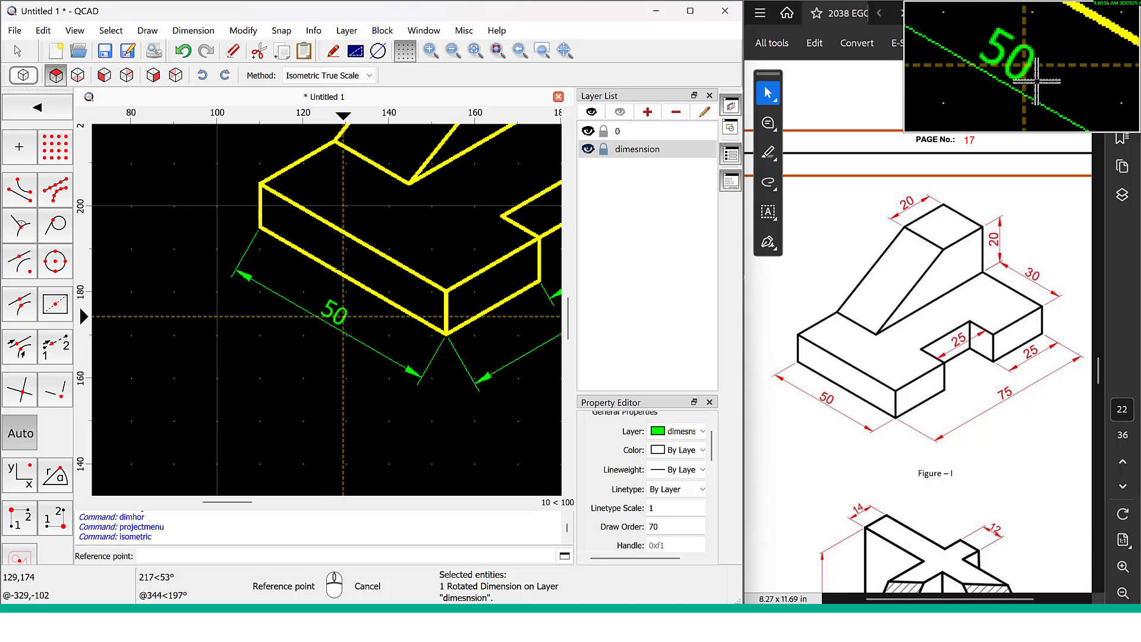
{"action": "key", "text": "Escape"}
{"action": "key", "text": "Escape"}
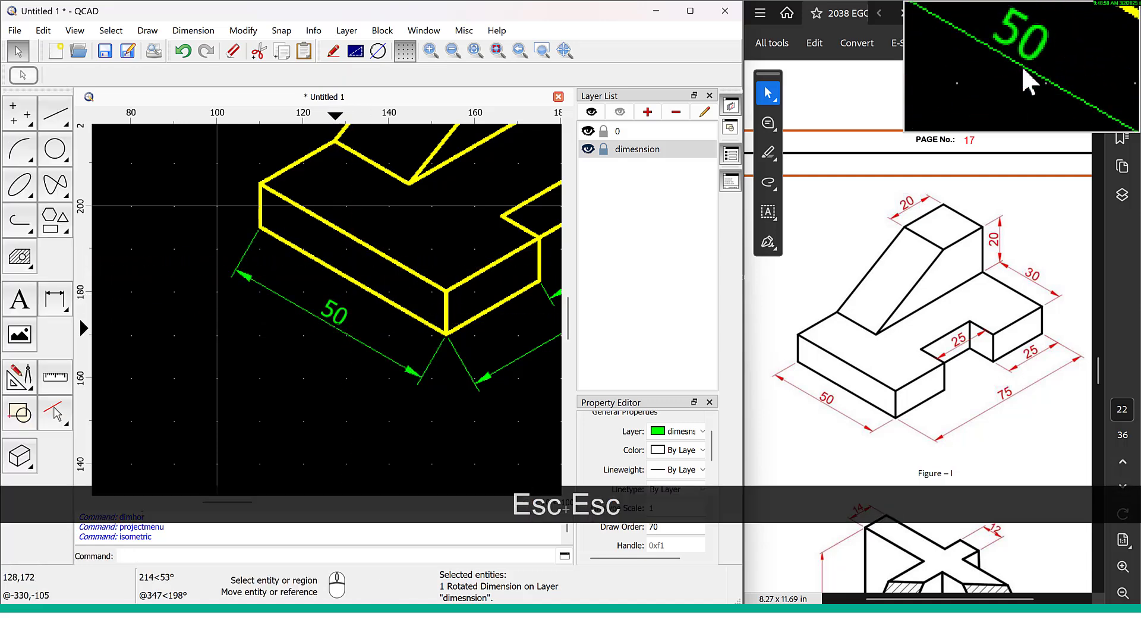
{"action": "key", "text": "Delete"}
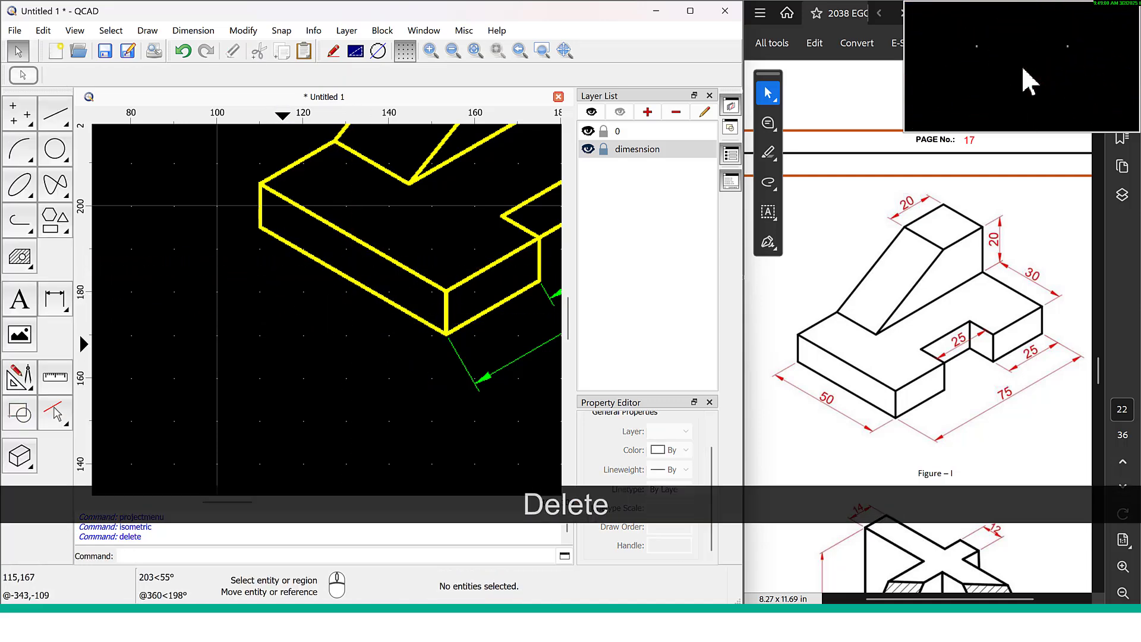
Draw a line of length 50 at angle 0 on layer 0 in the empty area left of the block
{"action": "scroll", "coordinate": [283, 345], "scroll_direction": "down", "scroll_amount": 3}
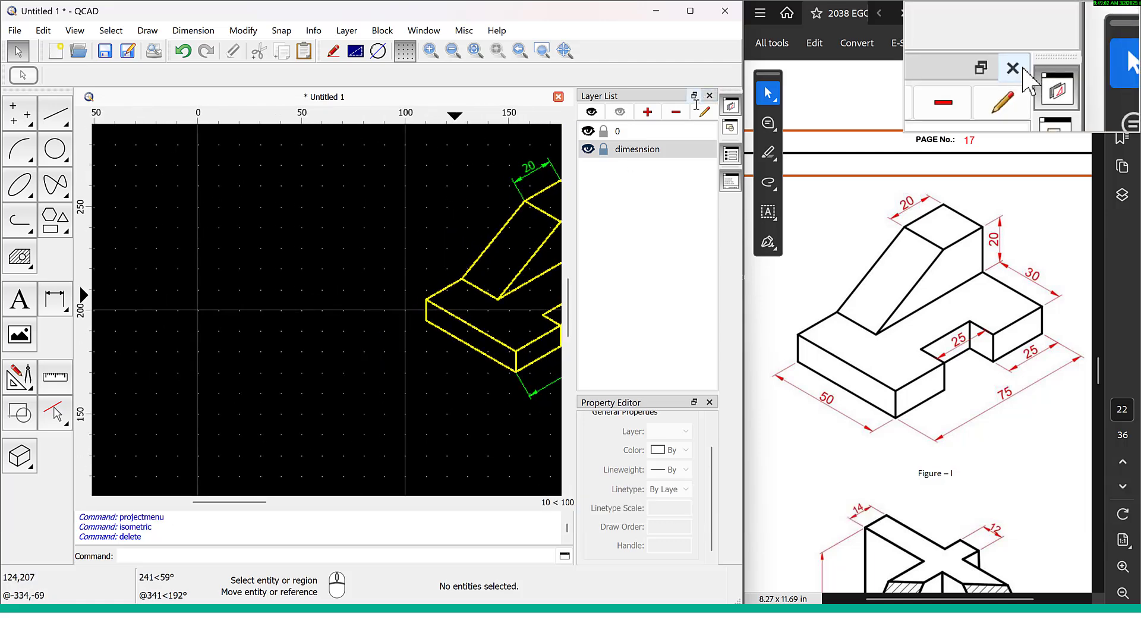
{"action": "left_click", "coordinate": [638, 132]}
{"action": "left_click", "coordinate": [70, 117]}
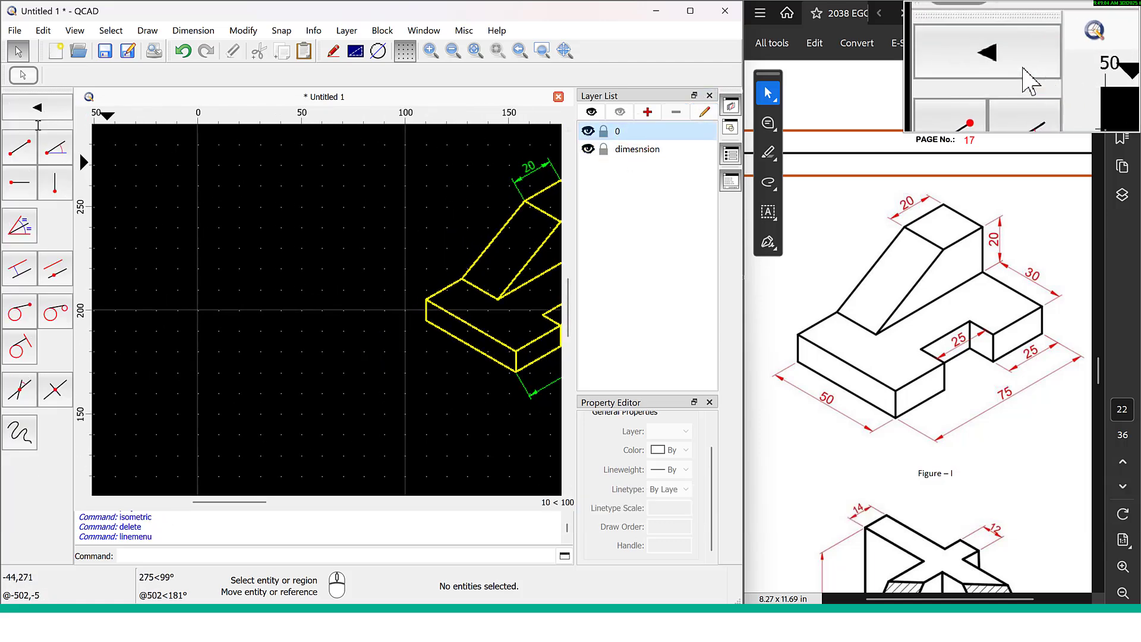
{"action": "left_click", "coordinate": [58, 152]}
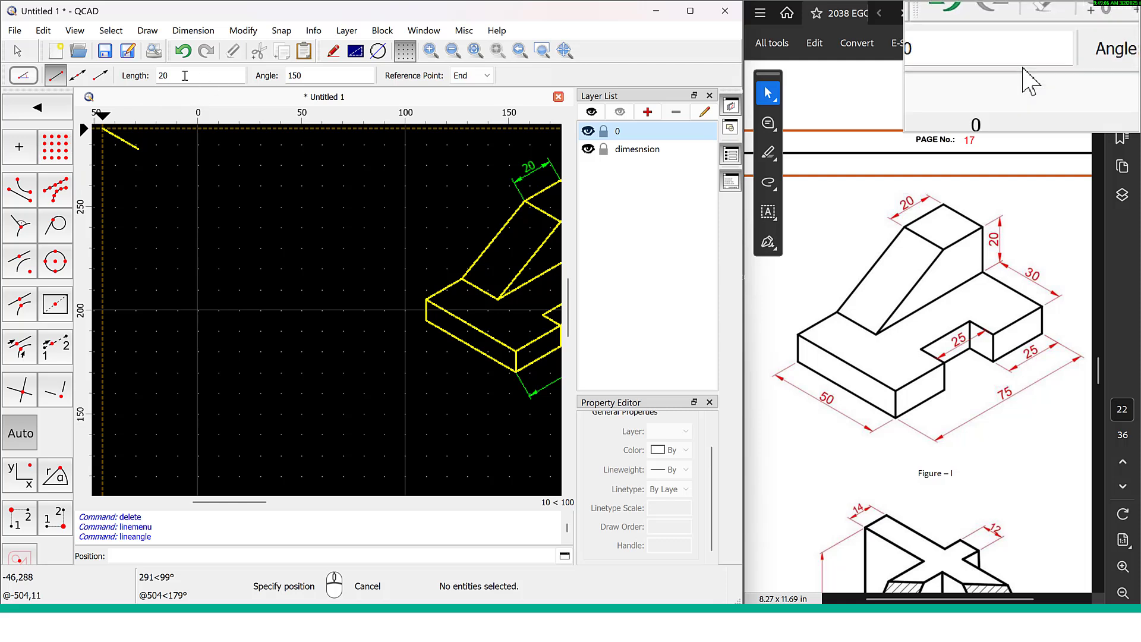
{"action": "type", "text": "50"}
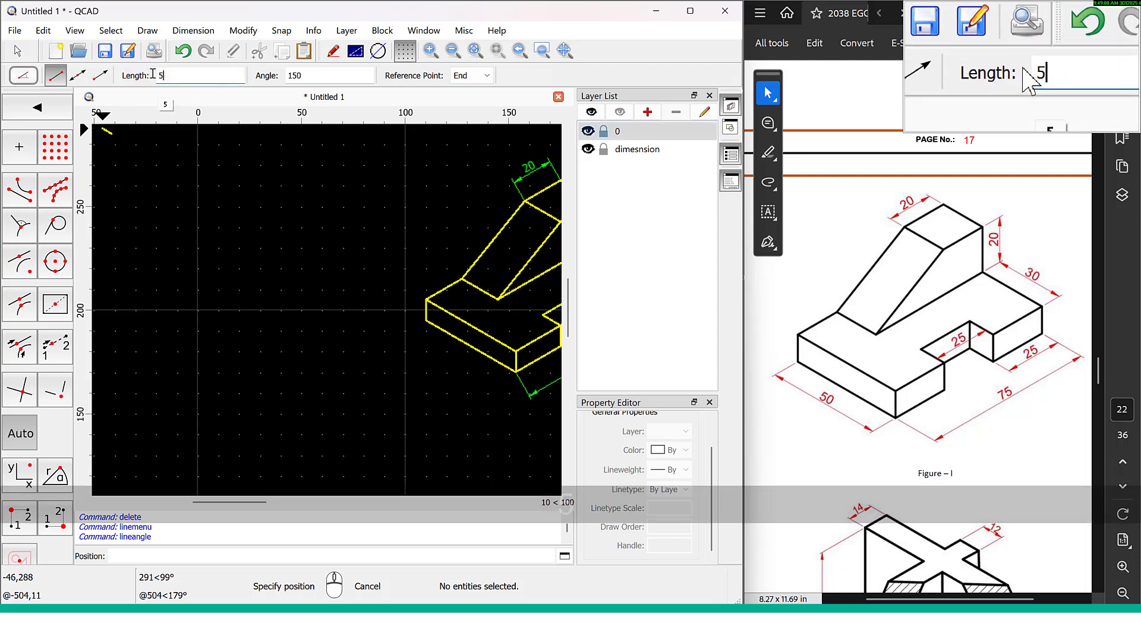
{"action": "double_click", "coordinate": [299, 75]}
{"action": "type", "text": "0"}
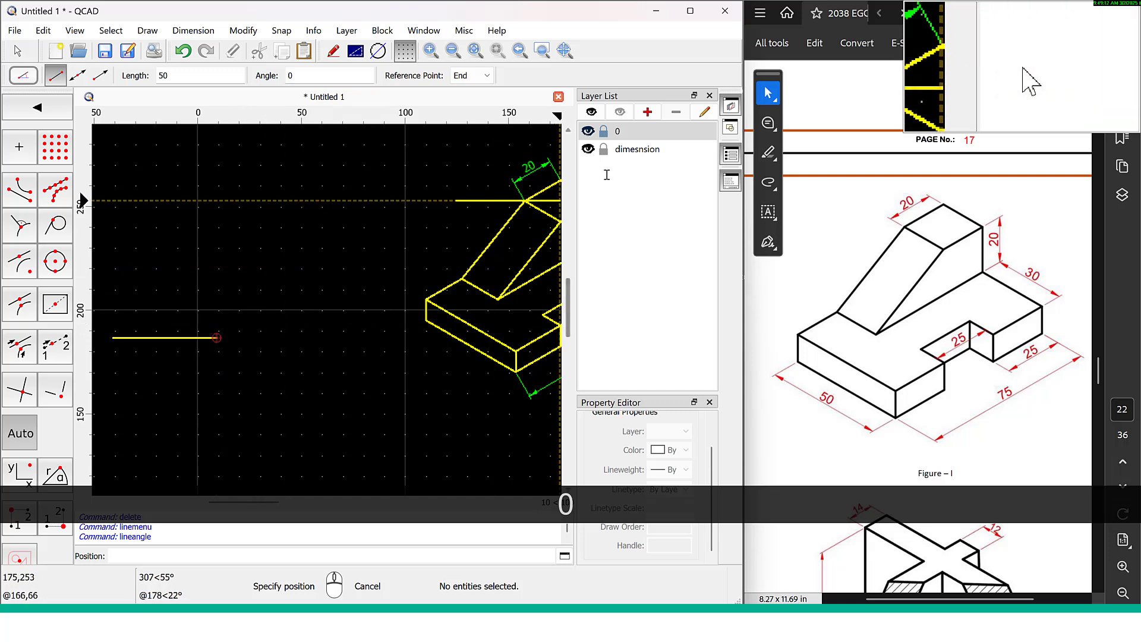
Add a horizontal dimension between the new line's endpoints on the "dimesnsion" layer, placing it below the line
{"action": "left_click", "coordinate": [640, 149]}
{"action": "left_click", "coordinate": [193, 30]}
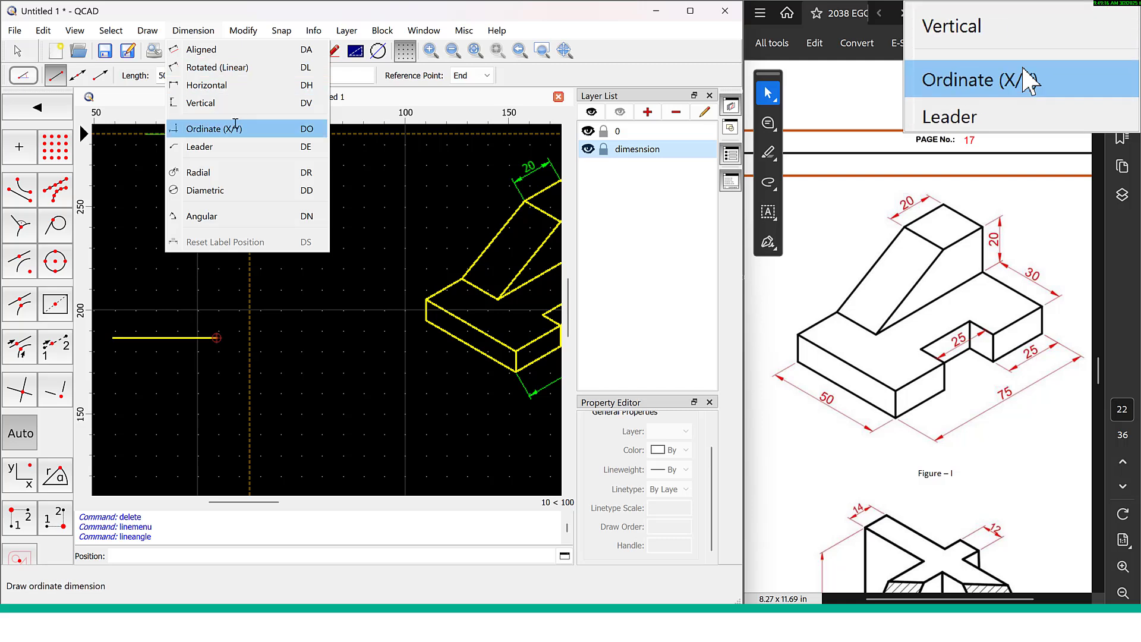
{"action": "left_click", "coordinate": [237, 87]}
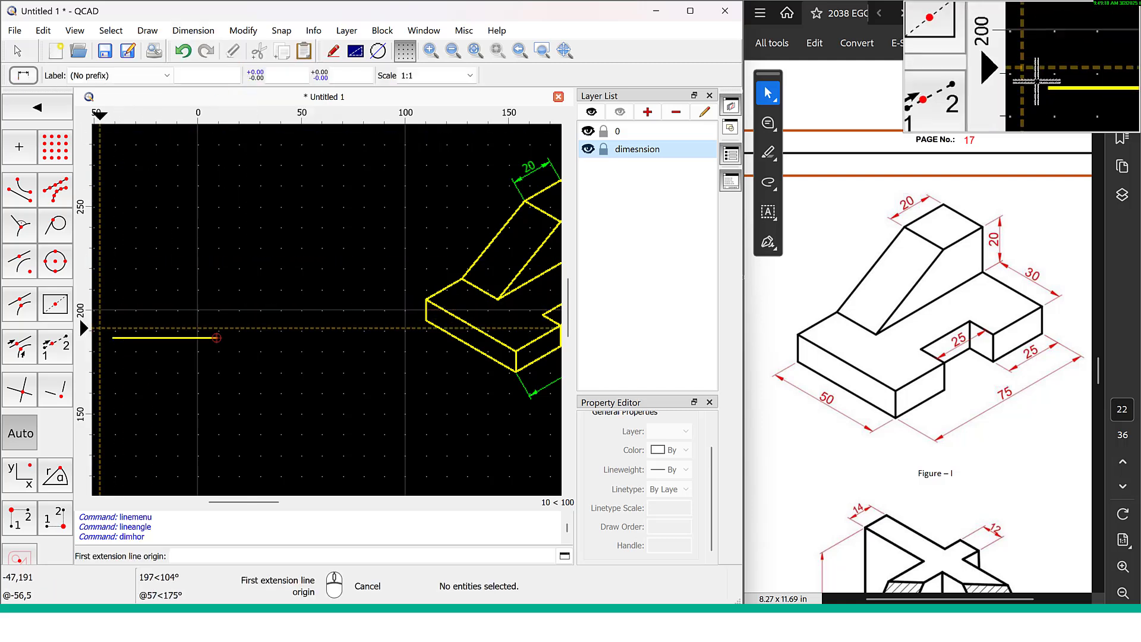
{"action": "left_click", "coordinate": [113, 338]}
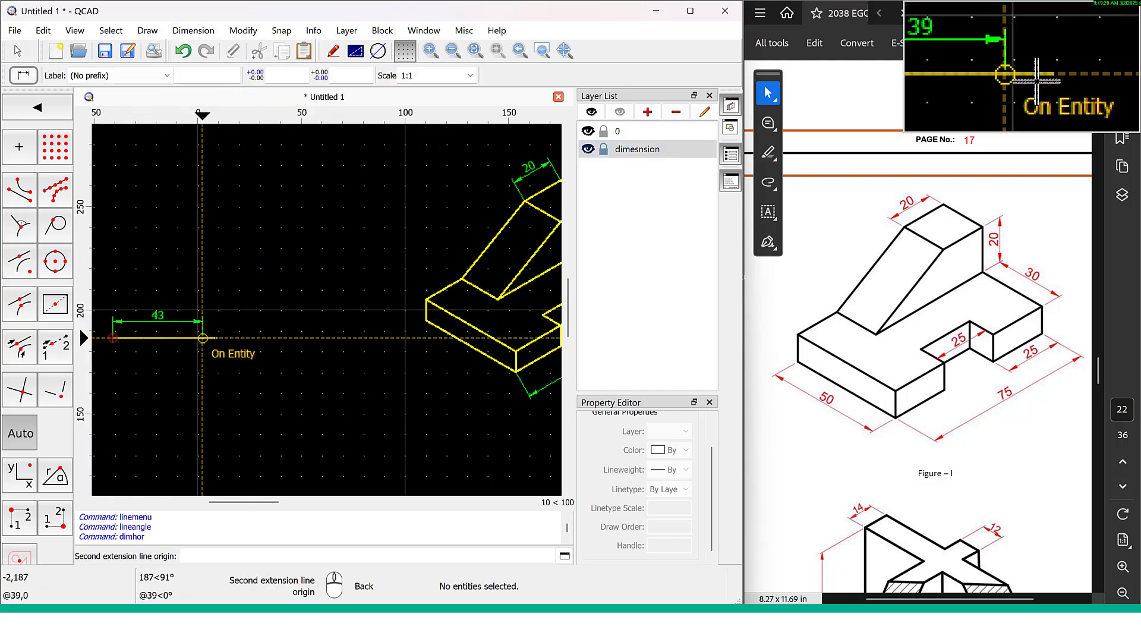
{"action": "left_click", "coordinate": [217, 338]}
{"action": "left_click", "coordinate": [218, 368]}
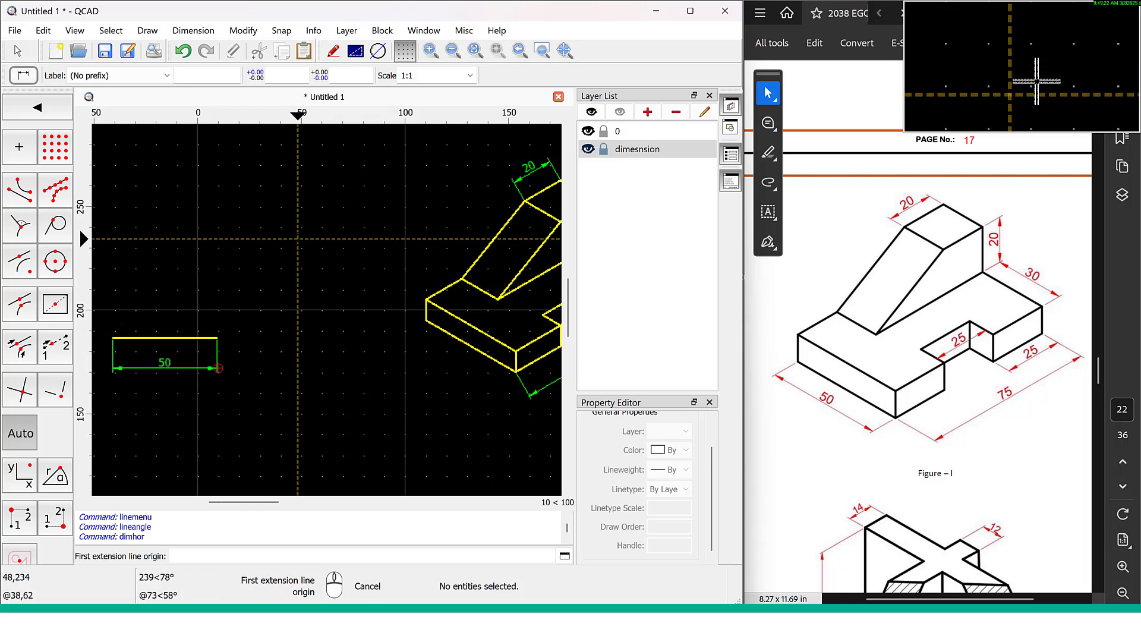
{"action": "key", "text": "Escape"}
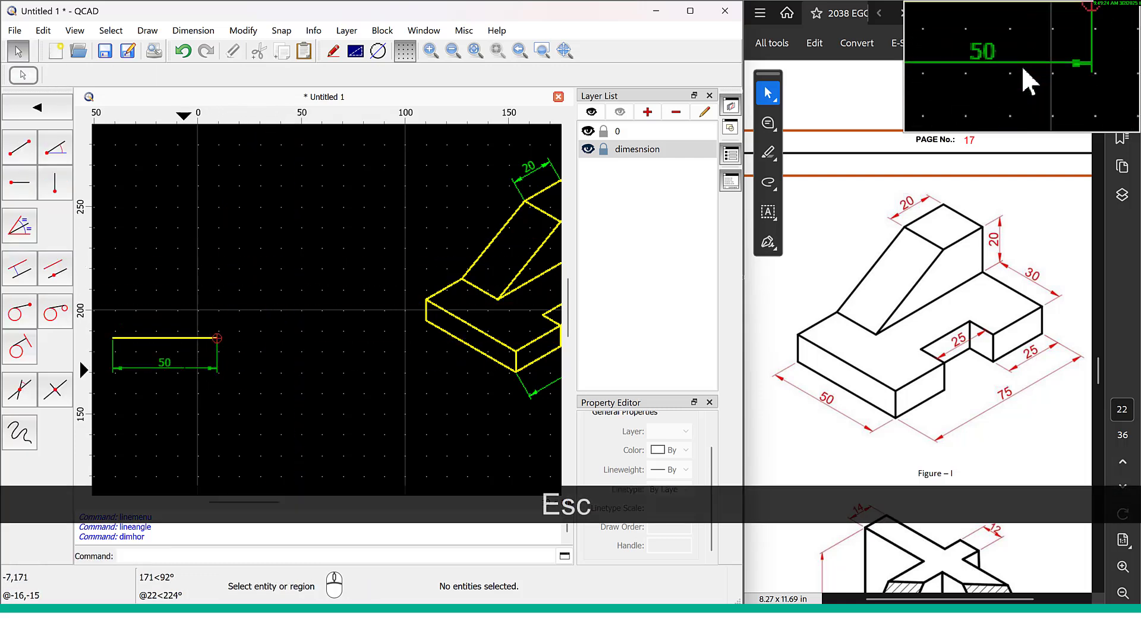
Project the line's dimension with the isometric top plane from the line's left endpoint onto the block's lower-left corner
{"action": "left_click", "coordinate": [184, 368]}
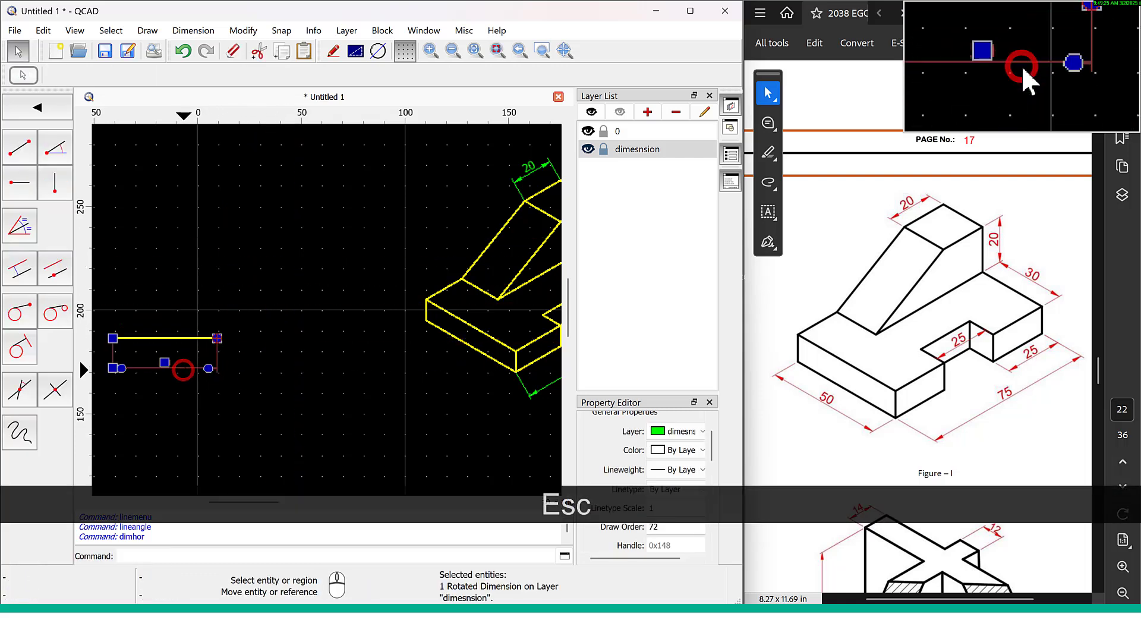
{"action": "left_click", "coordinate": [56, 113]}
{"action": "left_click", "coordinate": [19, 455]}
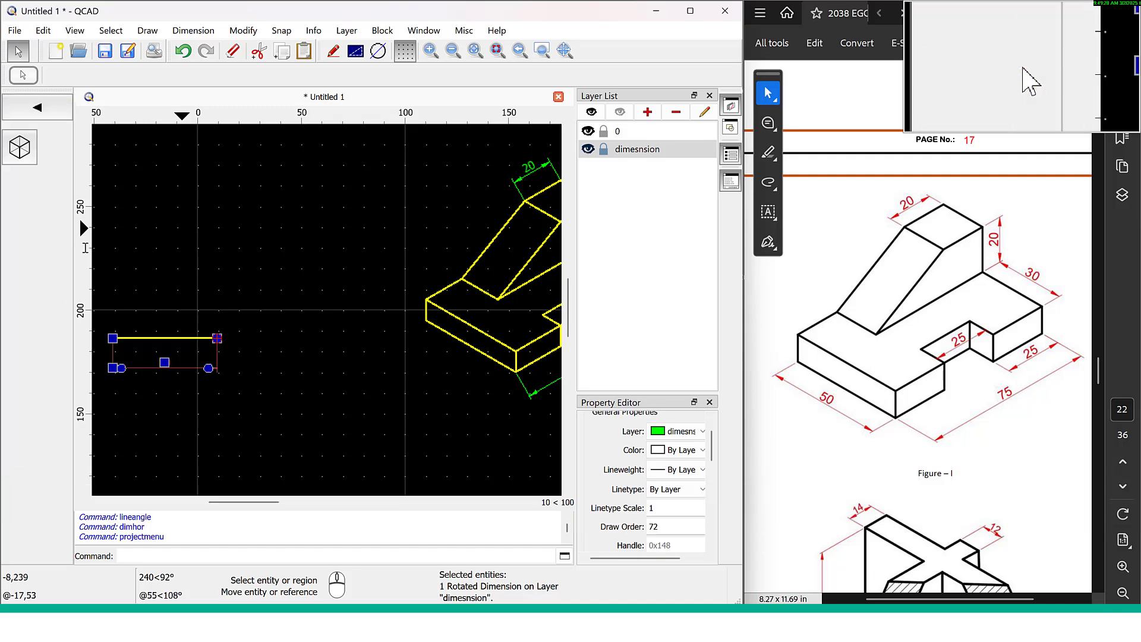
{"action": "left_click", "coordinate": [20, 147]}
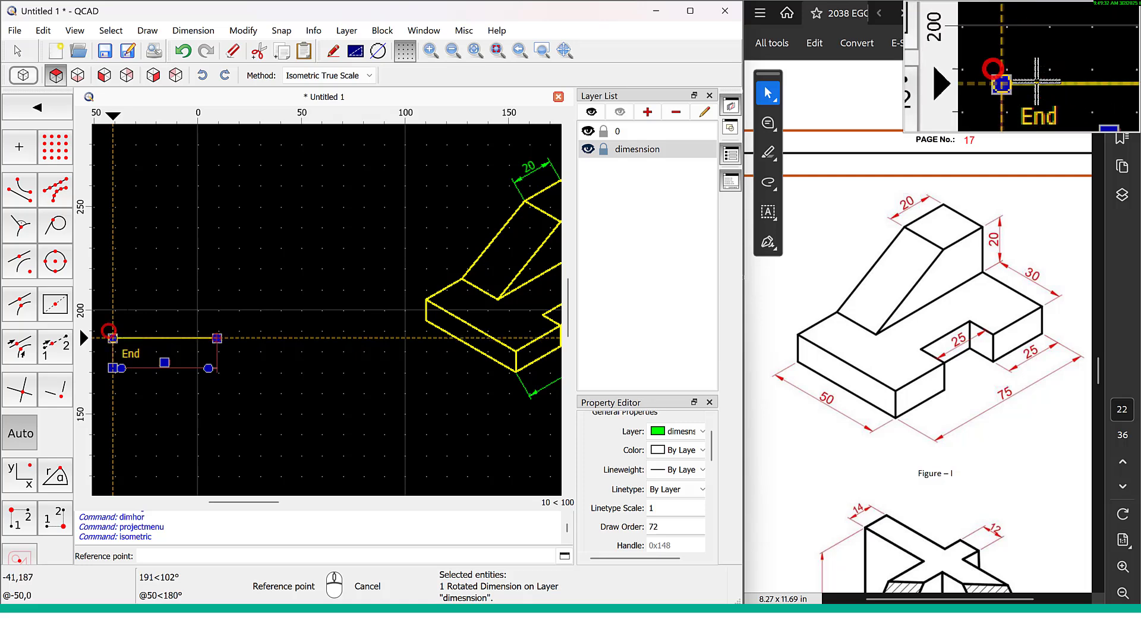
{"action": "left_click", "coordinate": [113, 338]}
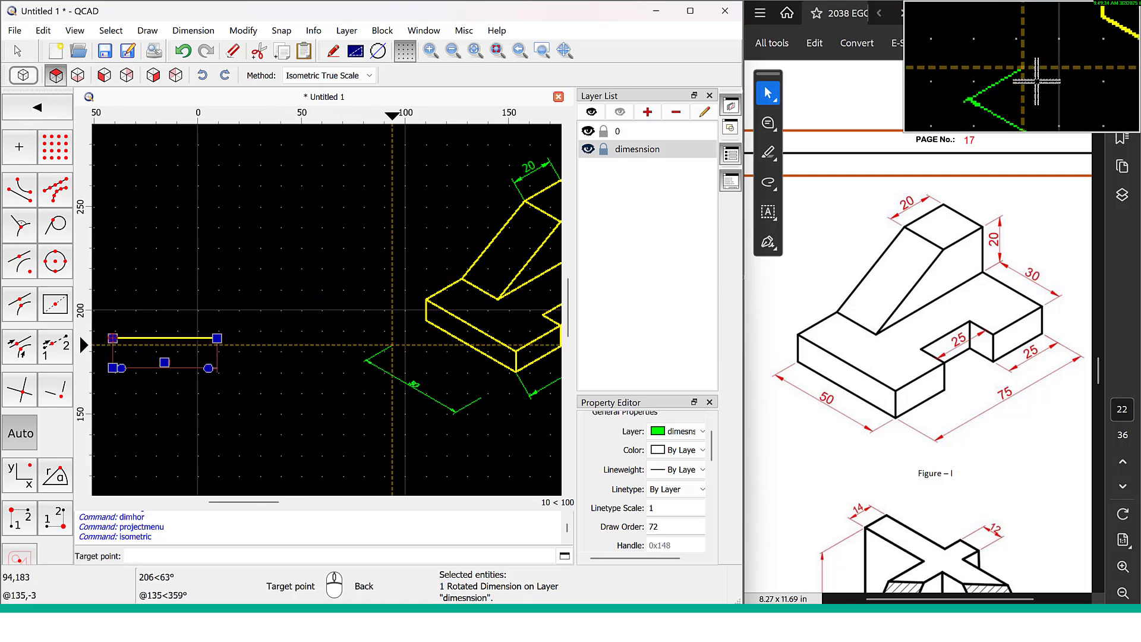
{"action": "scroll", "coordinate": [400, 332], "scroll_direction": "up", "scroll_amount": 2}
{"action": "scroll", "coordinate": [418, 345], "scroll_direction": "up", "scroll_amount": 1}
{"action": "middle_click_drag", "start_coordinate": [417, 346], "coordinate": [200, 340]}
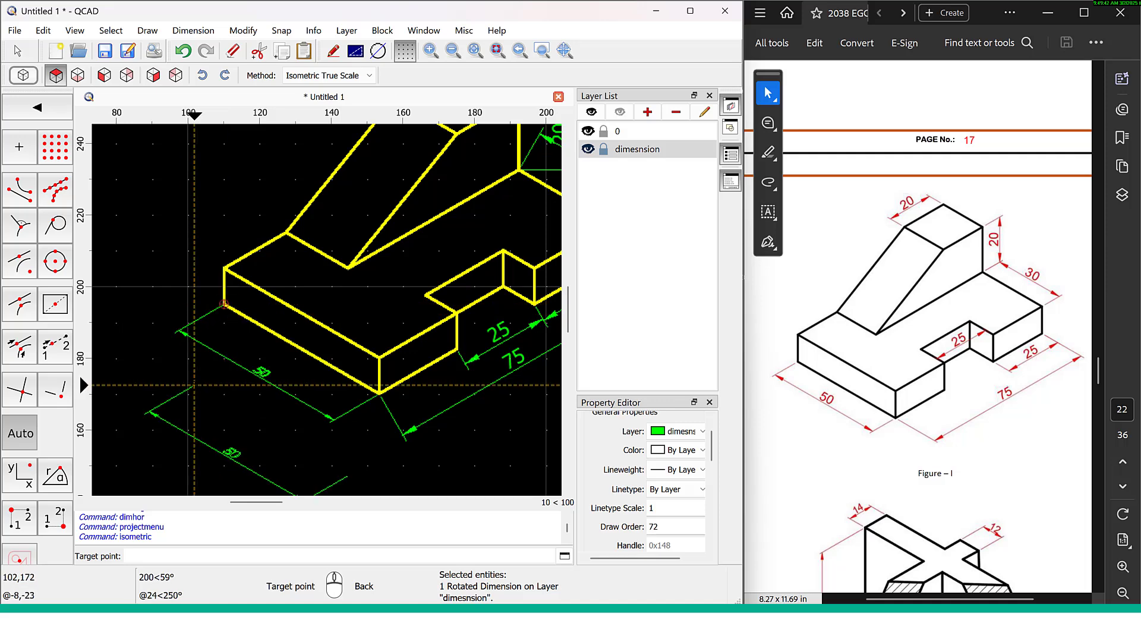
Examine the projected 50 dimension on the block's lower-left edge and compare its text and arrows with the block's other dimensions
{"action": "scroll", "coordinate": [345, 350], "scroll_direction": "up", "scroll_amount": 2}
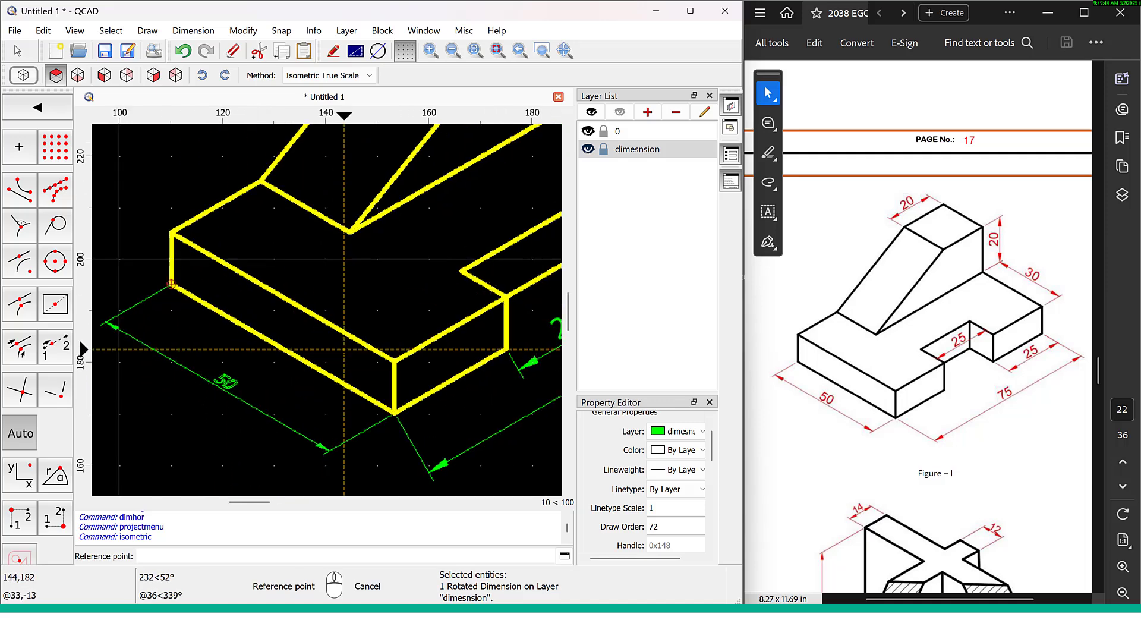
{"action": "scroll", "coordinate": [236, 376], "scroll_direction": "up", "scroll_amount": 3}
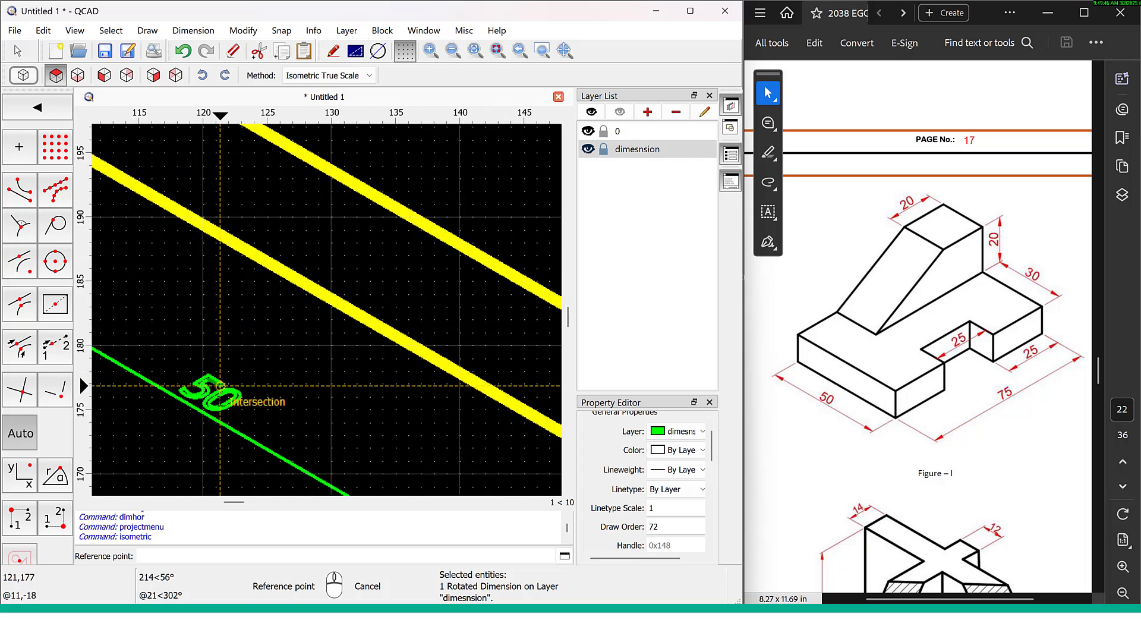
{"action": "scroll", "coordinate": [229, 390], "scroll_direction": "down", "scroll_amount": 4}
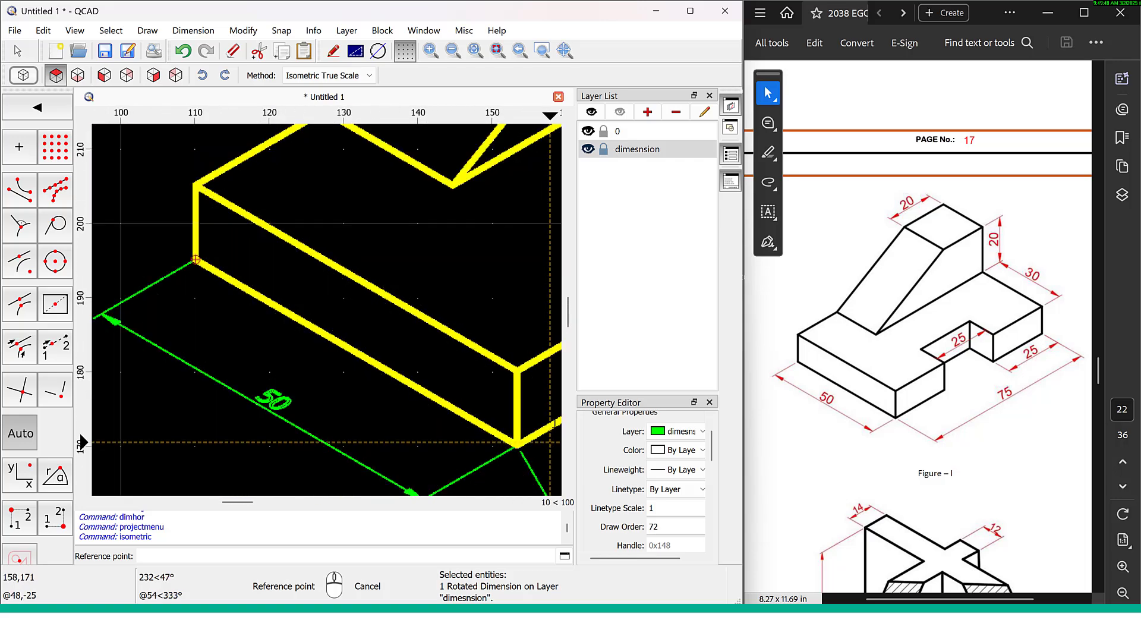
{"action": "scroll", "coordinate": [360, 344], "scroll_direction": "up", "scroll_amount": 2}
{"action": "scroll", "coordinate": [361, 345], "scroll_direction": "up", "scroll_amount": 2}
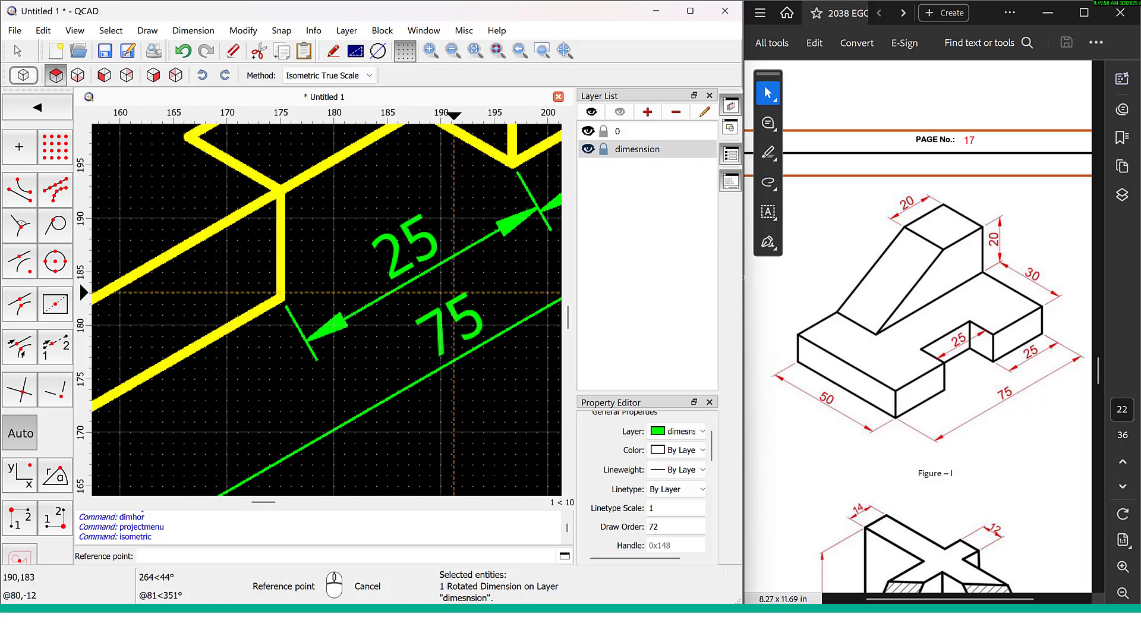
{"action": "scroll", "coordinate": [447, 281], "scroll_direction": "down", "scroll_amount": 4}
{"action": "scroll", "coordinate": [156, 330], "scroll_direction": "up", "scroll_amount": 8}
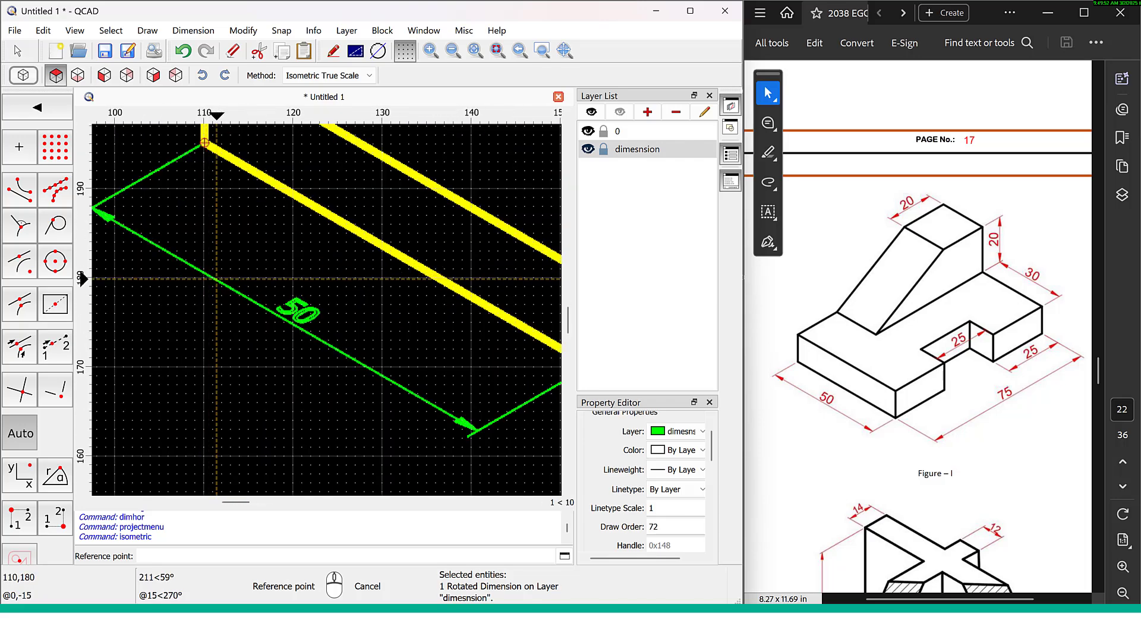
{"action": "scroll", "coordinate": [322, 288], "scroll_direction": "down", "scroll_amount": 5}
{"action": "scroll", "coordinate": [322, 288], "scroll_direction": "down", "scroll_amount": 6}
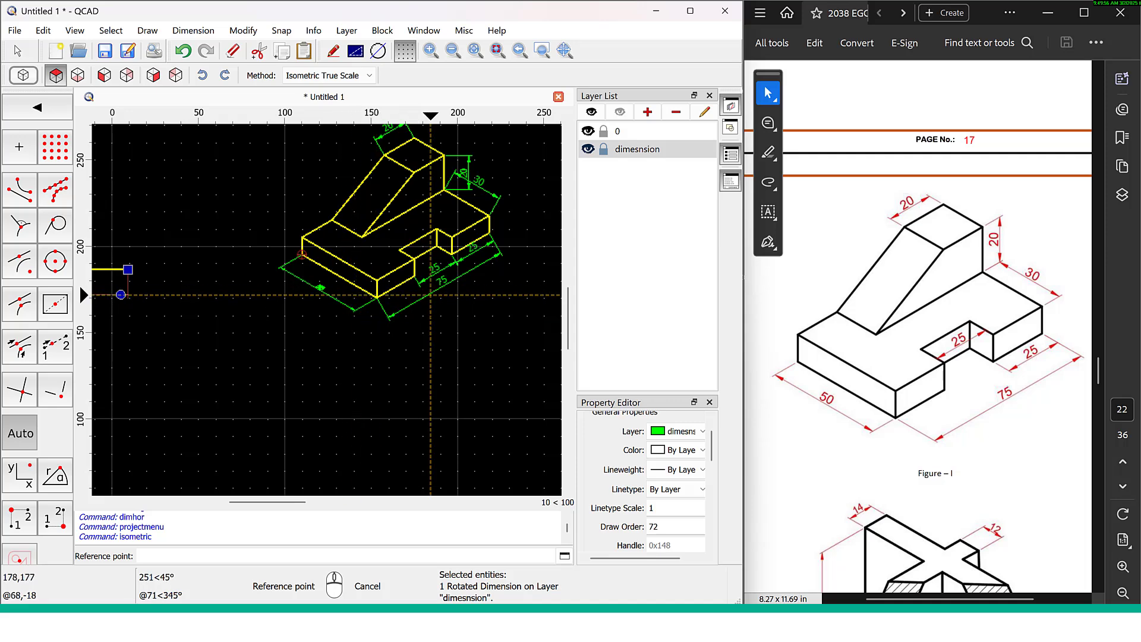
{"action": "scroll", "coordinate": [412, 346], "scroll_direction": "up", "scroll_amount": 1}
{"action": "middle_click_drag", "start_coordinate": [450, 337], "coordinate": [372, 428]}
{"action": "scroll", "coordinate": [431, 206], "scroll_direction": "up", "scroll_amount": 2}
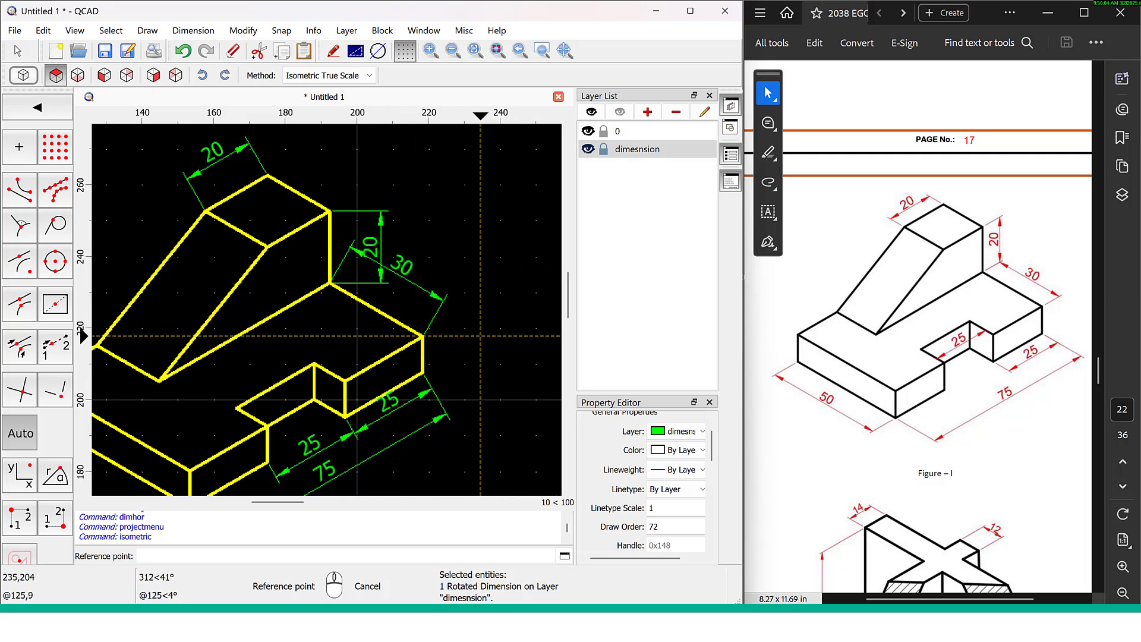
{"action": "scroll", "coordinate": [480, 336], "scroll_direction": "down", "scroll_amount": 3}
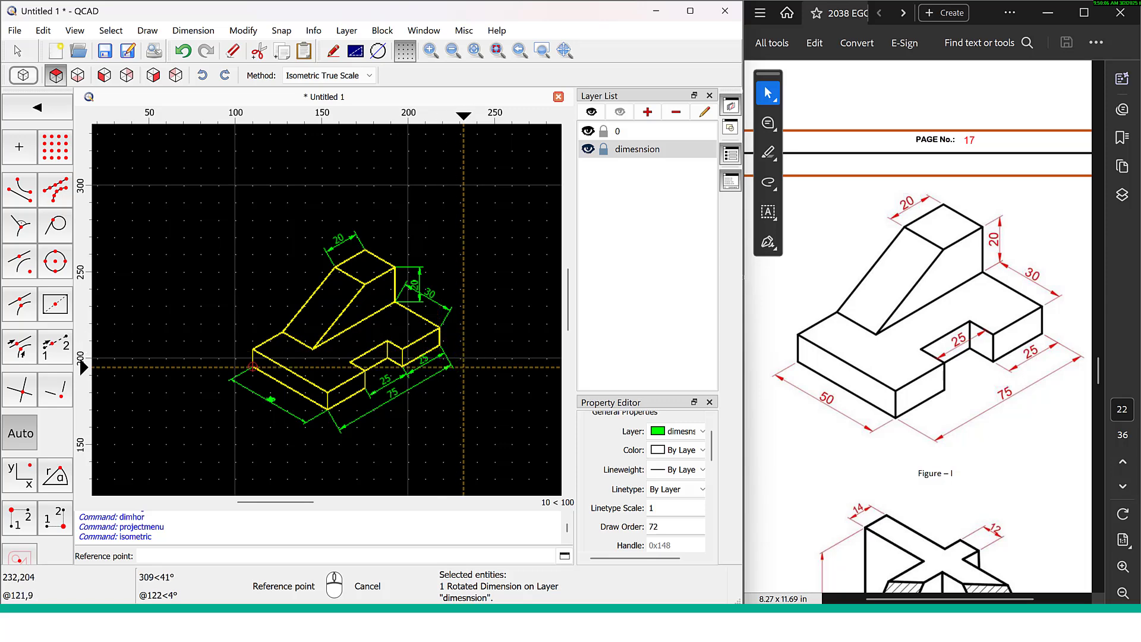
{"action": "scroll", "coordinate": [453, 365], "scroll_direction": "up", "scroll_amount": 2}
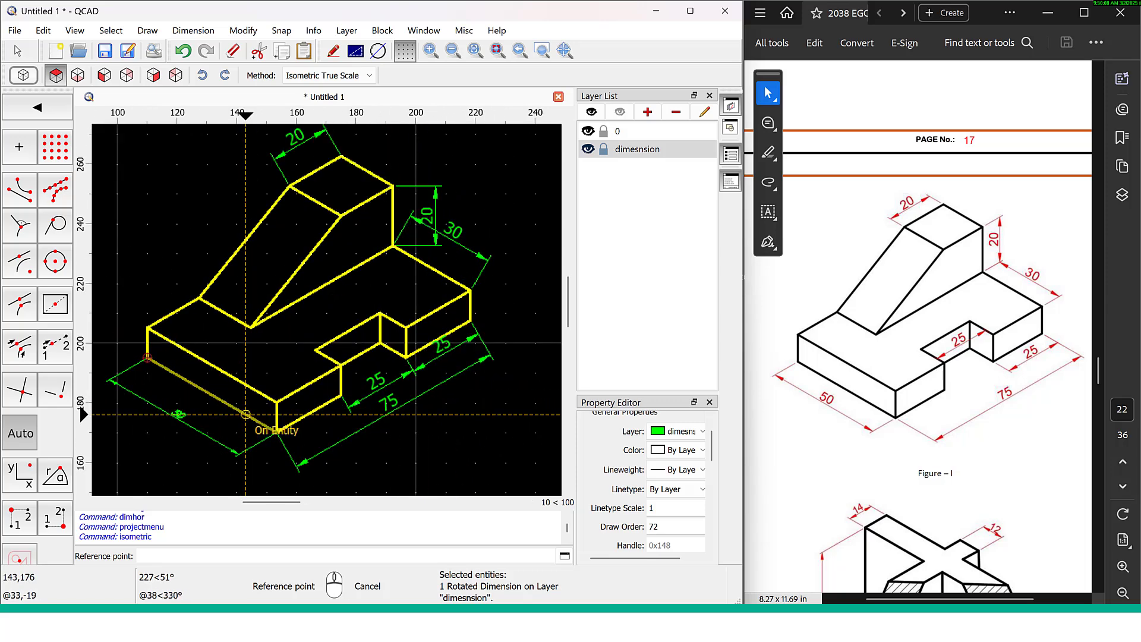
{"action": "scroll", "coordinate": [217, 407], "scroll_direction": "up", "scroll_amount": 3}
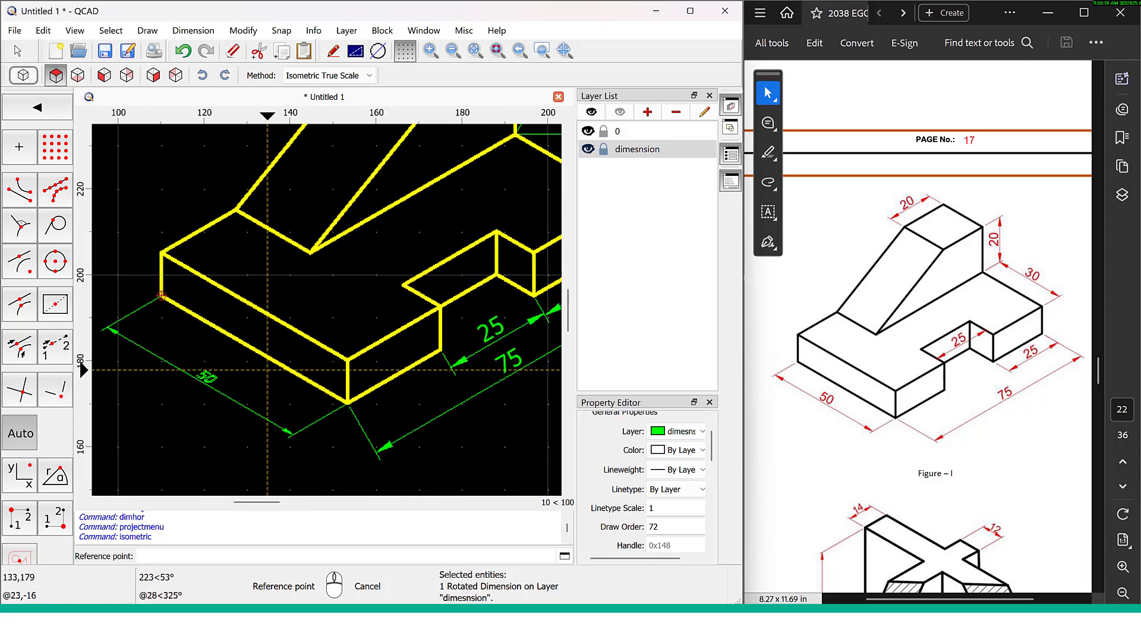
{"action": "scroll", "coordinate": [305, 375], "scroll_direction": "down", "scroll_amount": 5}
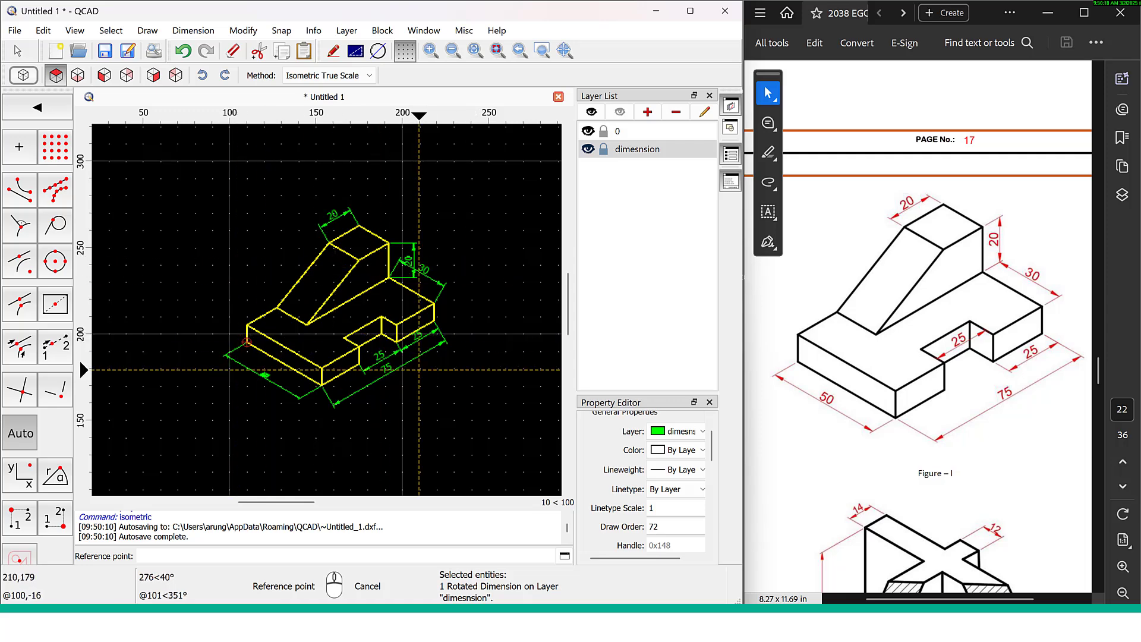
Review the square-with-circle drawing and look through the dimensioned isometric figures on pages 24 to 26 of the reference PDF
{"action": "mouse_move", "coordinate": [430, 394]}
{"action": "middle_mouse_down"}
{"action": "mouse_move", "coordinate": [253, 342]}
{"action": "mouse_move", "coordinate": [160, 359]}
{"action": "mouse_move", "coordinate": [121, 398]}
{"action": "middle_mouse_up"}
{"action": "scroll", "coordinate": [381, 220], "scroll_direction": "up", "scroll_amount": 2}
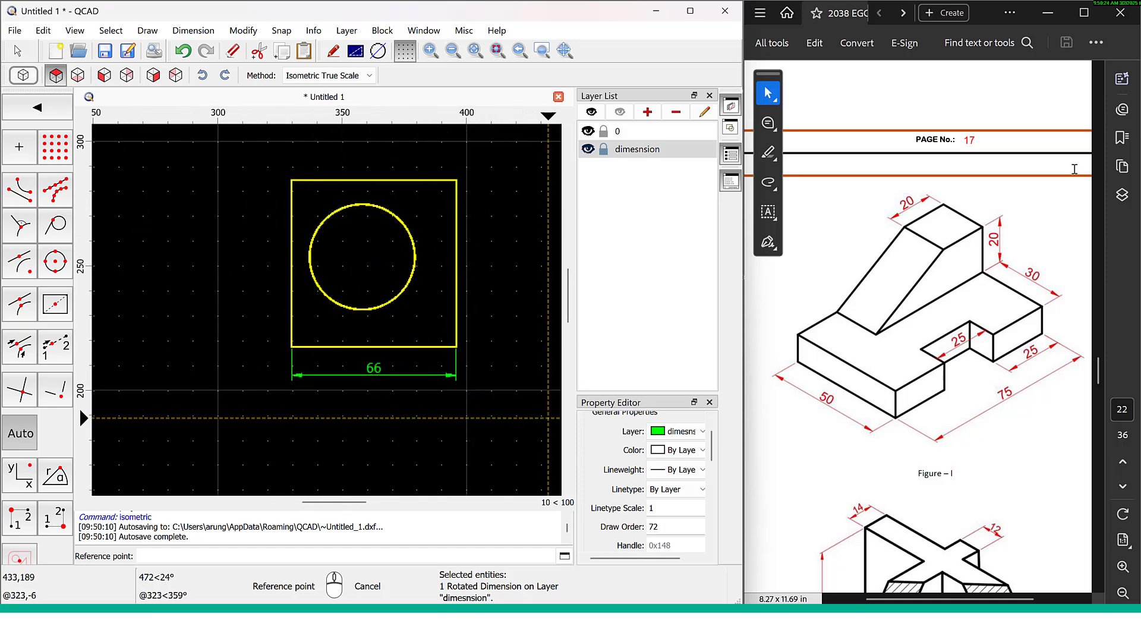
{"action": "left_click_drag", "start_coordinate": [1098, 371], "coordinate": [1099, 406]}
{"action": "scroll", "coordinate": [1025, 329], "scroll_direction": "up", "scroll_amount": 4}
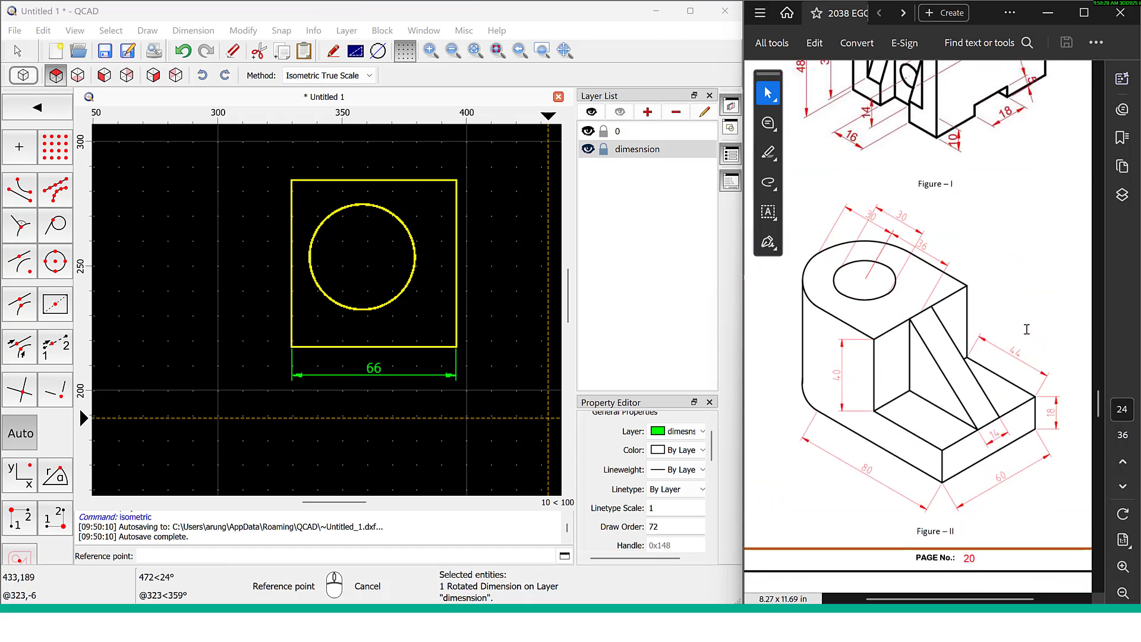
{"action": "scroll", "coordinate": [961, 250], "scroll_direction": "down", "scroll_amount": 10}
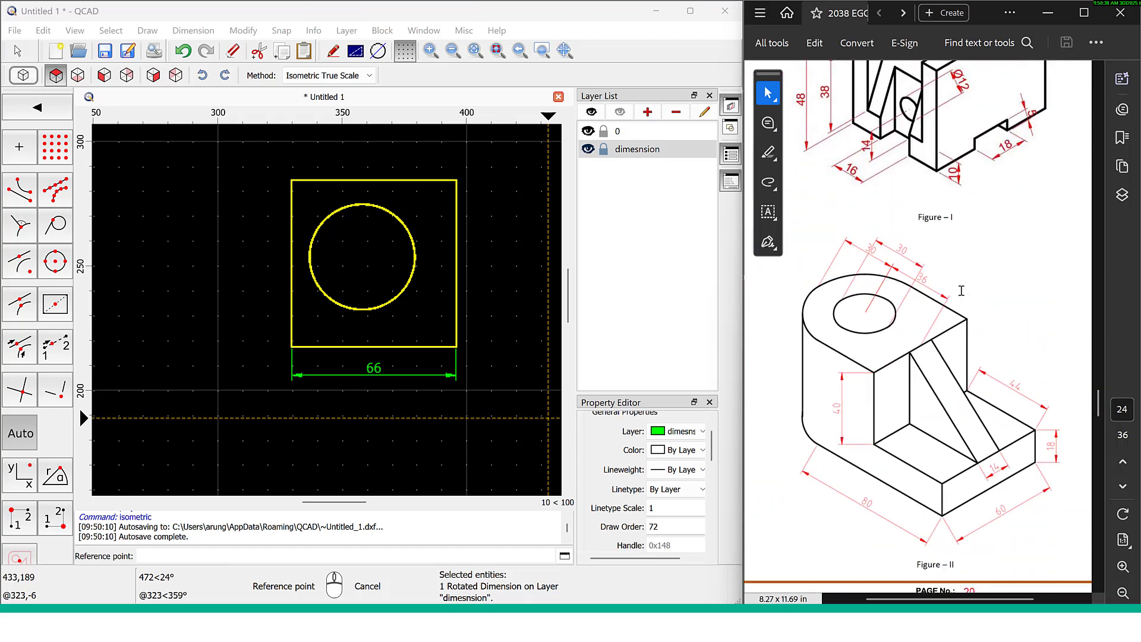
{"action": "scroll", "coordinate": [972, 330], "scroll_direction": "down", "scroll_amount": 5}
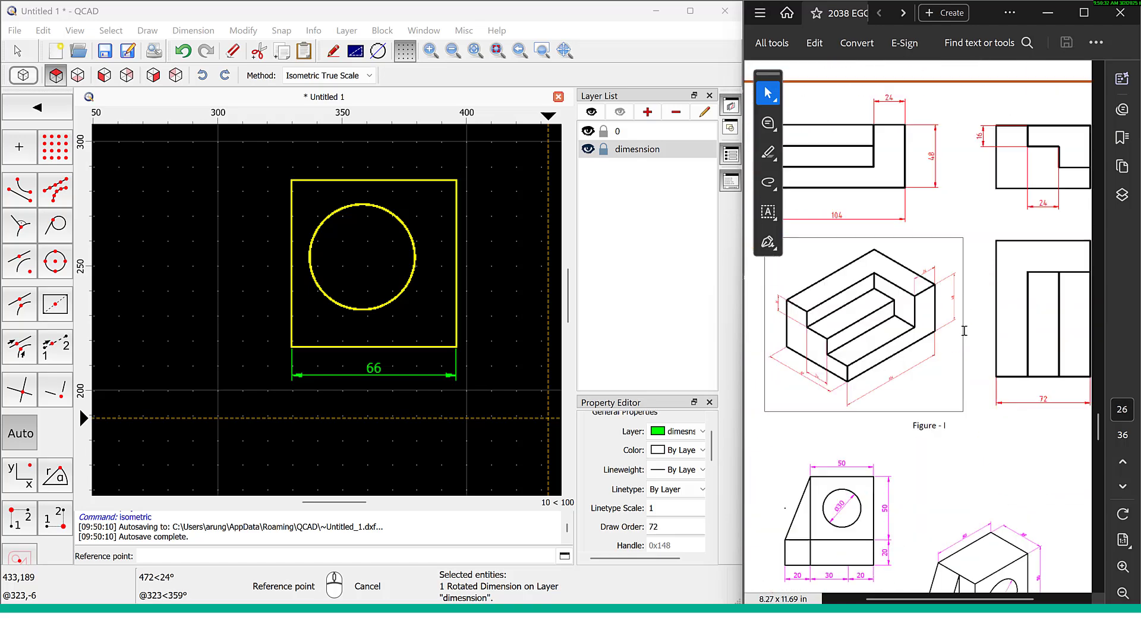
{"action": "scroll", "coordinate": [975, 299], "scroll_direction": "up", "scroll_amount": 15}
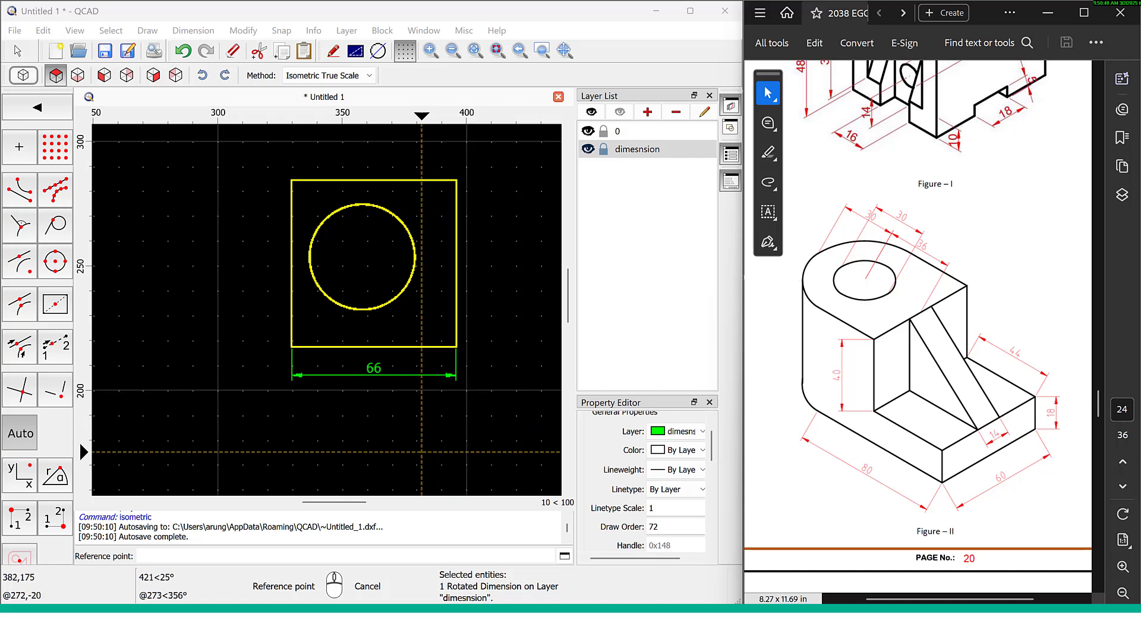
Inspect the cube with its projected circles and leave the isometric projection command
{"action": "left_click", "coordinate": [357, 496]}
{"action": "middle_click_drag", "start_coordinate": [421, 427], "coordinate": [247, 428]}
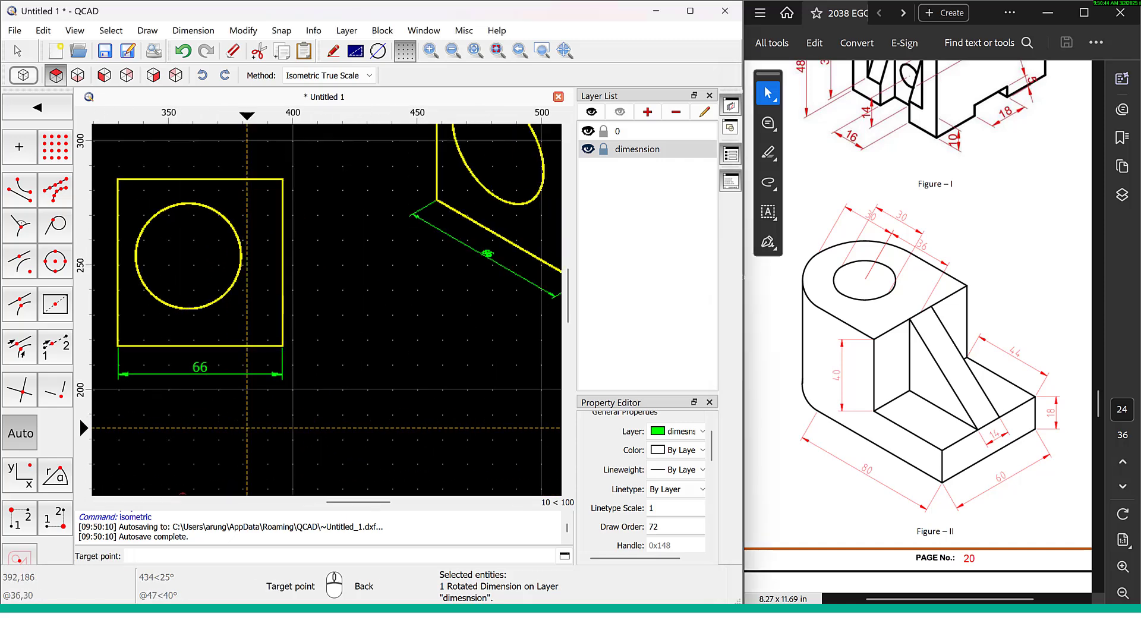
{"action": "scroll", "coordinate": [247, 428], "scroll_direction": "down", "scroll_amount": 7}
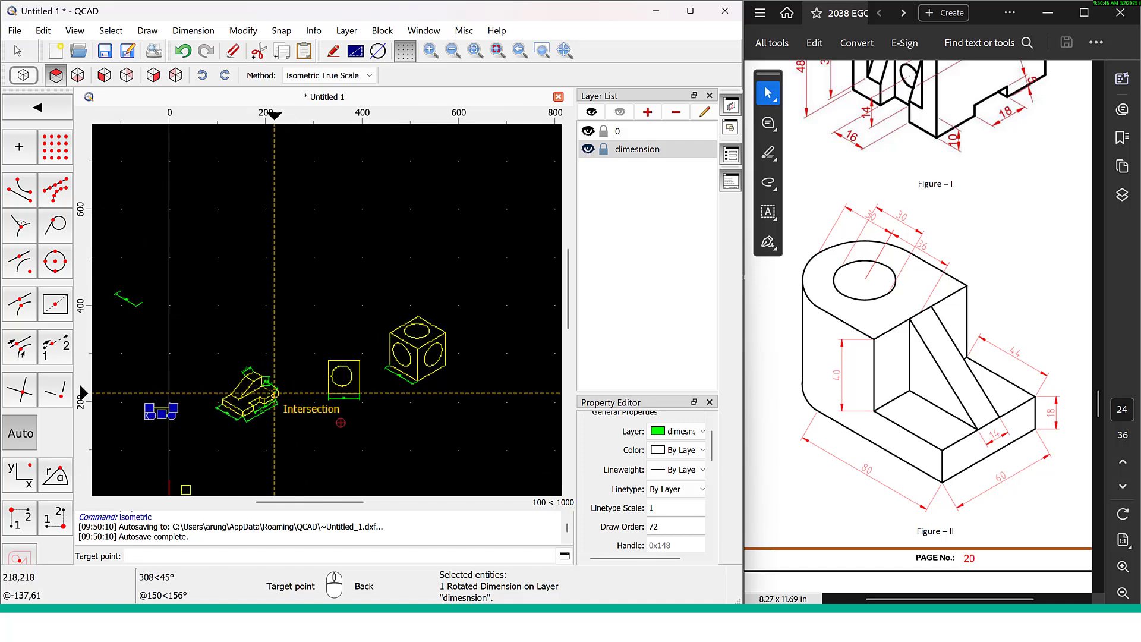
{"action": "scroll", "coordinate": [274, 392], "scroll_direction": "up", "scroll_amount": 6}
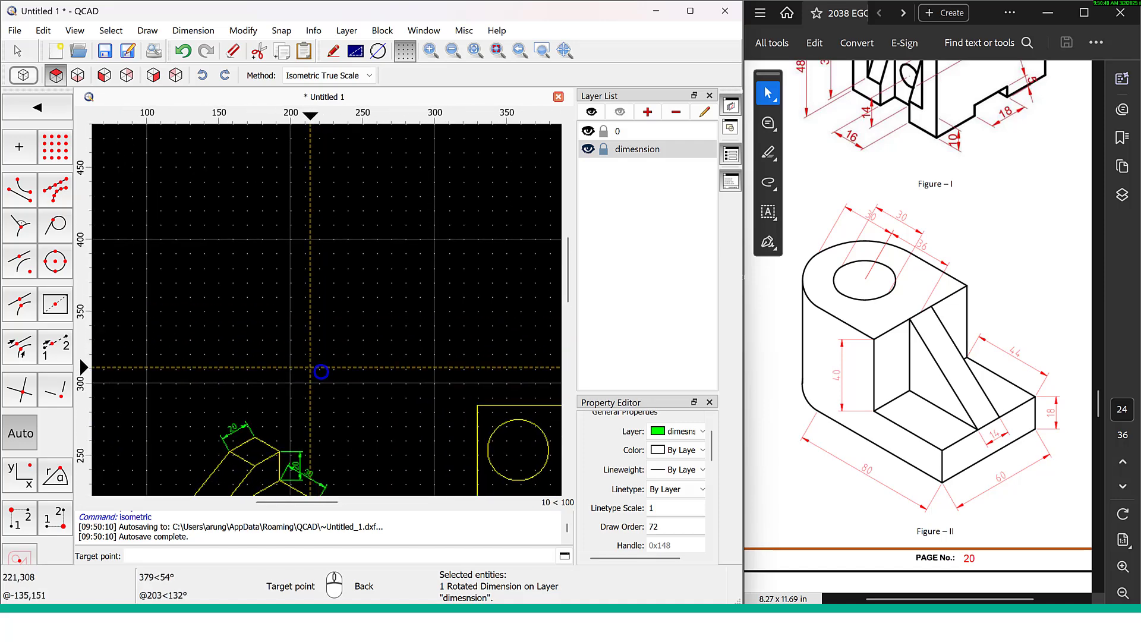
{"action": "scroll", "coordinate": [311, 367], "scroll_direction": "up", "scroll_amount": 3}
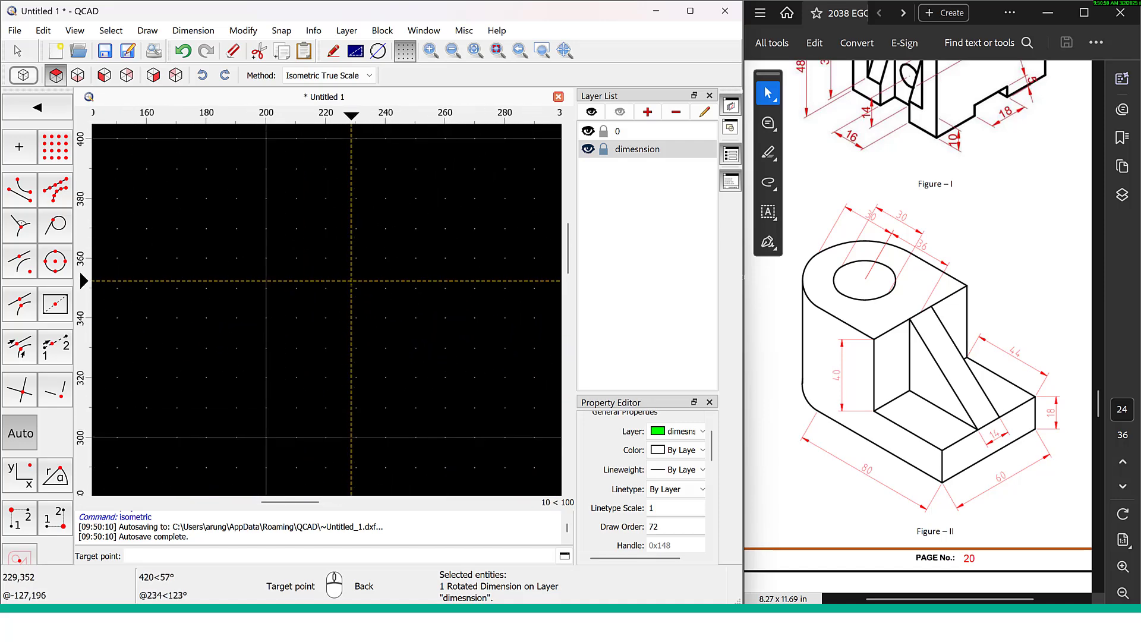
{"action": "scroll", "coordinate": [359, 349], "scroll_direction": "down", "scroll_amount": 4}
{"action": "scroll", "coordinate": [397, 305], "scroll_direction": "up", "scroll_amount": 3}
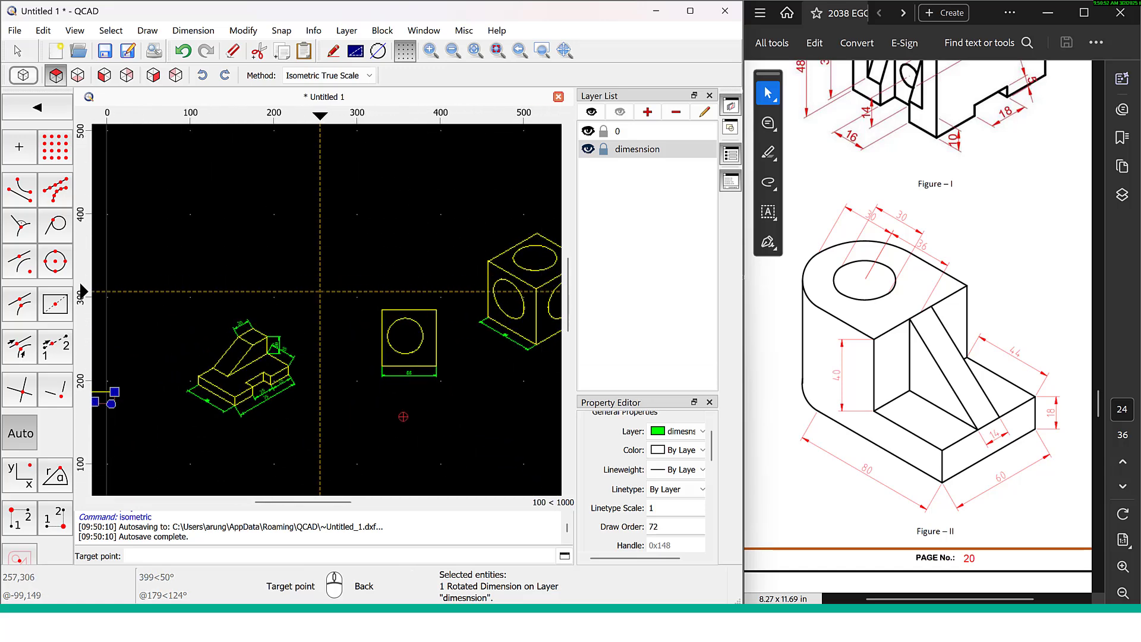
{"action": "scroll", "coordinate": [458, 330], "scroll_direction": "down", "scroll_amount": 1}
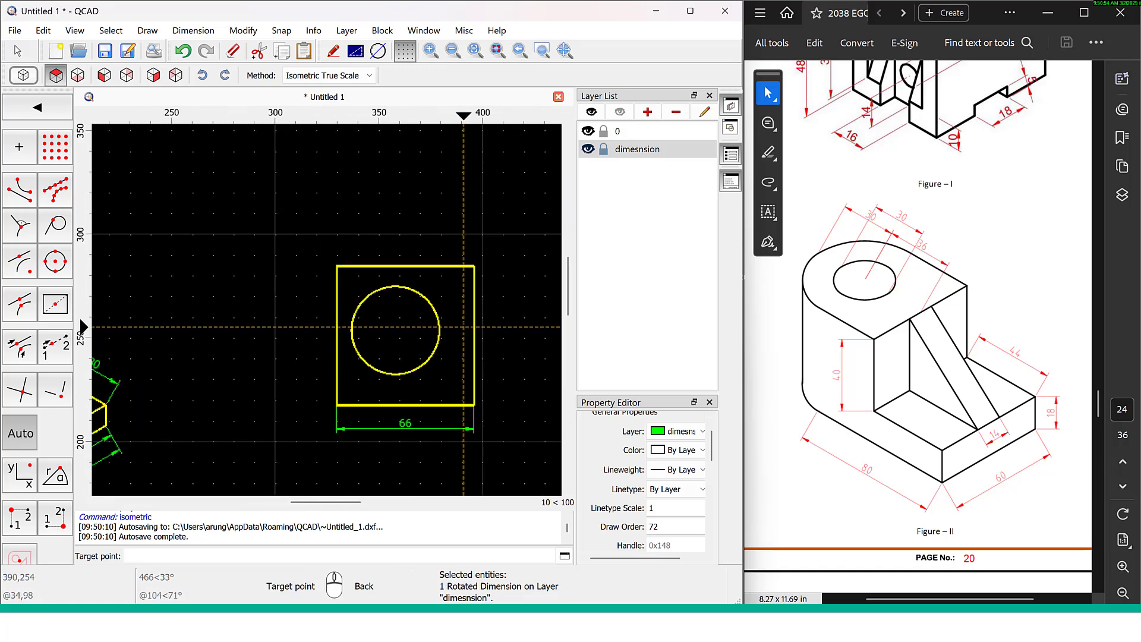
{"action": "middle_click_drag", "start_coordinate": [457, 330], "coordinate": [89, 402]}
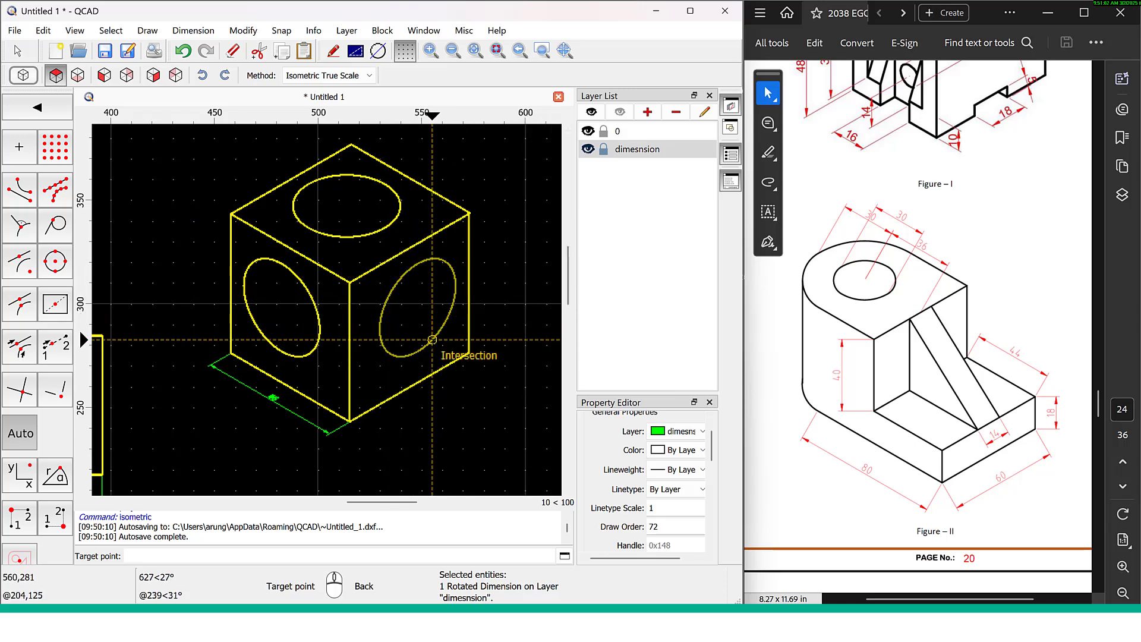
{"action": "right_click", "coordinate": [425, 346]}
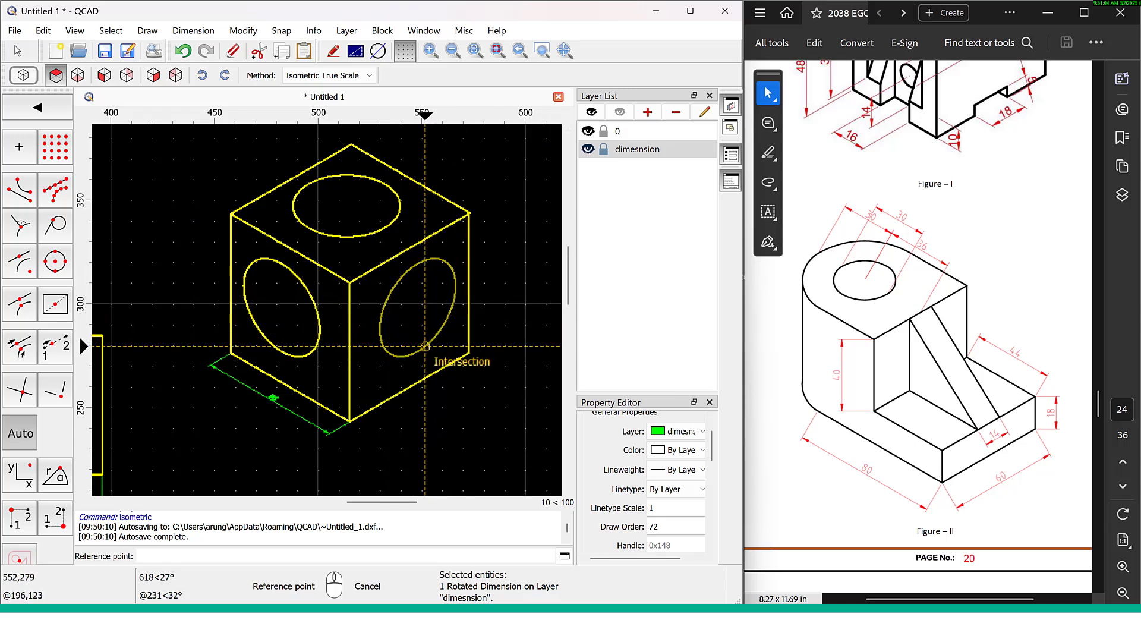
{"action": "right_click", "coordinate": [425, 346]}
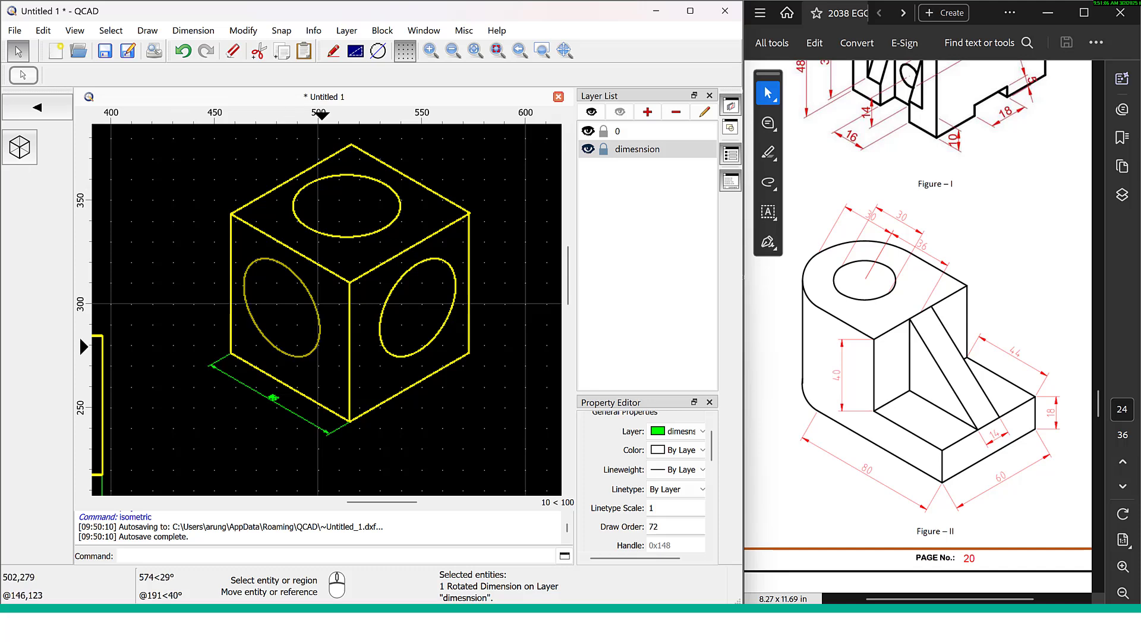
Try to add a diameter dimension to the projected circle on the cube's left face
{"action": "left_click", "coordinate": [320, 331]}
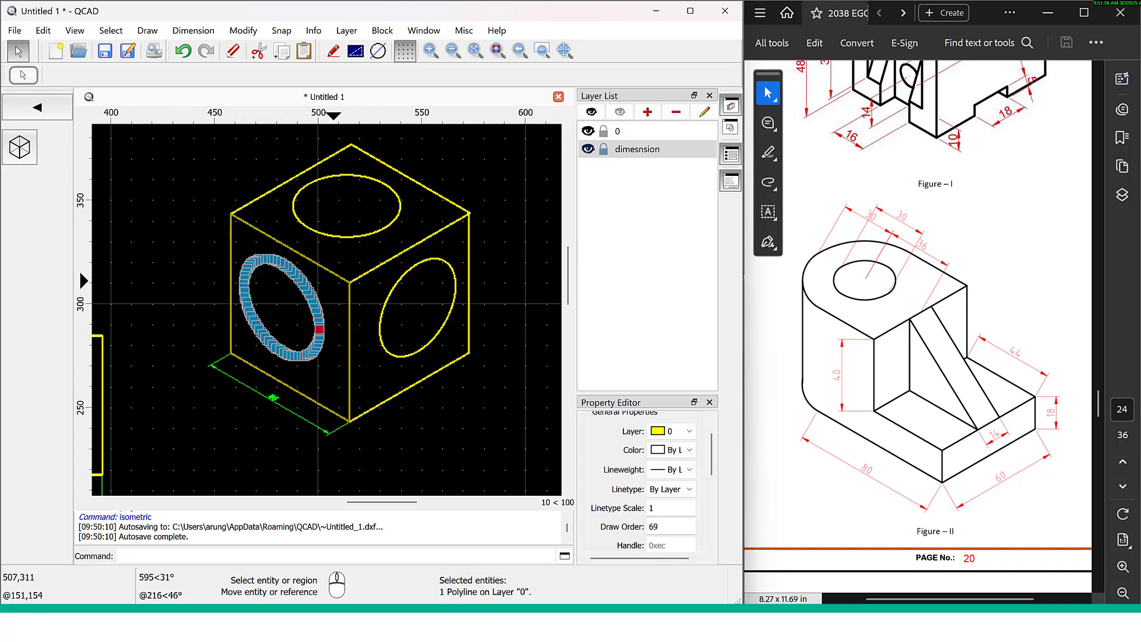
{"action": "left_click", "coordinate": [200, 31]}
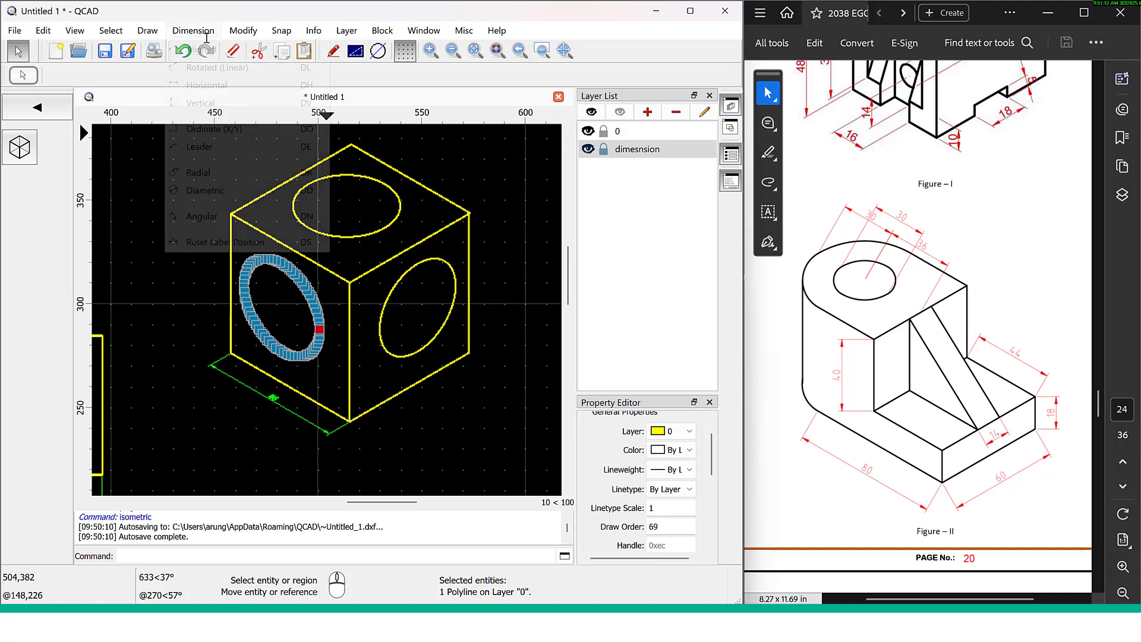
{"action": "left_click", "coordinate": [228, 190]}
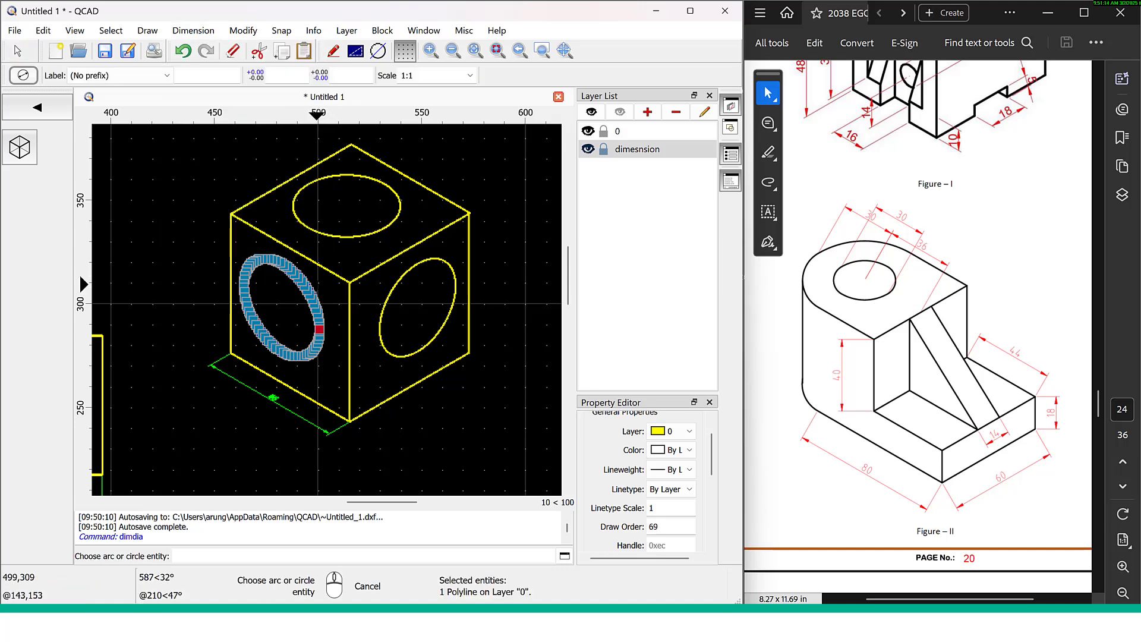
{"action": "left_click", "coordinate": [308, 287]}
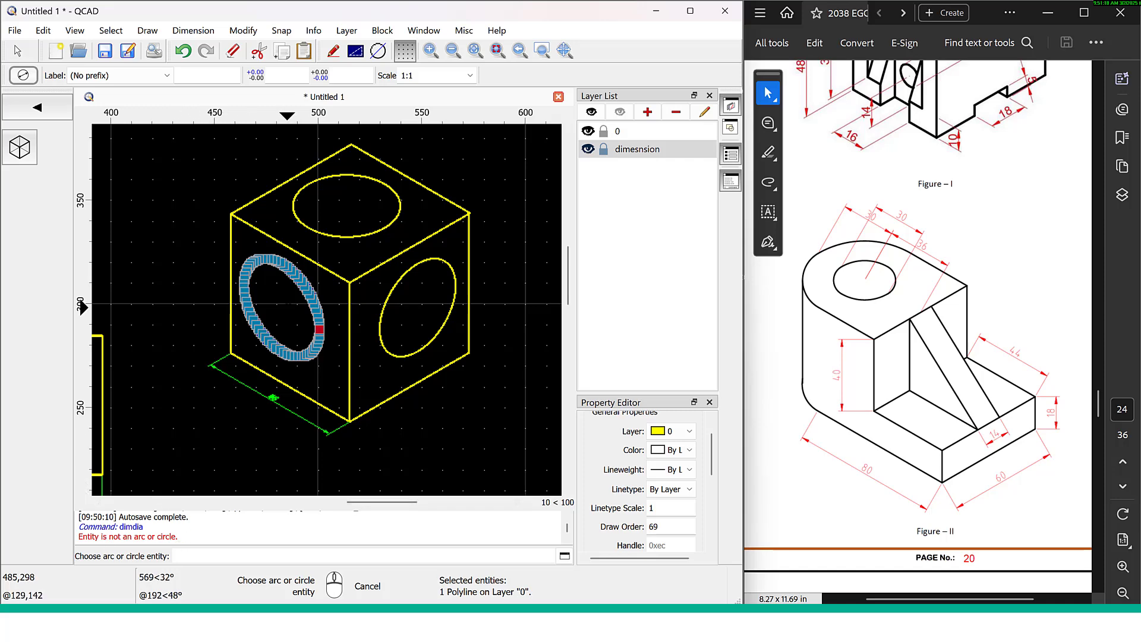
{"action": "scroll", "coordinate": [287, 307], "scroll_direction": "up", "scroll_amount": 3}
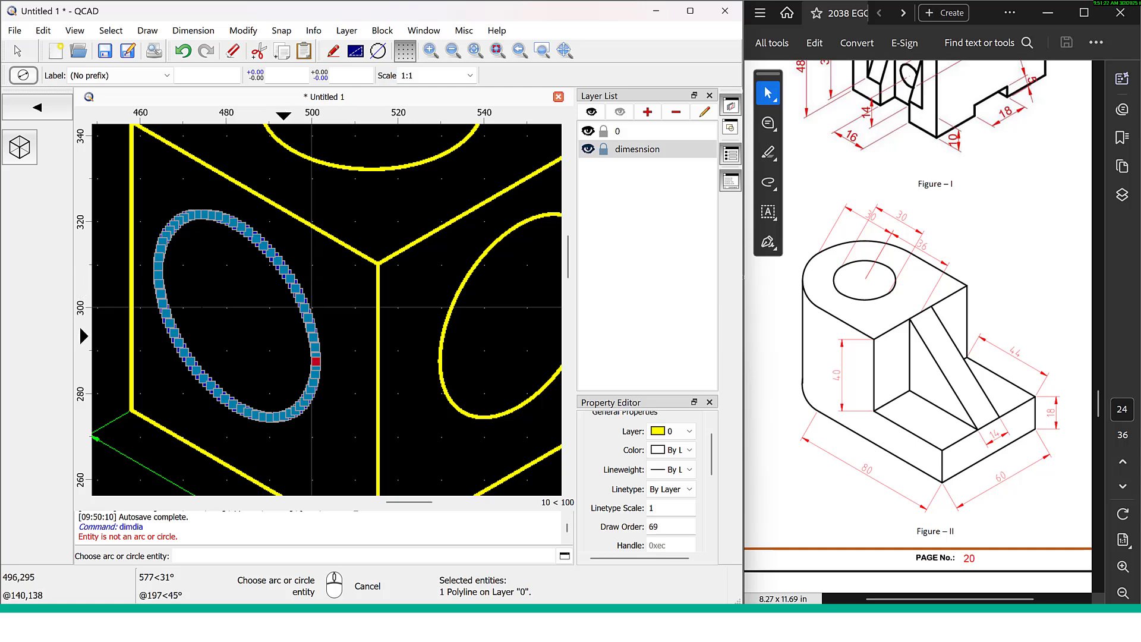
{"action": "key", "text": "Escape"}
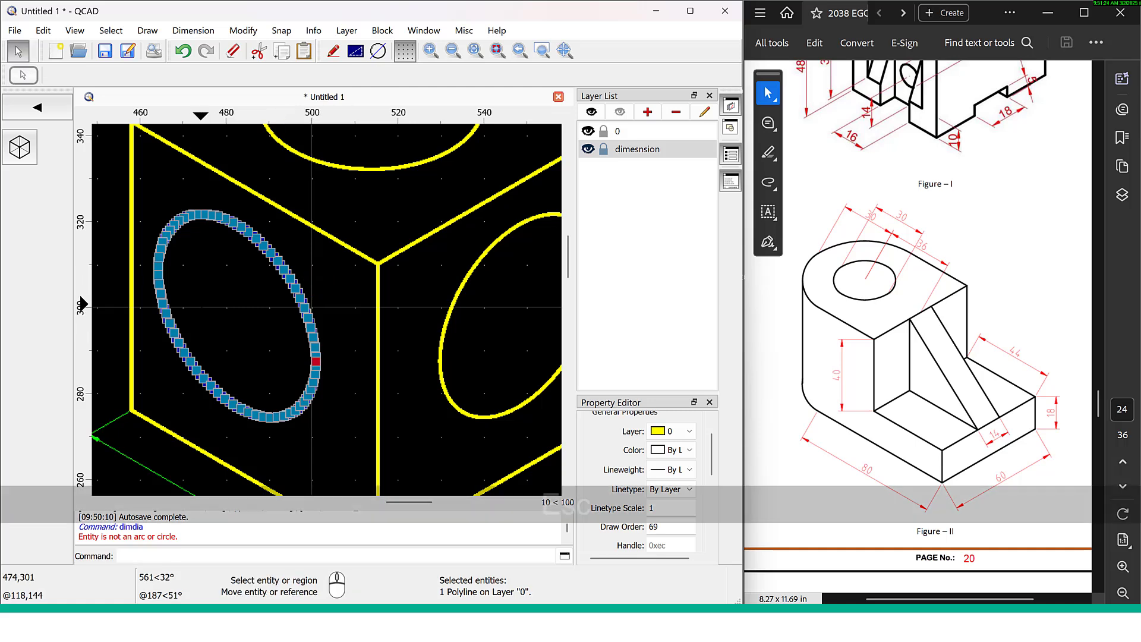
{"action": "key", "text": "Escape"}
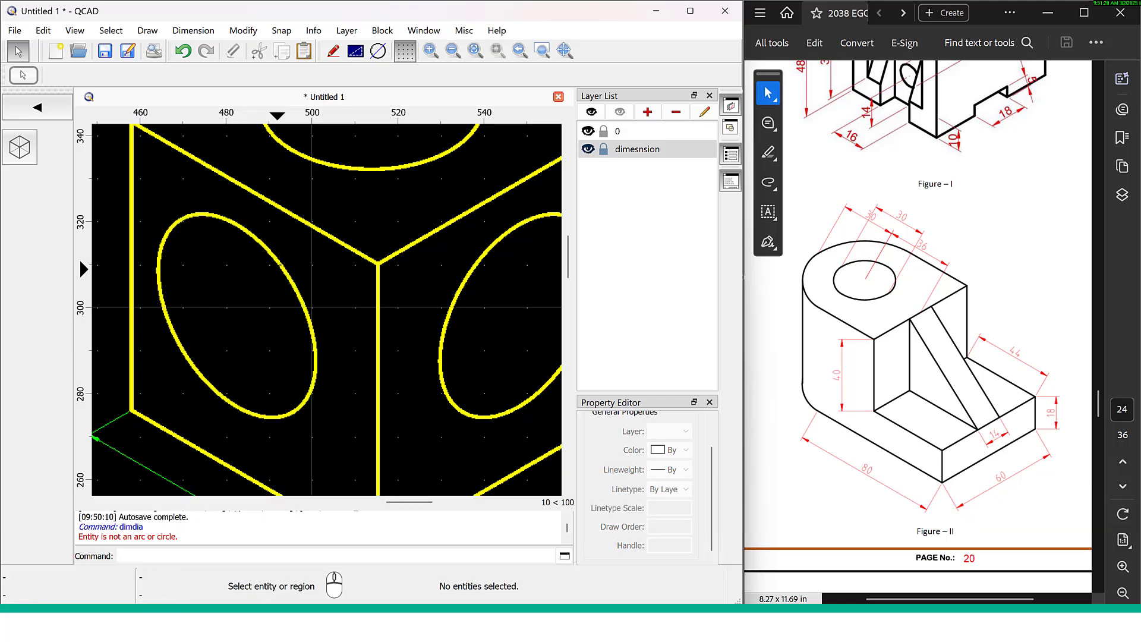
Select the projected circle on the cube's left face and examine the isometric figure with the Ø12 hole in the reference PDF
{"action": "left_click", "coordinate": [289, 276]}
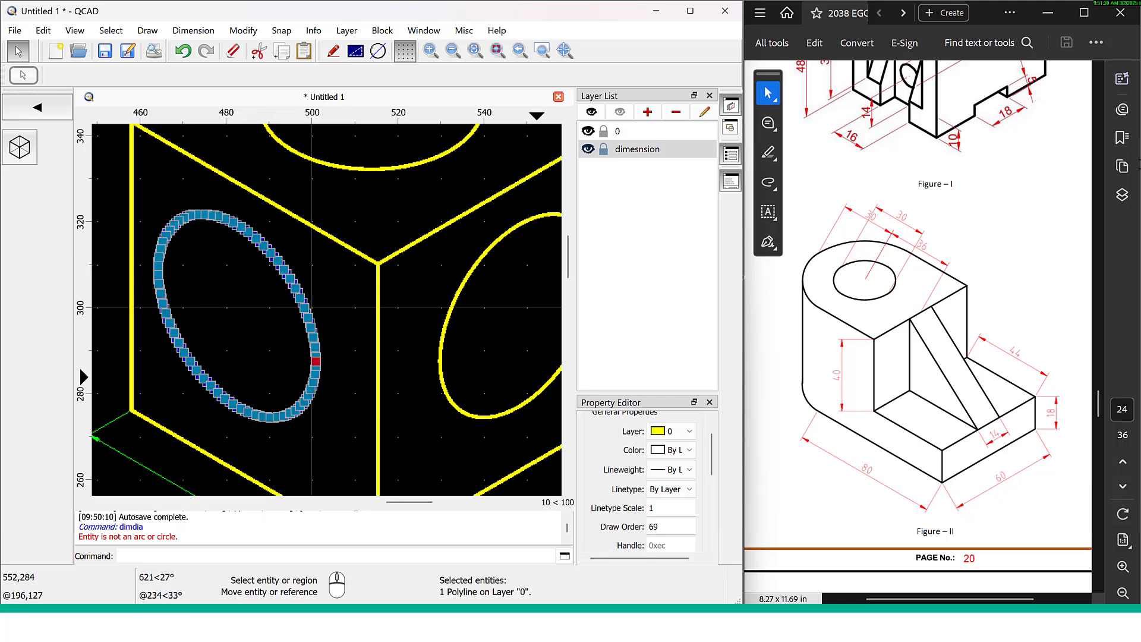
{"action": "left_click", "coordinate": [957, 138]}
{"action": "scroll", "coordinate": [959, 258], "scroll_direction": "down", "scroll_amount": 10}
{"action": "scroll", "coordinate": [958, 238], "scroll_direction": "down", "scroll_amount": 14}
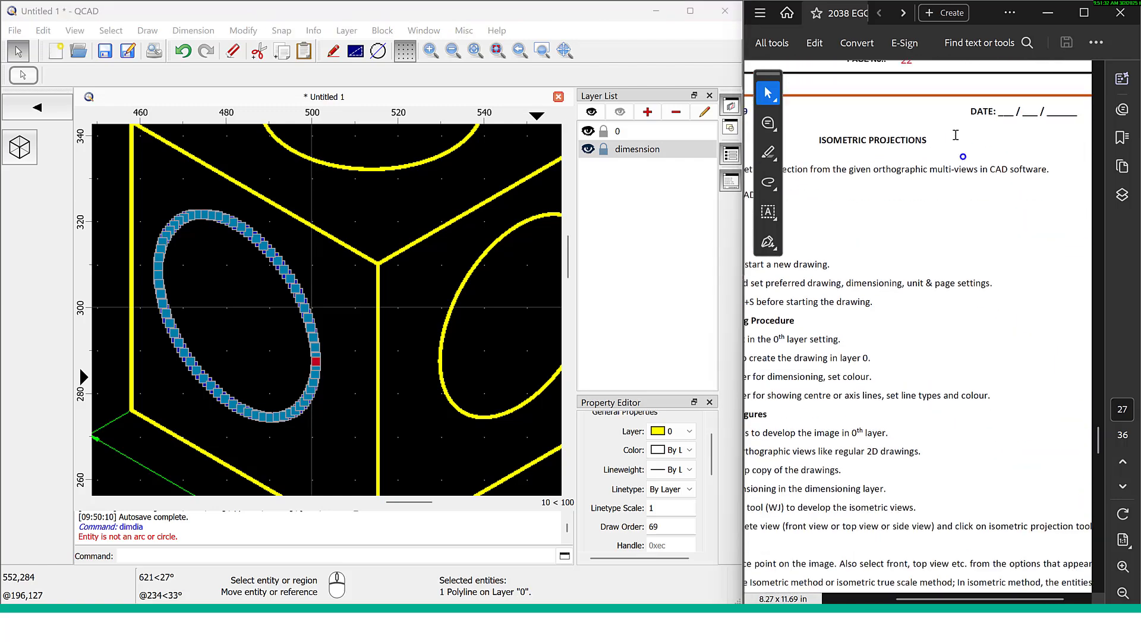
{"action": "scroll", "coordinate": [957, 155], "scroll_direction": "up", "scroll_amount": 15}
{"action": "scroll", "coordinate": [915, 232], "scroll_direction": "up", "scroll_amount": 15}
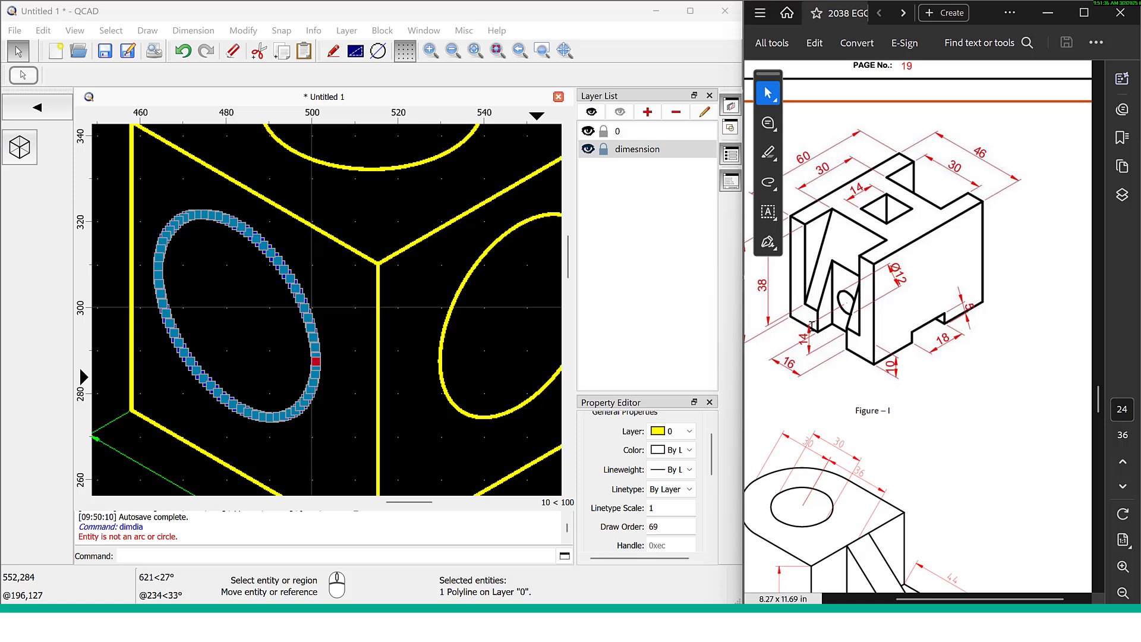
{"action": "scroll", "coordinate": [826, 321], "scroll_direction": "up", "scroll_amount": 1}
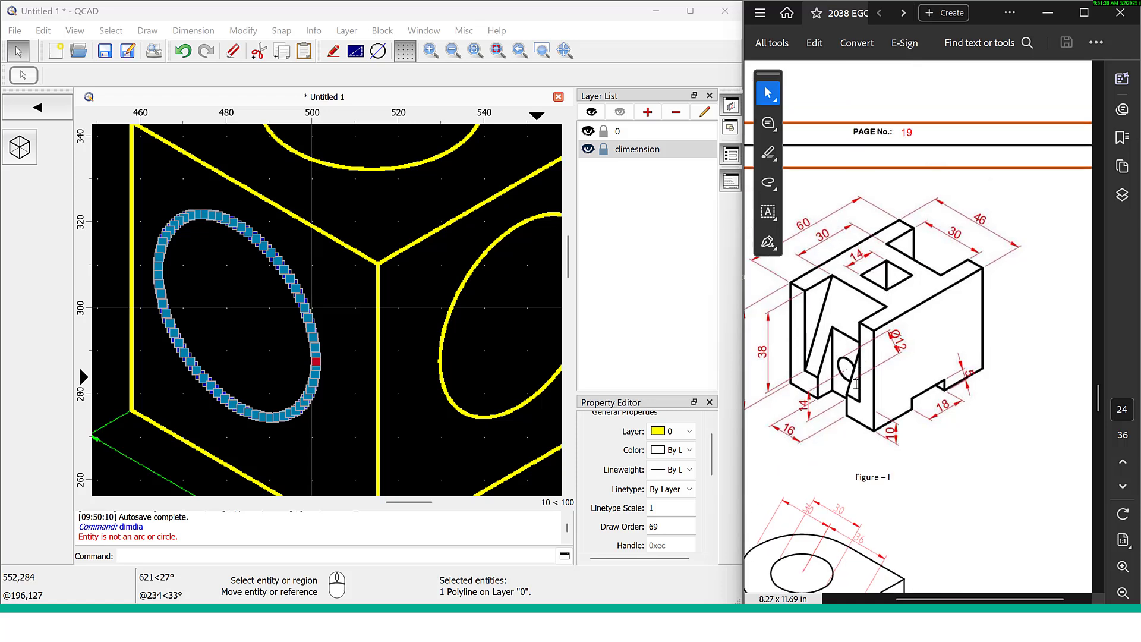
{"action": "left_click", "coordinate": [341, 411]}
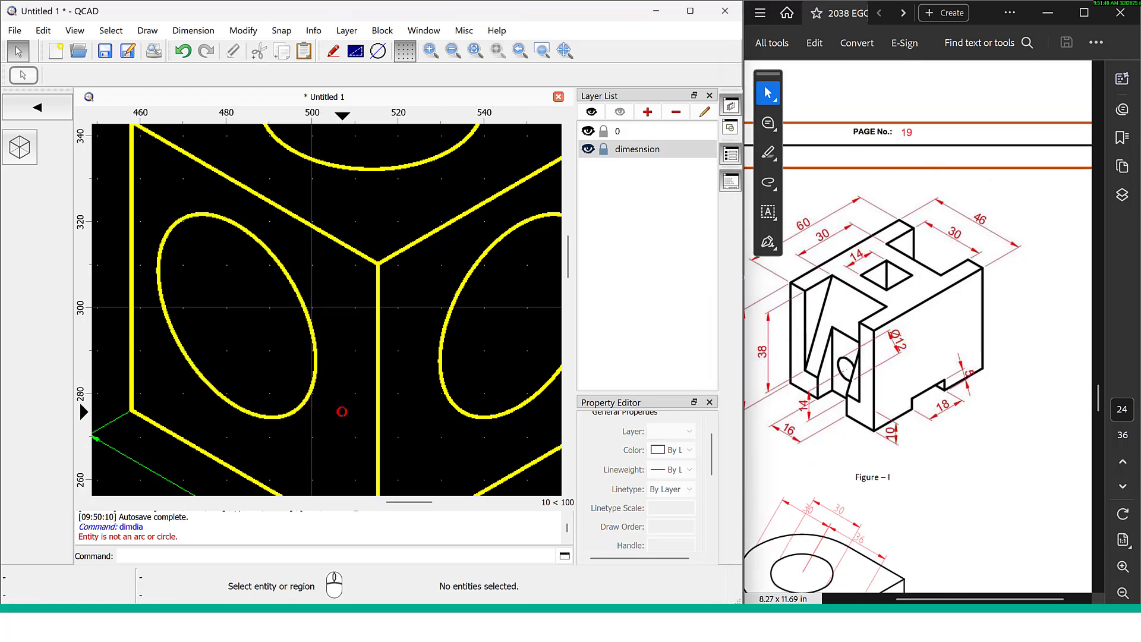
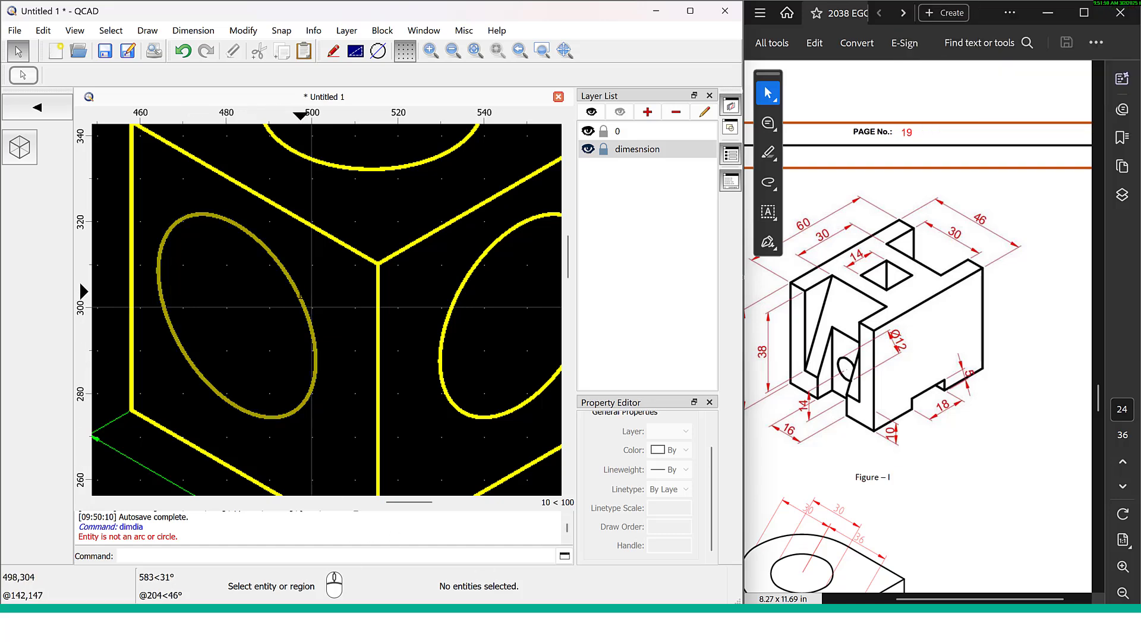
{"action": "left_click", "coordinate": [301, 296]}
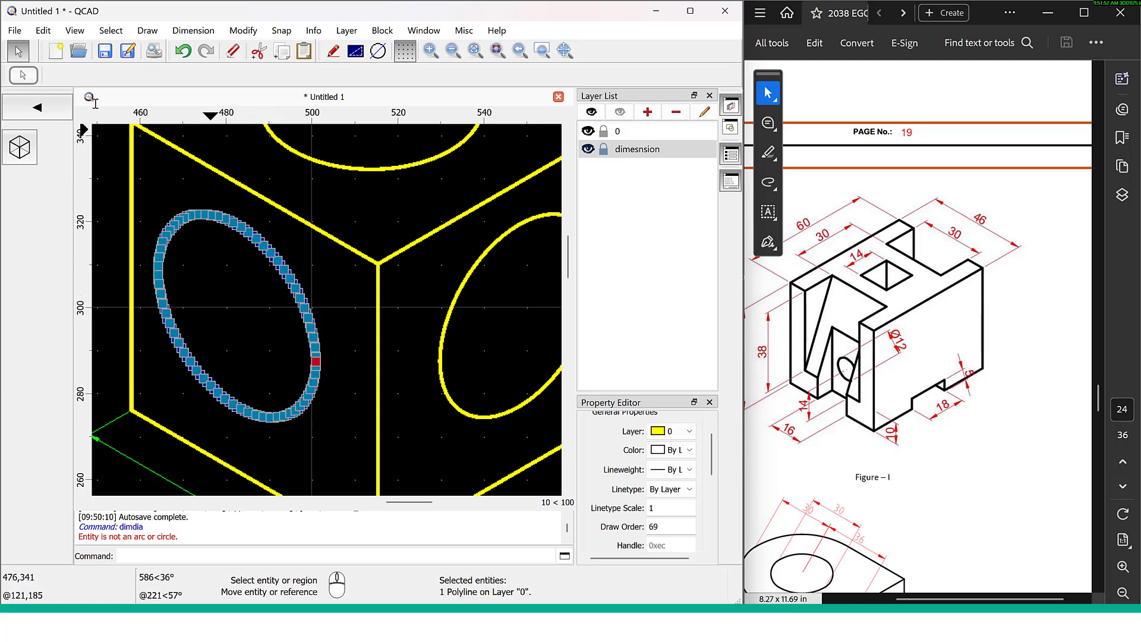
{"action": "left_click", "coordinate": [58, 107]}
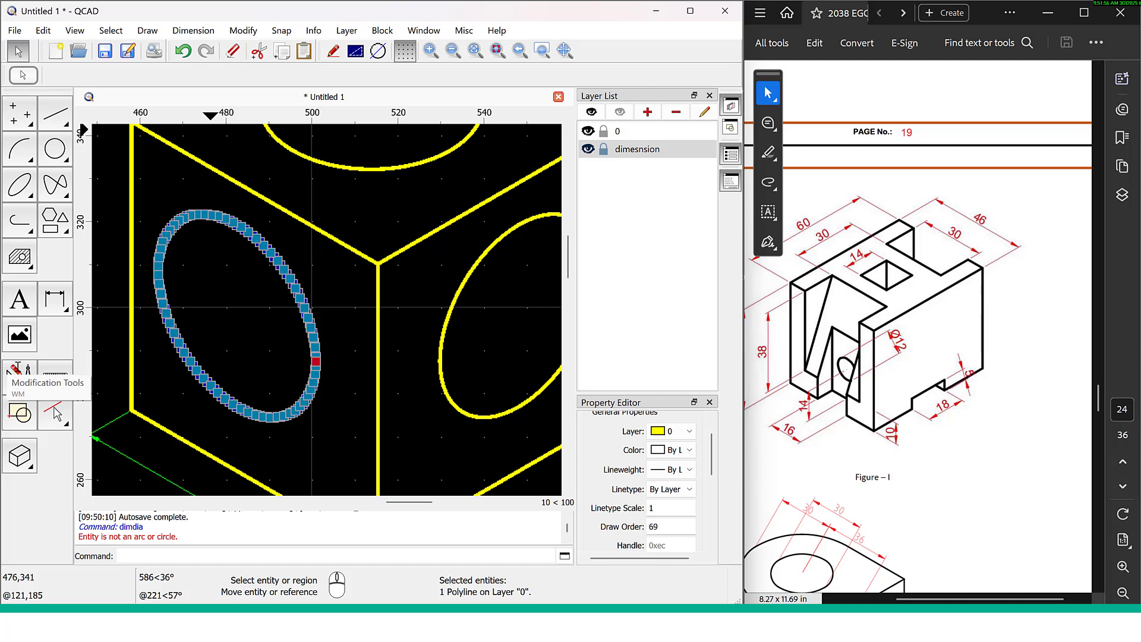
{"action": "left_click", "coordinate": [17, 370]}
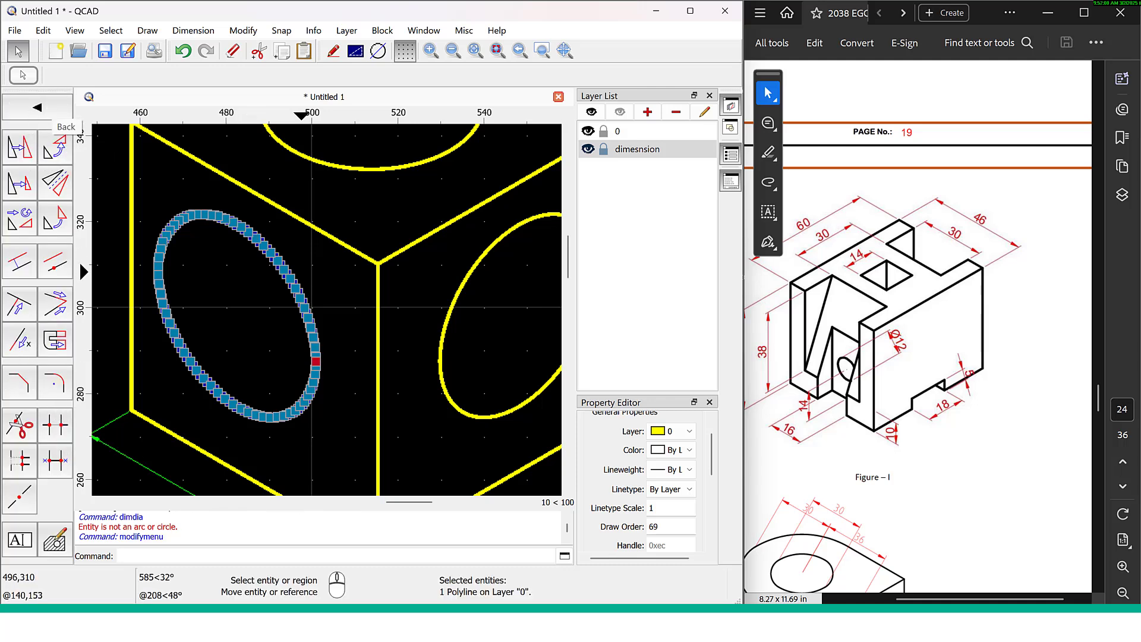
{"action": "left_click", "coordinate": [54, 113]}
Make layer 0 active and draw a diagonal line across the lower part of the projected circle on the cube's left face
{"action": "left_click", "coordinate": [58, 122]}
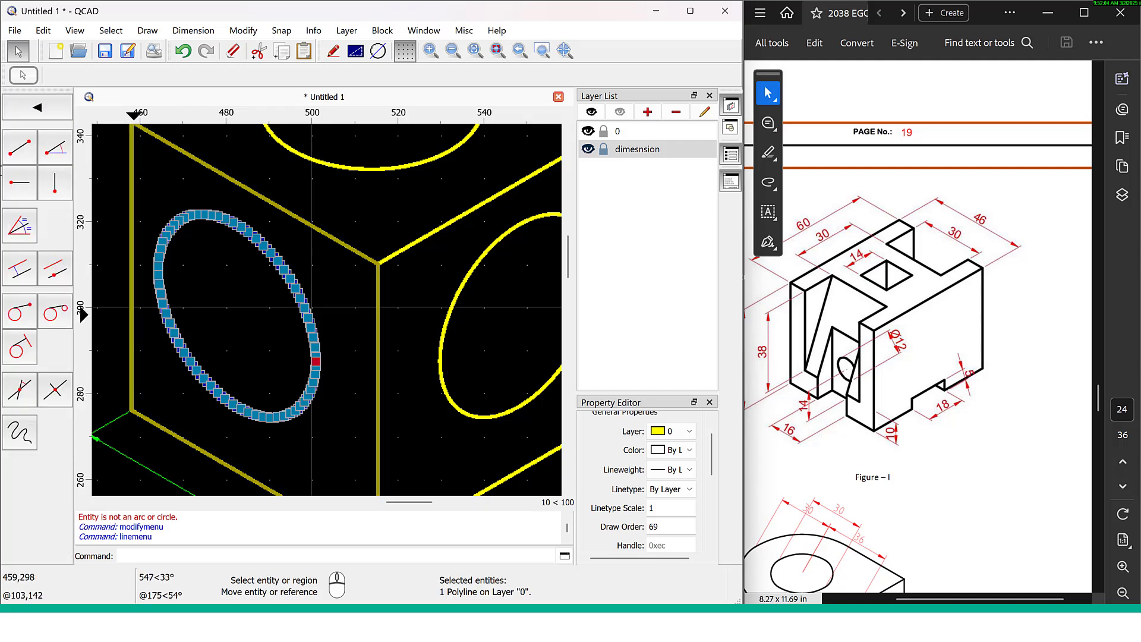
{"action": "left_click", "coordinate": [20, 146]}
{"action": "left_click", "coordinate": [198, 418]}
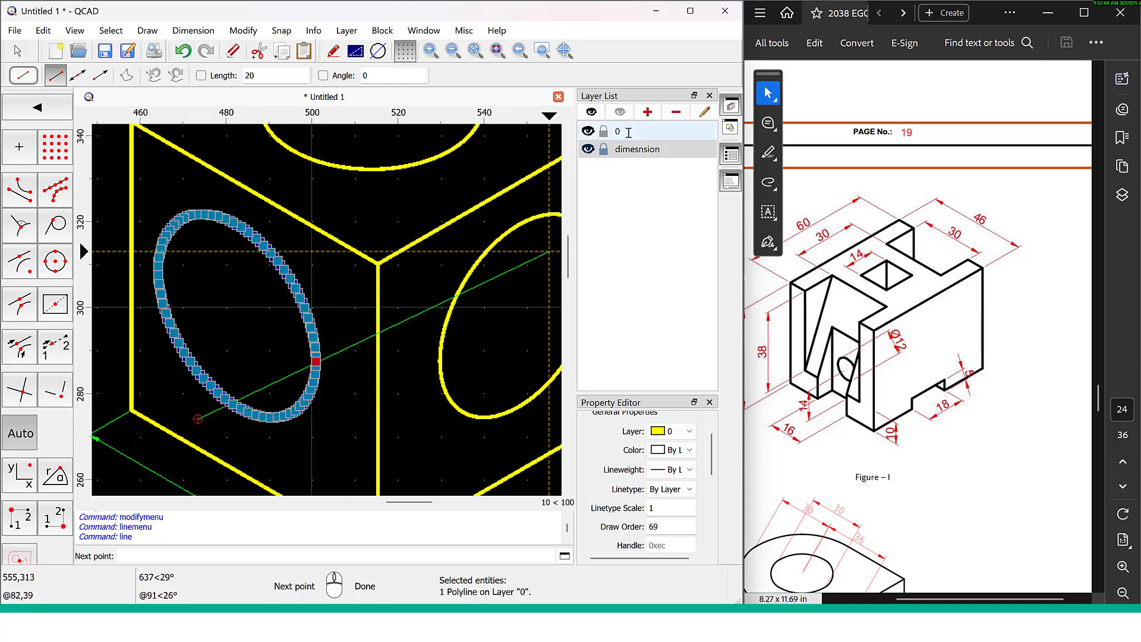
{"action": "left_click", "coordinate": [628, 133]}
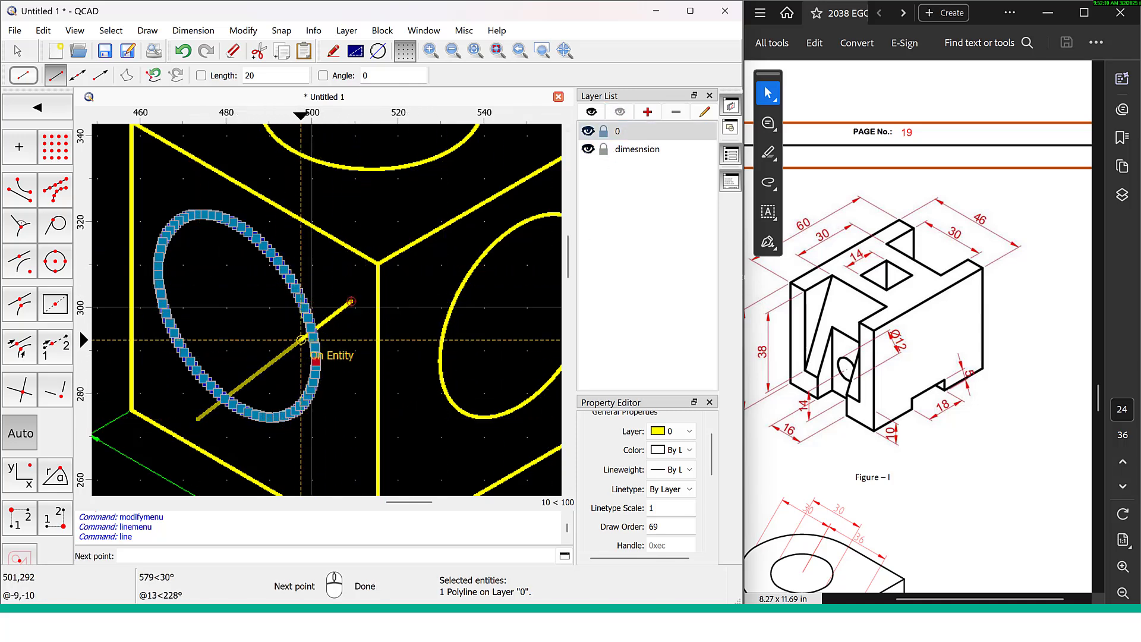
{"action": "right_click", "coordinate": [318, 366]}
{"action": "left_click", "coordinate": [330, 383]}
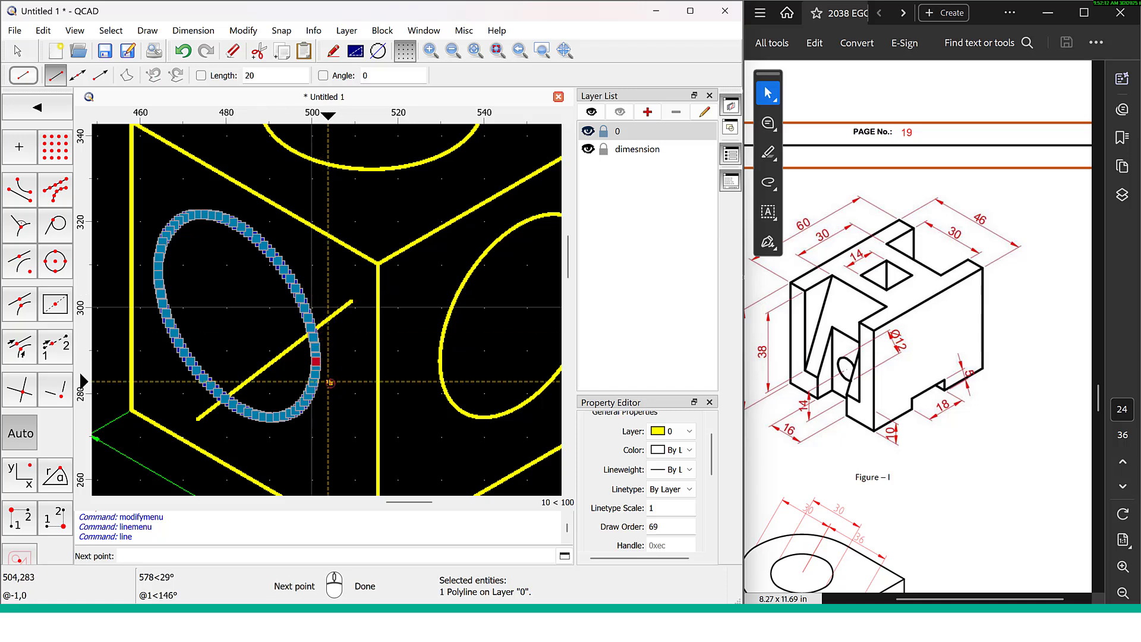
{"action": "key", "text": "Escape"}
{"action": "key", "text": "Escape"}
{"action": "key", "text": "Escape"}
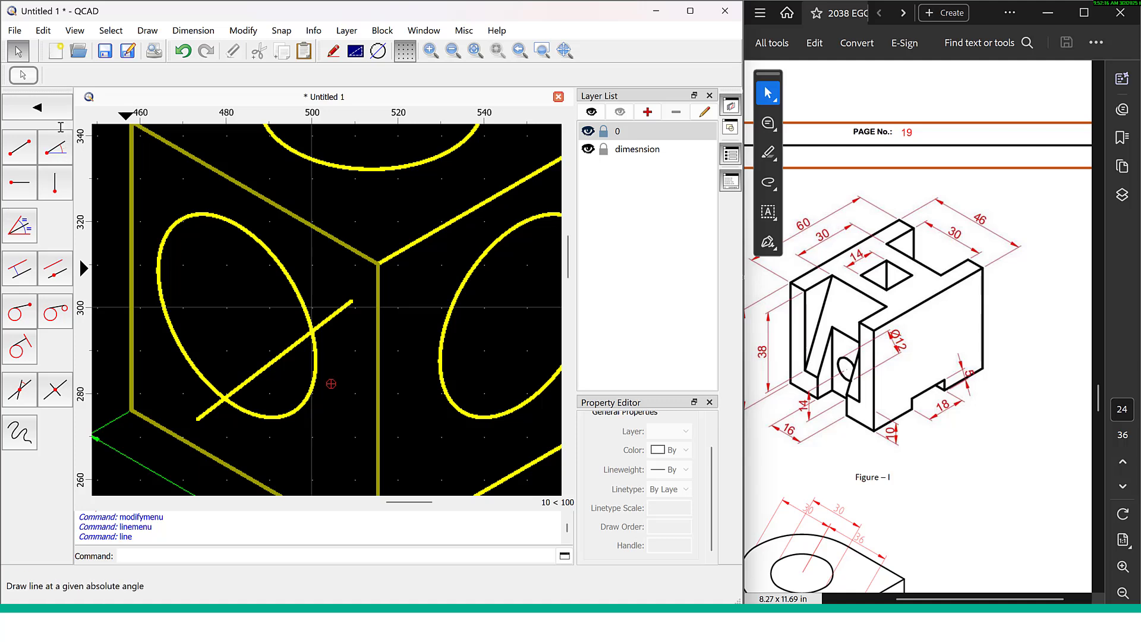
Try to break out the segment of the left-face projected circle that lies below the diagonal line
{"action": "left_click", "coordinate": [52, 109]}
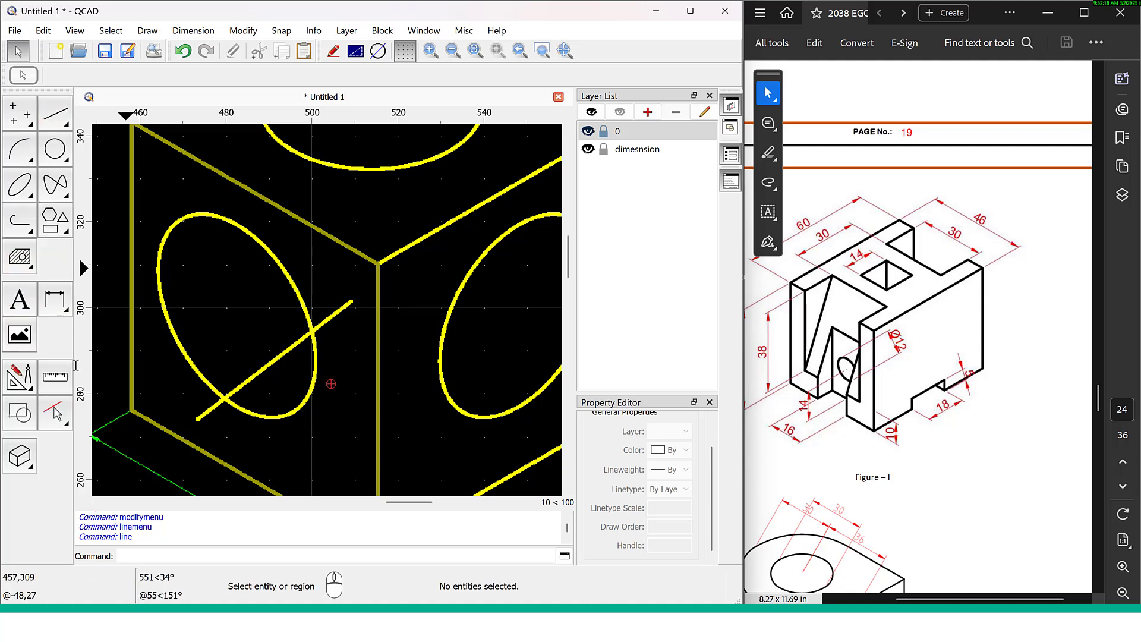
{"action": "left_click", "coordinate": [55, 412]}
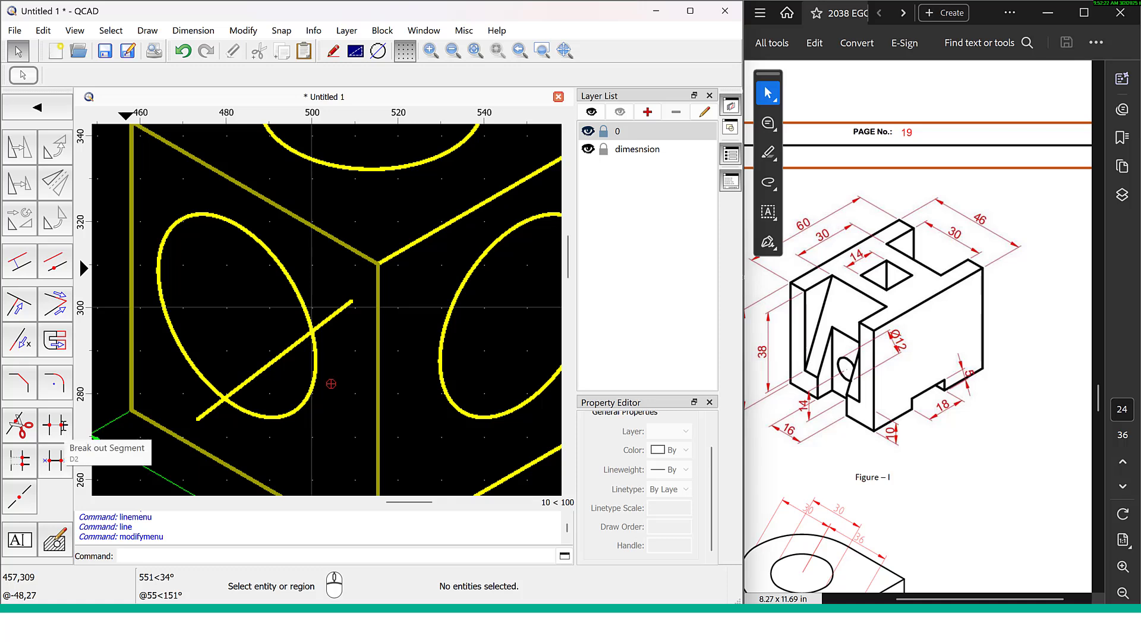
{"action": "left_click", "coordinate": [55, 425]}
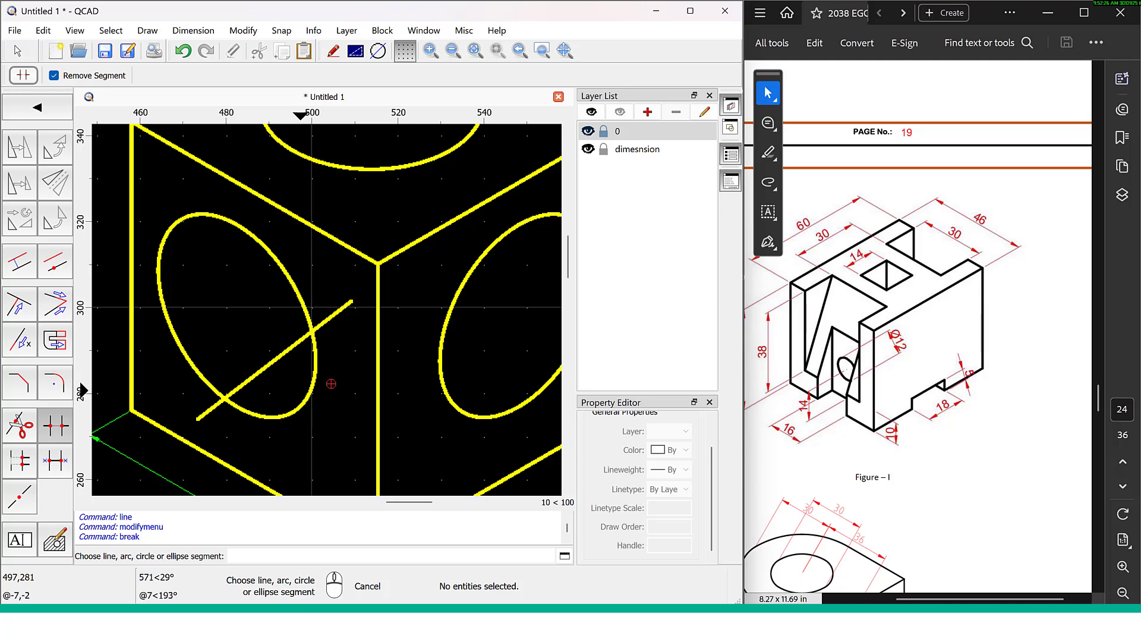
{"action": "left_click", "coordinate": [297, 395]}
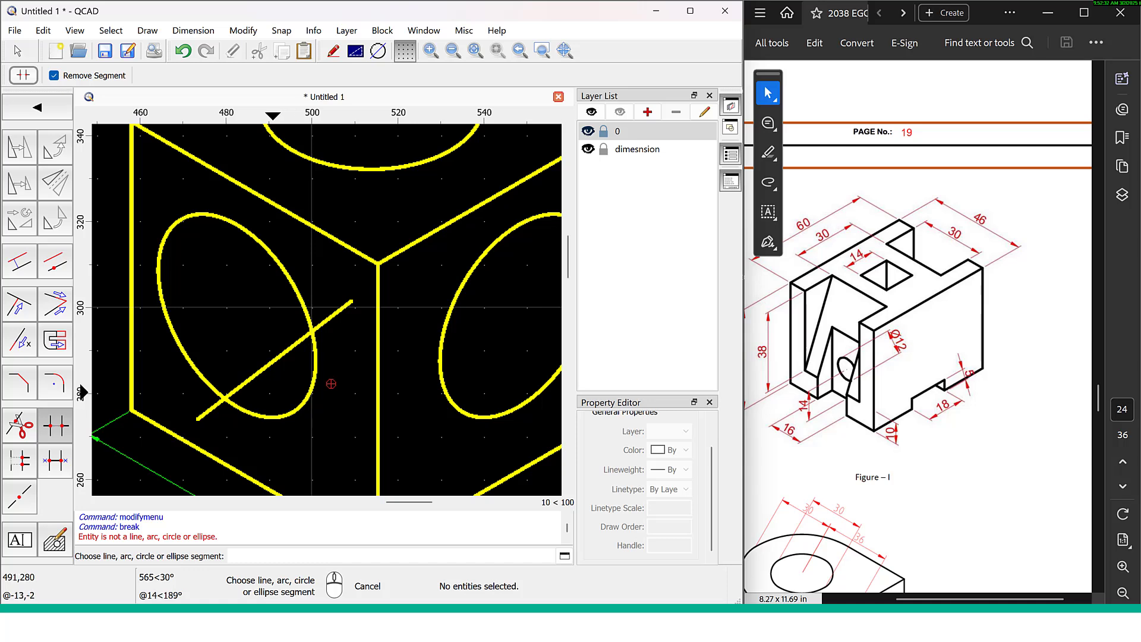
{"action": "key", "text": "Escape"}
Delete the diagonal line across the left-face circle and undo that deletion
{"action": "left_click", "coordinate": [337, 312]}
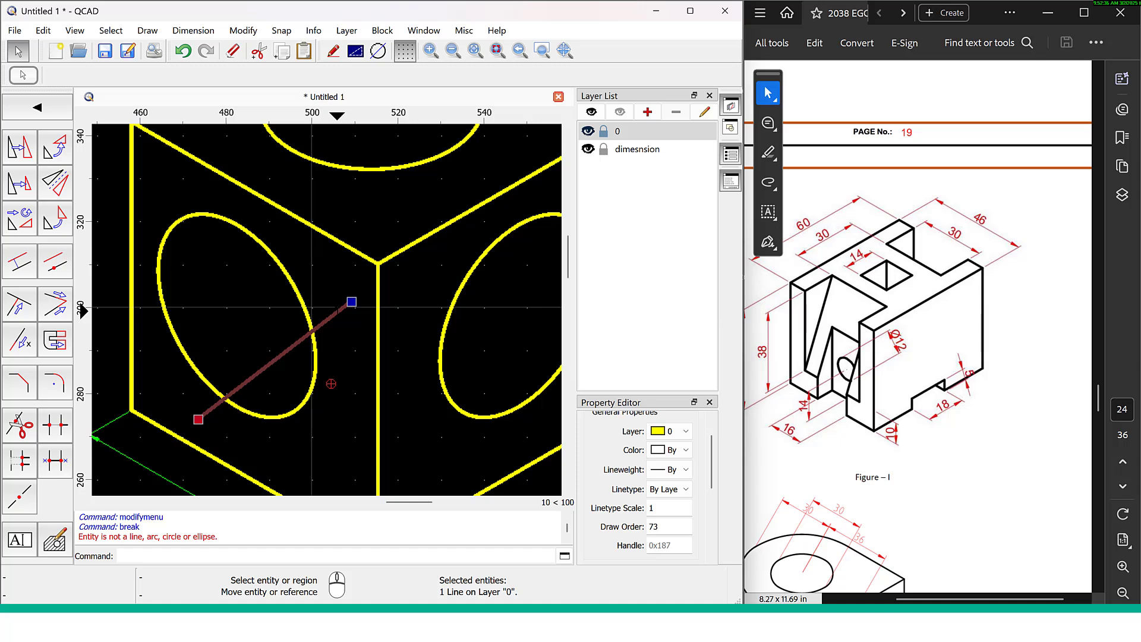
{"action": "key", "text": "Delete"}
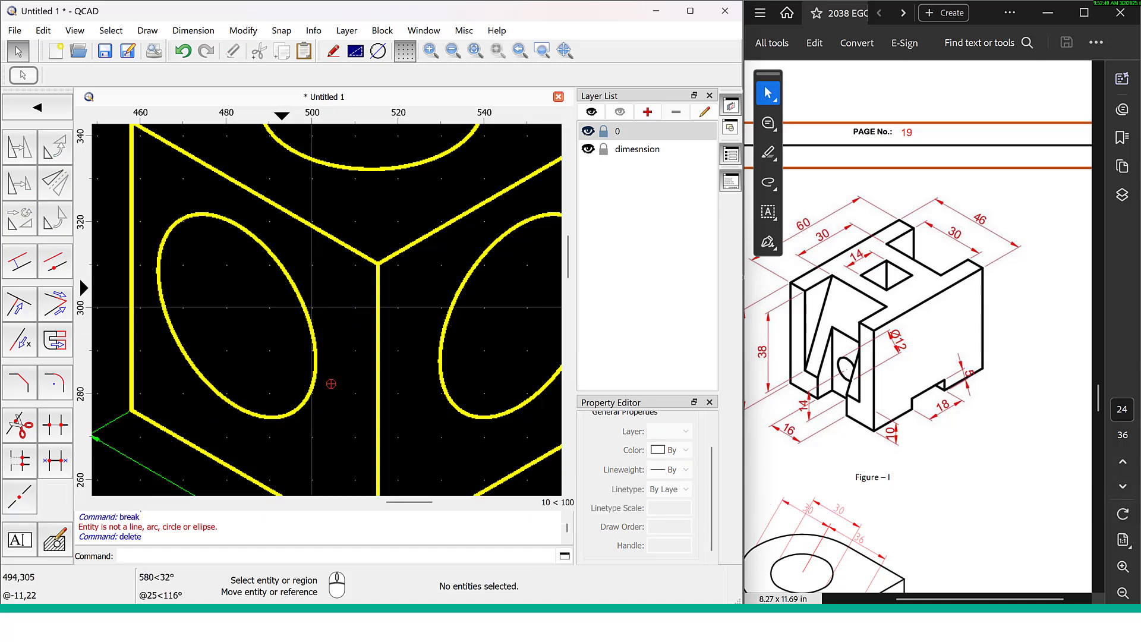
{"action": "key", "text": "ctrl+z"}
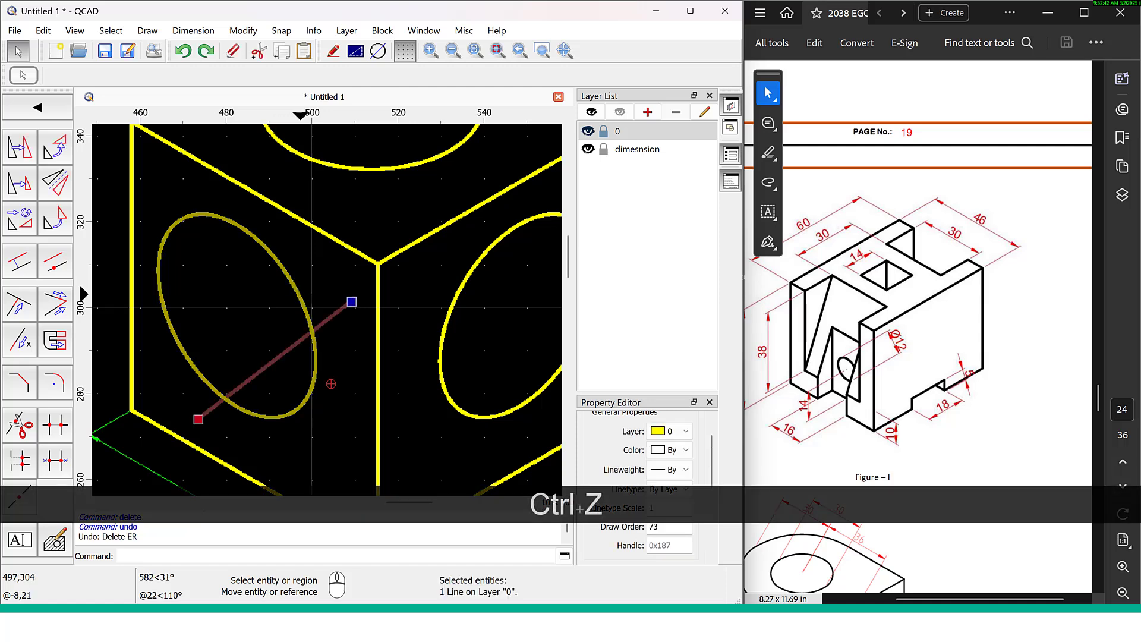
{"action": "left_click", "coordinate": [298, 444]}
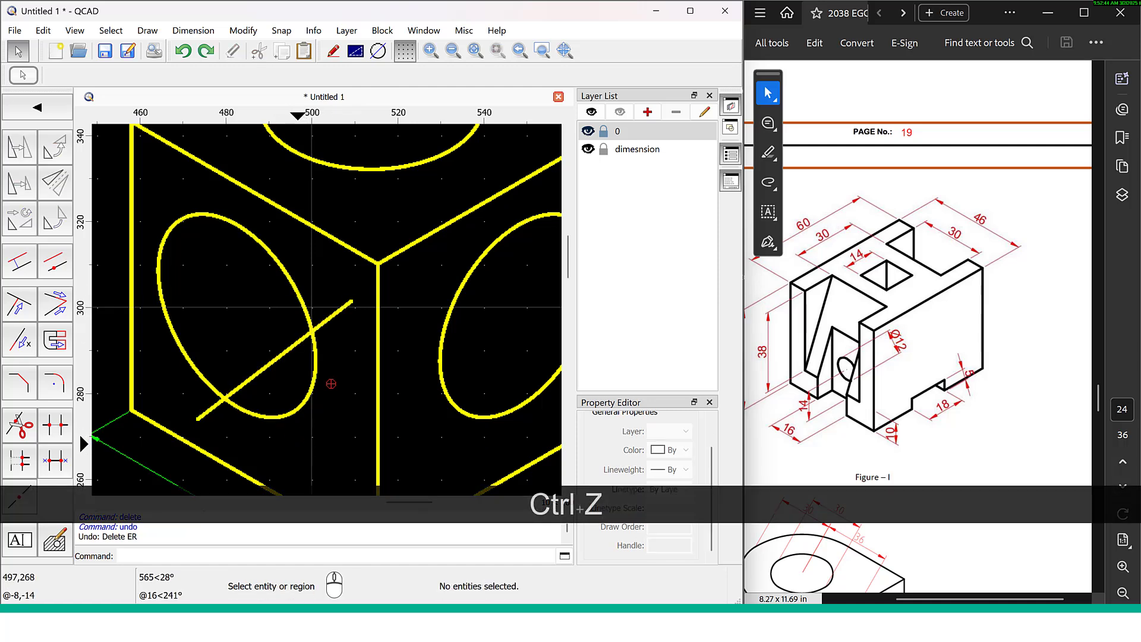
Explode the projected circle on the cube's left face into separate line segments
{"action": "left_click", "coordinate": [282, 271]}
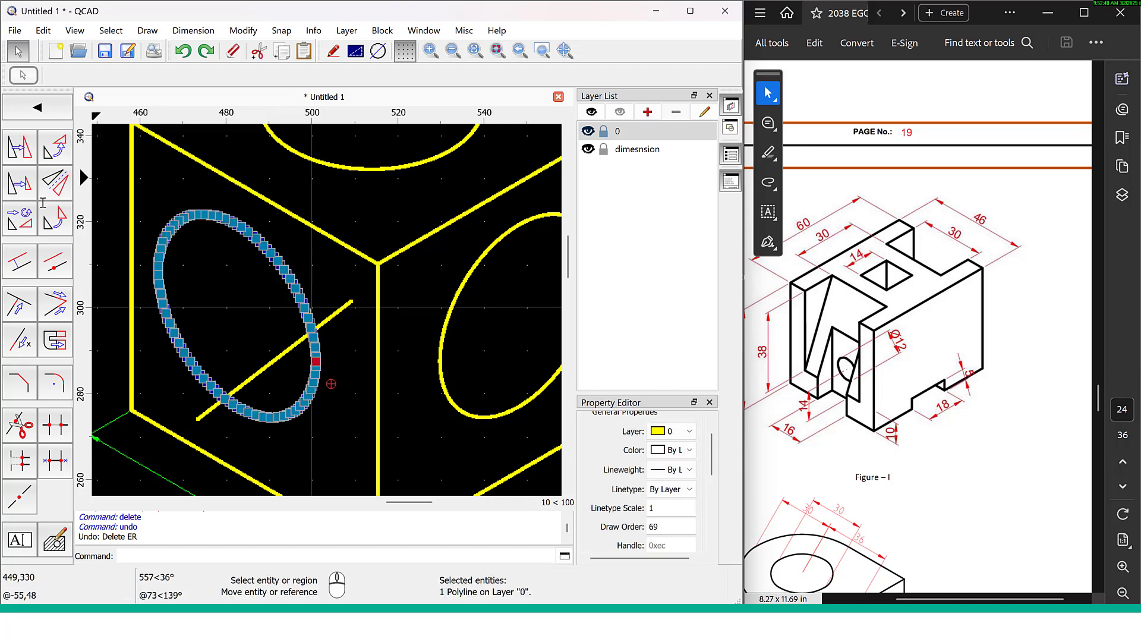
{"action": "left_click", "coordinate": [46, 98]}
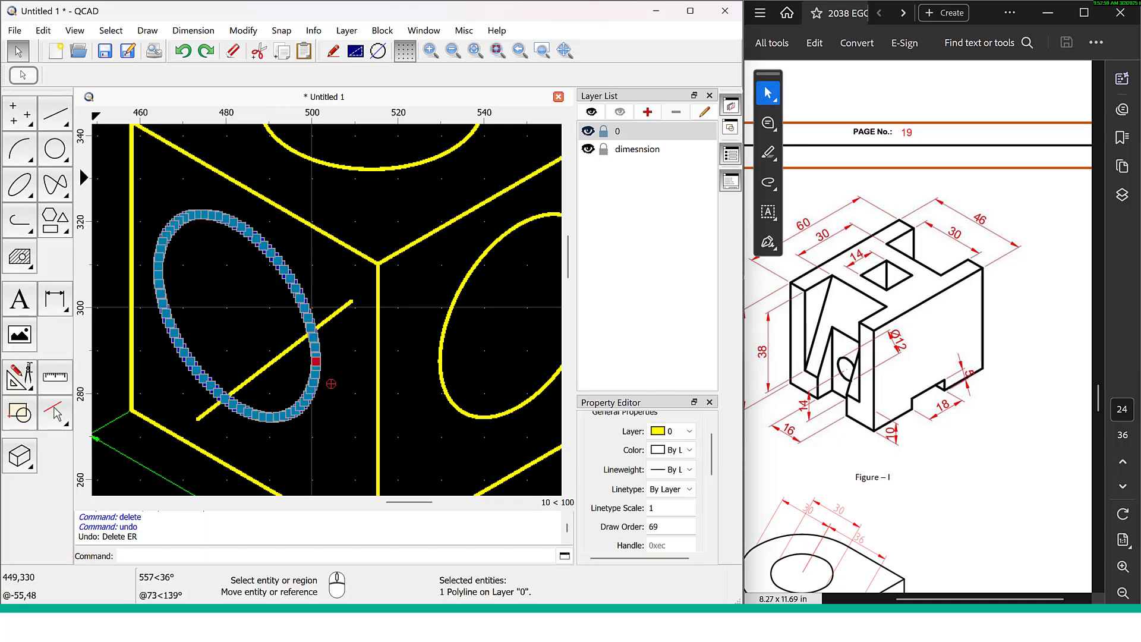
{"action": "left_click", "coordinate": [29, 369]}
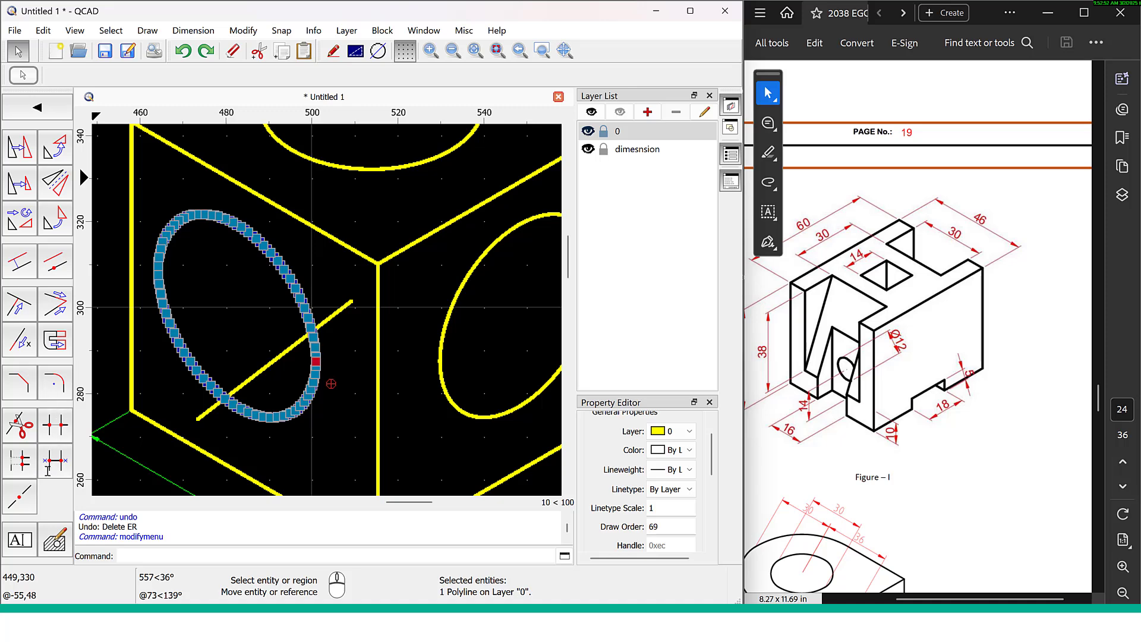
{"action": "left_click", "coordinate": [242, 30]}
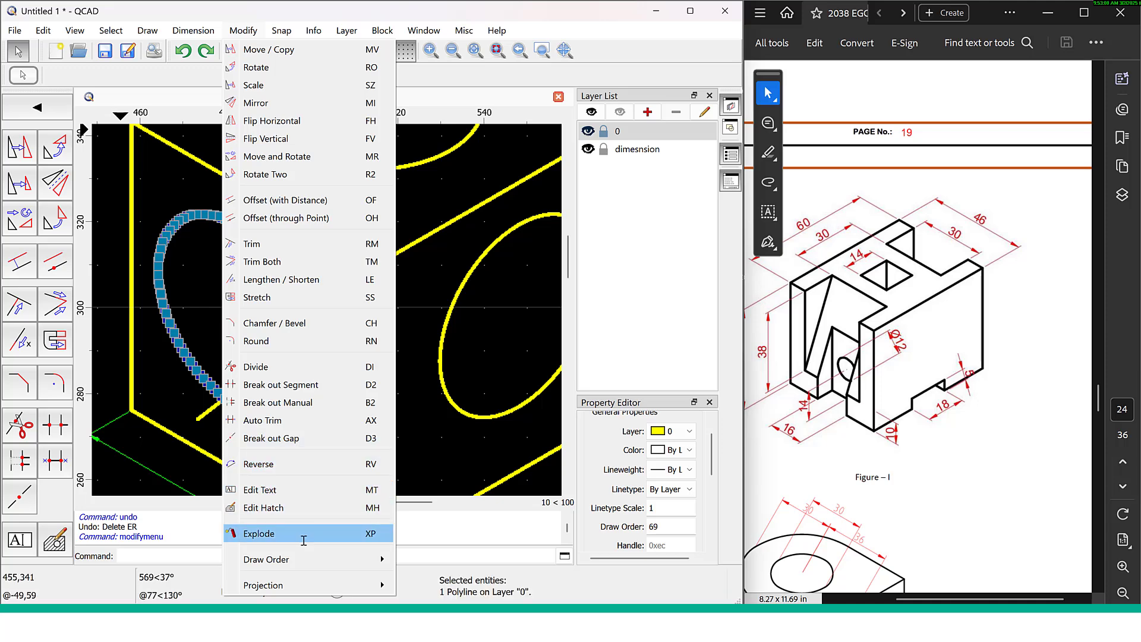
{"action": "left_click", "coordinate": [304, 535]}
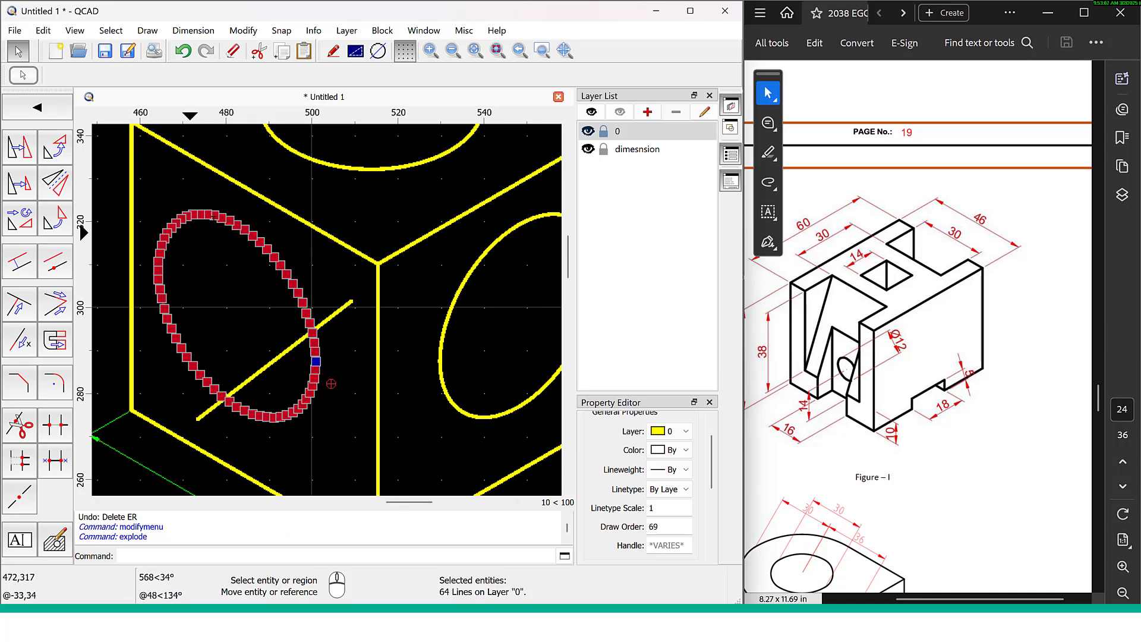
{"action": "key", "text": "Escape"}
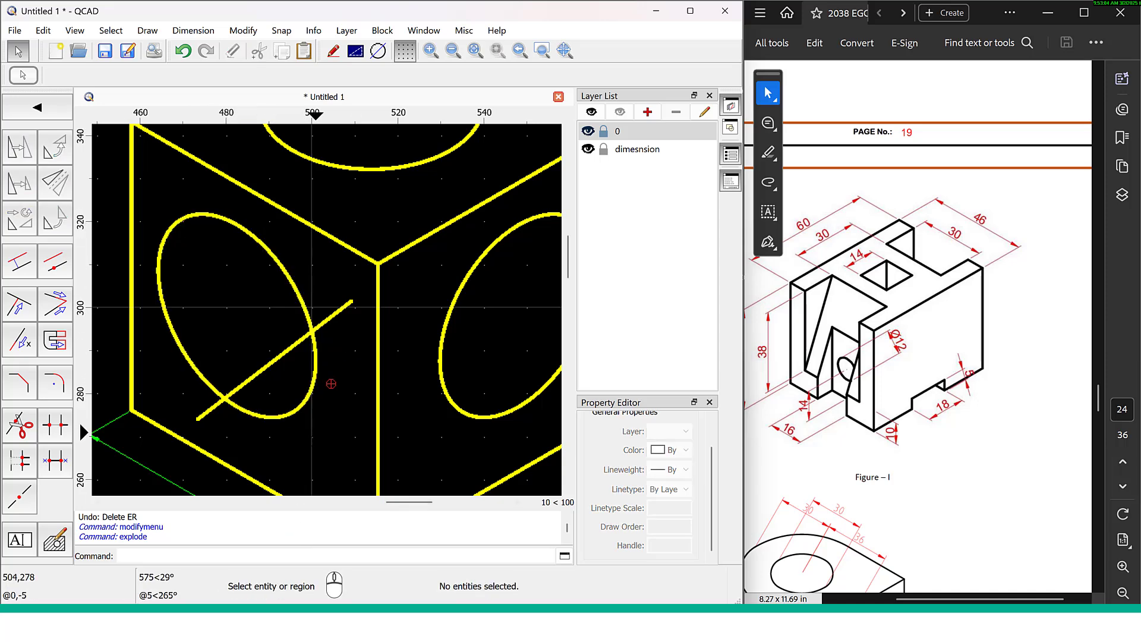
Delete the exploded circle's segments below the diagonal line, keeping the arc above it on the cube's left face
{"action": "left_click", "coordinate": [309, 443]}
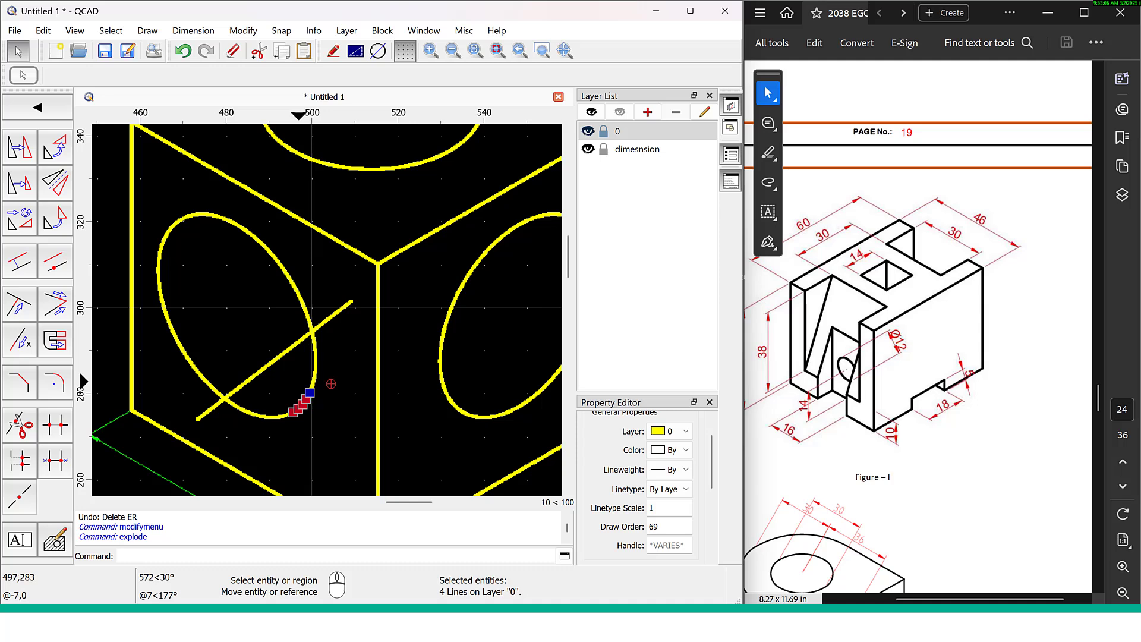
{"action": "key", "text": "Delete"}
{"action": "left_click", "coordinate": [340, 364]}
{"action": "left_click", "coordinate": [300, 370]}
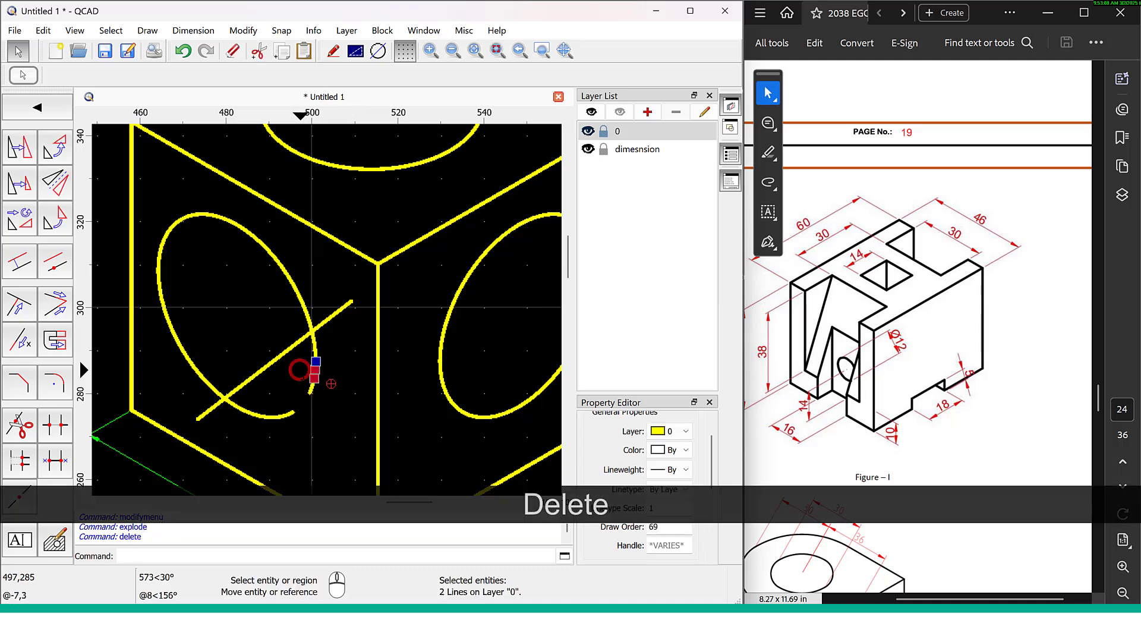
{"action": "key", "text": "Delete"}
{"action": "left_click", "coordinate": [330, 410]}
{"action": "left_click", "coordinate": [310, 334]}
{"action": "key", "text": "Delete"}
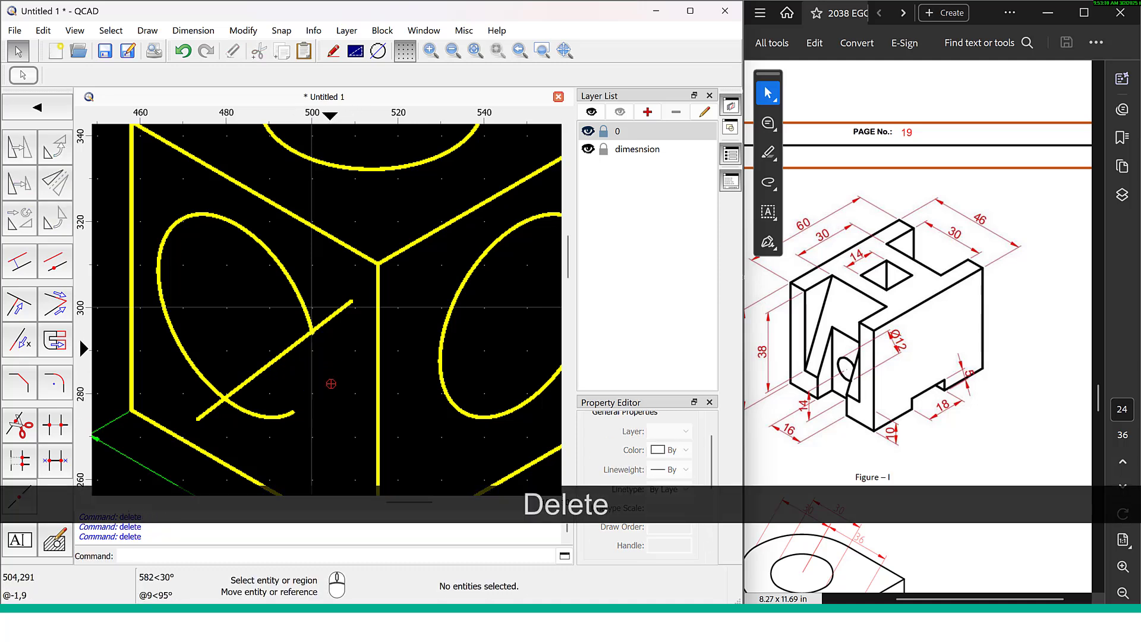
{"action": "left_click", "coordinate": [291, 440]}
{"action": "left_click", "coordinate": [248, 395]}
{"action": "key", "text": "Delete"}
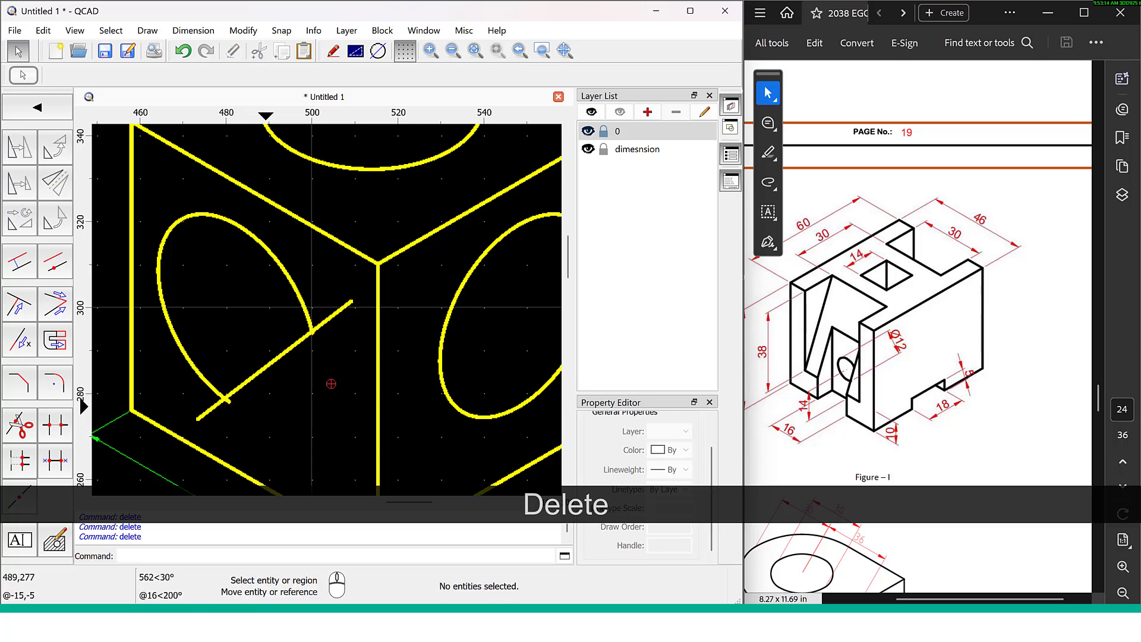
{"action": "left_click", "coordinate": [227, 399]}
{"action": "left_click", "coordinate": [265, 401]}
Delete the diagonal line across the open arc on the cube's left face
{"action": "scroll", "coordinate": [331, 384], "scroll_direction": "down", "scroll_amount": 8}
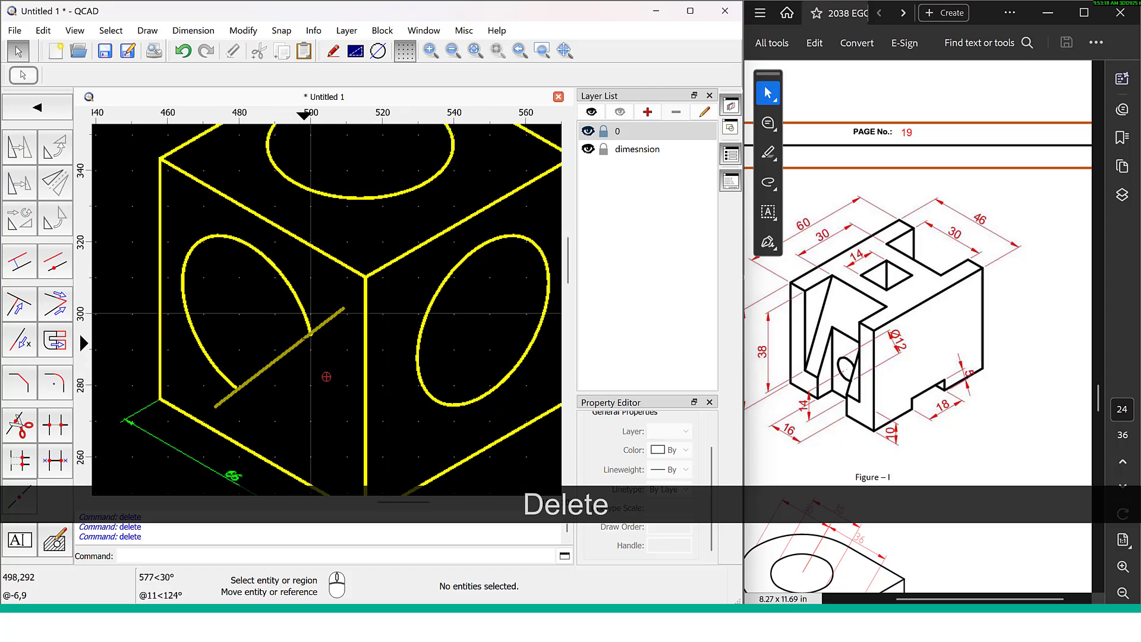
{"action": "middle_click_drag", "start_coordinate": [311, 351], "coordinate": [395, 297]}
{"action": "scroll", "coordinate": [416, 296], "scroll_direction": "up", "scroll_amount": 4}
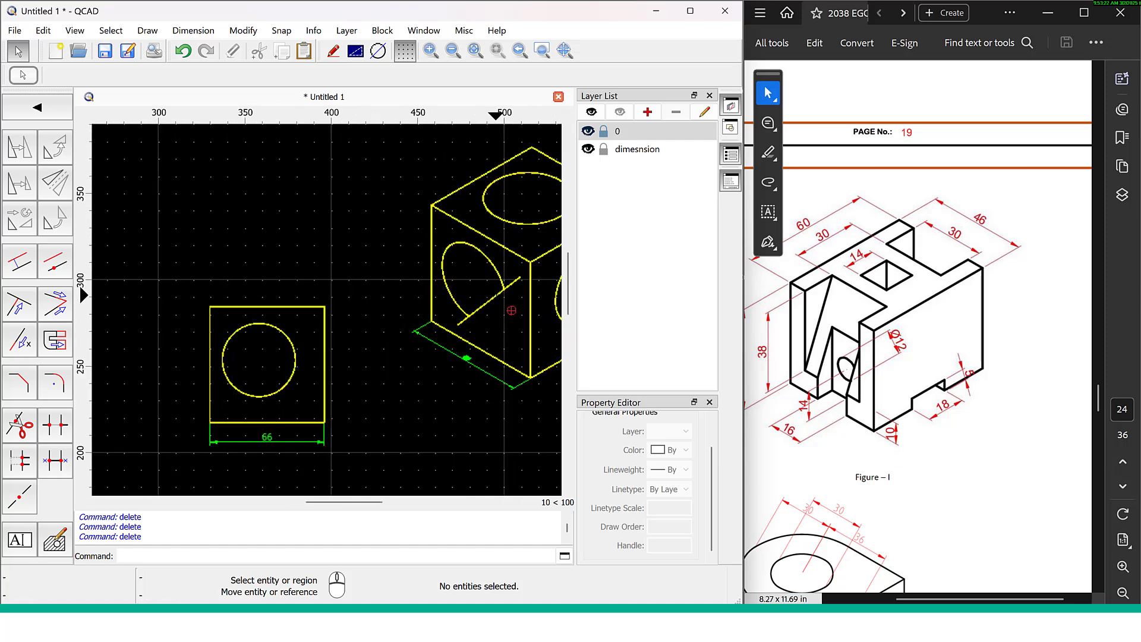
{"action": "left_click", "coordinate": [482, 305]}
{"action": "key", "text": "Delete"}
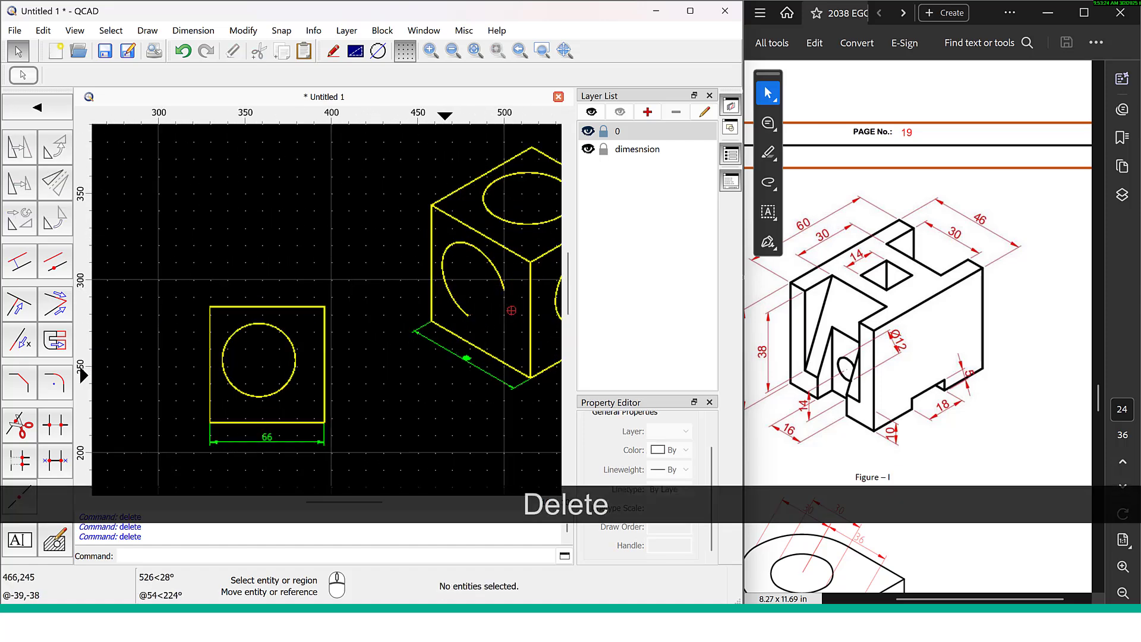
{"action": "middle_click_drag", "start_coordinate": [360, 389], "coordinate": [455, 460]}
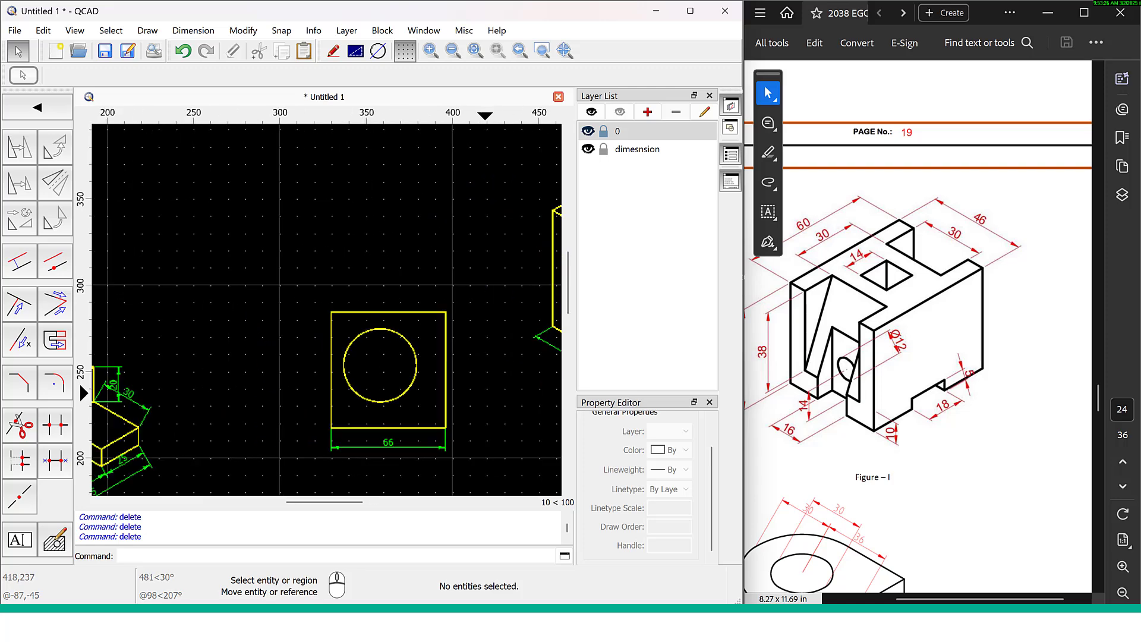
{"action": "scroll", "coordinate": [455, 460], "scroll_direction": "down", "scroll_amount": 2}
{"action": "scroll", "coordinate": [178, 410], "scroll_direction": "up", "scroll_amount": 5}
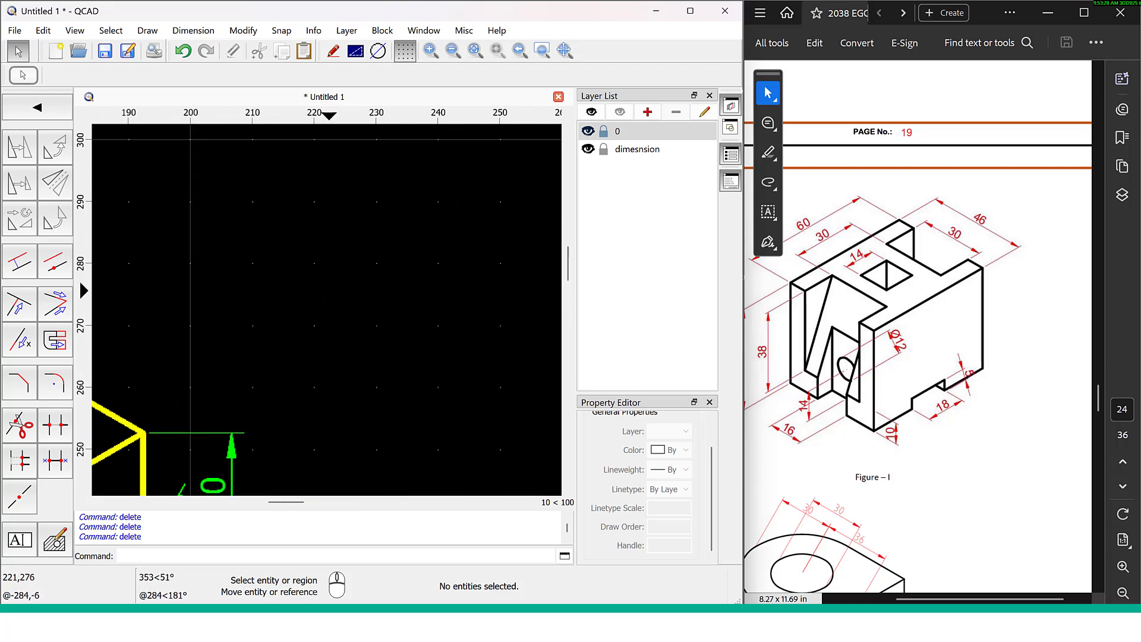
{"action": "middle_click_drag", "start_coordinate": [200, 349], "coordinate": [192, 351]}
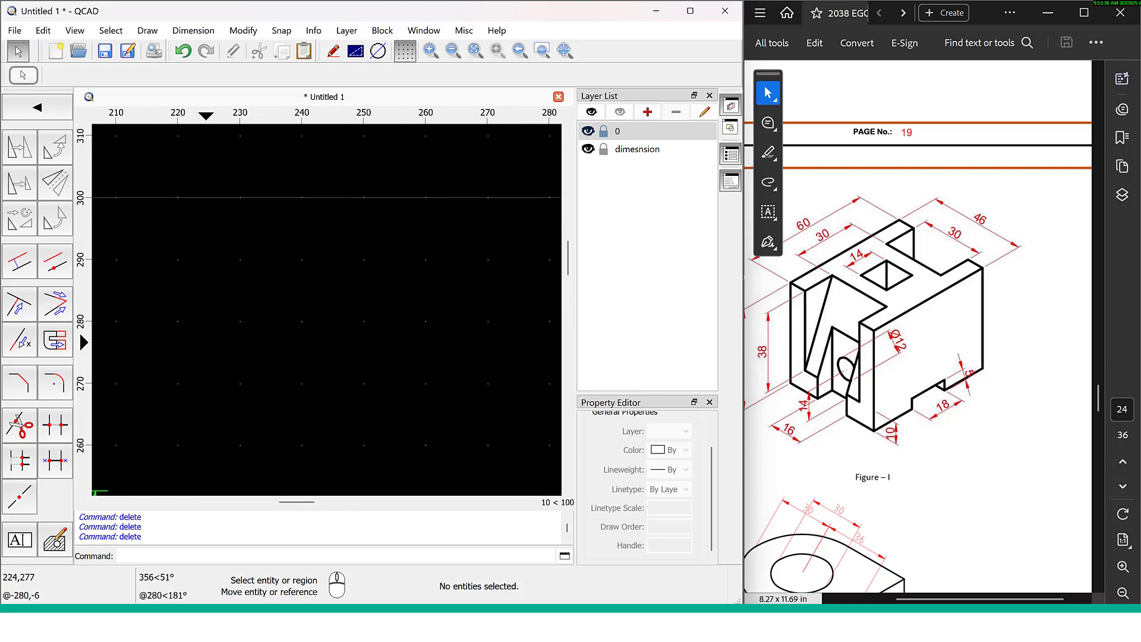
{"action": "left_click", "coordinate": [1104, 385]}
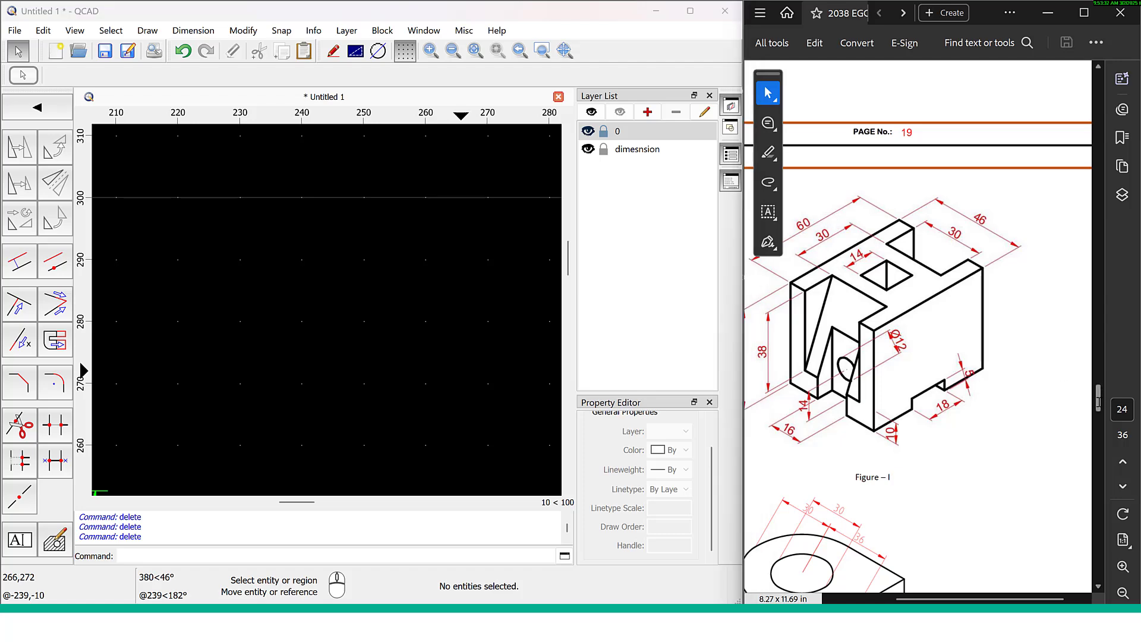
{"action": "scroll", "coordinate": [1105, 385], "scroll_direction": "down", "scroll_amount": 3}
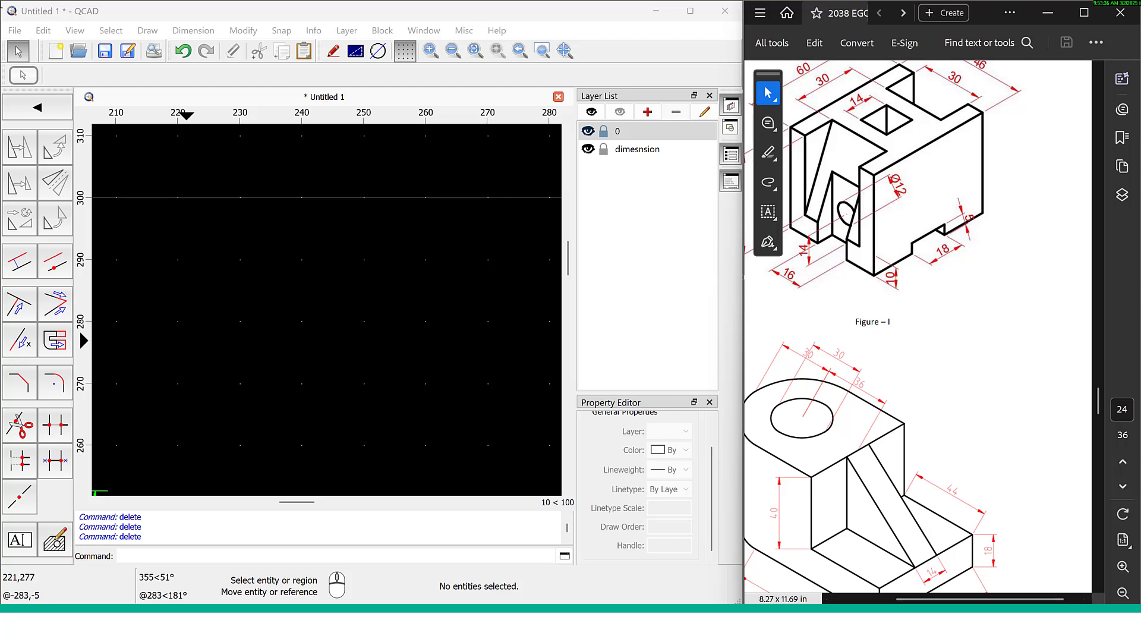
{"action": "left_click", "coordinate": [48, 108]}
{"action": "left_click", "coordinate": [25, 185]}
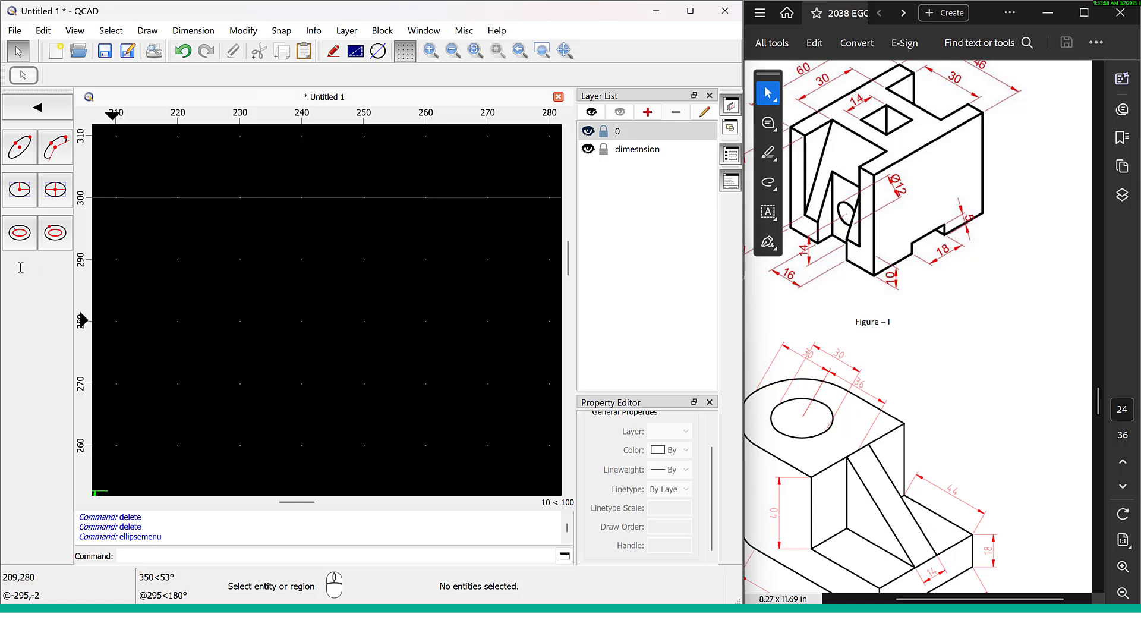
{"action": "left_click", "coordinate": [37, 109]}
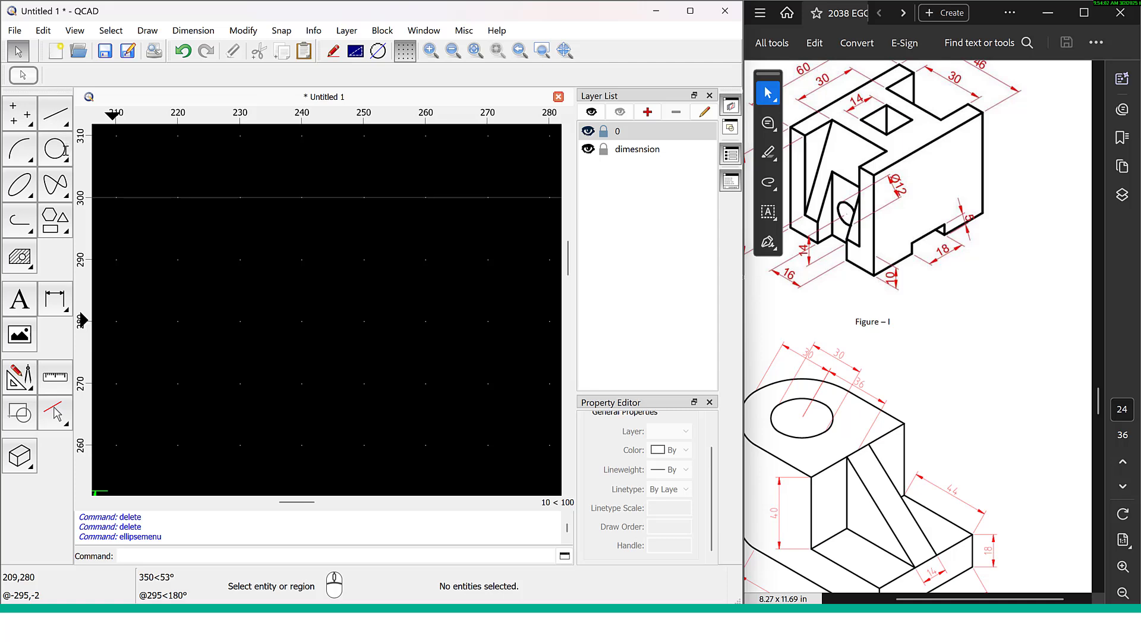
Draw a line along the long diagonal of the rhombic top face on the block's raised part, joining its left and right corners
{"action": "scroll", "coordinate": [351, 337], "scroll_direction": "down", "scroll_amount": 3}
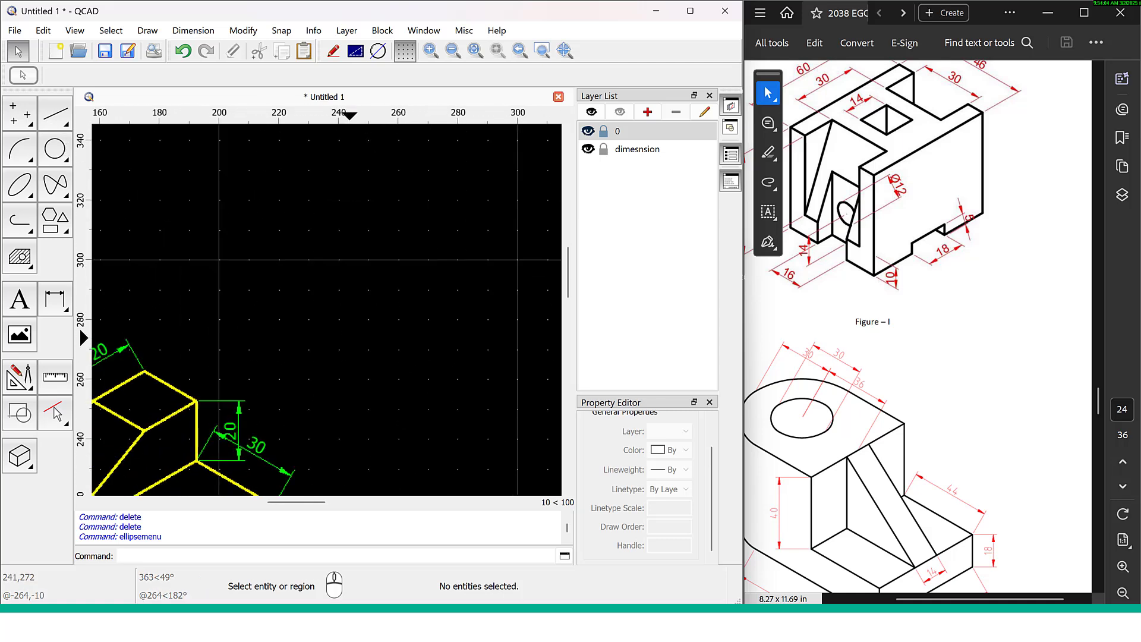
{"action": "middle_click_drag", "start_coordinate": [342, 343], "coordinate": [403, 254]}
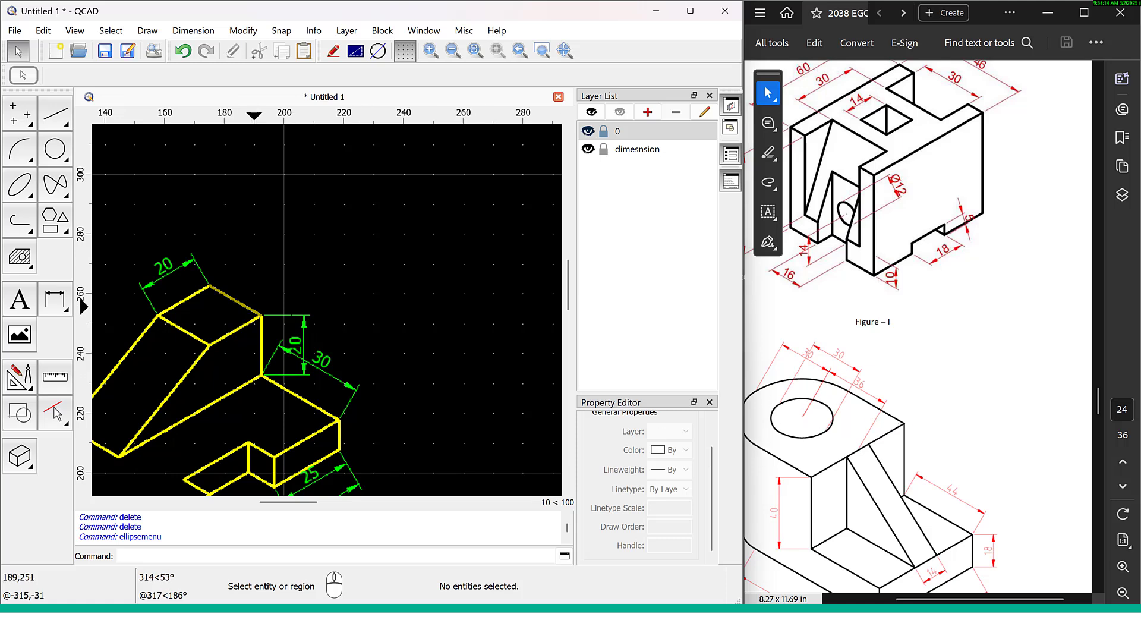
{"action": "scroll", "coordinate": [171, 330], "scroll_direction": "up", "scroll_amount": 3}
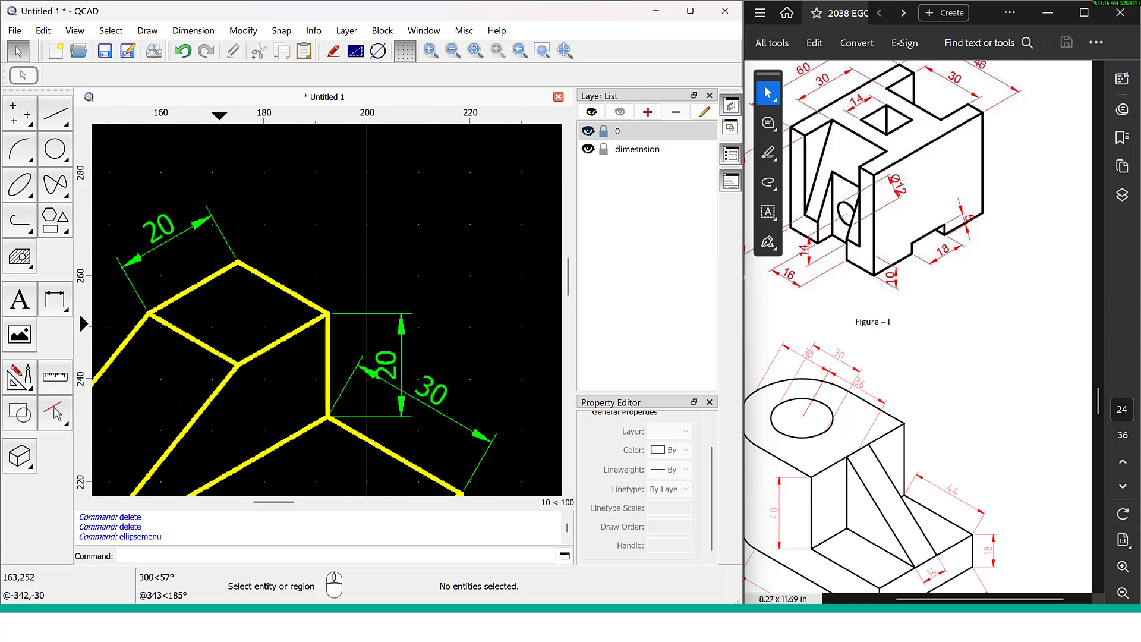
{"action": "scroll", "coordinate": [197, 336], "scroll_direction": "up", "scroll_amount": 3}
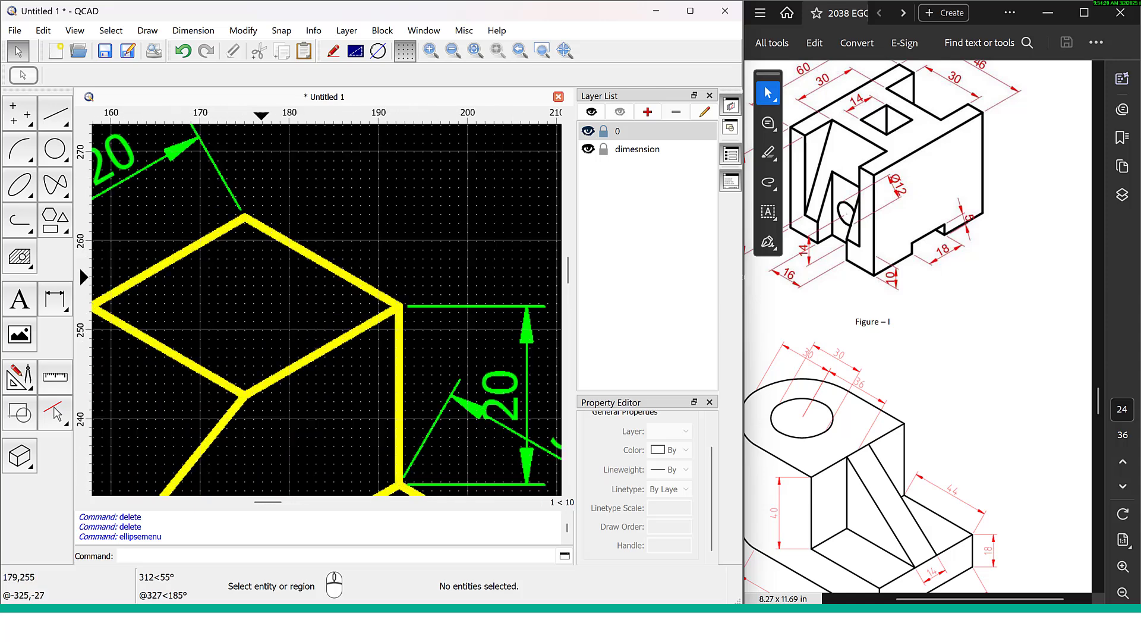
{"action": "scroll", "coordinate": [298, 301], "scroll_direction": "up", "scroll_amount": 2}
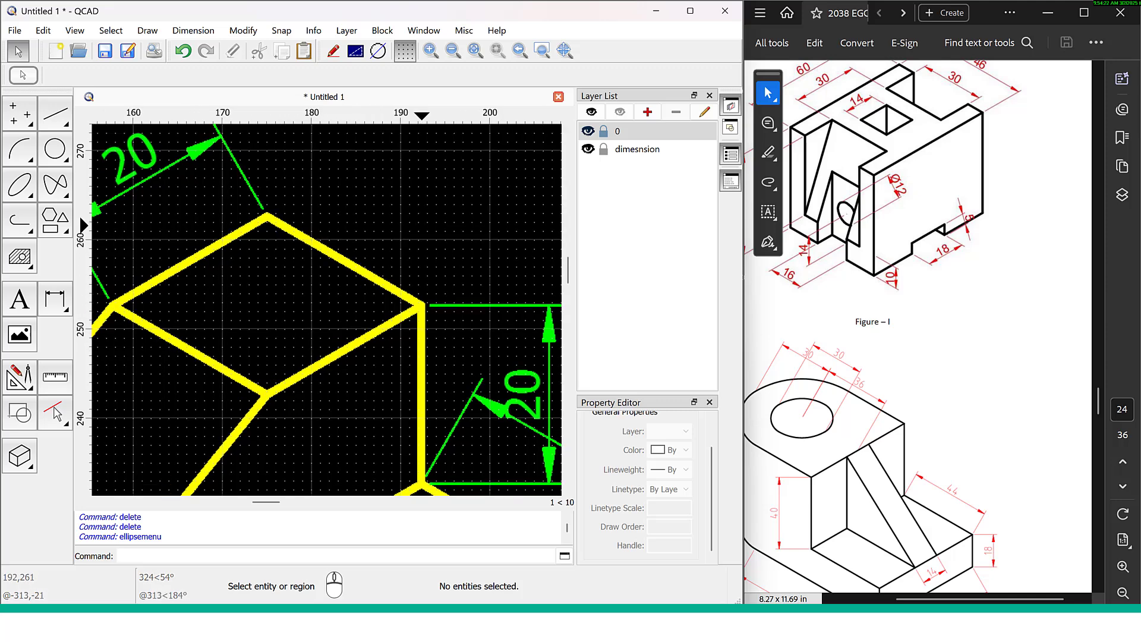
{"action": "scroll", "coordinate": [355, 324], "scroll_direction": "up", "scroll_amount": 1}
{"action": "middle_click_drag", "start_coordinate": [358, 319], "coordinate": [428, 329]}
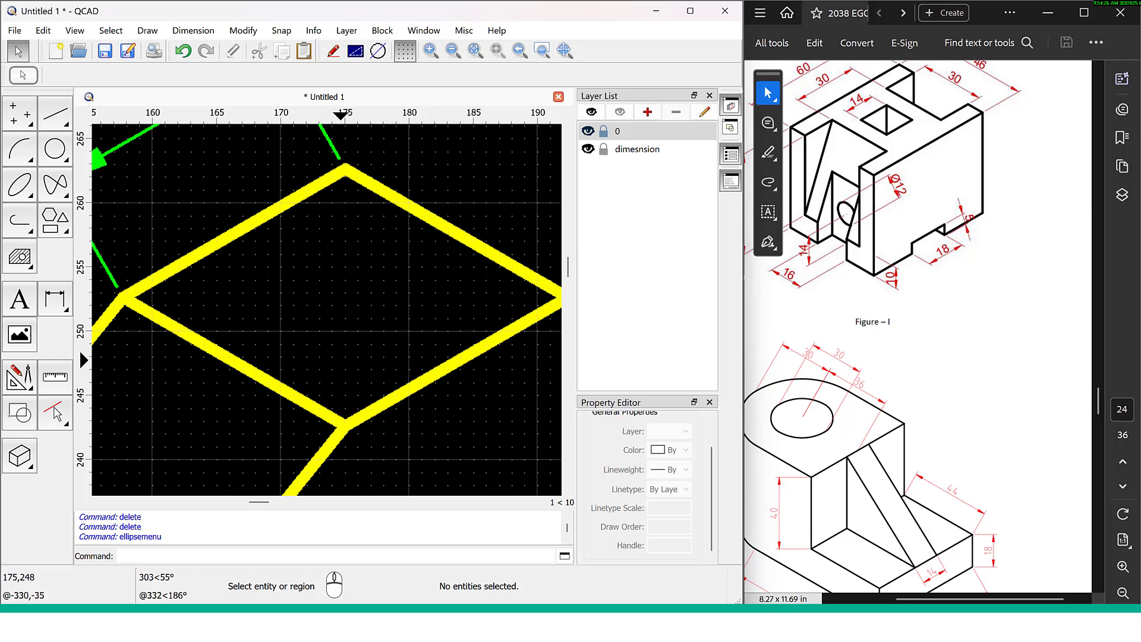
{"action": "scroll", "coordinate": [338, 348], "scroll_direction": "down", "scroll_amount": 1}
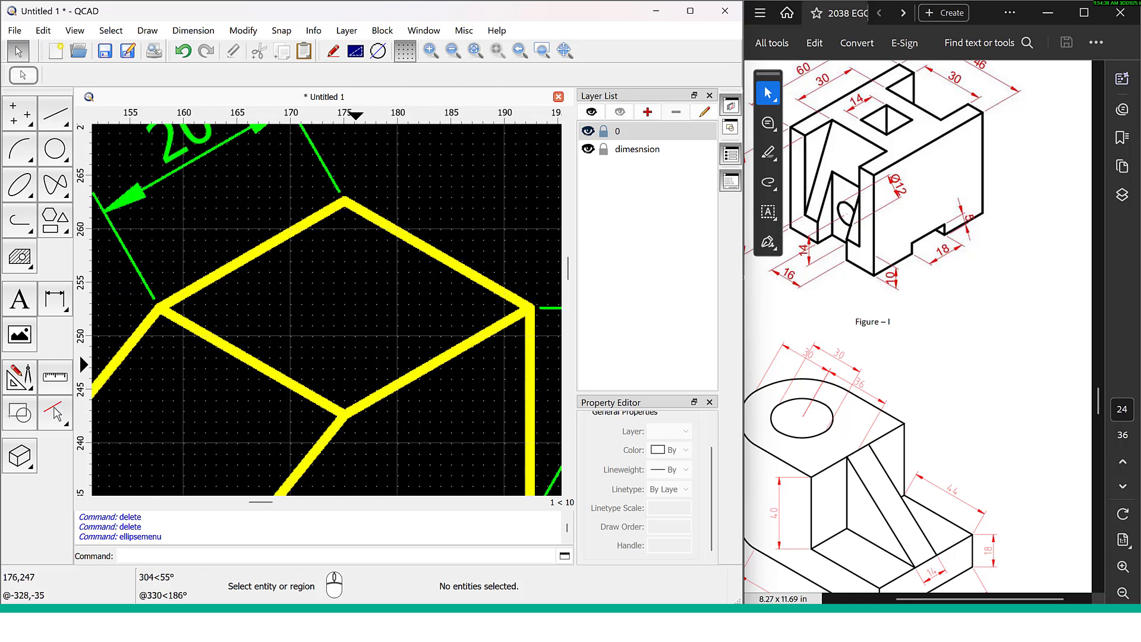
{"action": "middle_click_drag", "start_coordinate": [408, 206], "coordinate": [418, 235]}
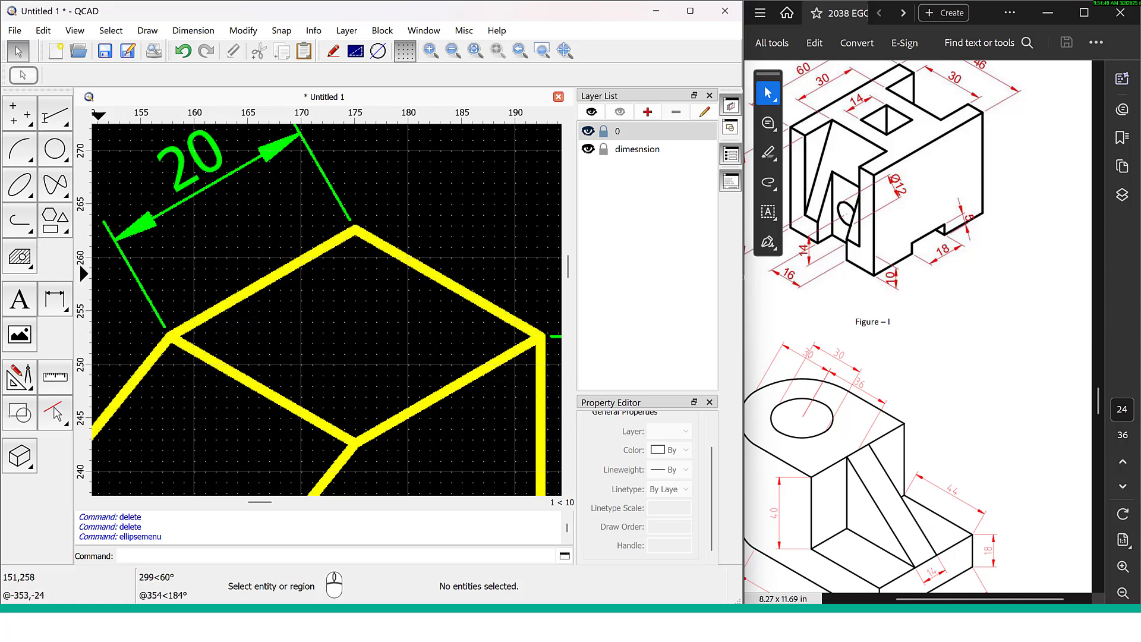
{"action": "left_click", "coordinate": [45, 117]}
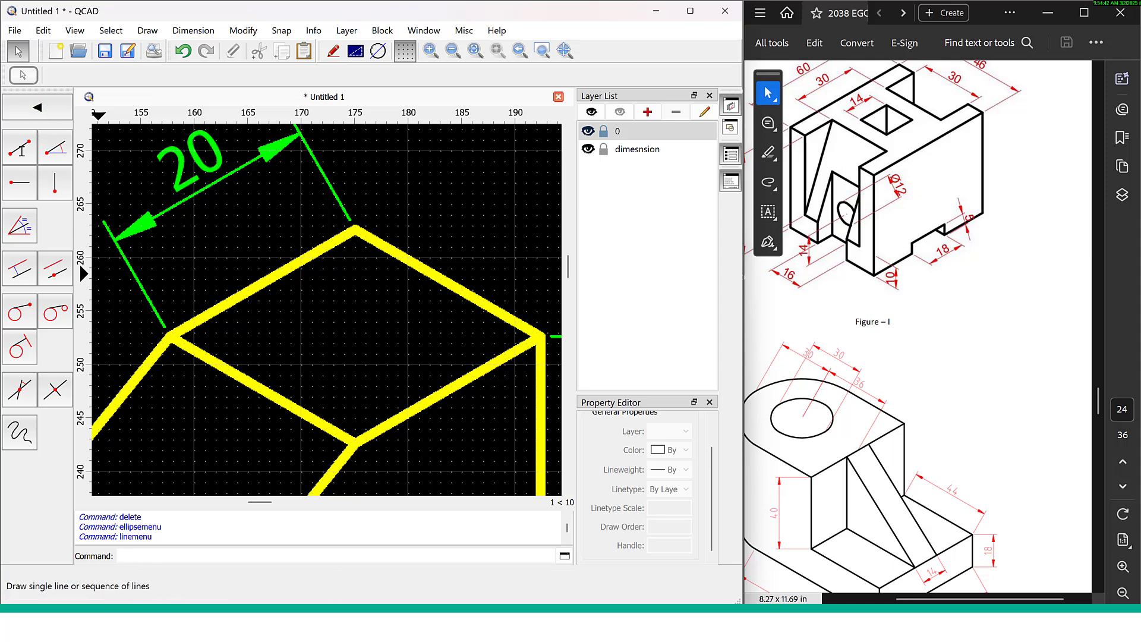
{"action": "left_click", "coordinate": [19, 147]}
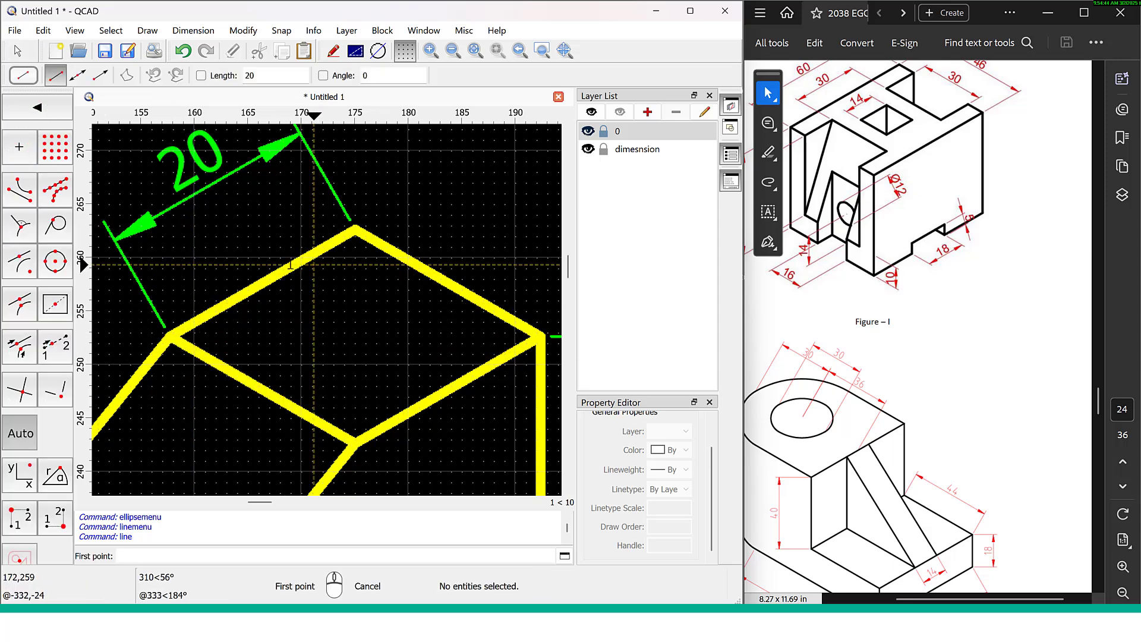
{"action": "left_click", "coordinate": [170, 336]}
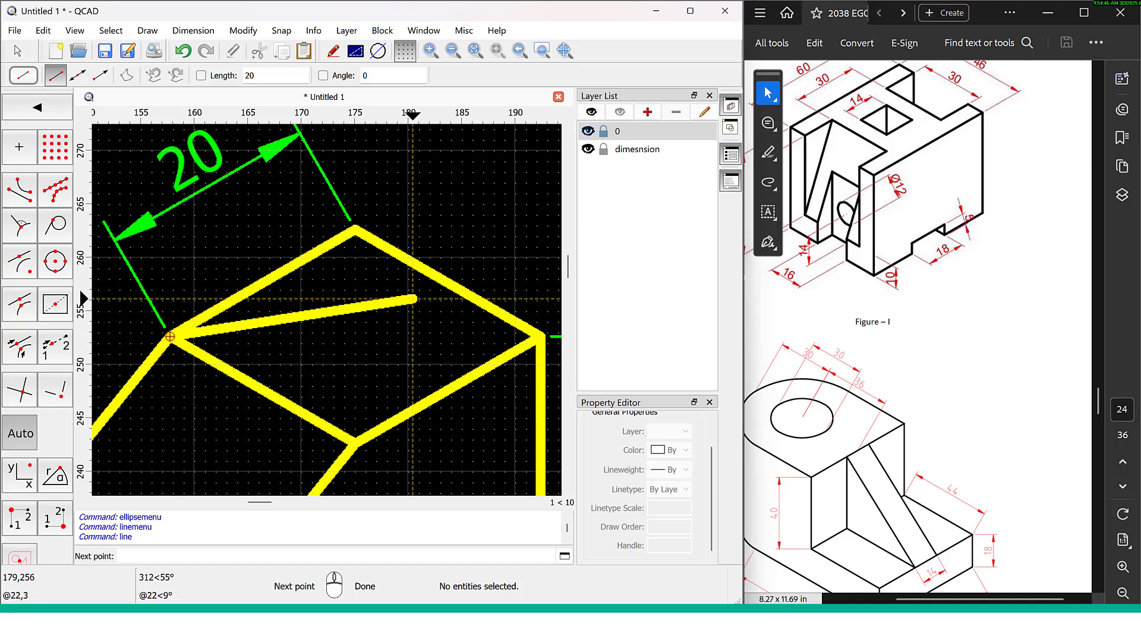
{"action": "left_click", "coordinate": [541, 337]}
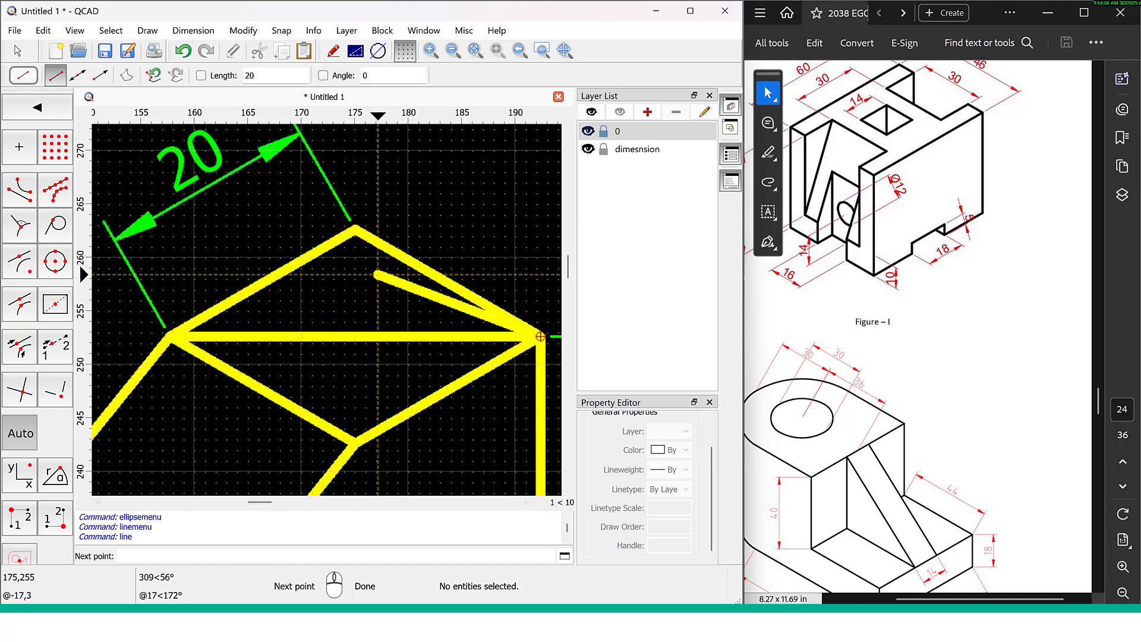
{"action": "right_click", "coordinate": [482, 210]}
{"action": "middle_click_drag", "start_coordinate": [535, 334], "coordinate": [498, 296]}
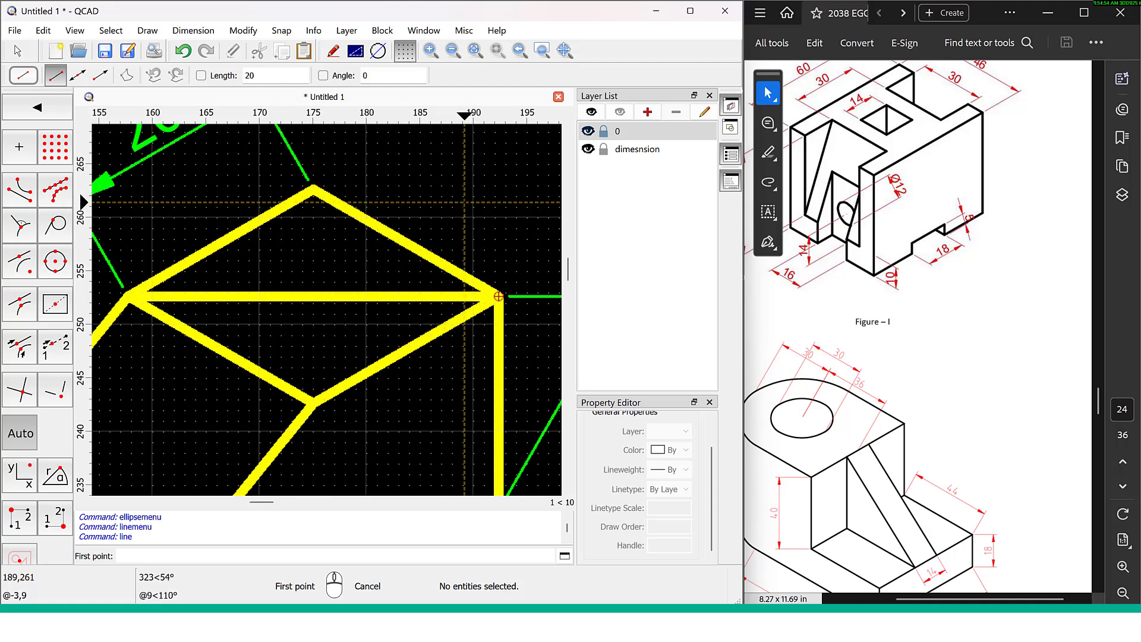
Draw two lines from the top face's rear corner to the midpoints of its two front edges
{"action": "middle_click_drag", "start_coordinate": [465, 203], "coordinate": [479, 201]}
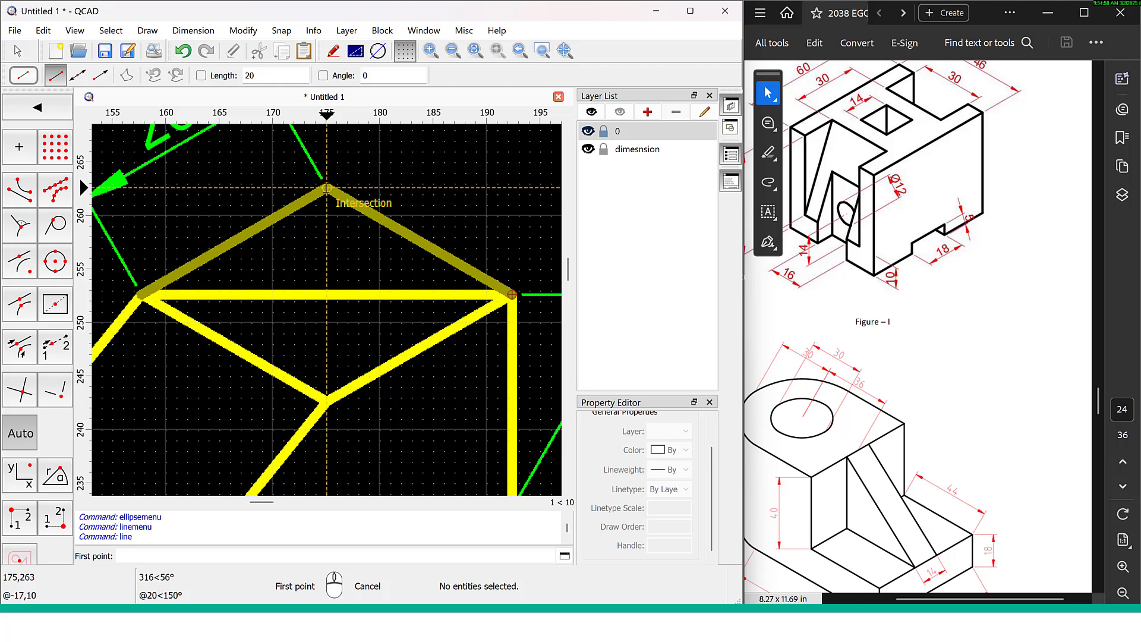
{"action": "left_click", "coordinate": [326, 188]}
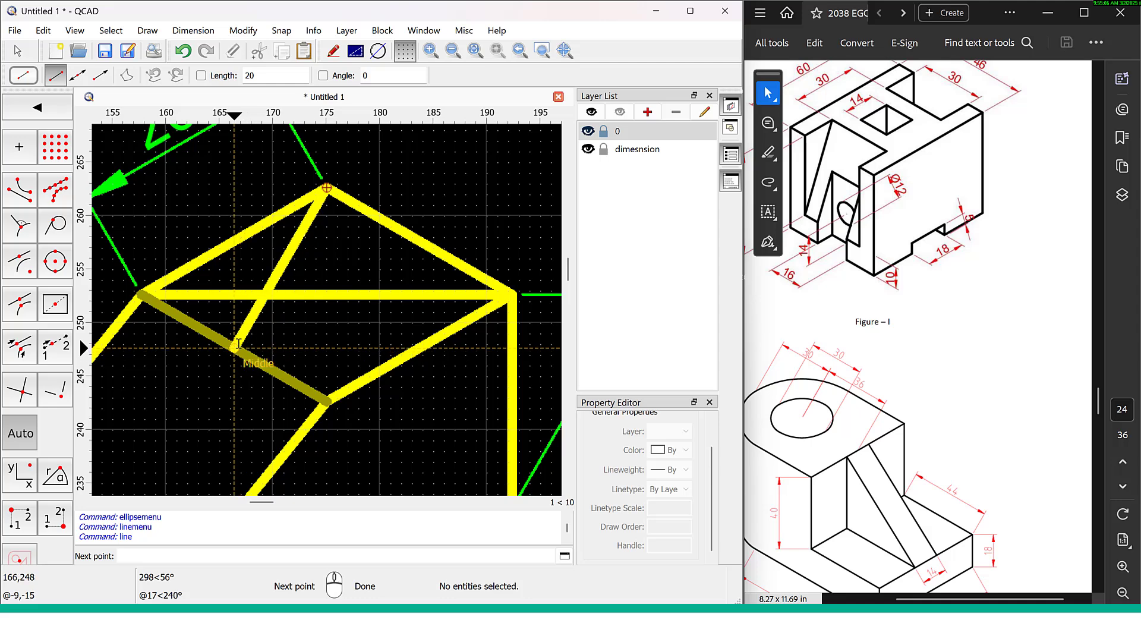
{"action": "left_click", "coordinate": [237, 345]}
{"action": "right_click", "coordinate": [354, 256]}
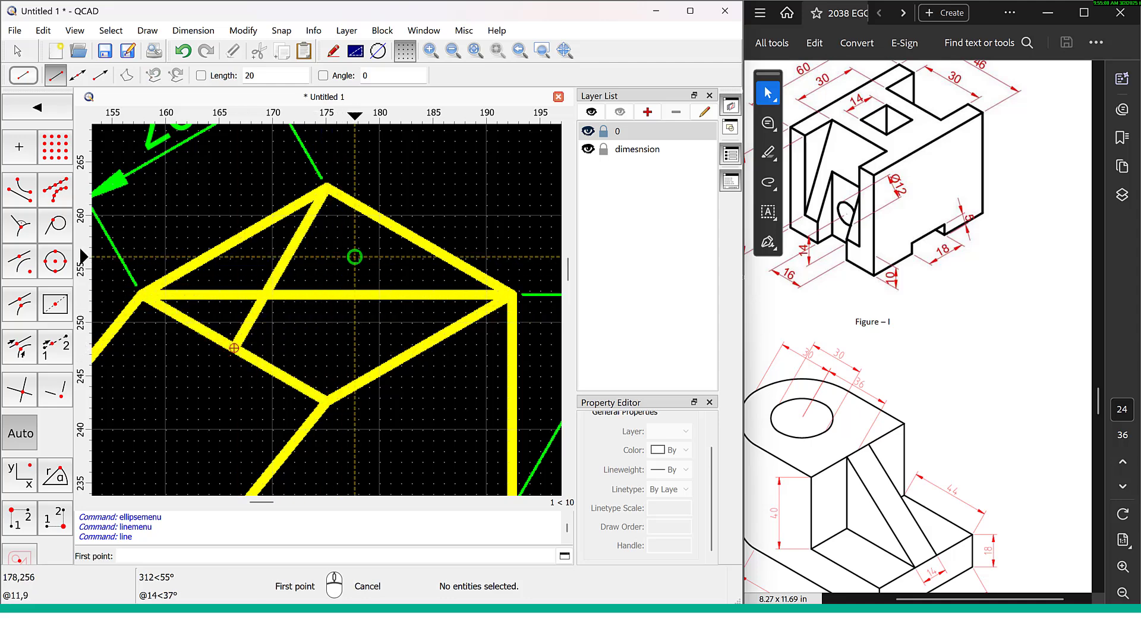
{"action": "left_click", "coordinate": [326, 188]}
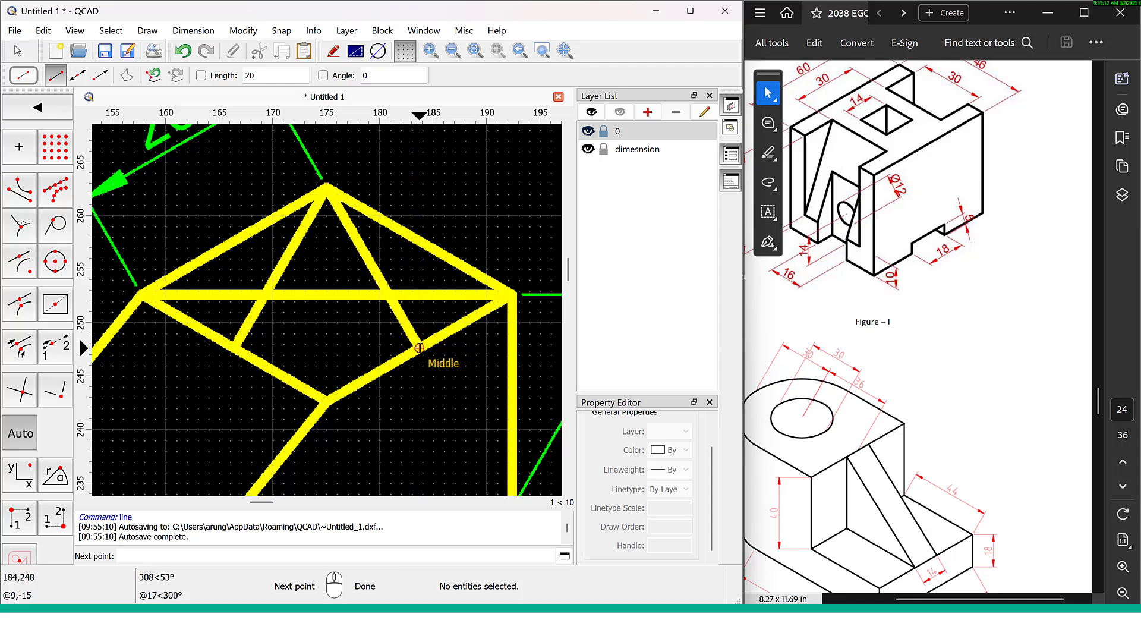
{"action": "left_click", "coordinate": [419, 348]}
{"action": "right_click", "coordinate": [307, 334]}
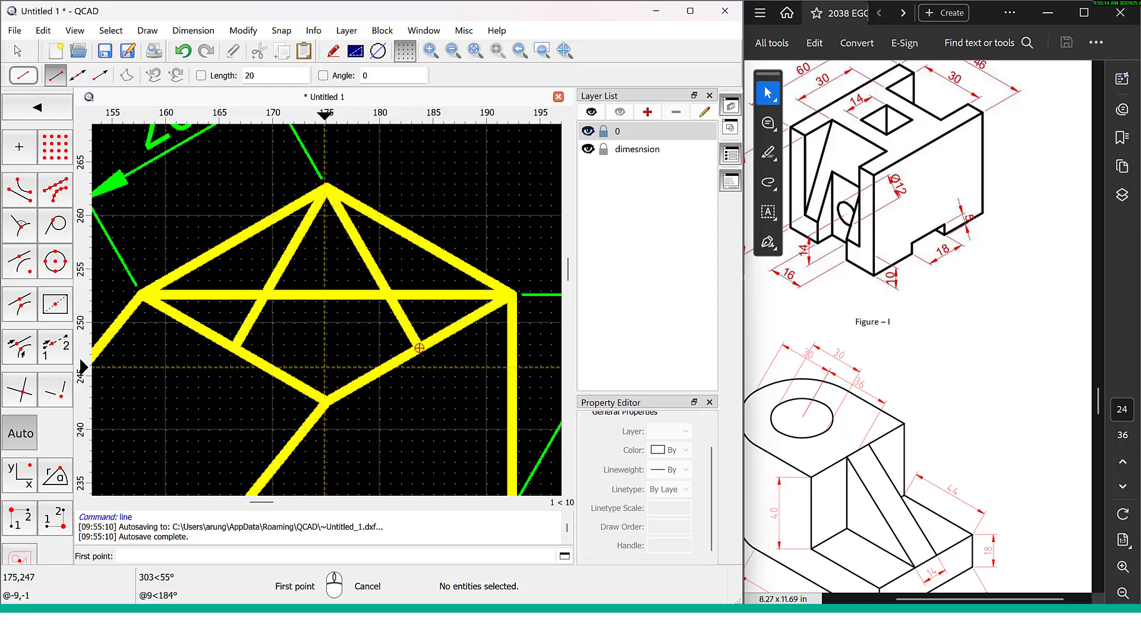
Draw two lines from the top face's front corner to the midpoints of its two rear edges
{"action": "left_click", "coordinate": [327, 401]}
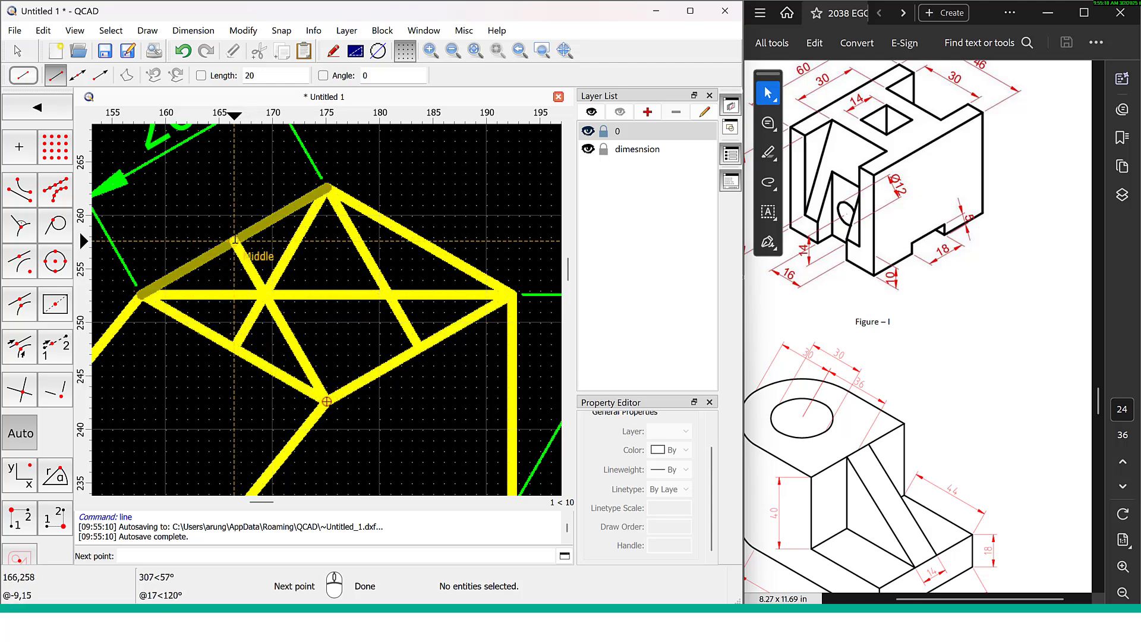
{"action": "left_click", "coordinate": [235, 240]}
{"action": "right_click", "coordinate": [364, 385]}
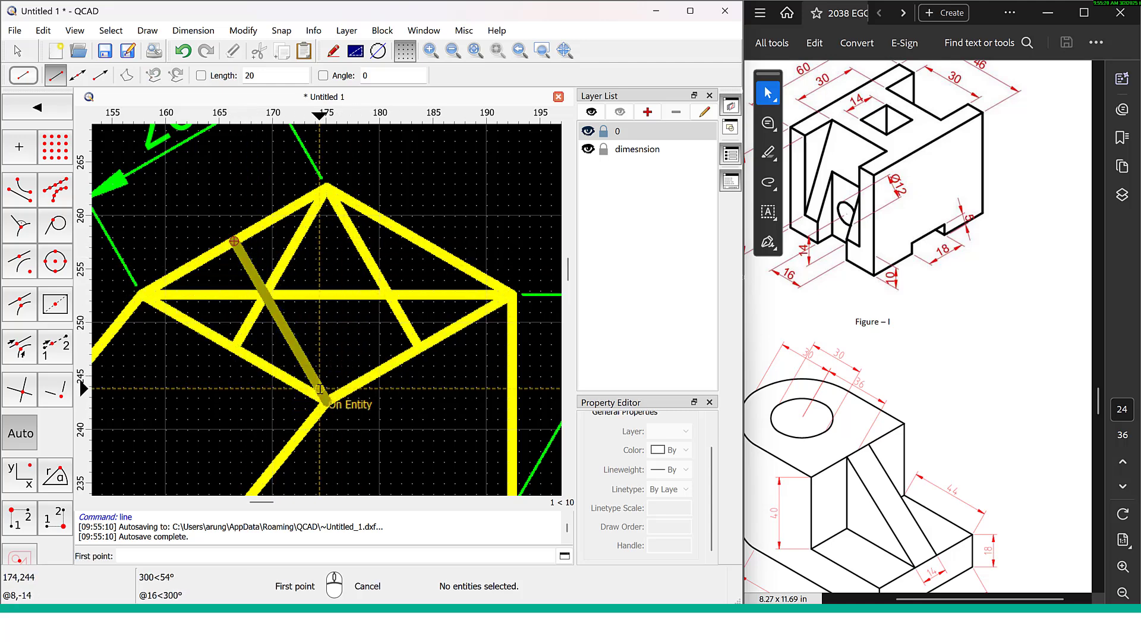
{"action": "left_click", "coordinate": [327, 401]}
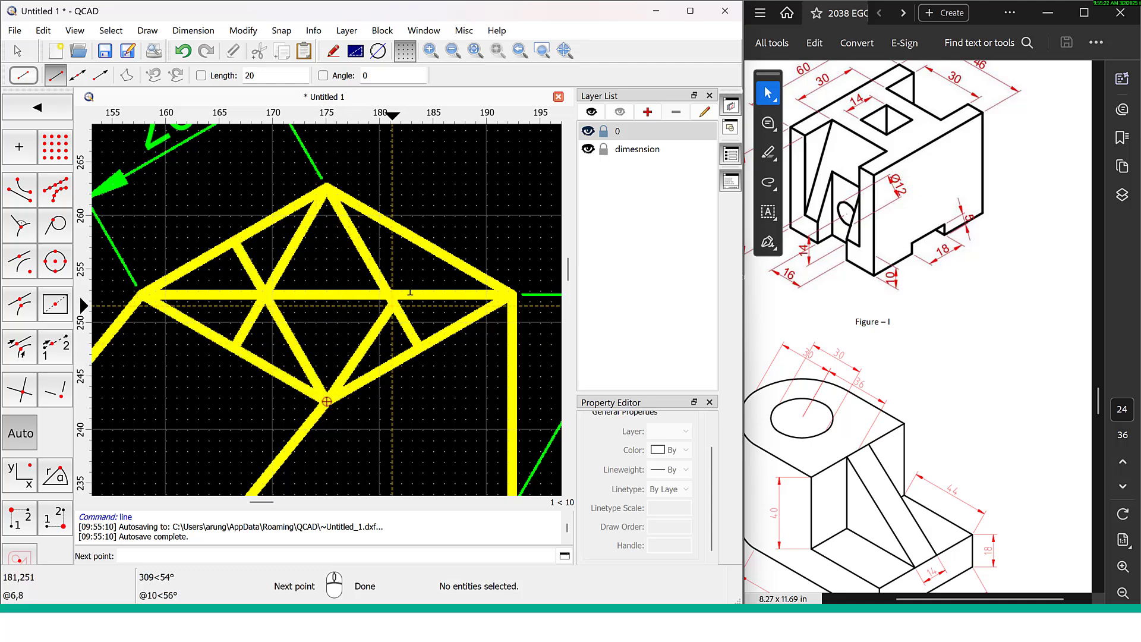
{"action": "left_click", "coordinate": [420, 240]}
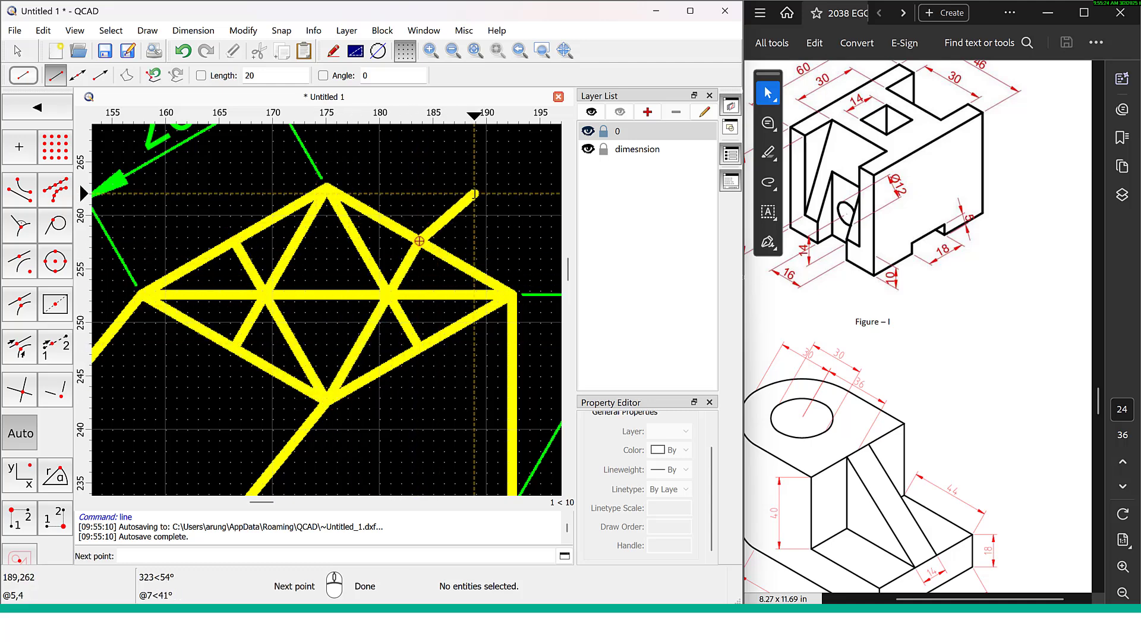
{"action": "right_click", "coordinate": [475, 193]}
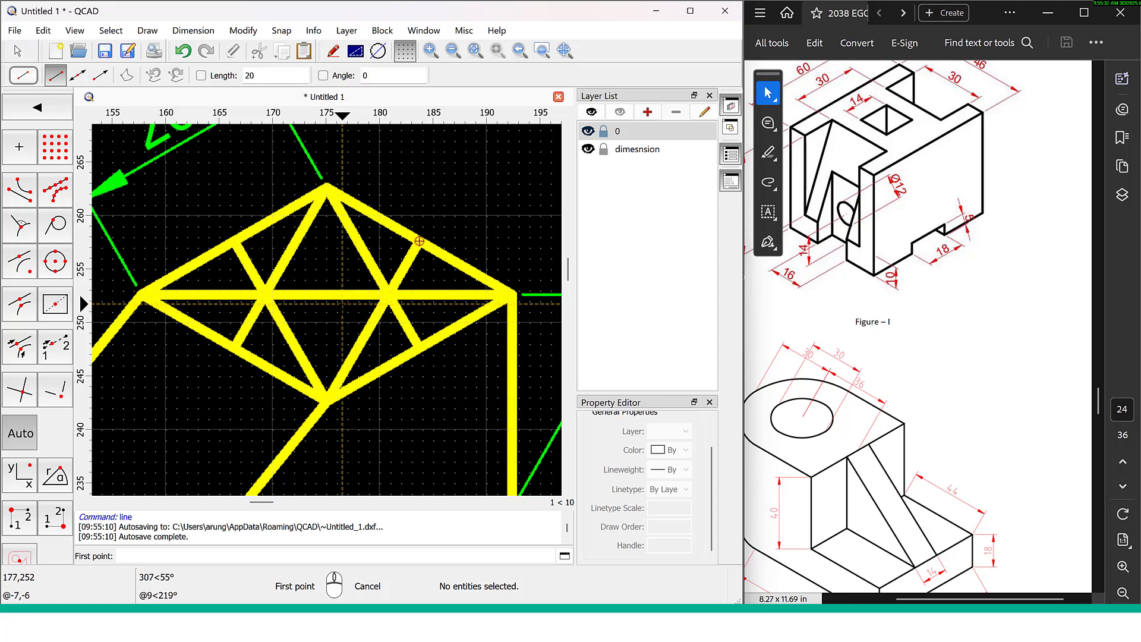
Draw a centre-point arc about the left construction-line intersection on the rhombic top face, from the left rear edge's midpoint to the left front edge's midpoint
{"action": "scroll", "coordinate": [419, 241], "scroll_direction": "down", "scroll_amount": 1}
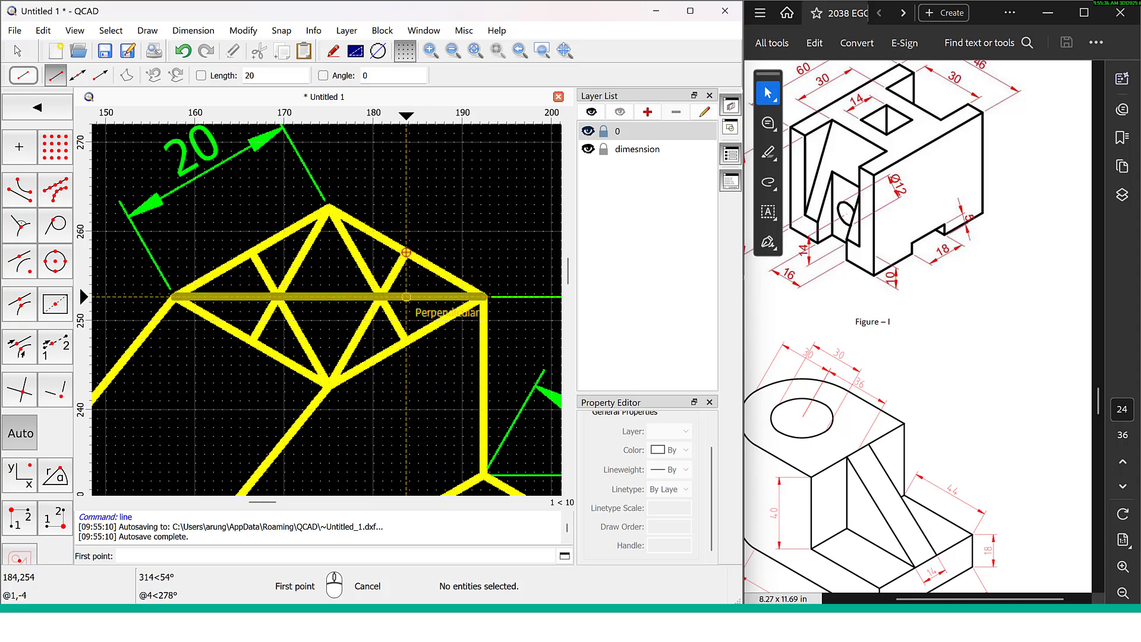
{"action": "scroll", "coordinate": [404, 291], "scroll_direction": "down", "scroll_amount": 2}
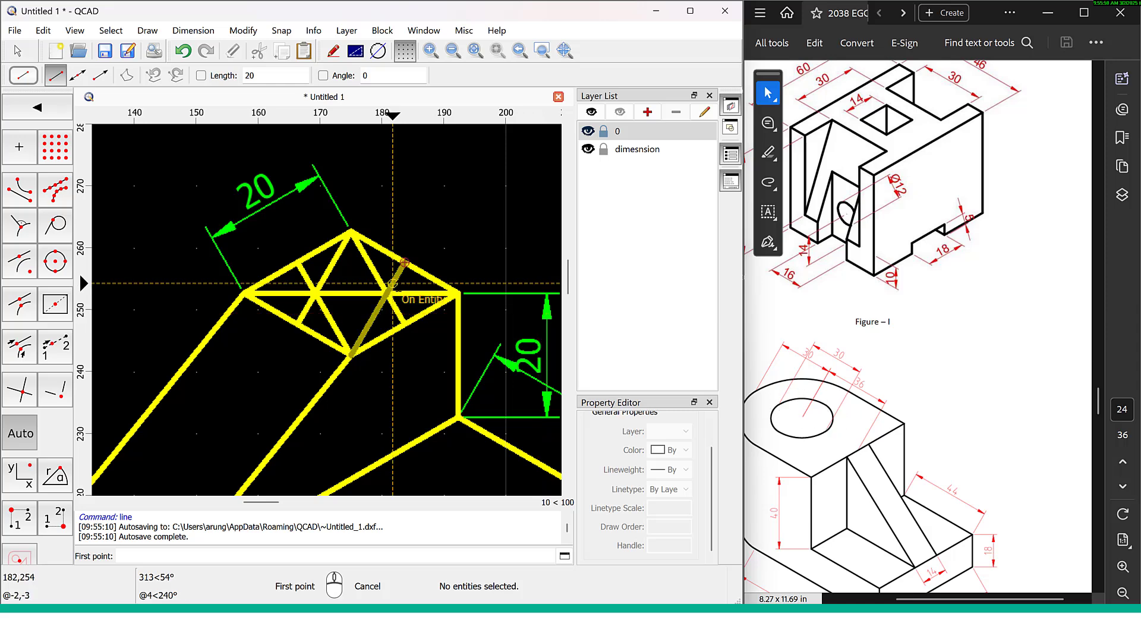
{"action": "scroll", "coordinate": [395, 274], "scroll_direction": "up", "scroll_amount": 3}
{"action": "scroll", "coordinate": [386, 287], "scroll_direction": "up", "scroll_amount": 1}
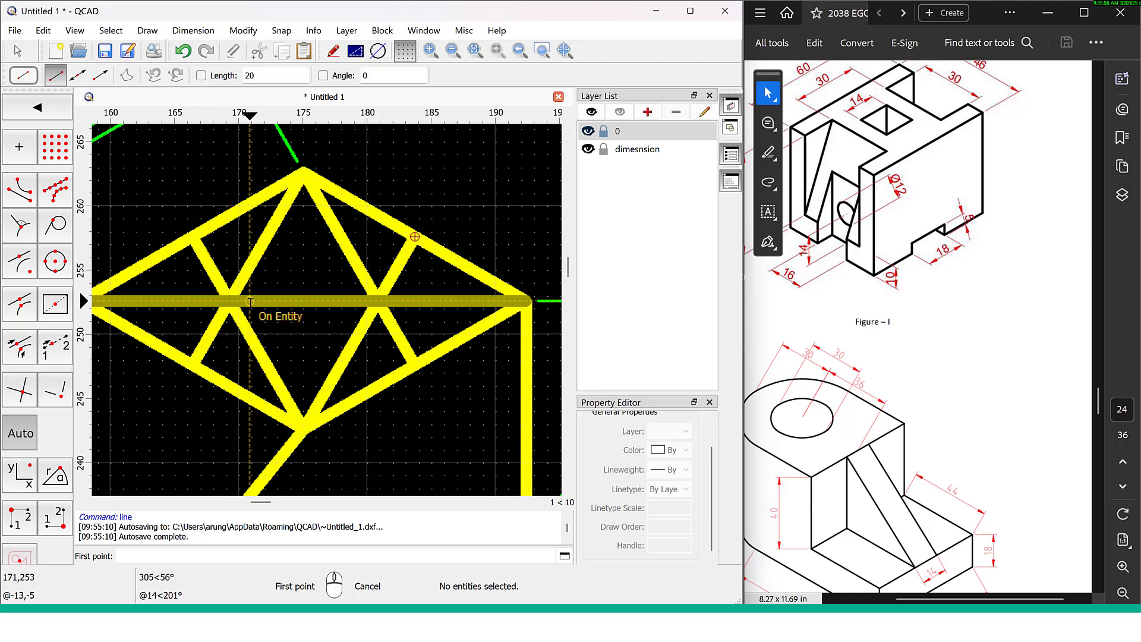
{"action": "scroll", "coordinate": [302, 256], "scroll_direction": "down", "scroll_amount": 1}
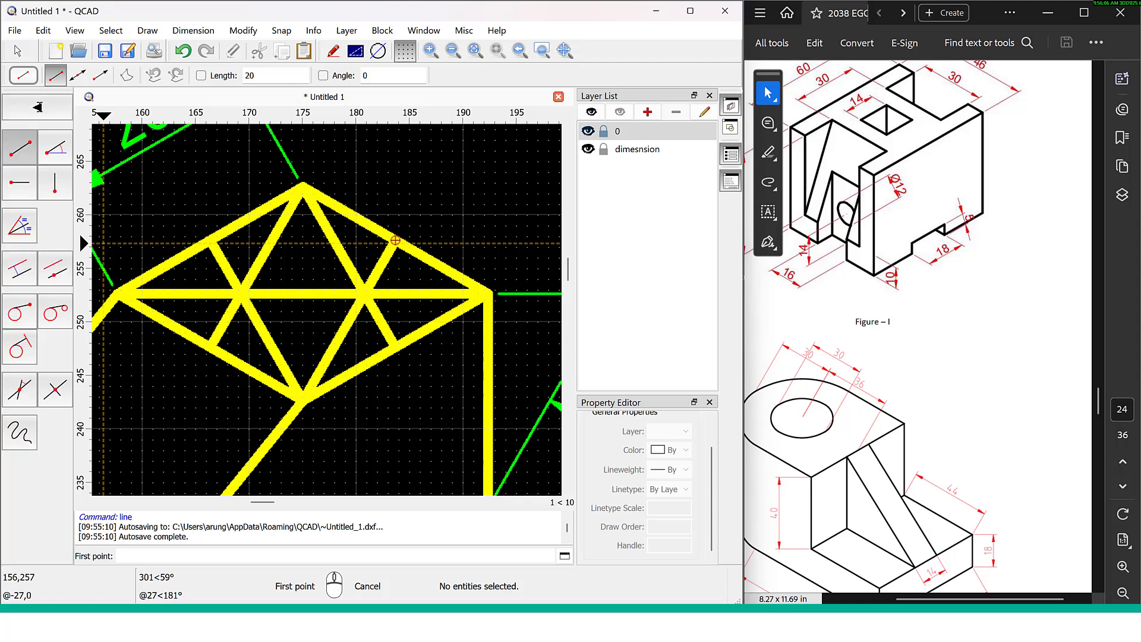
{"action": "left_click", "coordinate": [53, 111]}
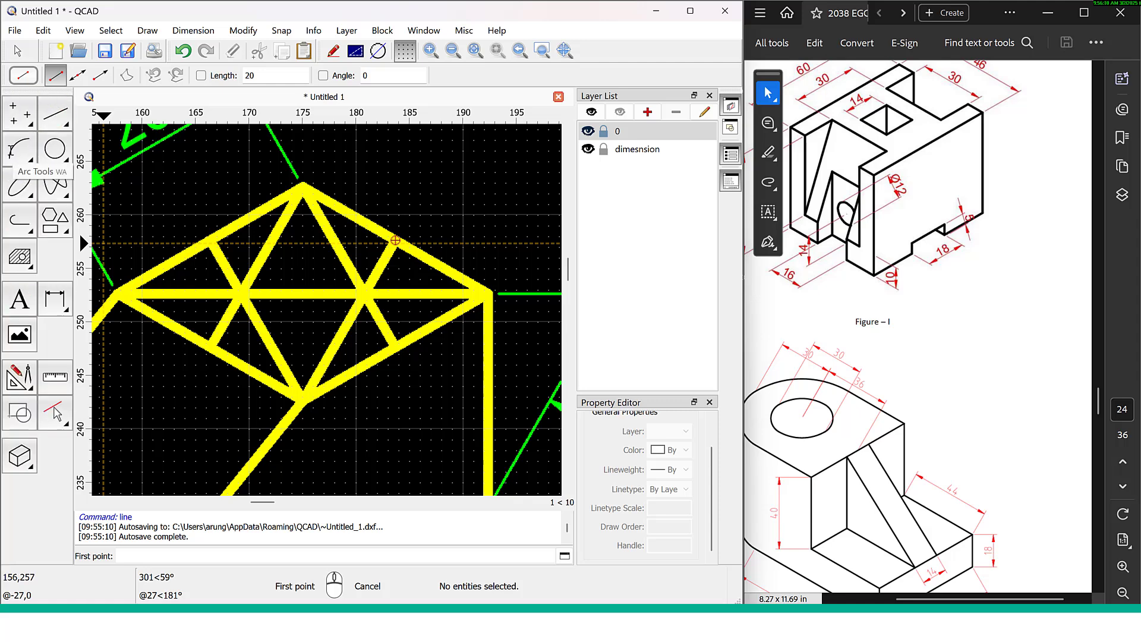
{"action": "left_click", "coordinate": [11, 150]}
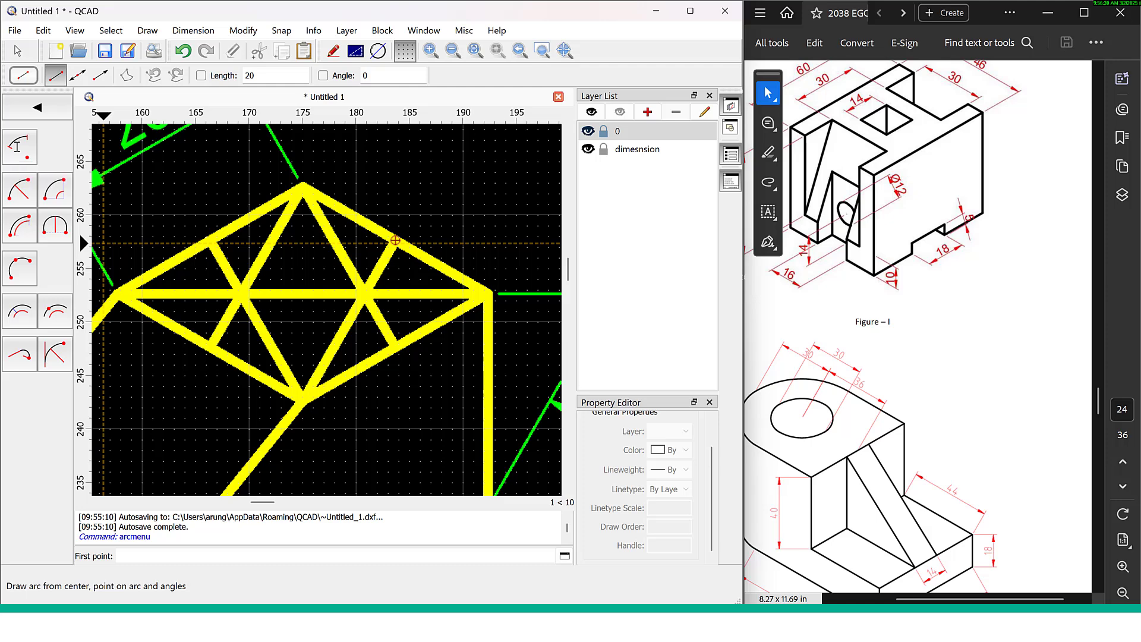
{"action": "left_click", "coordinate": [16, 146]}
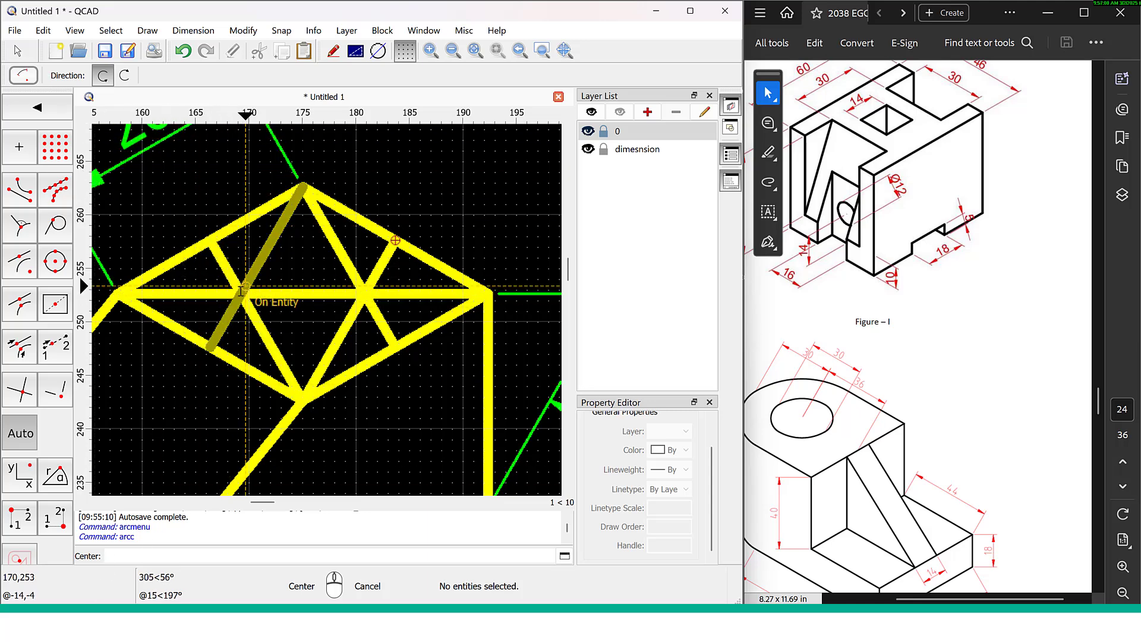
{"action": "left_click", "coordinate": [240, 293]}
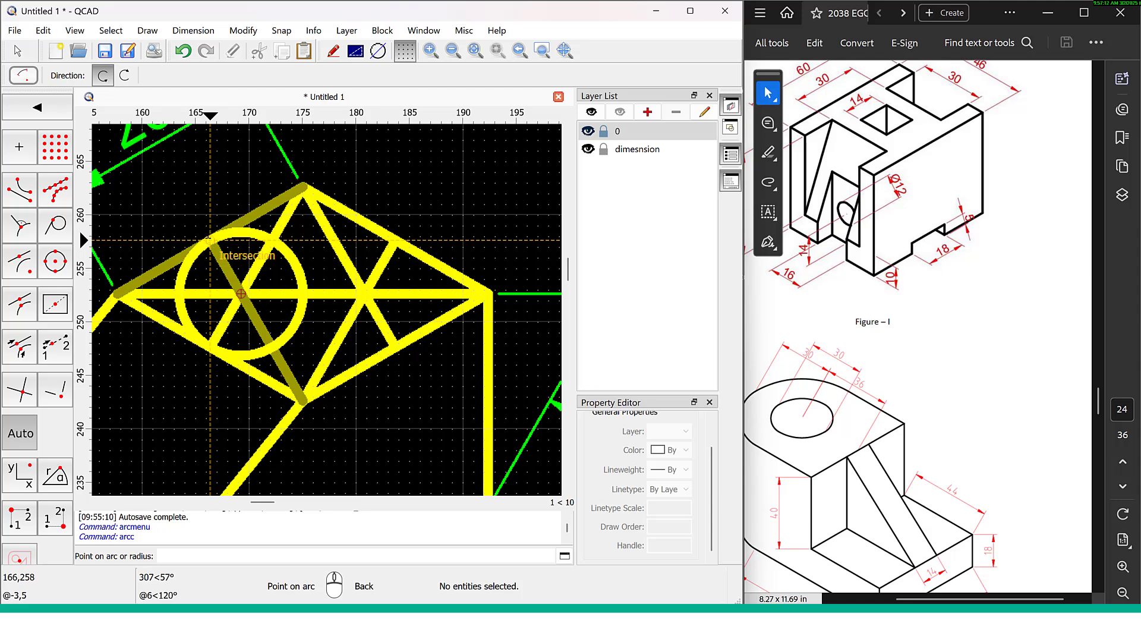
{"action": "left_click", "coordinate": [210, 240]}
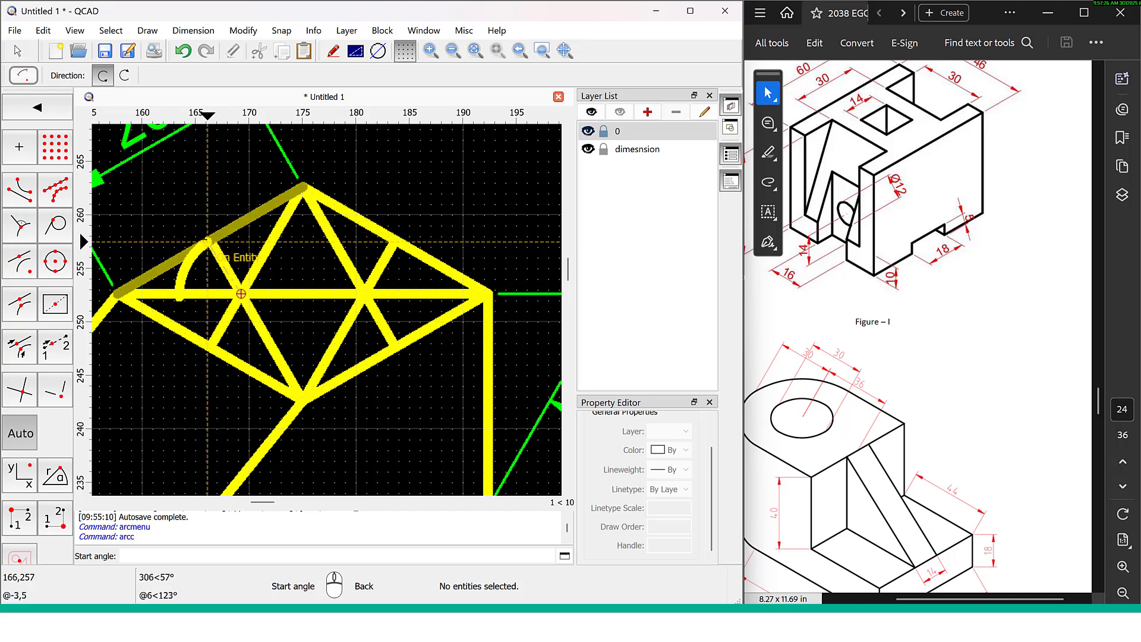
{"action": "left_click", "coordinate": [207, 241]}
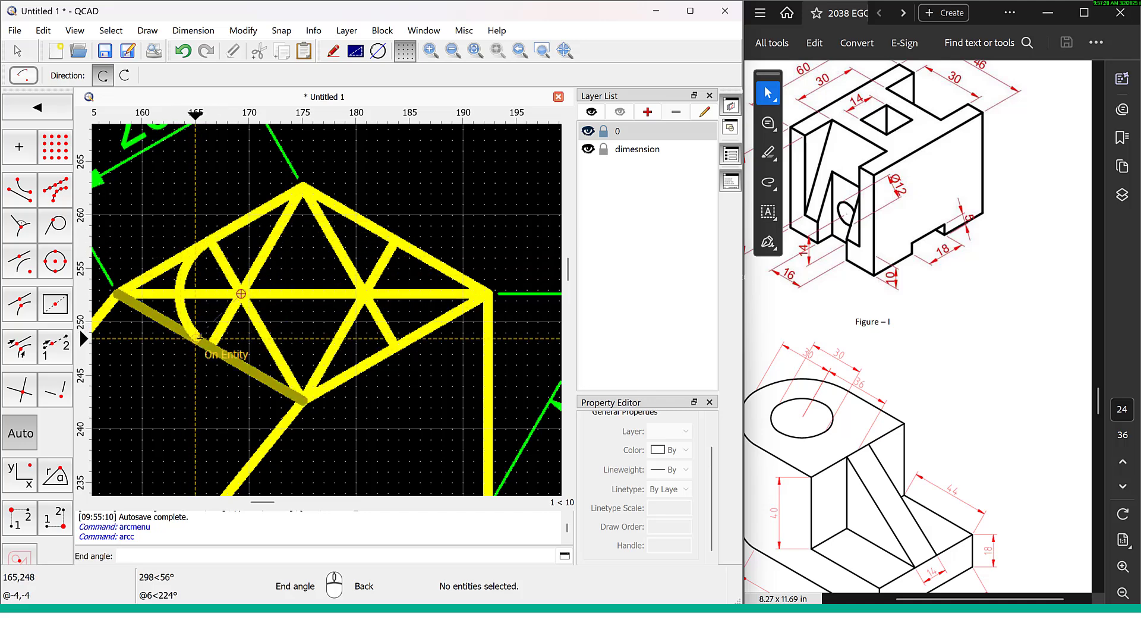
{"action": "left_click", "coordinate": [208, 342]}
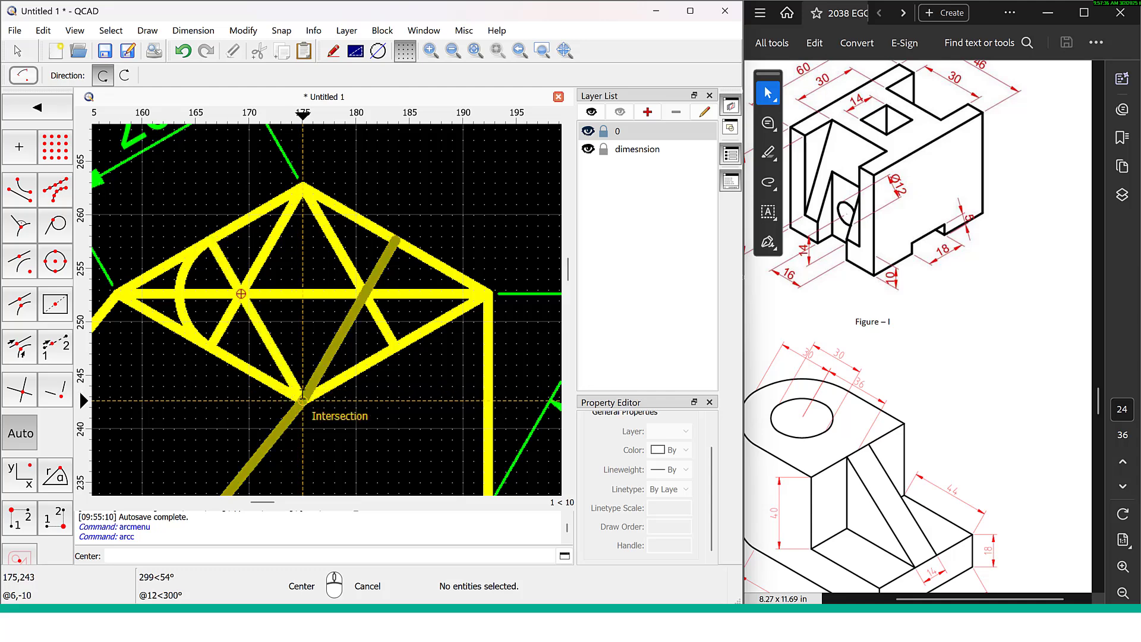
Draw a large arc centred on the top face's front corner, from the right rear edge's midpoint to the left rear edge's midpoint
{"action": "left_click", "coordinate": [302, 399]}
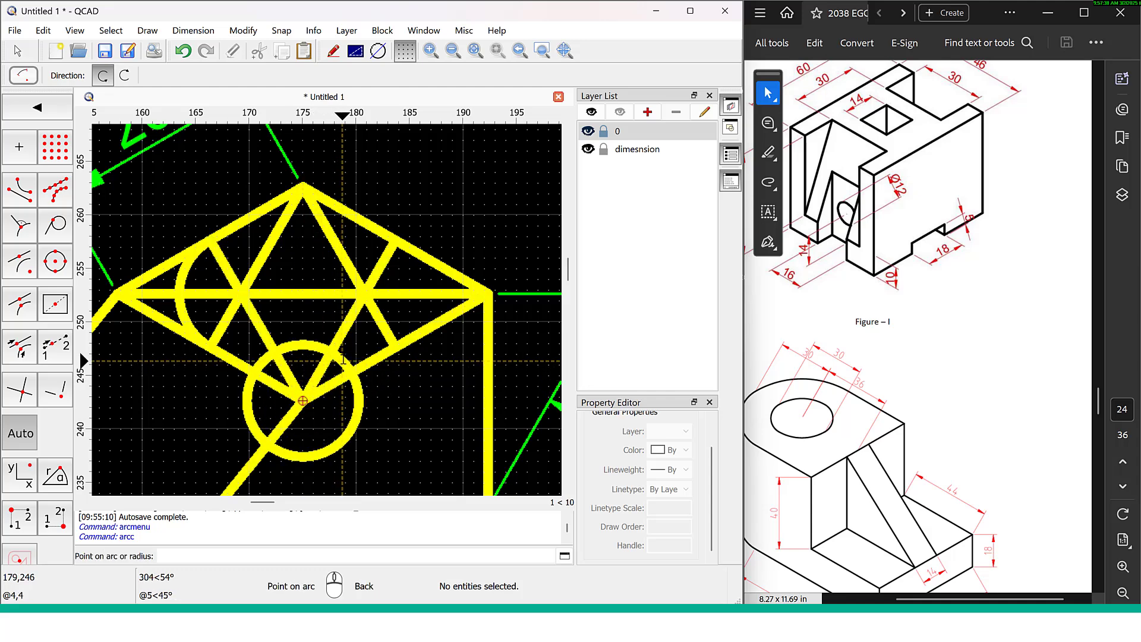
{"action": "left_click", "coordinate": [211, 240]}
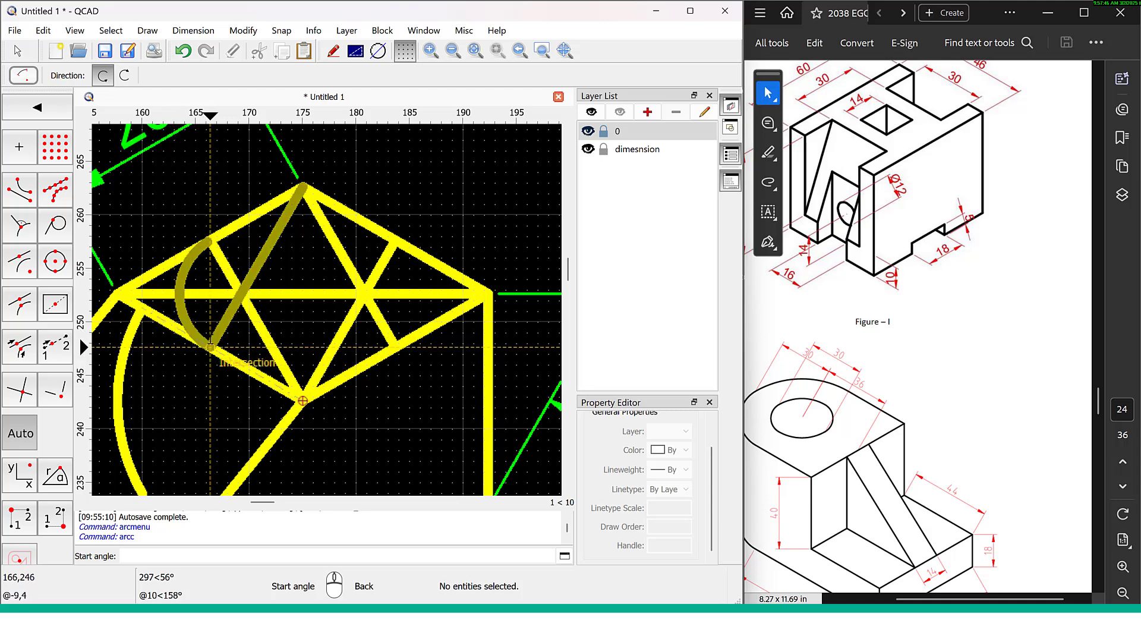
{"action": "left_click", "coordinate": [211, 346]}
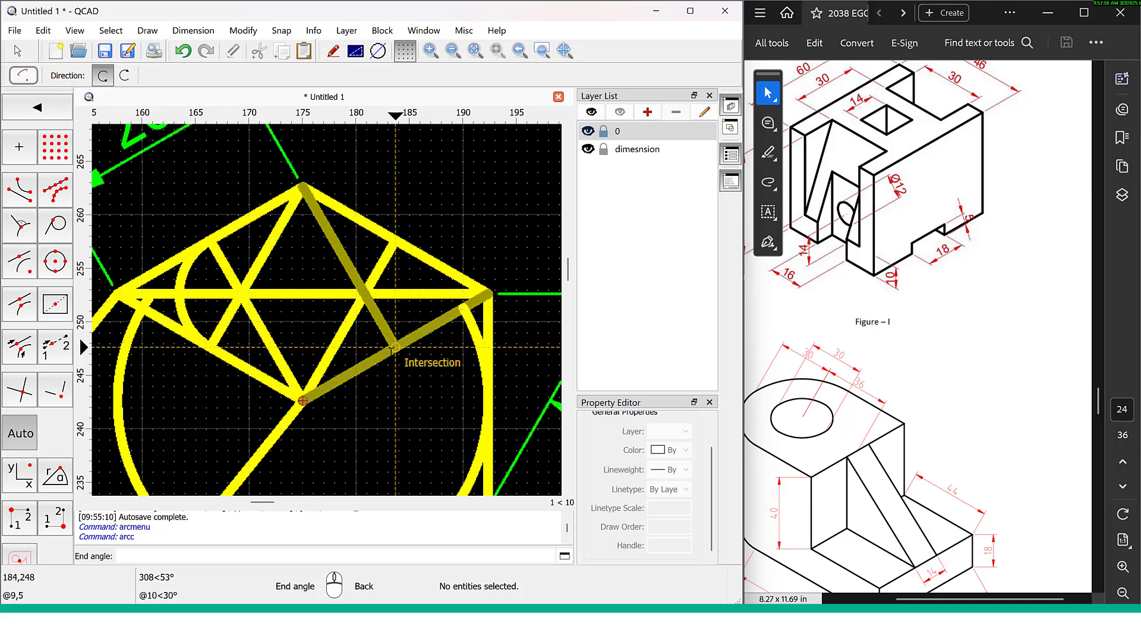
{"action": "left_click", "coordinate": [394, 347]}
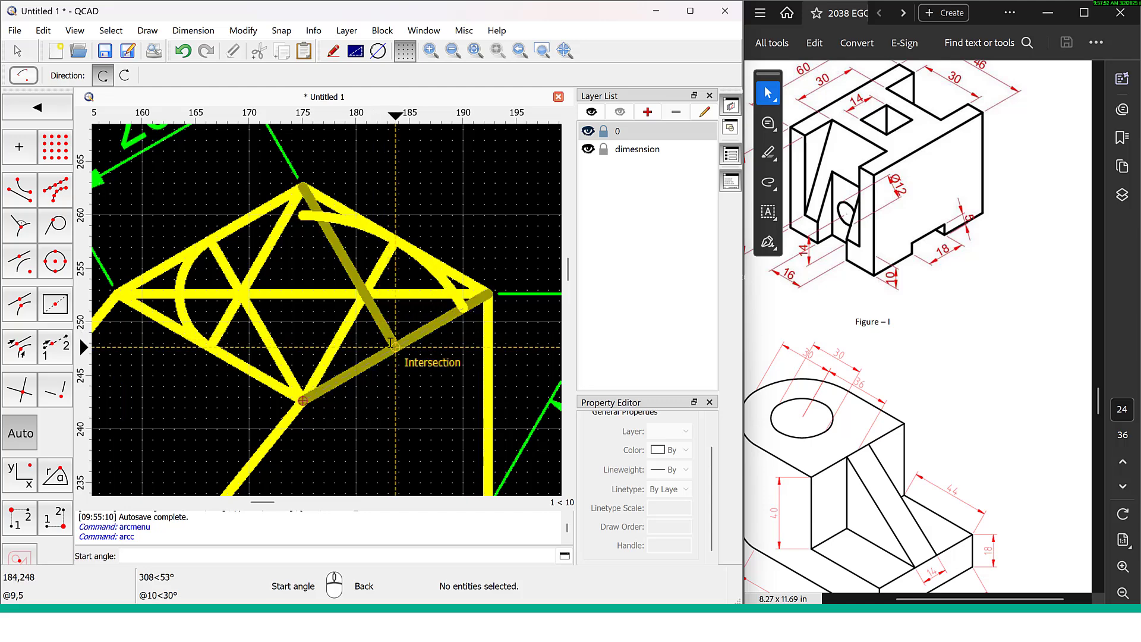
{"action": "left_click", "coordinate": [391, 343]}
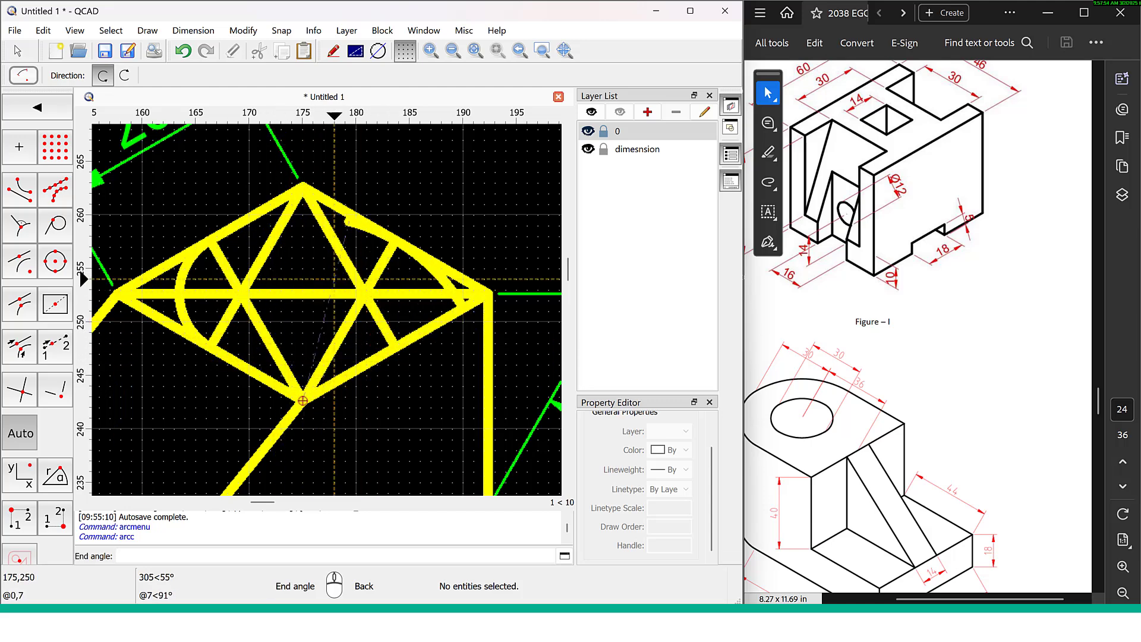
{"action": "left_click", "coordinate": [394, 240]}
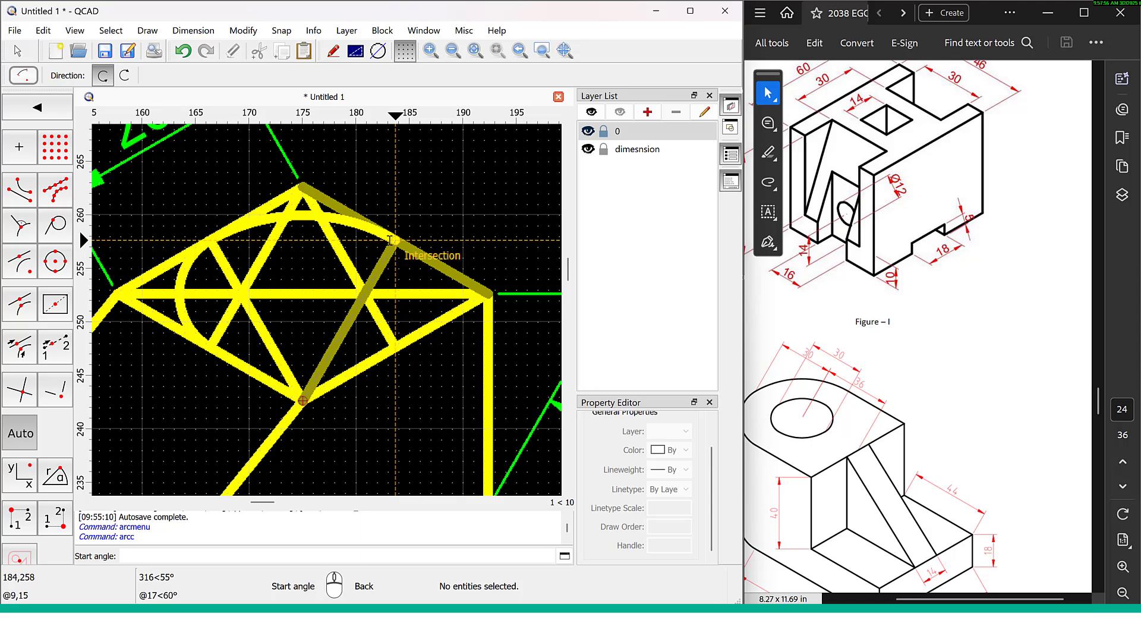
{"action": "left_click", "coordinate": [392, 240]}
{"action": "left_click", "coordinate": [212, 240]}
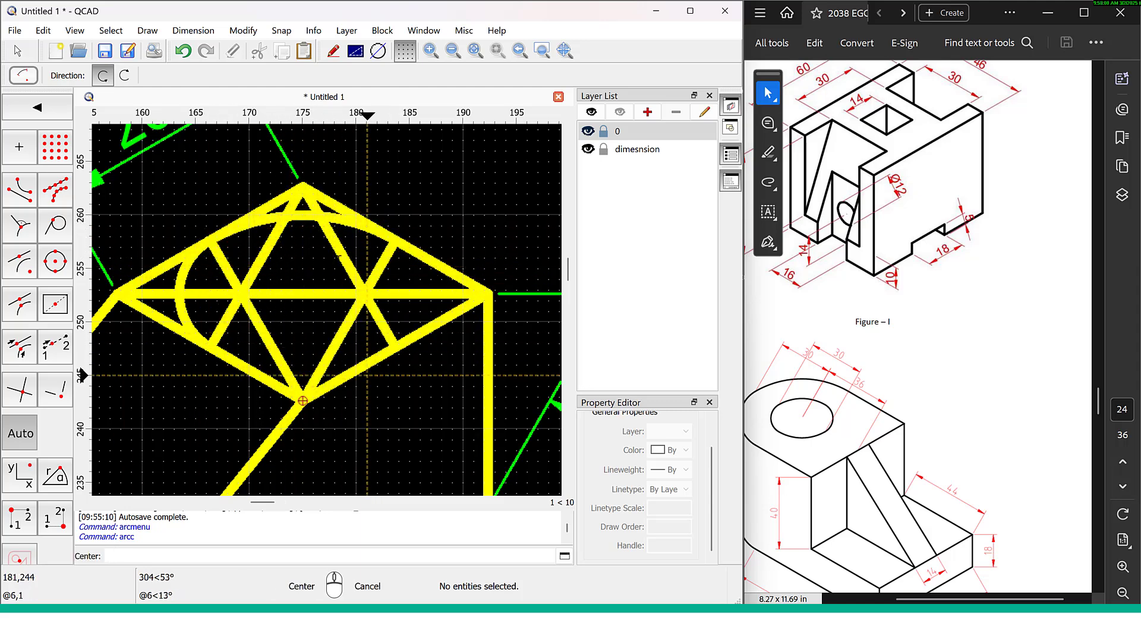
Draw a small arc centred on the right construction-line intersection, from the right front edge's midpoint to the right rear edge's midpoint
{"action": "scroll", "coordinate": [302, 401], "scroll_direction": "up", "scroll_amount": 1}
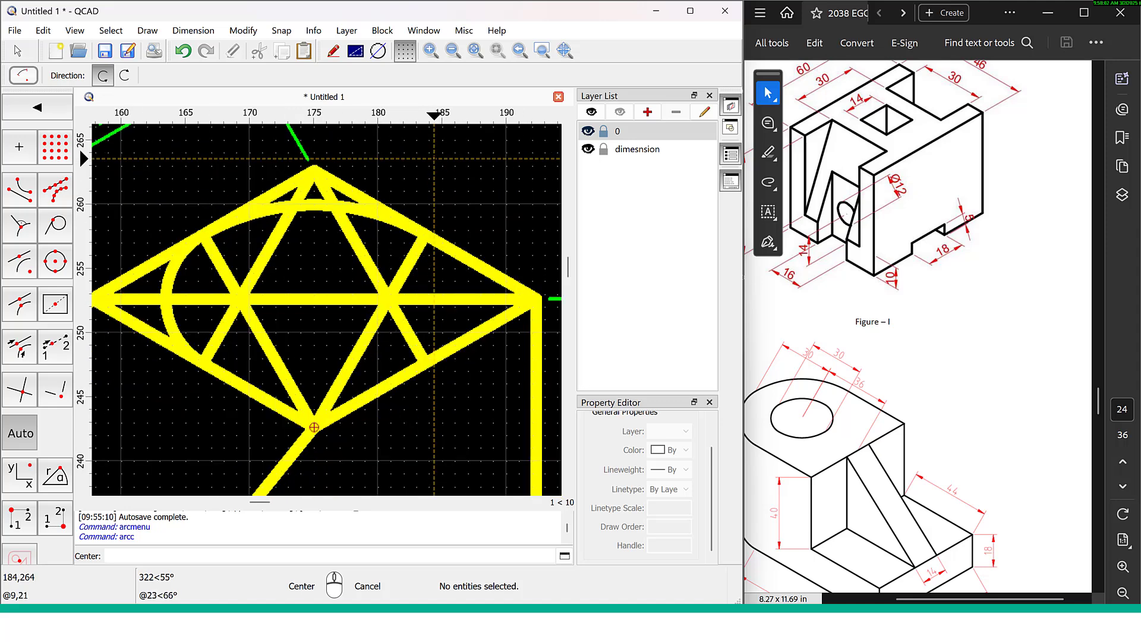
{"action": "left_click", "coordinate": [391, 297]}
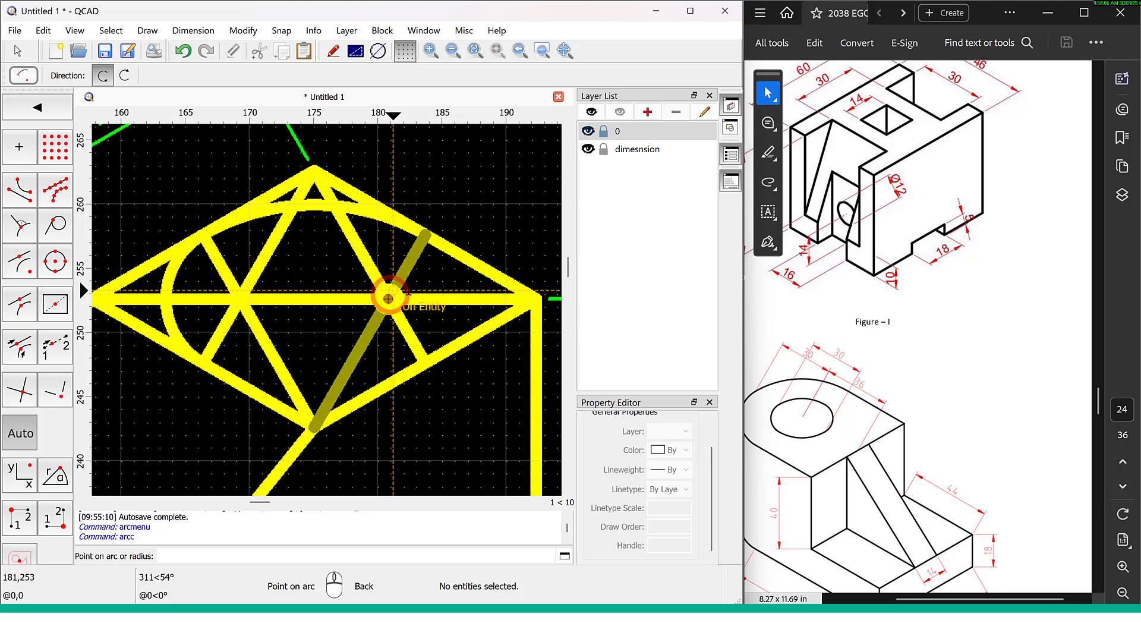
{"action": "left_click", "coordinate": [425, 236]}
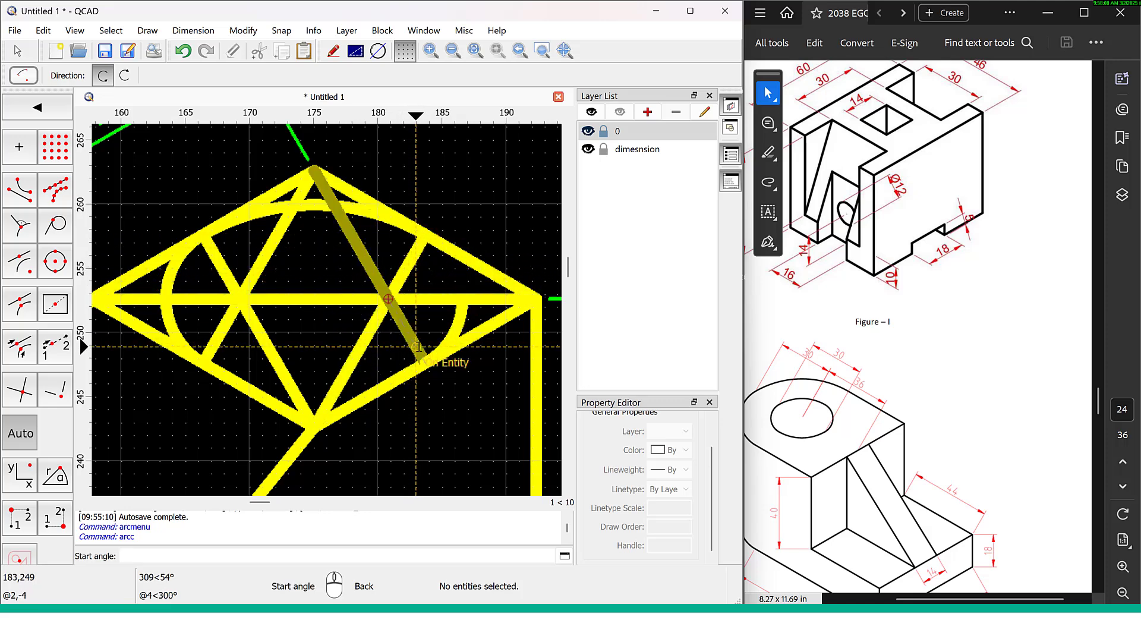
{"action": "left_click", "coordinate": [425, 367]}
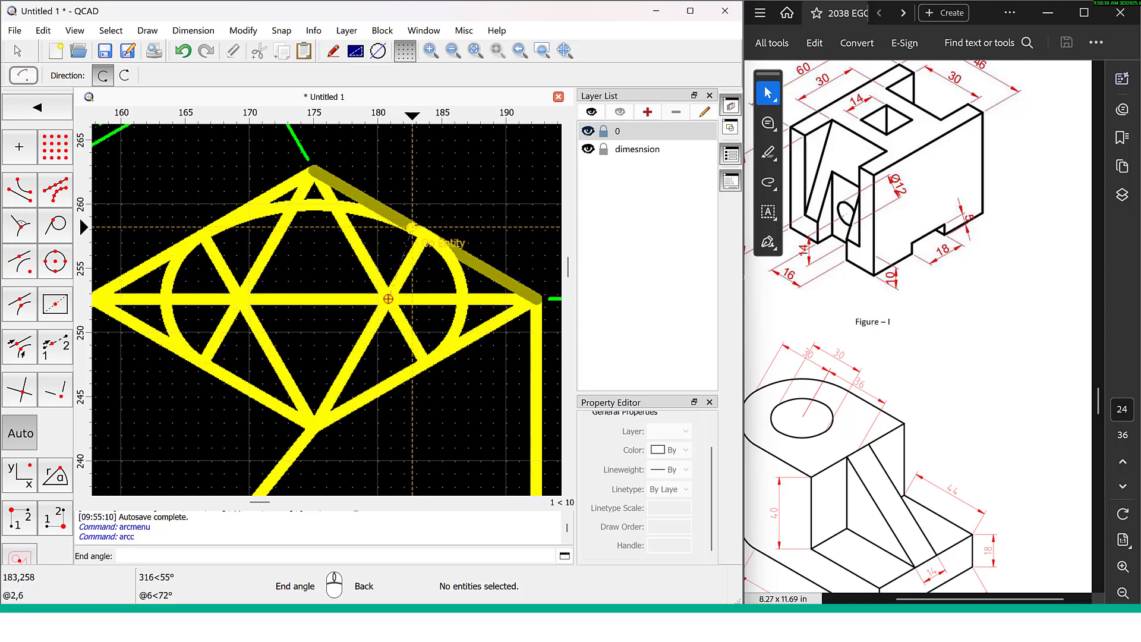
{"action": "left_click", "coordinate": [427, 237]}
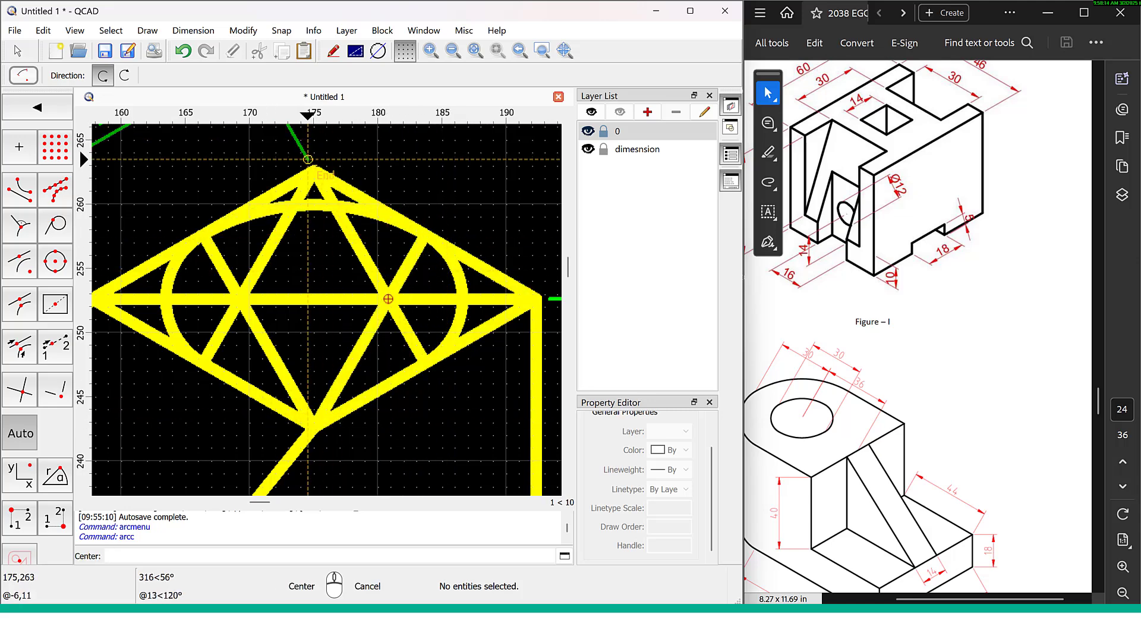
Draw a large arc centred on the top face's rear corner, joining the midpoints of its left and right front edges, and end the drawing commands
{"action": "left_click", "coordinate": [314, 170]}
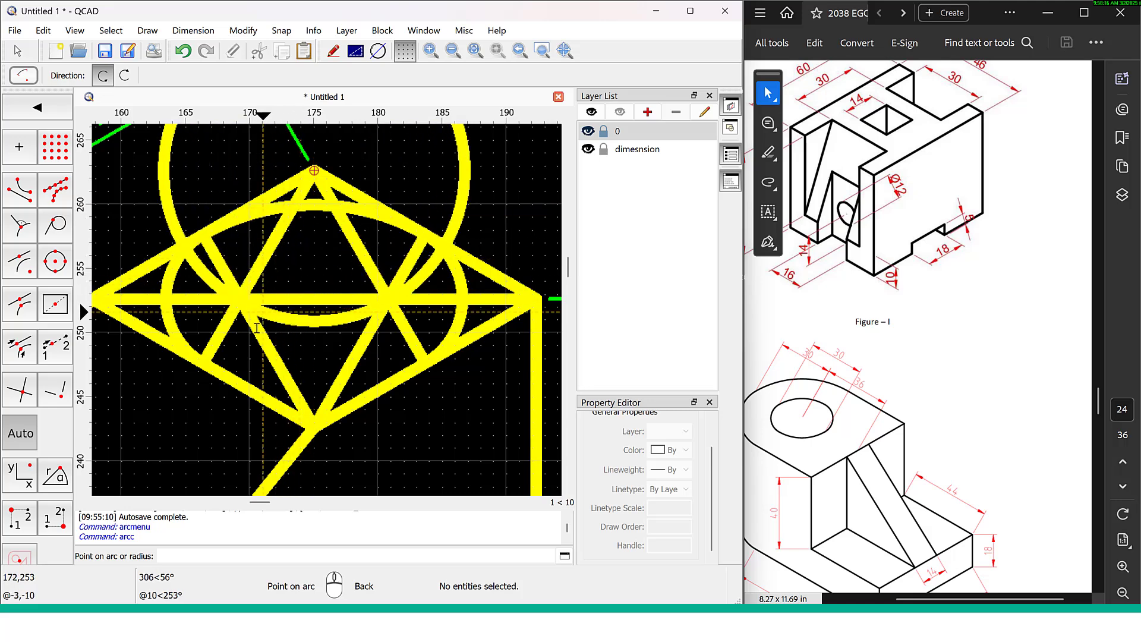
{"action": "left_click", "coordinate": [190, 356]}
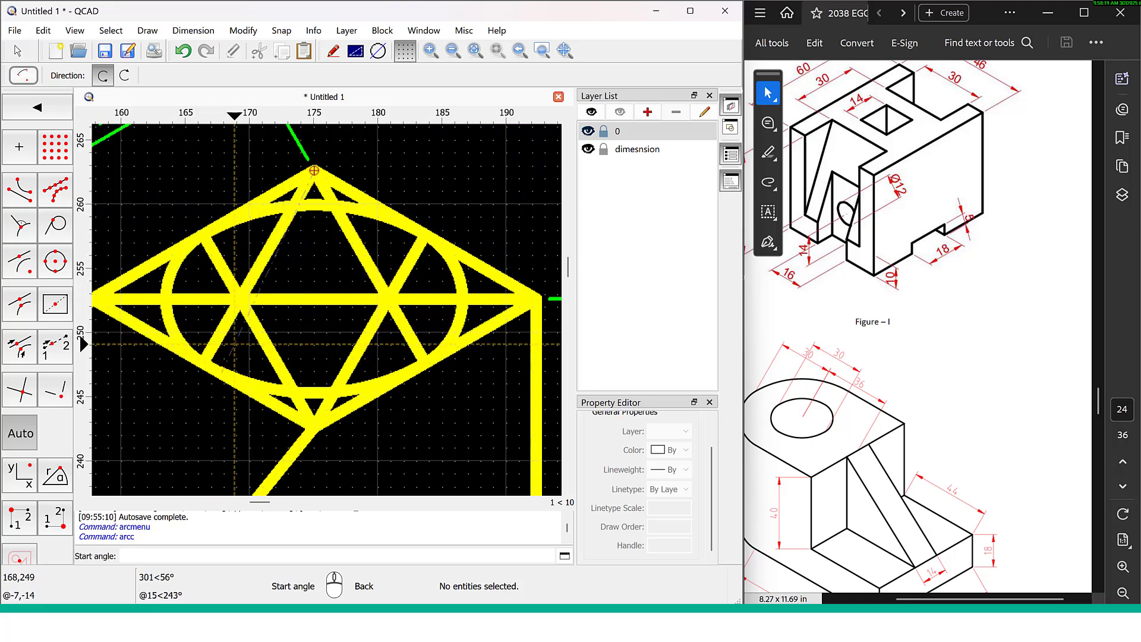
{"action": "left_click", "coordinate": [205, 364]}
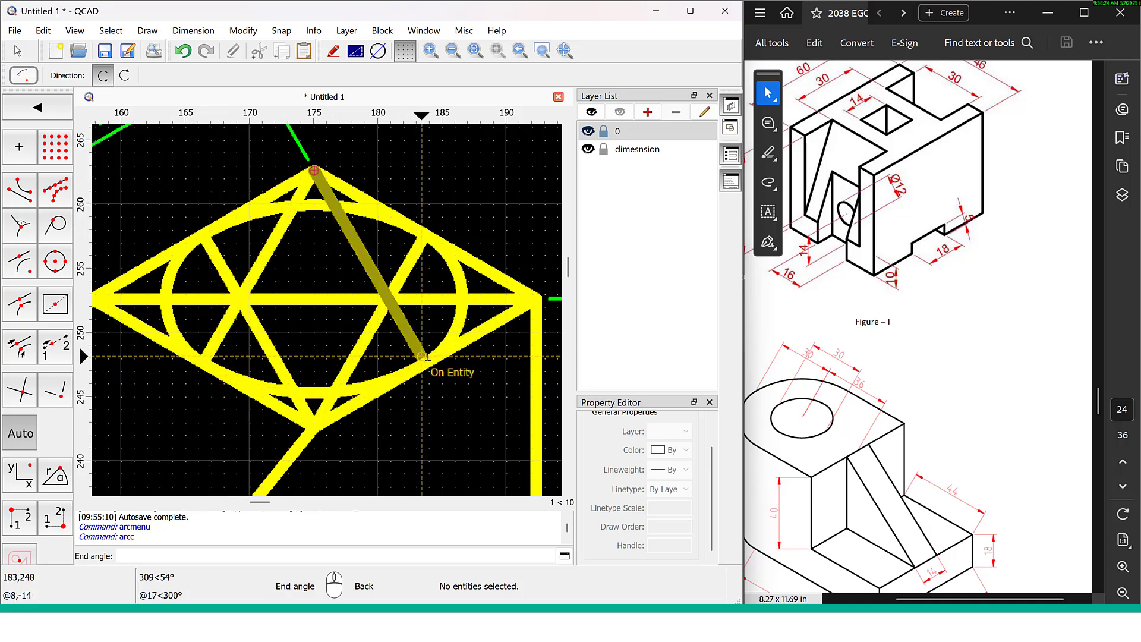
{"action": "left_click", "coordinate": [426, 363]}
{"action": "right_click", "coordinate": [476, 208]}
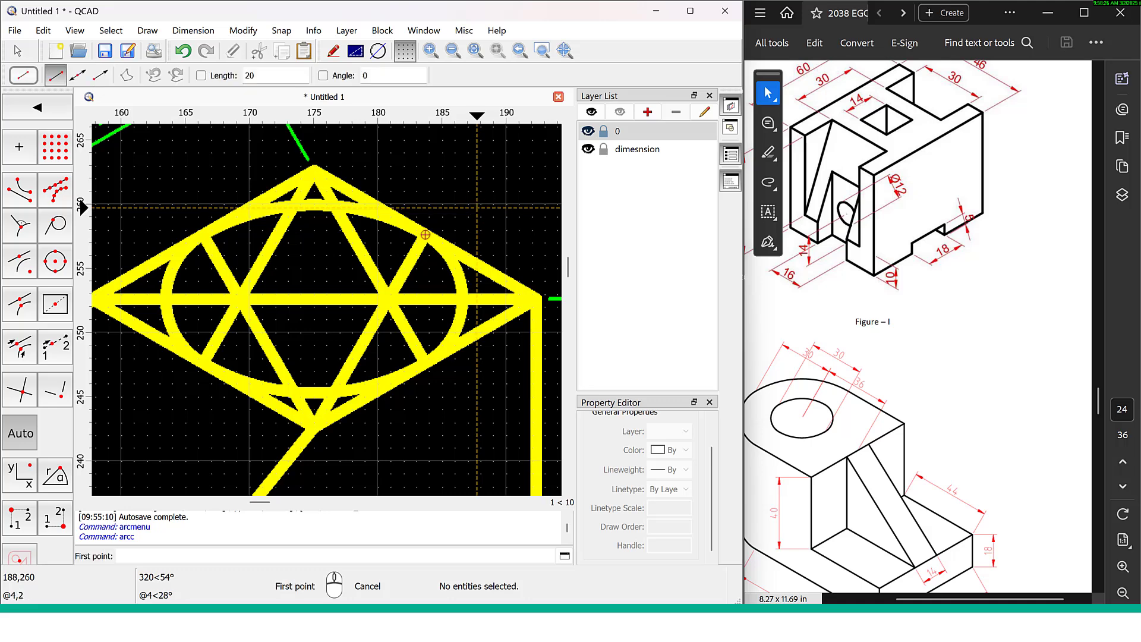
{"action": "right_click", "coordinate": [477, 208]}
Delete the long diagonal and the four construction lines inside the isometric circle on the top face
{"action": "scroll", "coordinate": [464, 256], "scroll_direction": "down", "scroll_amount": 5}
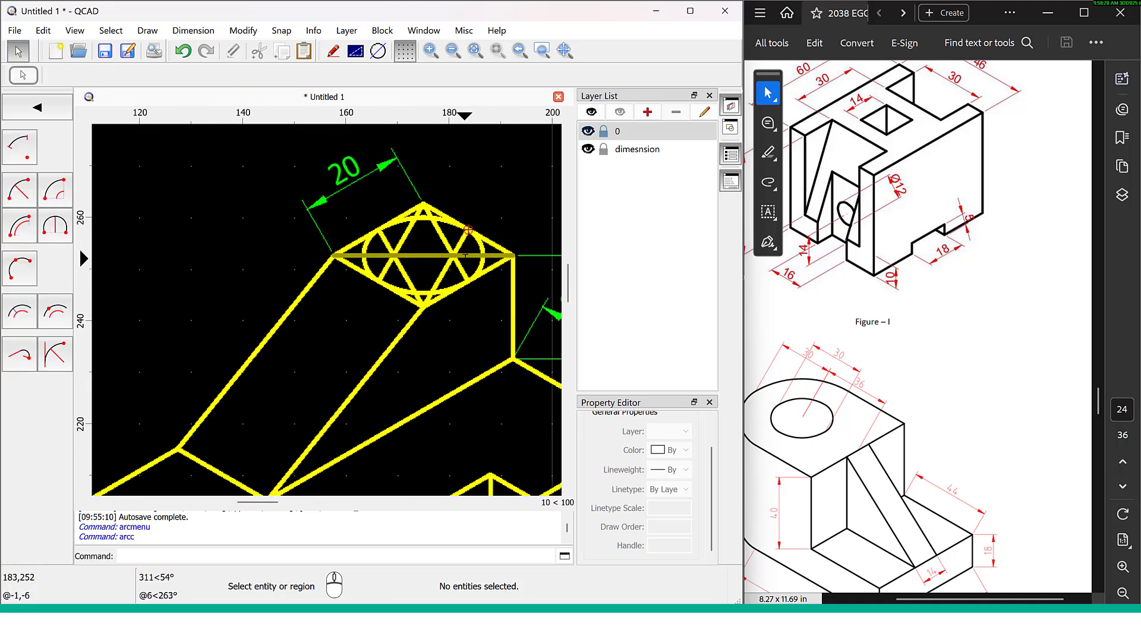
{"action": "left_click", "coordinate": [466, 256]}
{"action": "key", "text": "Delete"}
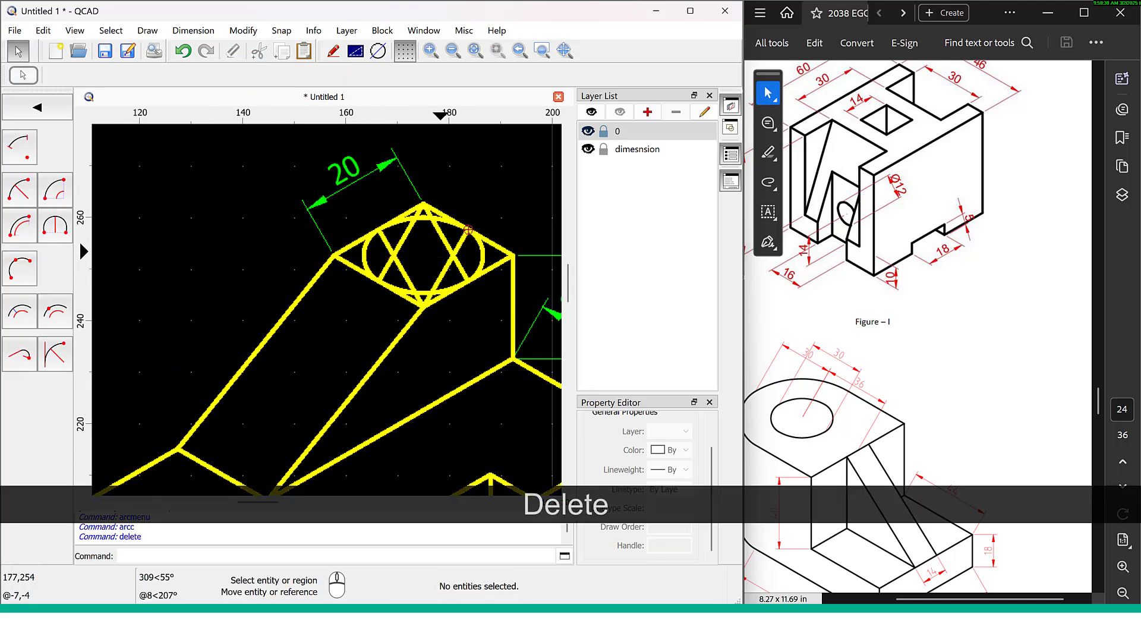
{"action": "key", "text": "Delete"}
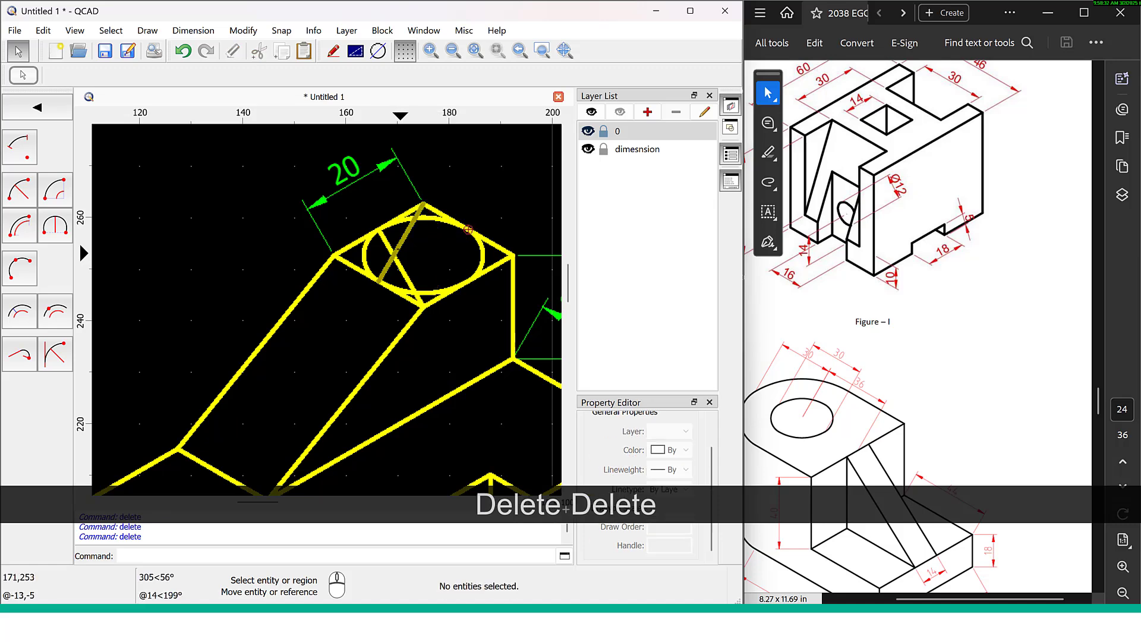
{"action": "left_click", "coordinate": [399, 253]}
{"action": "key", "text": "Delete"}
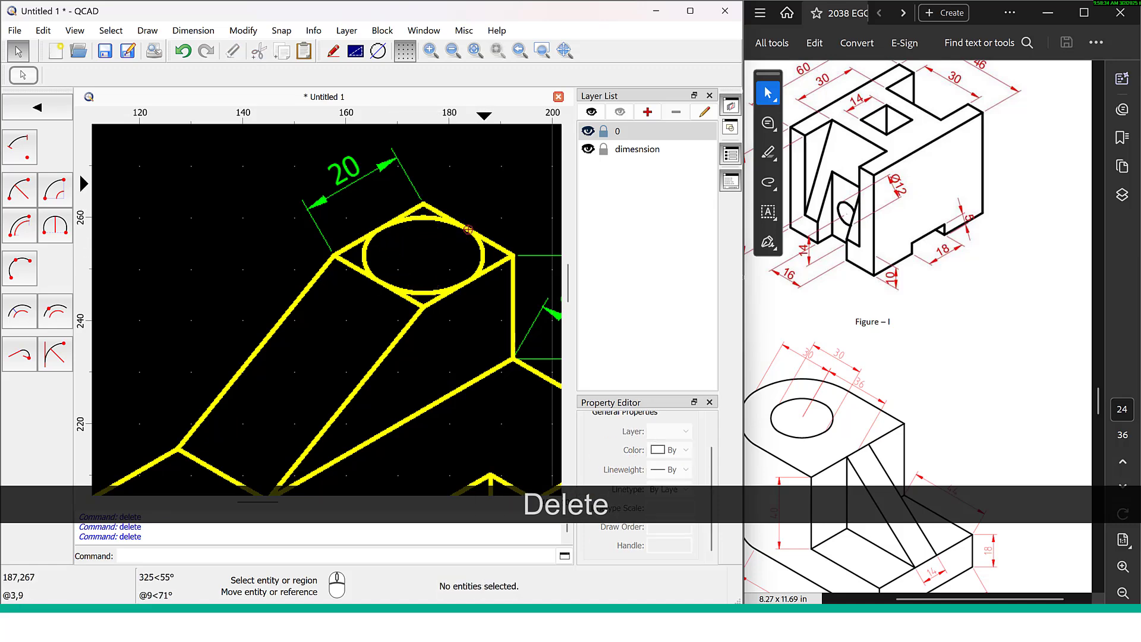
Inspect the isometric circle on the top face, checking its left arc and how the circle fits the whole block
{"action": "scroll", "coordinate": [468, 230], "scroll_direction": "up", "scroll_amount": 4}
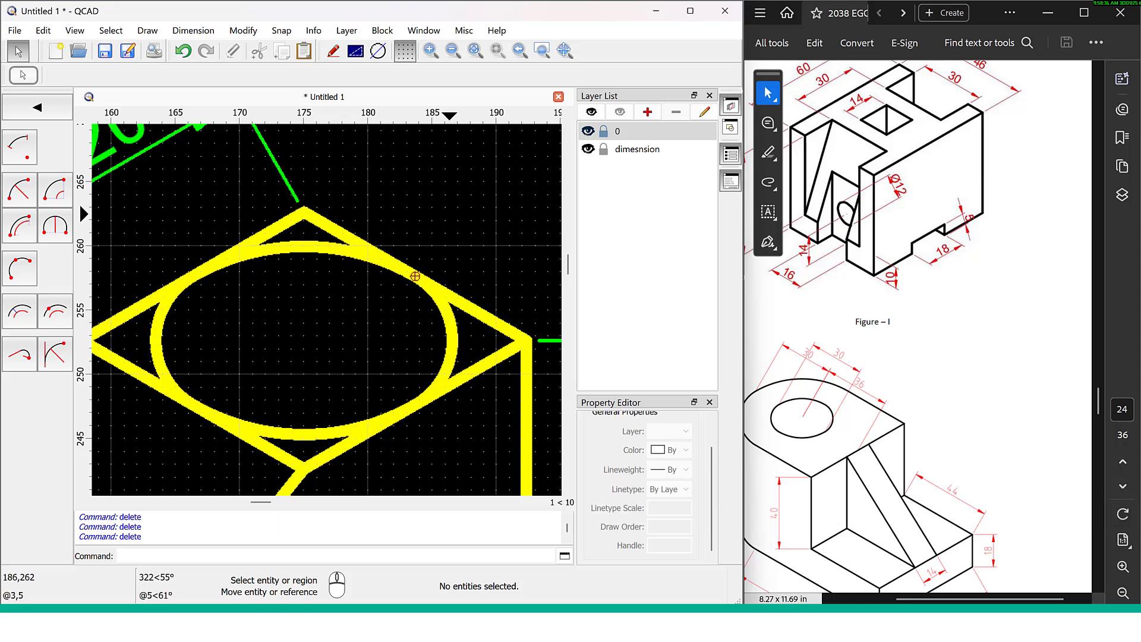
{"action": "scroll", "coordinate": [415, 276], "scroll_direction": "down", "scroll_amount": 3}
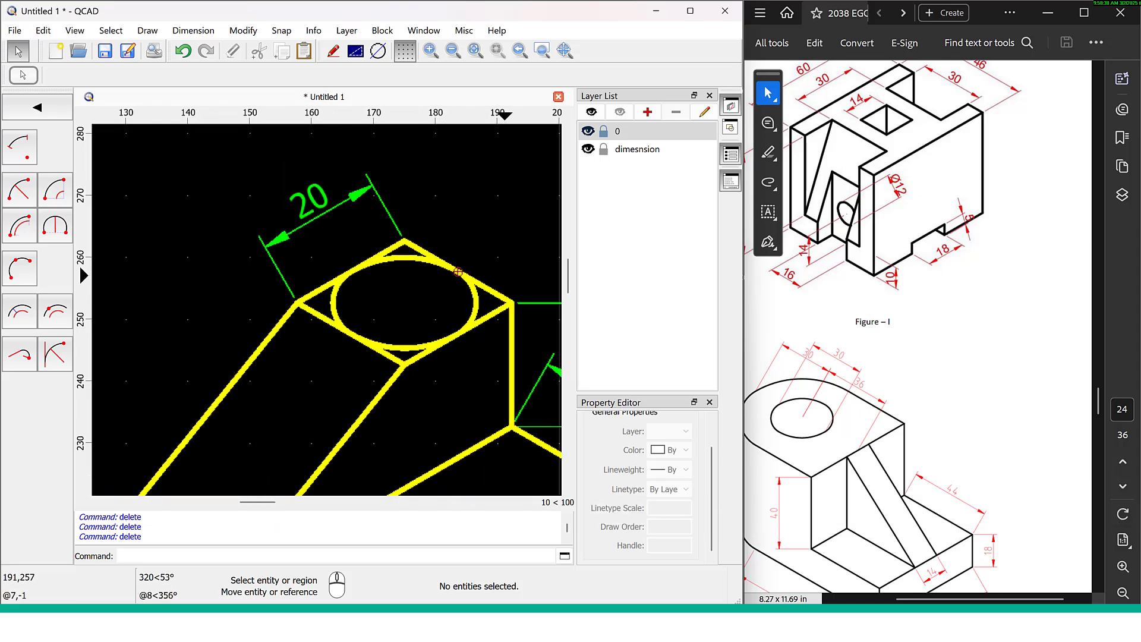
{"action": "scroll", "coordinate": [340, 280], "scroll_direction": "up", "scroll_amount": 3}
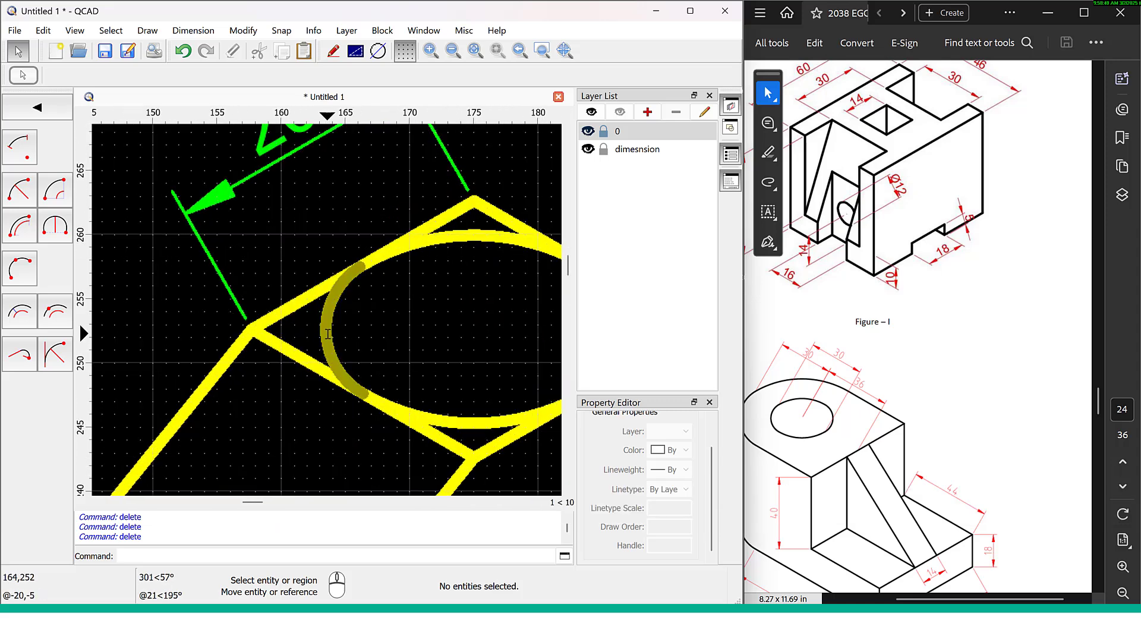
{"action": "left_click", "coordinate": [333, 352]}
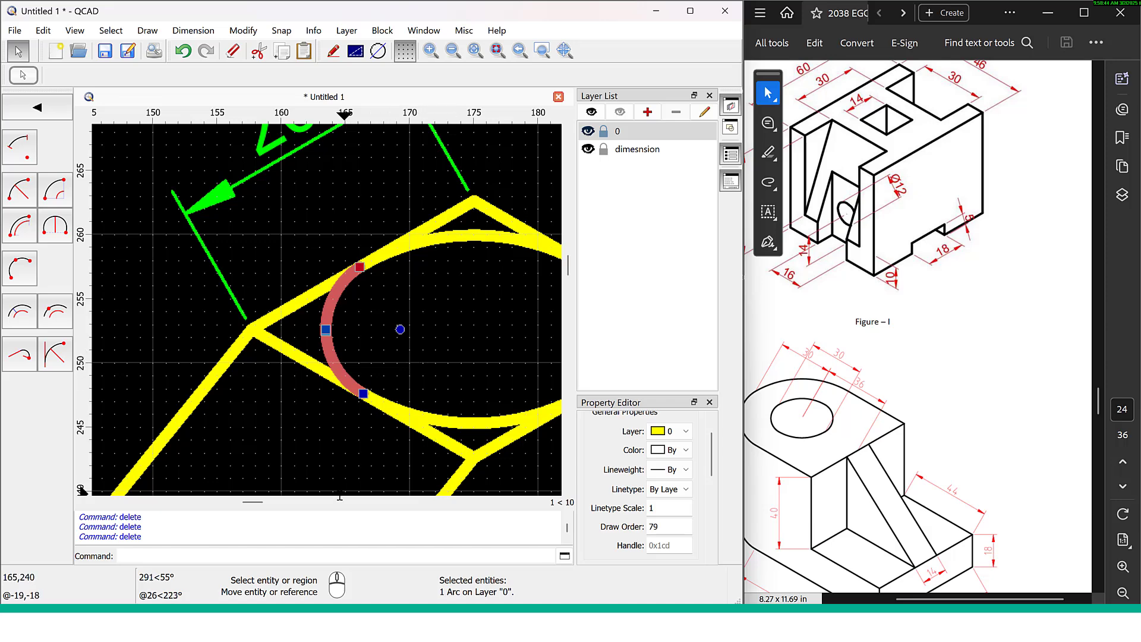
{"action": "scroll", "coordinate": [344, 491], "scroll_direction": "down", "scroll_amount": 2}
{"action": "scroll", "coordinate": [381, 333], "scroll_direction": "down", "scroll_amount": 2}
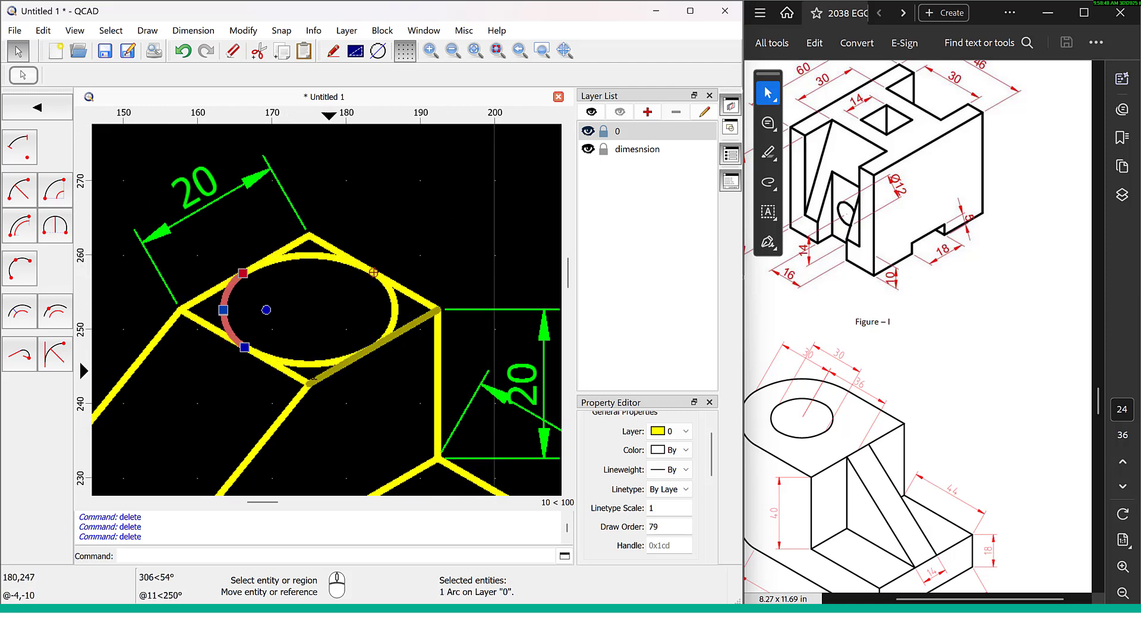
{"action": "key", "text": "Escape"}
{"action": "scroll", "coordinate": [359, 279], "scroll_direction": "up", "scroll_amount": 1}
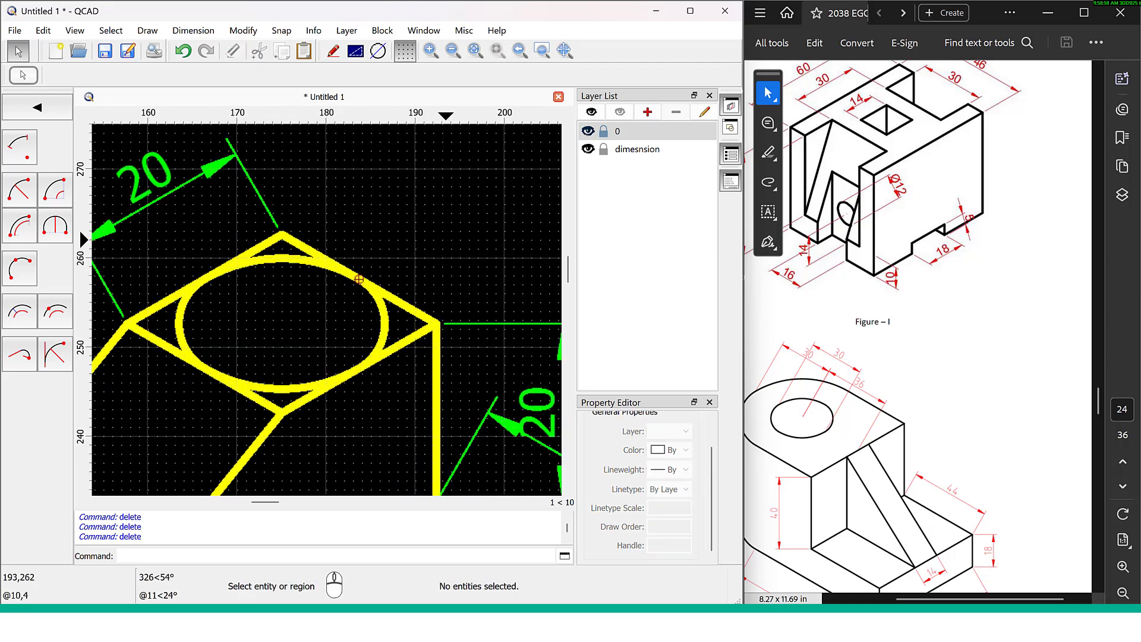
{"action": "scroll", "coordinate": [359, 279], "scroll_direction": "down", "scroll_amount": 6}
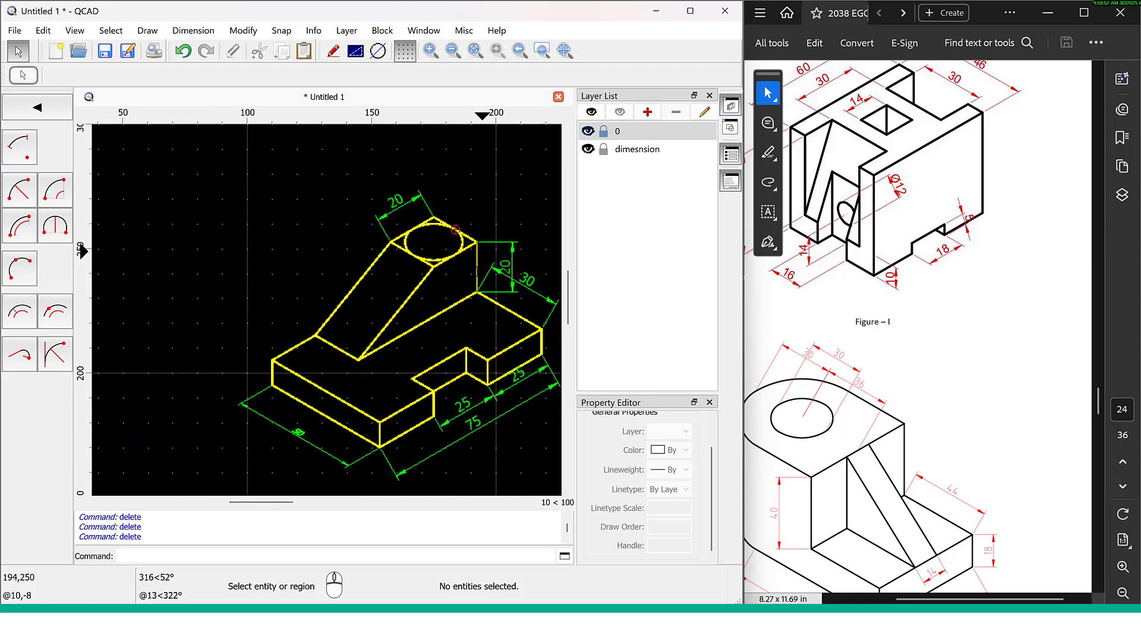
{"action": "scroll", "coordinate": [450, 322], "scroll_direction": "up", "scroll_amount": 1}
{"action": "middle_click_drag", "start_coordinate": [469, 303], "coordinate": [394, 306]}
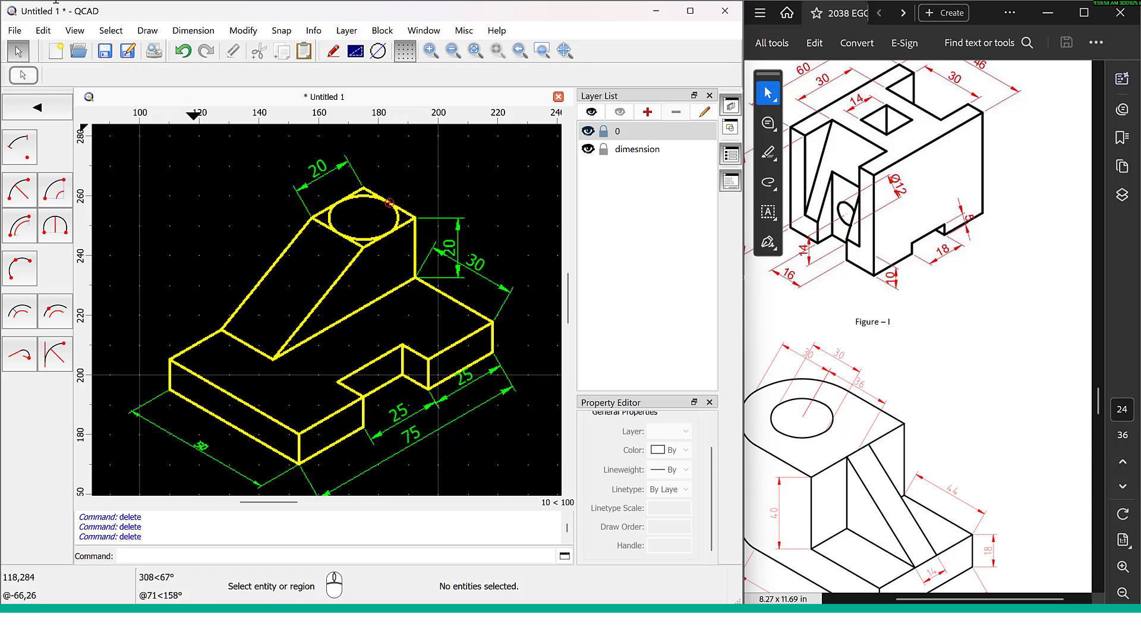
Return to the main drawing tools and review the available isometric projection options without changing the projection
{"action": "left_click", "coordinate": [60, 105]}
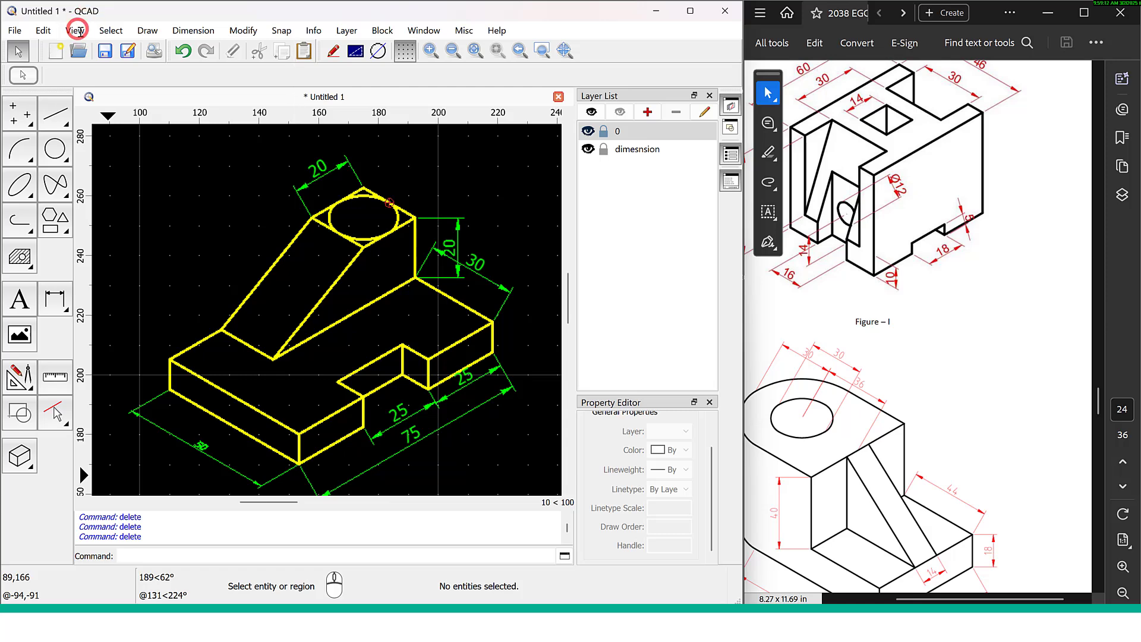
{"action": "left_click", "coordinate": [80, 32]}
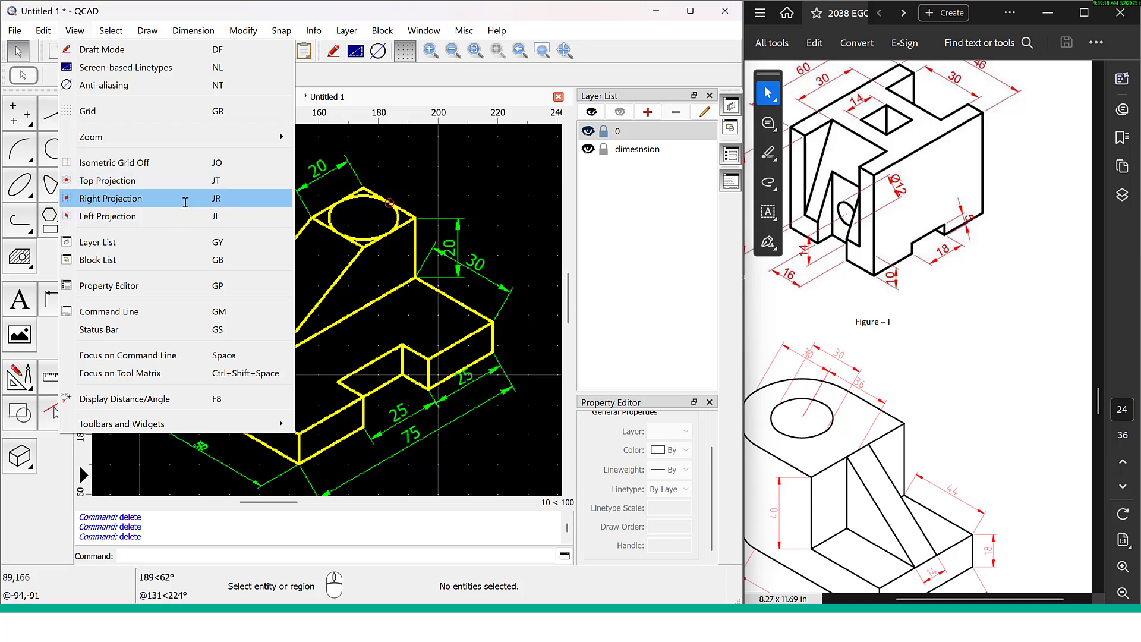
{"action": "left_click", "coordinate": [428, 159]}
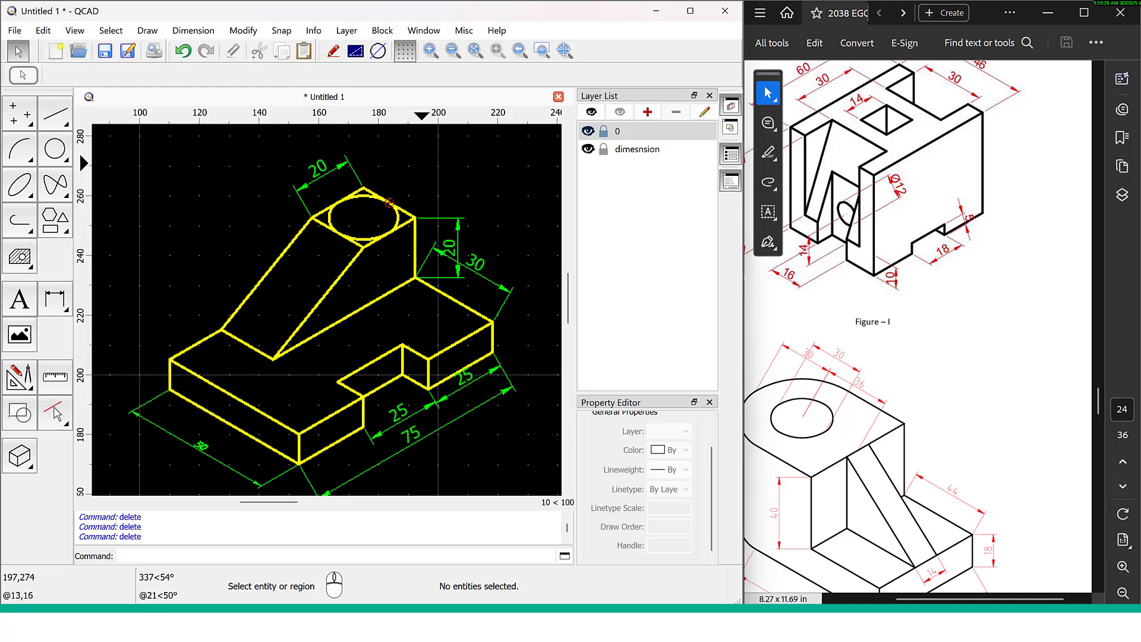